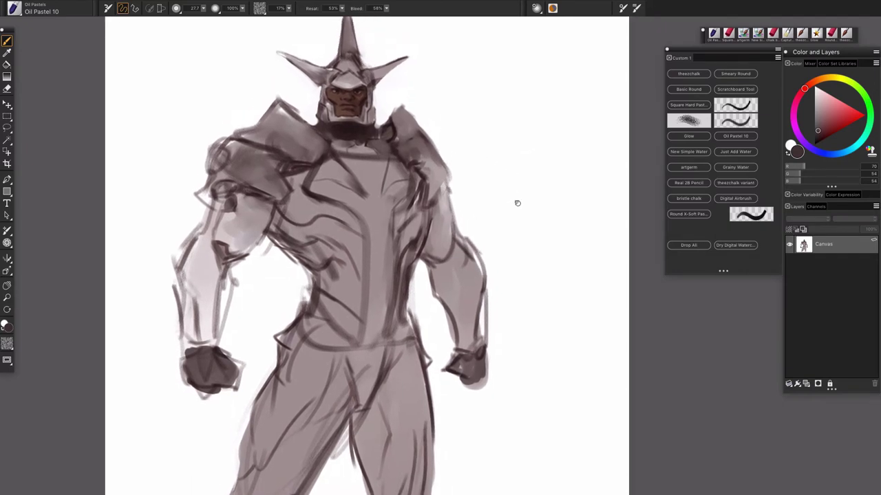
# - Try a few Oil Pastel 10 strokes at size 27.7 on the blank canvas beside the figure
pyautogui.moveTo(515, 159); pyautogui.dragTo(496, 150)
pyautogui.click(507, 156)
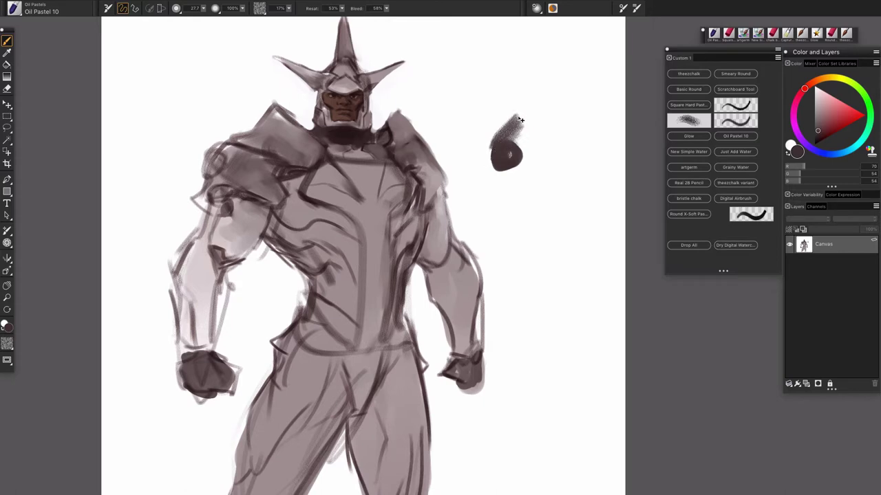
pyautogui.hotkey('ctrl', 'z')
pyautogui.hotkey('ctrl', 'z')
pyautogui.moveTo(483, 107)
pyautogui.mouseDown()
pyautogui.moveTo(528, 73)
pyautogui.moveTo(484, 111)
pyautogui.moveTo(489, 146)
pyautogui.mouseUp()
pyautogui.hotkey('ctrl', 'z')
pyautogui.moveTo(547, 56)
pyautogui.mouseDown()
pyautogui.moveTo(527, 142)
pyautogui.moveTo(527, 97)
pyautogui.moveTo(539, 105)
pyautogui.moveTo(517, 124)
pyautogui.mouseUp()
pyautogui.hotkey('ctrl', 'z')
# - Try a diagonal dark stroke beside the helmet, enlarge the brush to 40.2 and test another stroke
pyautogui.moveTo(519, 86)
pyautogui.mouseDown()
pyautogui.moveTo(489, 103)
pyautogui.moveTo(505, 123)
pyautogui.mouseUp()
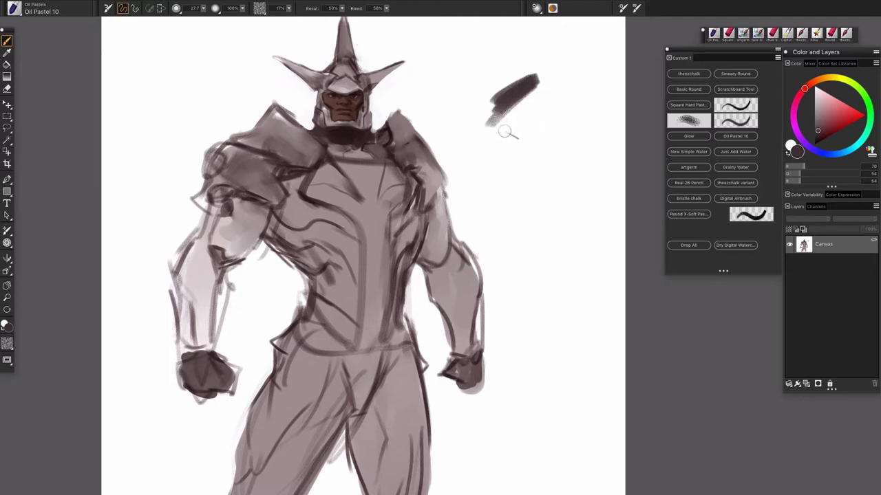
pyautogui.moveTo(511, 111); pyautogui.dragTo(523, 105)
pyautogui.hotkey('ctrl', 'z')
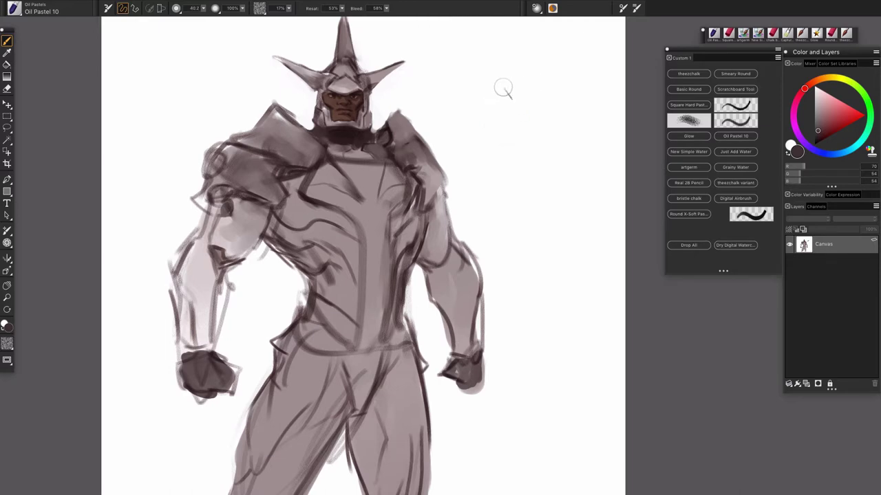
pyautogui.moveTo(566, 57); pyautogui.dragTo(455, 101)
pyautogui.hotkey('ctrl', 'z')
pyautogui.moveTo(469, 250)
pyautogui.mouseDown()
pyautogui.moveTo(485, 168)
pyautogui.moveTo(476, 303)
pyautogui.moveTo(468, 289)
pyautogui.mouseUp()
pyautogui.hscroll(-2, 468, 289)
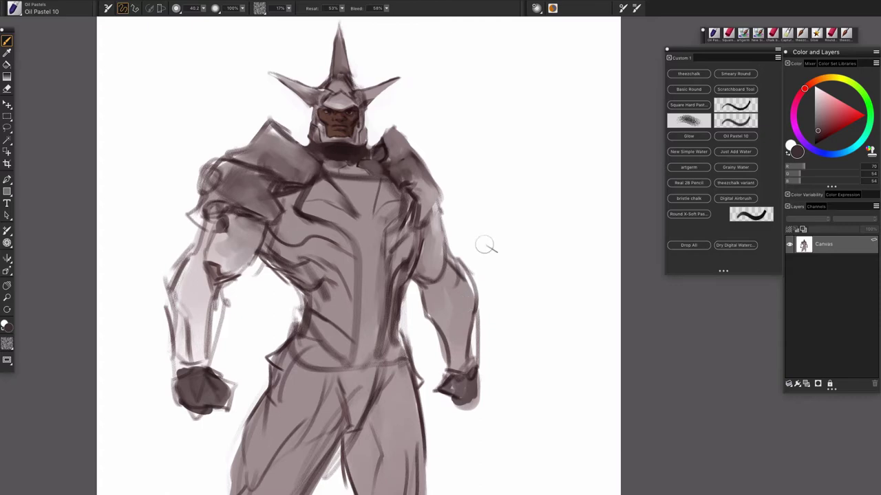
pyautogui.moveTo(494, 285); pyautogui.dragTo(505, 224)
pyautogui.moveTo(517, 252); pyautogui.dragTo(527, 271)
pyautogui.keyDown('alt'); pyautogui.click(273, 246); pyautogui.keyUp('alt')
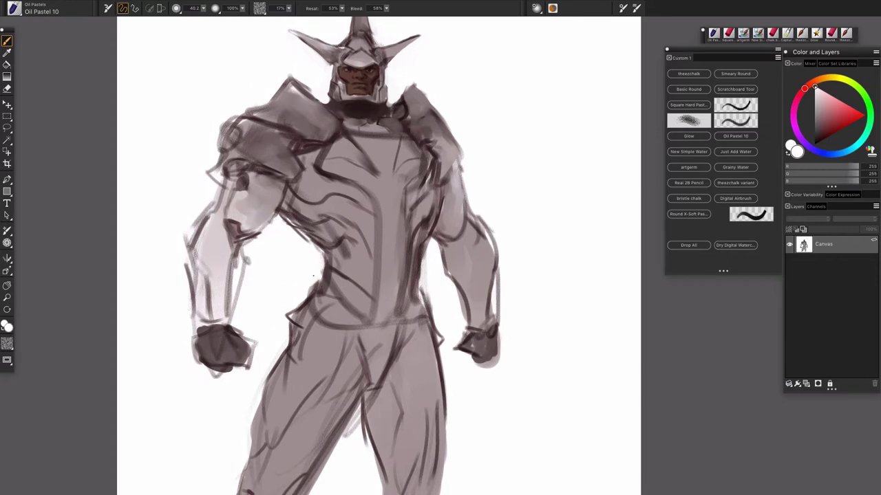
pyautogui.scroll(2, 513, 200)
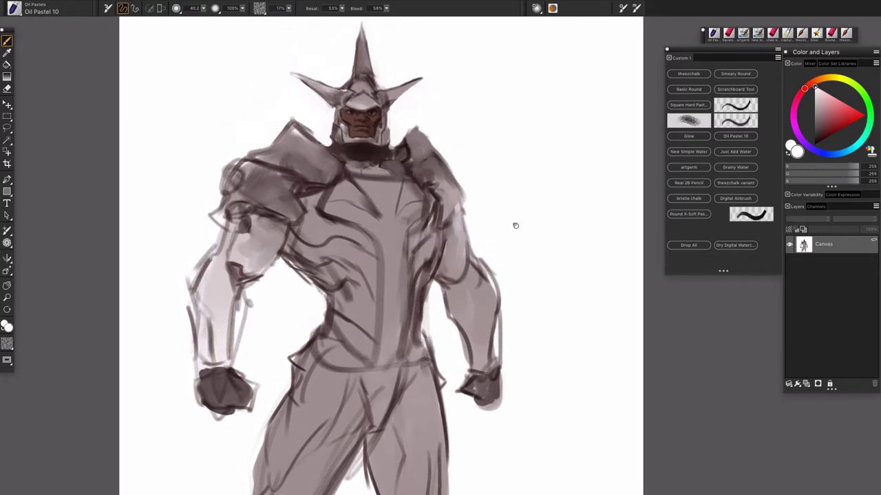
# - Sample the dark shadow colour at the neck, reduce the brush size to 13.1 and darken the neckline below the helmet
pyautogui.keyDown('alt'); pyautogui.click(368, 152); pyautogui.keyUp('alt')
pyautogui.scroll(-1, 385, 159)
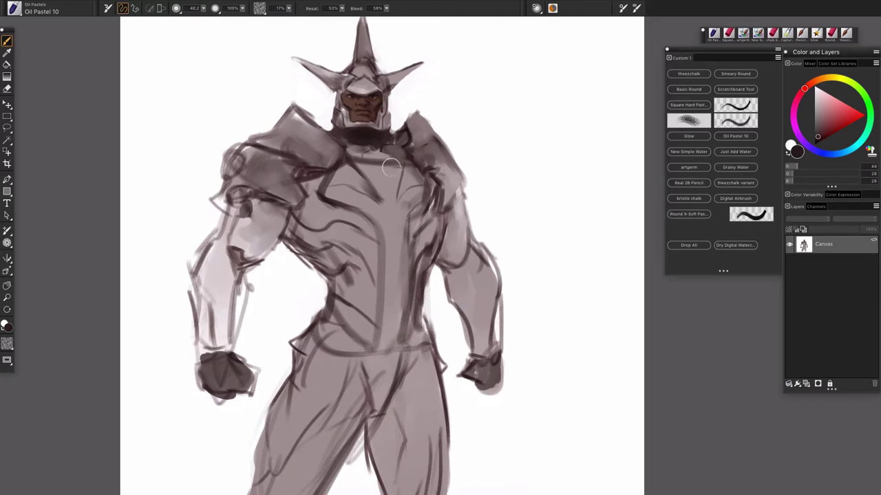
pyautogui.moveTo(399, 158); pyautogui.dragTo(403, 158)
pyautogui.press('[')
pyautogui.press('[')
pyautogui.scroll(-4, 415, 137)
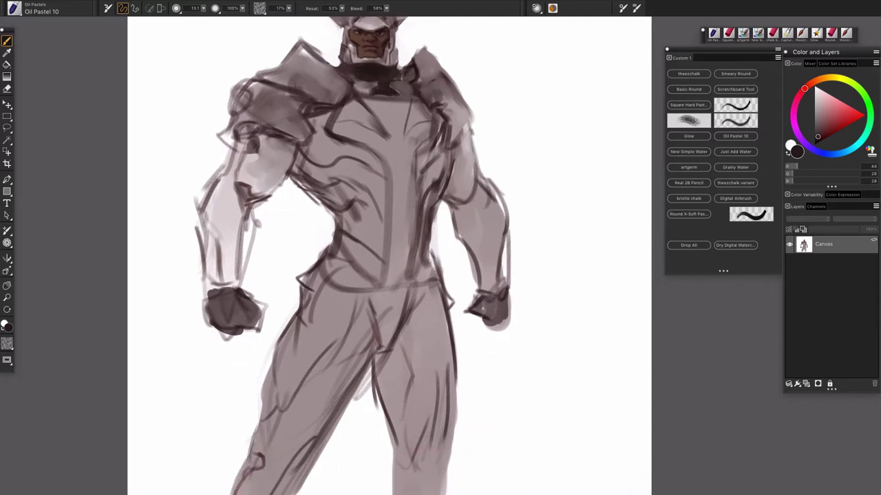
pyautogui.press('super+minus')
pyautogui.press('super+minus')
pyautogui.press('super+minus')
pyautogui.press('super+minus')
pyautogui.press('super+equal')
pyautogui.press('super+equal')
pyautogui.press('super+equal')
pyautogui.press('super+equal')
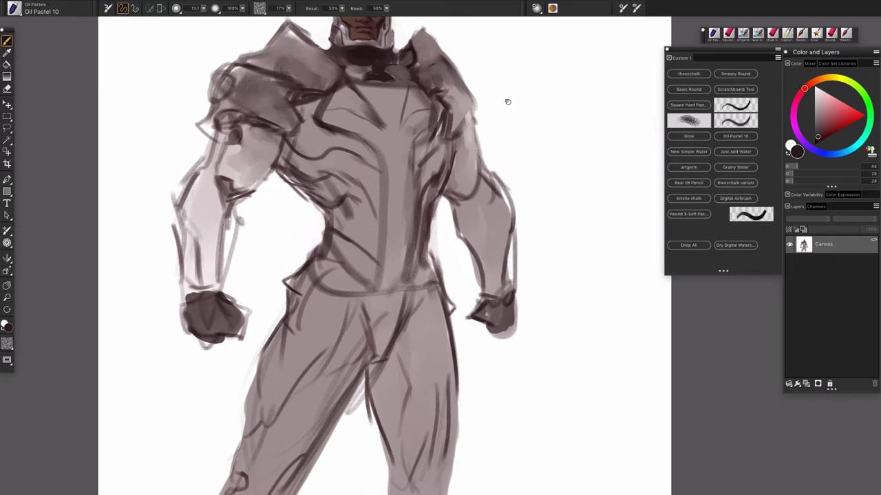
pyautogui.moveTo(493, 313); pyautogui.dragTo(445, 423)
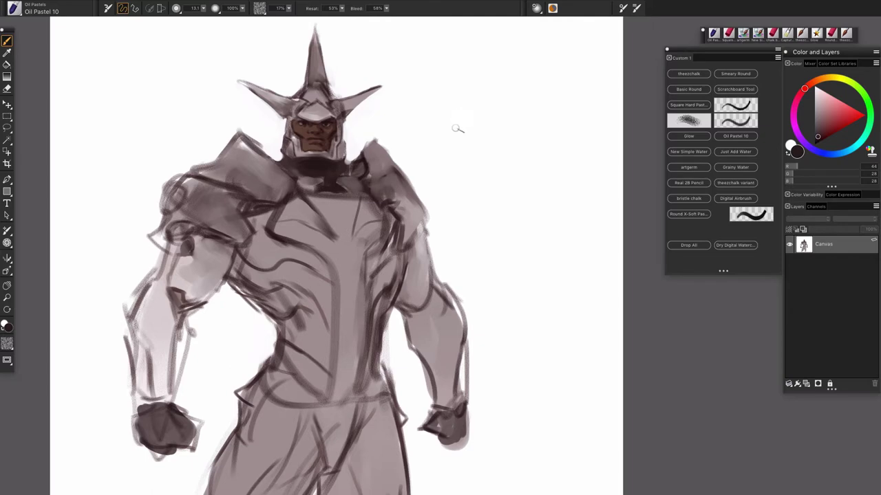
# - Set the brush size to 29.5 and try grainy Oil Pastel strokes on the white area beside the shoulder armour
pyautogui.moveTo(459, 120); pyautogui.dragTo(466, 115)
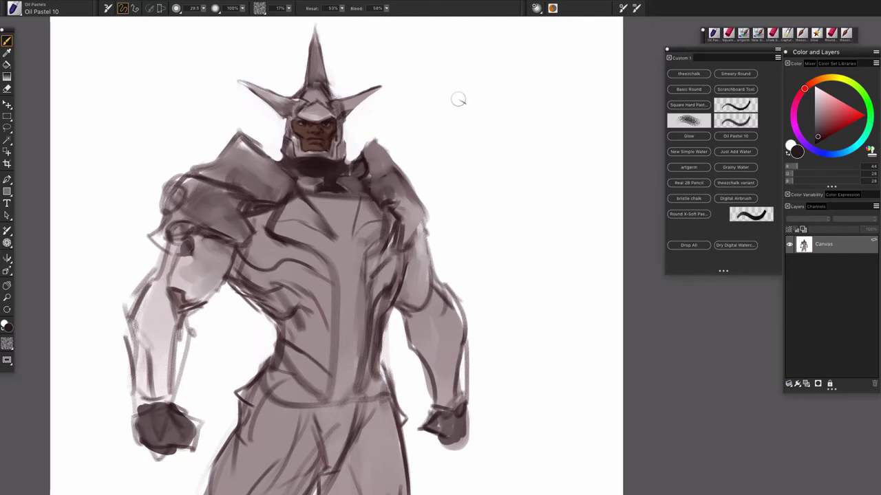
pyautogui.moveTo(464, 62)
pyautogui.mouseDown()
pyautogui.moveTo(442, 101)
pyautogui.moveTo(468, 108)
pyautogui.moveTo(482, 55)
pyautogui.moveTo(443, 103)
pyautogui.moveTo(510, 49)
pyautogui.moveTo(469, 117)
pyautogui.moveTo(489, 144)
pyautogui.mouseUp()
pyautogui.hotkey('ctrl', 'z')
pyautogui.hotkey('ctrl', 'z')
pyautogui.moveTo(438, 136)
pyautogui.mouseDown()
pyautogui.moveTo(454, 130)
pyautogui.moveTo(464, 109)
pyautogui.moveTo(482, 138)
pyautogui.moveTo(482, 162)
pyautogui.moveTo(441, 159)
pyautogui.moveTo(468, 141)
pyautogui.moveTo(489, 188)
pyautogui.moveTo(491, 166)
pyautogui.mouseUp()
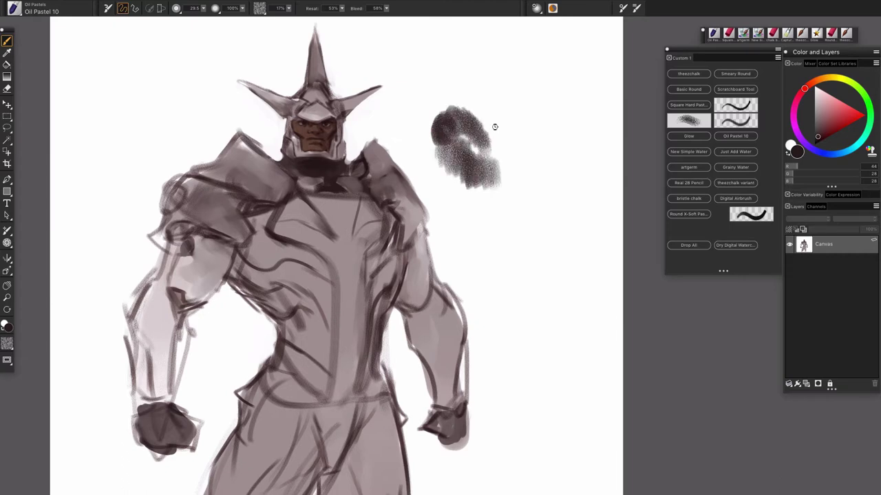
pyautogui.hotkey('ctrl', 'z')
# - Try shading a dense, dark grainy patch beside the helmet and extending it with a second stroke
pyautogui.moveTo(472, 132)
pyautogui.mouseDown()
pyautogui.moveTo(503, 114)
pyautogui.moveTo(456, 100)
pyautogui.moveTo(489, 75)
pyautogui.moveTo(437, 96)
pyautogui.moveTo(456, 67)
pyautogui.moveTo(429, 102)
pyautogui.moveTo(444, 106)
pyautogui.moveTo(433, 126)
pyautogui.moveTo(449, 162)
pyautogui.moveTo(504, 114)
pyautogui.moveTo(509, 138)
pyautogui.moveTo(507, 128)
pyautogui.moveTo(520, 131)
pyautogui.moveTo(499, 121)
pyautogui.moveTo(503, 64)
pyautogui.moveTo(479, 59)
pyautogui.mouseUp()
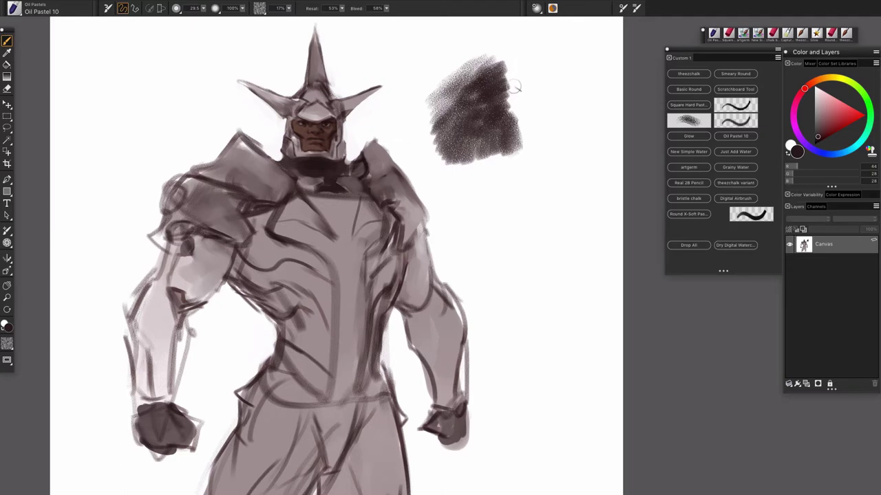
pyautogui.moveTo(521, 89)
pyautogui.mouseDown()
pyautogui.moveTo(550, 51)
pyautogui.moveTo(519, 84)
pyautogui.moveTo(528, 98)
pyautogui.moveTo(552, 64)
pyautogui.moveTo(535, 45)
pyautogui.moveTo(518, 55)
pyautogui.mouseUp()
pyautogui.keyDown('alt'); pyautogui.click(542, 67); pyautogui.keyUp('alt')
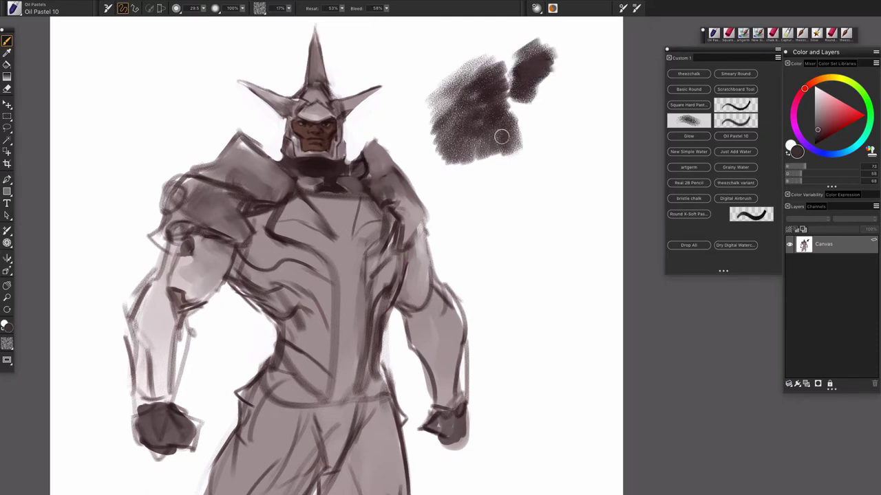
pyautogui.hotkey('ctrl', 'z')
pyautogui.hotkey('ctrl', 'z')
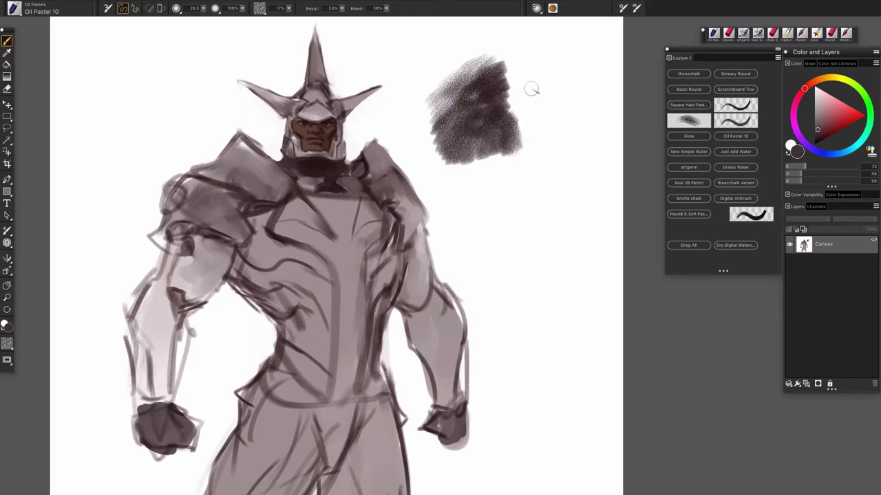
# - Try blending sampled light and dark greys over the grainy patch, and undo the whole test
pyautogui.keyDown('alt'); pyautogui.click(533, 86); pyautogui.keyUp('alt')
pyautogui.moveTo(492, 57)
pyautogui.mouseDown()
pyautogui.moveTo(480, 88)
pyautogui.moveTo(503, 121)
pyautogui.moveTo(476, 96)
pyautogui.moveTo(482, 90)
pyautogui.moveTo(471, 95)
pyautogui.moveTo(490, 68)
pyautogui.moveTo(497, 120)
pyautogui.moveTo(469, 109)
pyautogui.mouseUp()
pyautogui.keyDown('alt'); pyautogui.click(483, 69); pyautogui.keyUp('alt')
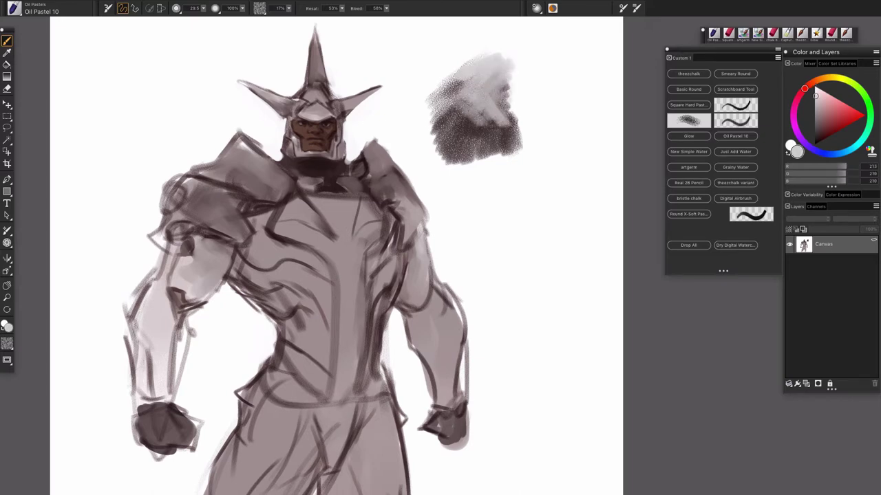
pyautogui.moveTo(491, 122)
pyautogui.mouseDown()
pyautogui.moveTo(469, 138)
pyautogui.moveTo(495, 111)
pyautogui.moveTo(457, 96)
pyautogui.moveTo(496, 65)
pyautogui.mouseUp()
pyautogui.keyDown('alt'); pyautogui.click(463, 126); pyautogui.keyUp('alt')
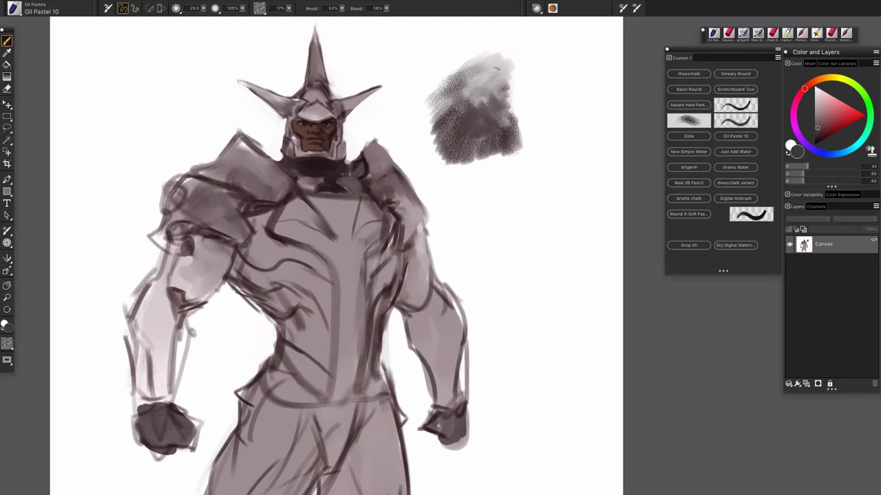
pyautogui.hotkey('ctrl', 'z')
pyautogui.hotkey('ctrl', 'z')
pyautogui.hotkey('ctrl', 'z')
pyautogui.hotkey('ctrl', 'z')
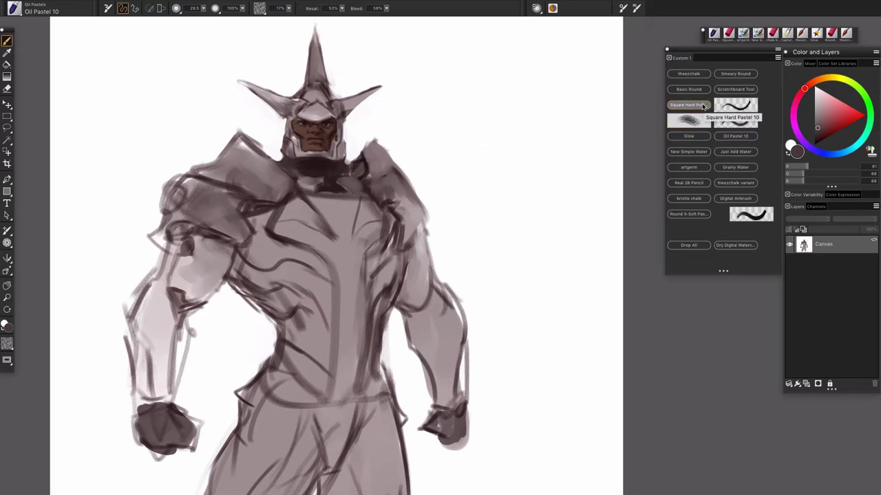
# - Switch to the chalk brush at size 51.0 and sample the dark brown from the figure's neck area
pyautogui.click(775, 34)
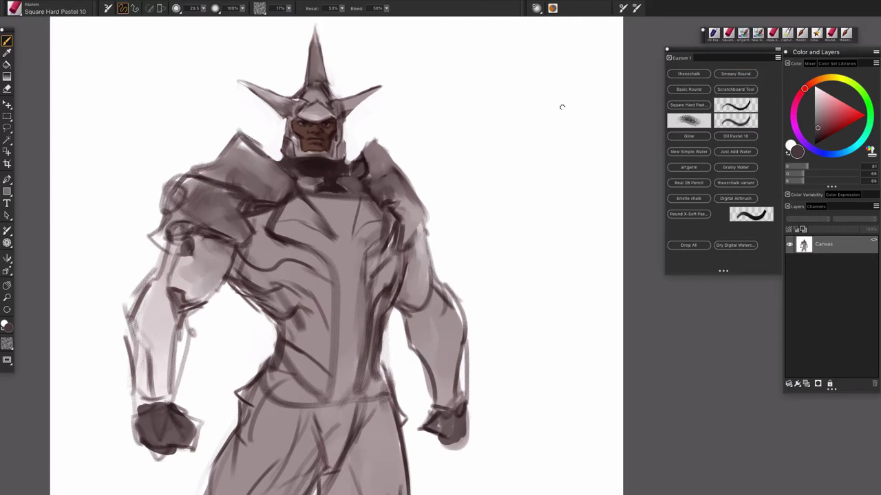
pyautogui.moveTo(472, 154); pyautogui.dragTo(477, 164)
pyautogui.keyDown('alt'); pyautogui.click(367, 168); pyautogui.keyUp('alt')
# - Try several chalk brush strokes on the empty canvas beside the figure, undoing each one
pyautogui.moveTo(470, 87)
pyautogui.mouseDown()
pyautogui.moveTo(516, 92)
pyautogui.moveTo(476, 182)
pyautogui.mouseUp()
pyautogui.hotkey('ctrl', 'z')
pyautogui.hotkey('ctrl', 'z')
pyautogui.moveTo(543, 43)
pyautogui.mouseDown()
pyautogui.moveTo(445, 124)
pyautogui.moveTo(540, 40)
pyautogui.moveTo(481, 141)
pyautogui.moveTo(454, 165)
pyautogui.moveTo(492, 199)
pyautogui.moveTo(558, 160)
pyautogui.mouseUp()
pyautogui.hotkey('ctrl', 'z')
pyautogui.hotkey('ctrl', 'z')
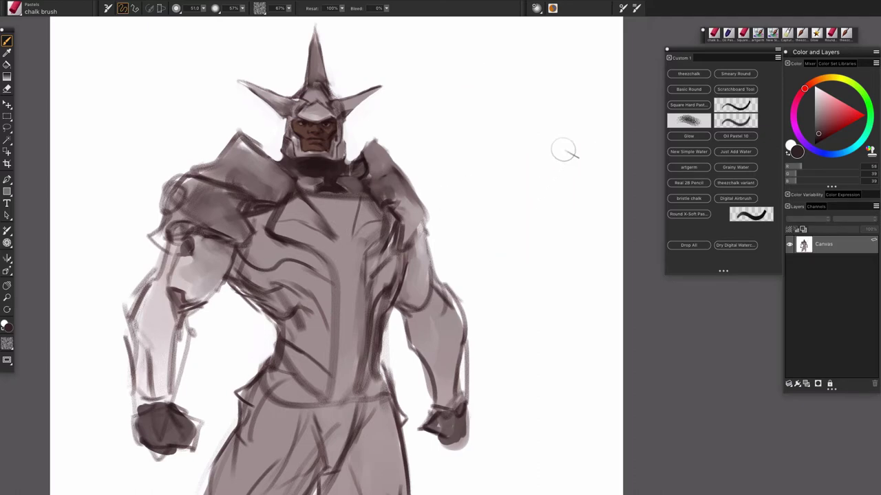
pyautogui.moveTo(516, 50); pyautogui.dragTo(454, 191)
pyautogui.hotkey('ctrl', 'z')
# - Show the Papers panel and place it over the canvas next to the Custom 1 palette
pyautogui.press('Tab')
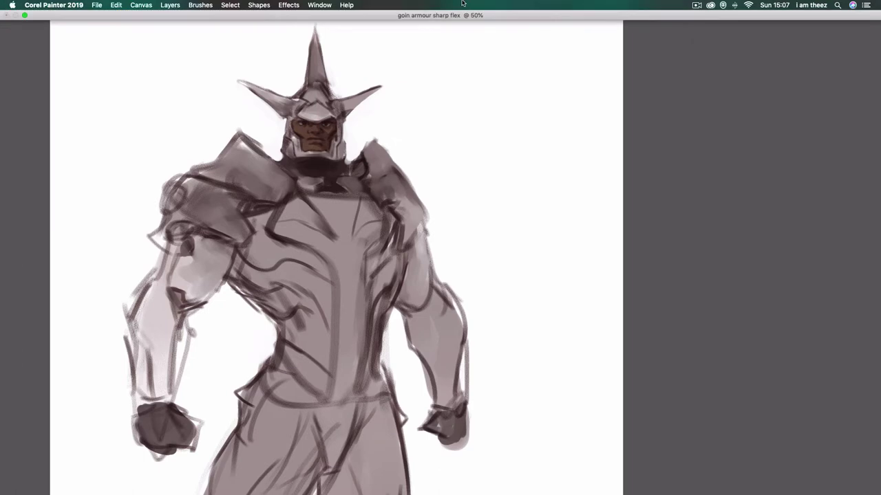
pyautogui.click(318, 6)
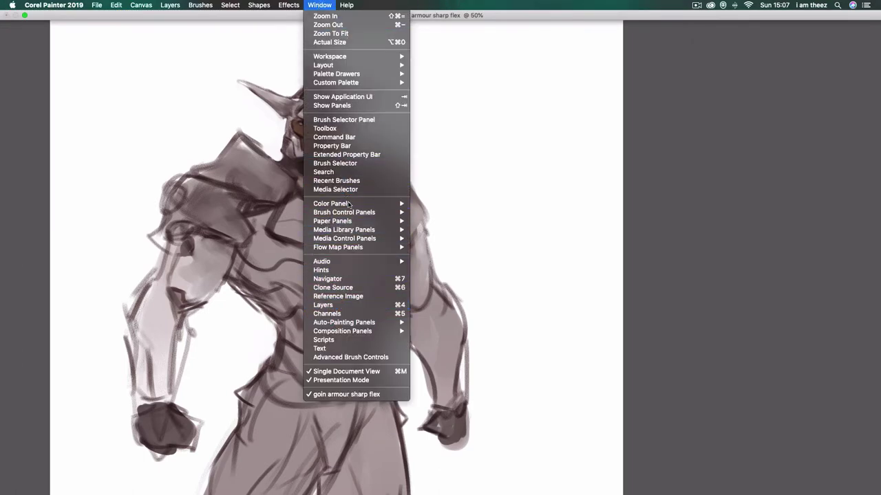
pyautogui.moveTo(354, 223)
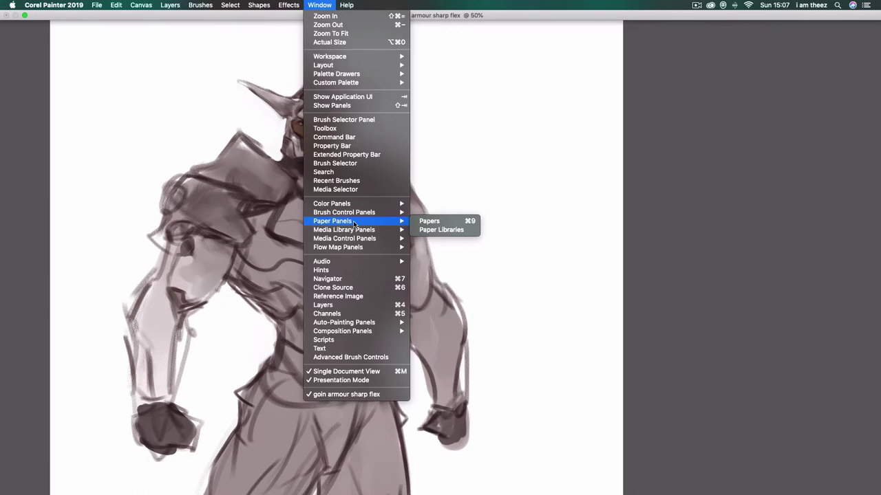
pyautogui.click(443, 231)
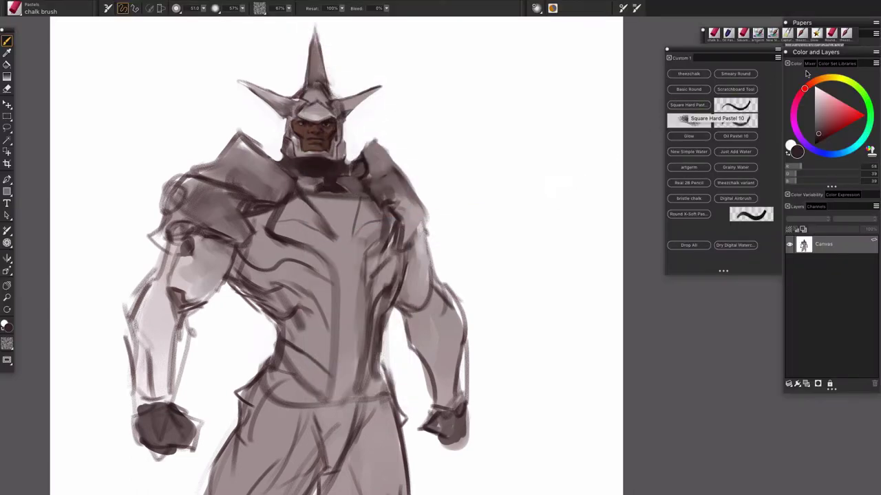
pyautogui.click(859, 21)
pyautogui.moveTo(859, 22); pyautogui.dragTo(622, 46)
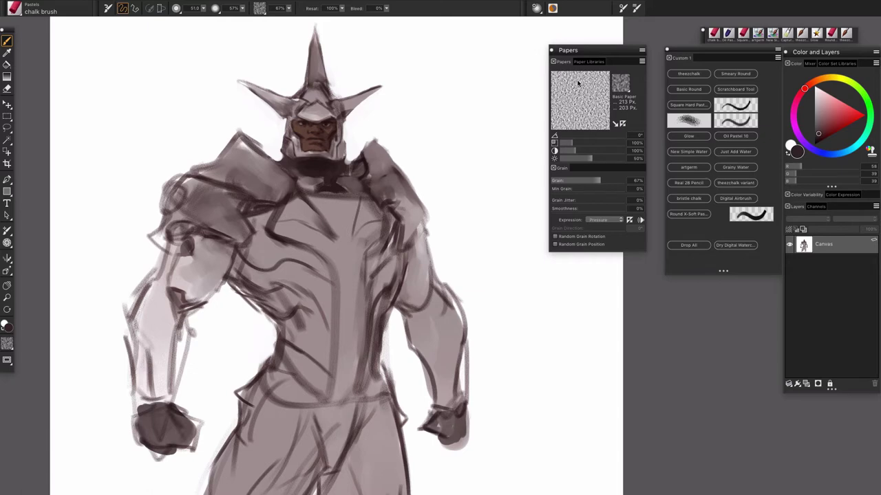
# - Preview the Square and Triangle patterns at a spacing of 24 for a new paper, and cancel its creation
pyautogui.click(642, 61)
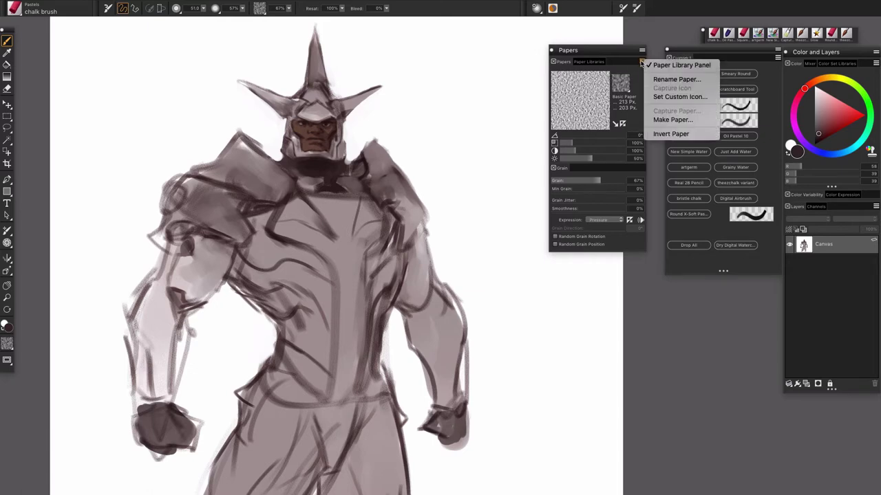
pyautogui.click(666, 120)
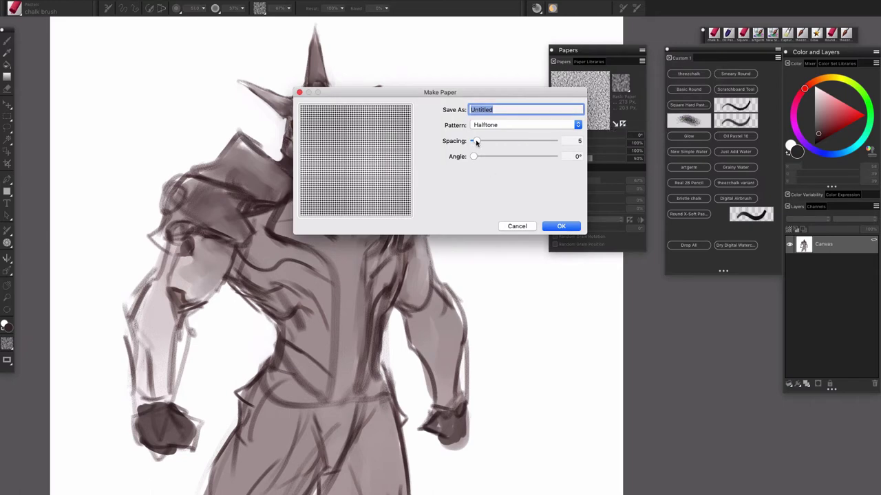
pyautogui.moveTo(485, 142); pyautogui.dragTo(498, 141)
pyautogui.click(527, 125)
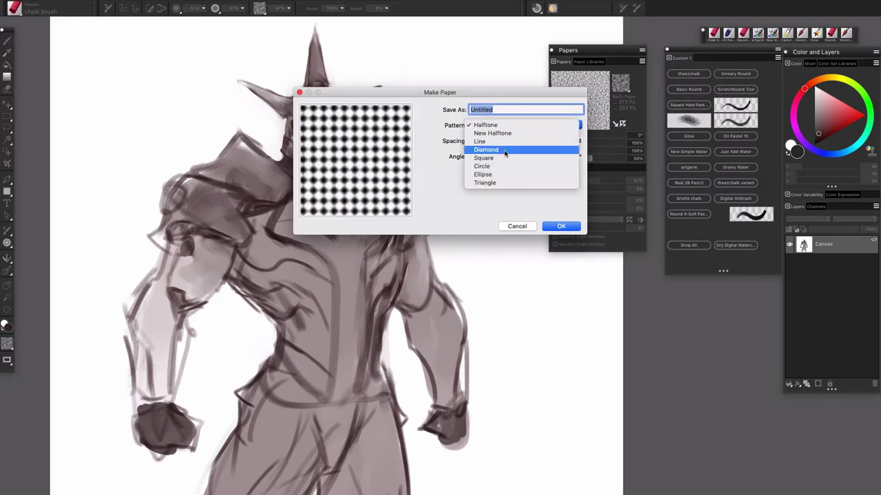
pyautogui.click(503, 165)
pyautogui.click(498, 125)
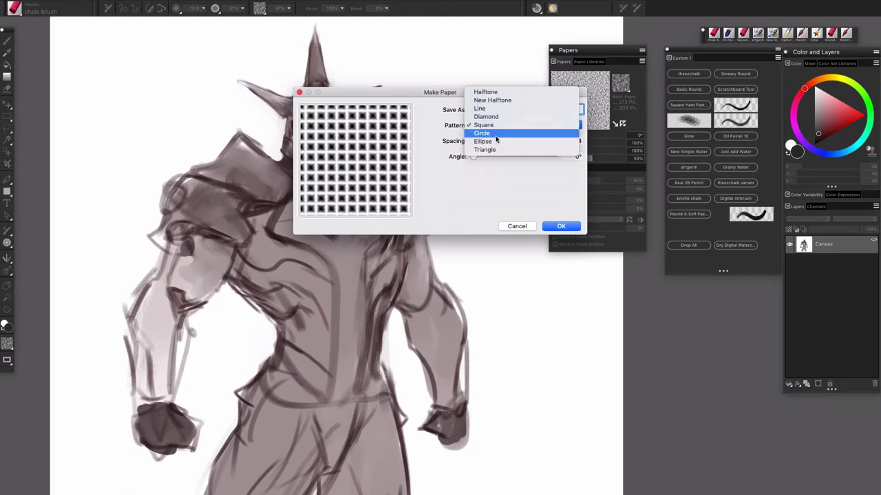
pyautogui.click(493, 150)
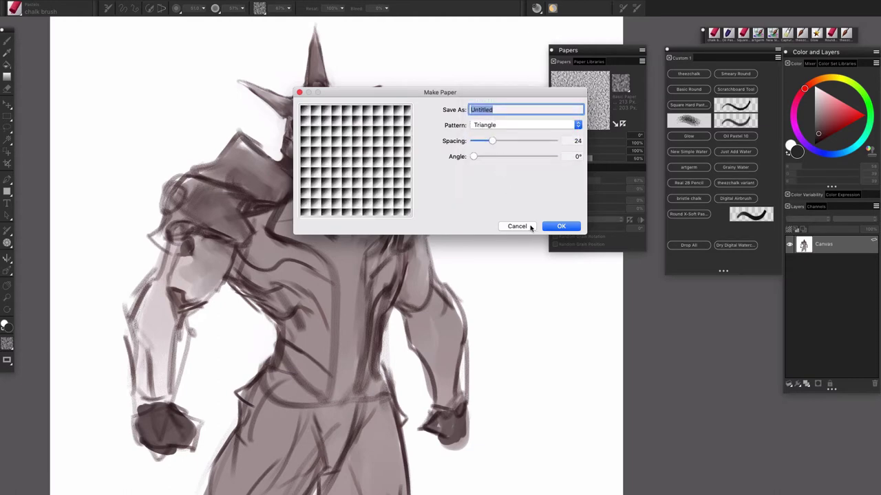
pyautogui.click(517, 226)
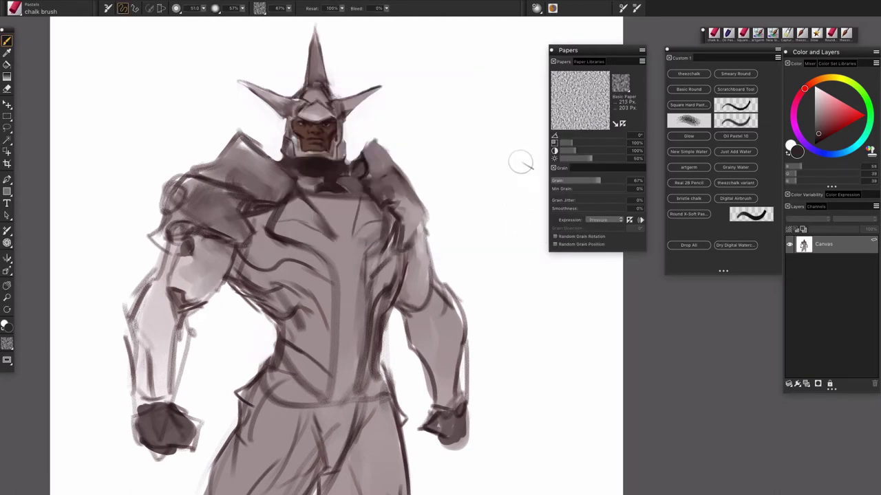
# - Try chalk brush strokes with the Basic Paper grain beside the figure, undoing each test
pyautogui.moveTo(482, 127)
pyautogui.mouseDown()
pyautogui.moveTo(440, 162)
pyautogui.moveTo(462, 234)
pyautogui.mouseUp()
pyautogui.hotkey('ctrl', 'z')
pyautogui.moveTo(480, 146)
pyautogui.mouseDown()
pyautogui.moveTo(438, 192)
pyautogui.moveTo(475, 183)
pyautogui.moveTo(457, 227)
pyautogui.mouseUp()
pyautogui.hotkey('ctrl', 'z')
pyautogui.moveTo(495, 92)
pyautogui.mouseDown()
pyautogui.moveTo(450, 169)
pyautogui.moveTo(462, 214)
pyautogui.mouseUp()
pyautogui.hotkey('ctrl', 'z')
pyautogui.moveTo(475, 153)
pyautogui.mouseDown()
pyautogui.moveTo(461, 185)
pyautogui.moveTo(485, 169)
pyautogui.moveTo(475, 199)
pyautogui.mouseUp()
pyautogui.moveTo(464, 303); pyautogui.dragTo(421, 334)
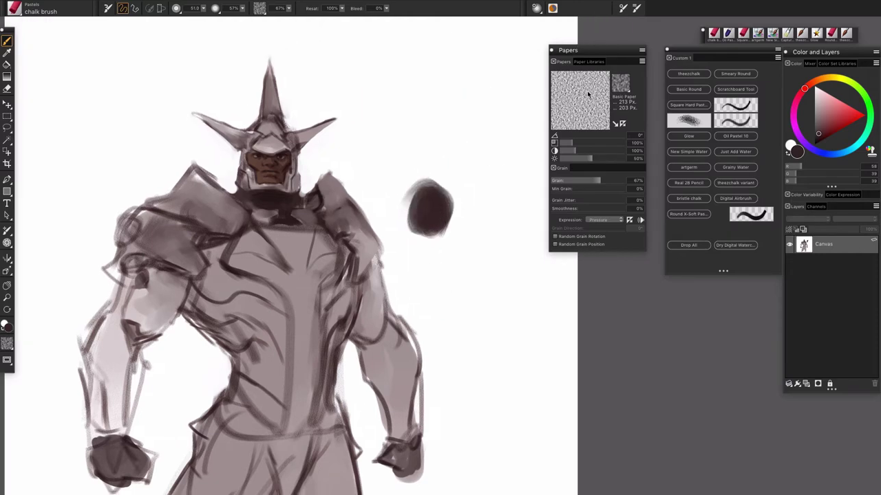
pyautogui.hotkey('ctrl', 'z')
pyautogui.moveTo(430, 150)
pyautogui.mouseDown()
pyautogui.moveTo(496, 107)
pyautogui.moveTo(458, 199)
pyautogui.mouseUp()
pyautogui.hotkey('ctrl', 'z')
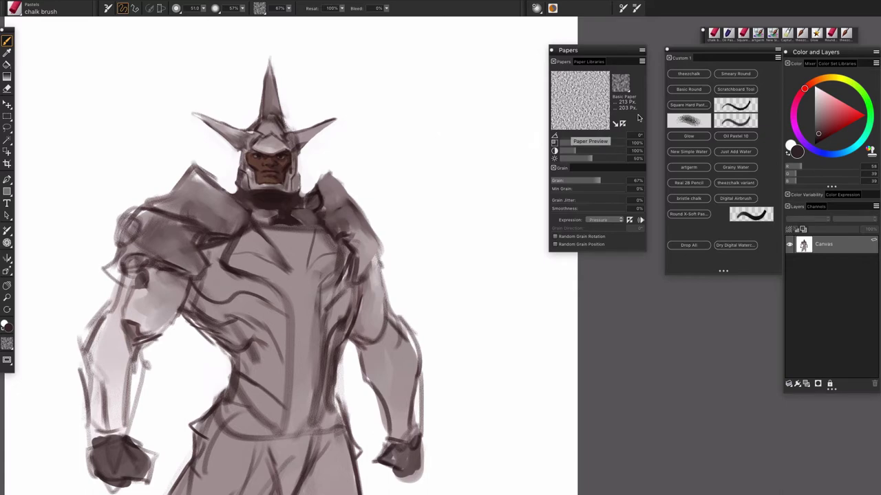
# - Try chalk strokes at the smaller brush size of 35.4 beside the helmet, and undo them
pyautogui.click(692, 122)
pyautogui.moveTo(414, 179)
pyautogui.mouseDown()
pyautogui.moveTo(481, 117)
pyautogui.moveTo(428, 198)
pyautogui.mouseUp()
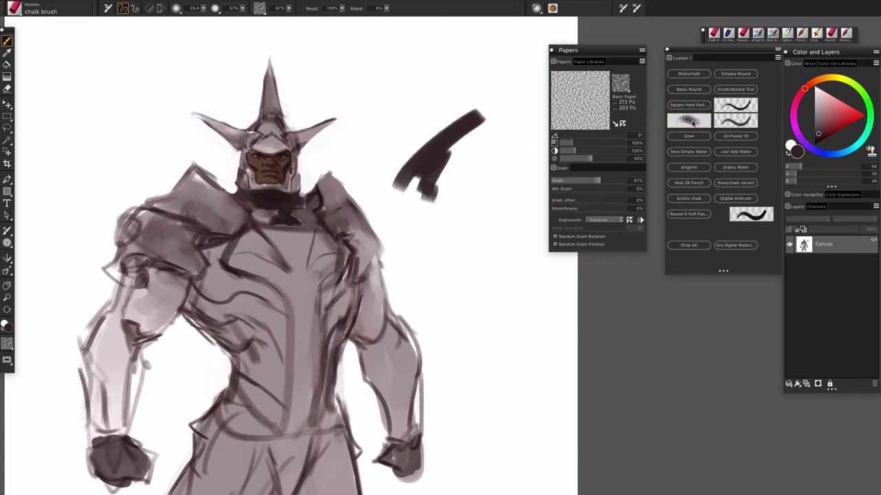
pyautogui.moveTo(476, 127); pyautogui.dragTo(459, 220)
pyautogui.hotkey('ctrl', 'z')
pyautogui.hotkey('ctrl', 'z')
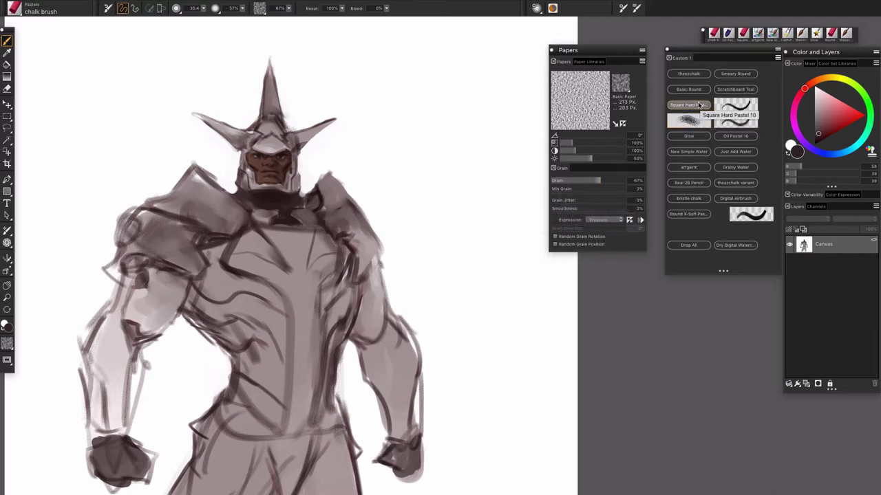
# - Switch to the Square Hard Pastel 10 brush at a size of 40.2 and test its grain with strokes beside the helmet
pyautogui.click(698, 107)
pyautogui.moveTo(452, 131)
pyautogui.mouseDown()
pyautogui.moveTo(415, 180)
pyautogui.moveTo(494, 109)
pyautogui.moveTo(443, 103)
pyautogui.moveTo(441, 113)
pyautogui.mouseUp()
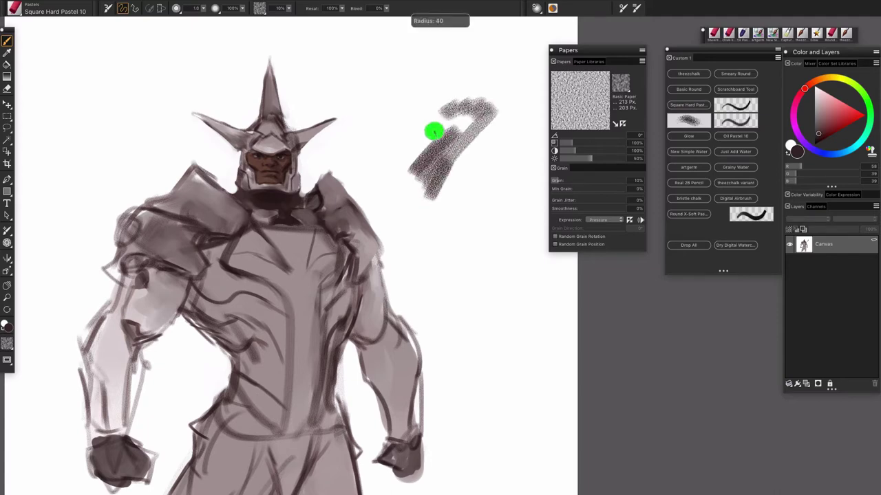
pyautogui.moveTo(370, 143)
pyautogui.mouseDown()
pyautogui.moveTo(425, 88)
pyautogui.moveTo(379, 151)
pyautogui.moveTo(374, 121)
pyautogui.moveTo(386, 155)
pyautogui.moveTo(355, 138)
pyautogui.moveTo(361, 157)
pyautogui.moveTo(393, 141)
pyautogui.moveTo(385, 159)
pyautogui.mouseUp()
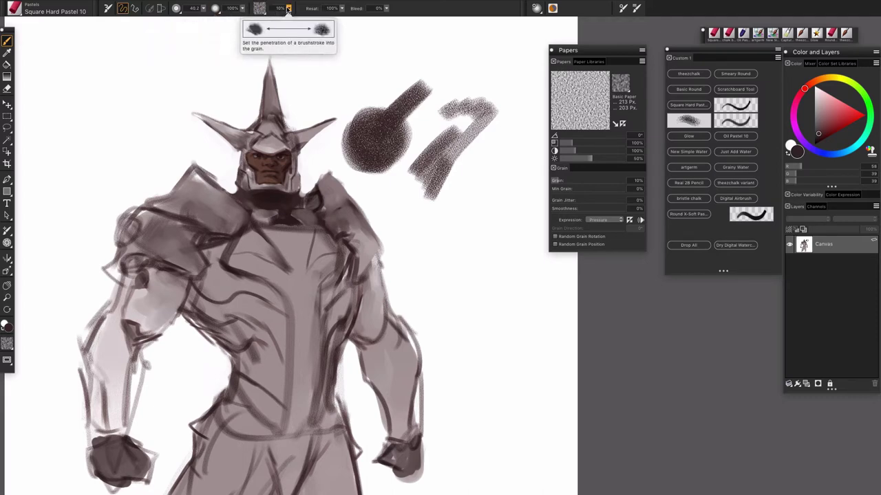
pyautogui.moveTo(351, 72)
pyautogui.mouseDown()
pyautogui.moveTo(406, 38)
pyautogui.moveTo(371, 80)
pyautogui.moveTo(420, 48)
pyautogui.moveTo(450, 42)
pyautogui.moveTo(409, 89)
pyautogui.mouseUp()
# - Try building up a dense dark pastel patch with overlapping strokes on the blank canvas beside the figure's arm
pyautogui.moveTo(441, 217)
pyautogui.mouseDown()
pyautogui.moveTo(451, 271)
pyautogui.moveTo(467, 272)
pyautogui.moveTo(491, 241)
pyautogui.moveTo(514, 302)
pyautogui.mouseUp()
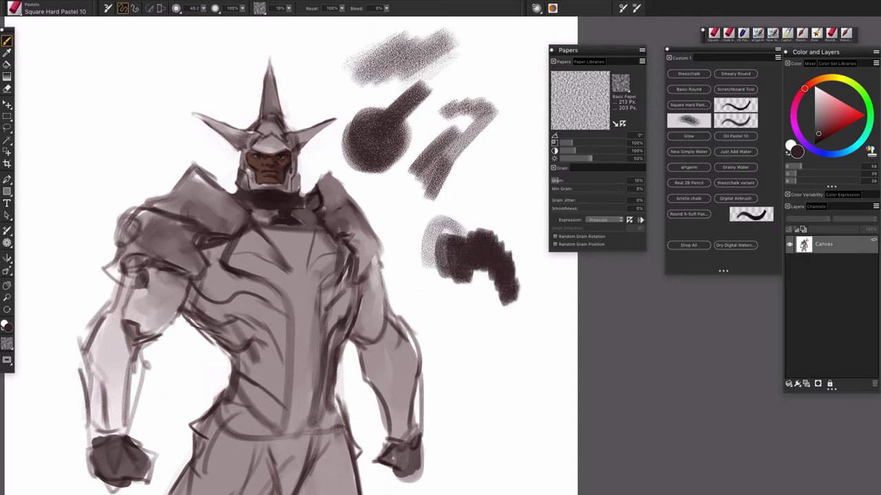
pyautogui.hotkey('ctrl', 'z')
pyautogui.moveTo(507, 261)
pyautogui.mouseDown()
pyautogui.moveTo(444, 333)
pyautogui.moveTo(442, 375)
pyautogui.moveTo(482, 412)
pyautogui.moveTo(509, 385)
pyautogui.moveTo(521, 389)
pyautogui.mouseUp()
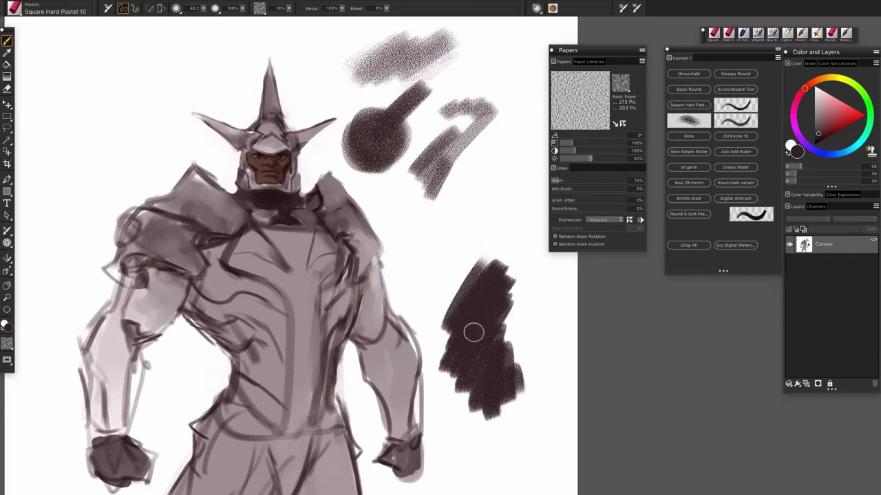
pyautogui.moveTo(476, 337)
pyautogui.mouseDown()
pyautogui.moveTo(447, 289)
pyautogui.moveTo(454, 256)
pyautogui.moveTo(499, 274)
pyautogui.mouseUp()
pyautogui.moveTo(428, 244)
pyautogui.mouseDown()
pyautogui.moveTo(447, 269)
pyautogui.moveTo(505, 237)
pyautogui.moveTo(519, 319)
pyautogui.mouseUp()
pyautogui.moveTo(500, 352)
pyautogui.mouseDown()
pyautogui.moveTo(543, 296)
pyautogui.moveTo(516, 371)
pyautogui.moveTo(452, 404)
pyautogui.mouseUp()
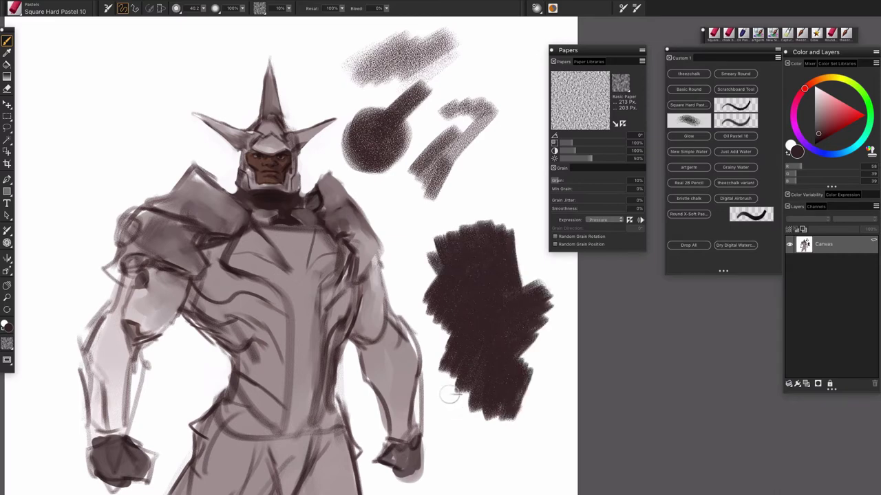
pyautogui.moveTo(440, 351)
pyautogui.mouseDown()
pyautogui.moveTo(438, 437)
pyautogui.moveTo(460, 445)
pyautogui.moveTo(513, 415)
pyautogui.mouseUp()
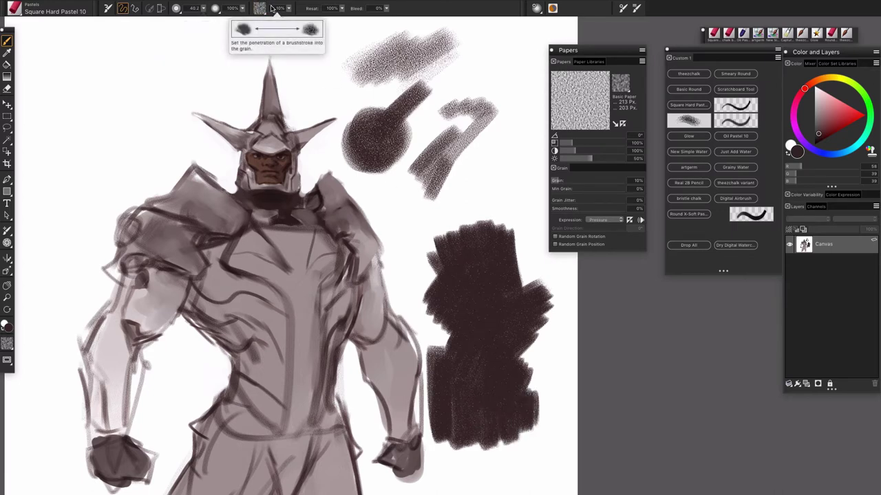
# - Undo all the pastel test strokes and patches beside the figure
pyautogui.moveTo(448, 252)
pyautogui.mouseDown()
pyautogui.moveTo(501, 208)
pyautogui.moveTo(440, 193)
pyautogui.moveTo(426, 177)
pyautogui.mouseUp()
pyautogui.moveTo(441, 207)
pyautogui.mouseDown()
pyautogui.moveTo(486, 163)
pyautogui.moveTo(416, 205)
pyautogui.mouseUp()
pyautogui.press('super+z')
pyautogui.press('super+z')
pyautogui.press('super+z')
pyautogui.press('super+z')
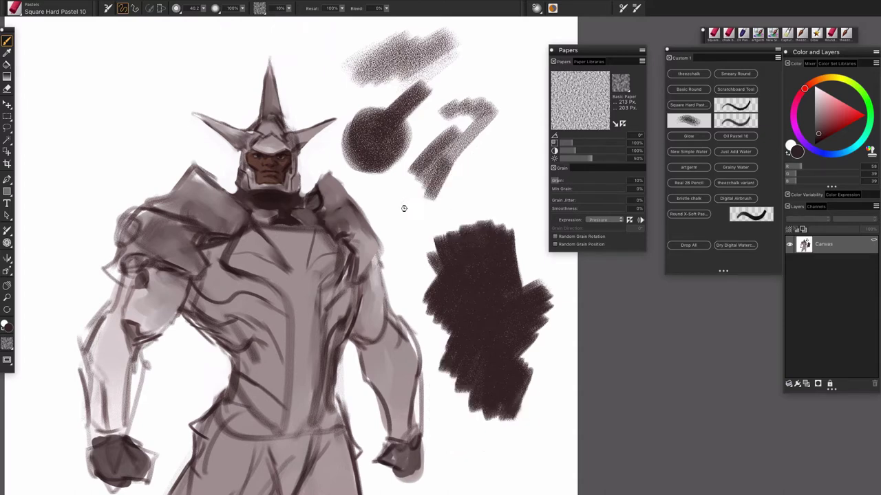
pyautogui.hotkey('ctrl', 'z')
pyautogui.hotkey('ctrl', 'z')
pyautogui.hotkey('ctrl', 'z')
pyautogui.hotkey('ctrl', 'z')
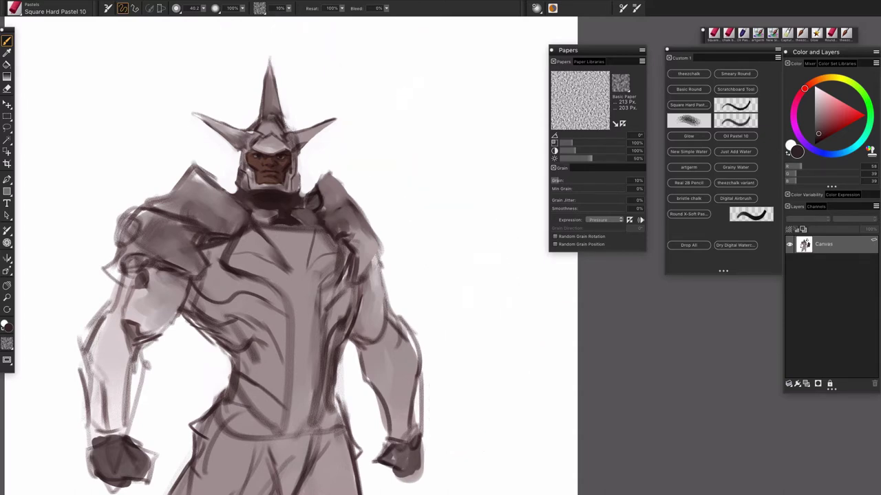
# - Try single pastel strokes on the blank canvas beside the figure, undoing each one
pyautogui.moveTo(465, 242)
pyautogui.mouseDown()
pyautogui.moveTo(454, 174)
pyautogui.moveTo(481, 243)
pyautogui.moveTo(446, 197)
pyautogui.mouseUp()
pyautogui.press('super+z')
pyautogui.moveTo(441, 153)
pyautogui.mouseDown()
pyautogui.moveTo(474, 182)
pyautogui.moveTo(447, 234)
pyautogui.mouseUp()
pyautogui.hotkey('ctrl', 'z')
# - Try massing in a head and shoulders beside the helmet with an 85.0 pastel, sampling tones from the strokes
pyautogui.moveTo(413, 120); pyautogui.dragTo(450, 176)
pyautogui.moveTo(435, 138)
pyautogui.mouseDown()
pyautogui.moveTo(411, 177)
pyautogui.moveTo(422, 127)
pyautogui.moveTo(389, 155)
pyautogui.moveTo(476, 146)
pyautogui.moveTo(473, 168)
pyautogui.moveTo(397, 196)
pyautogui.moveTo(432, 207)
pyautogui.mouseUp()
pyautogui.keyDown('alt'); pyautogui.click(420, 139); pyautogui.keyUp('alt')
pyautogui.keyDown('alt'); pyautogui.click(420, 163); pyautogui.keyUp('alt')
pyautogui.moveTo(418, 171)
pyautogui.mouseDown()
pyautogui.moveTo(411, 187)
pyautogui.moveTo(442, 210)
pyautogui.moveTo(407, 219)
pyautogui.moveTo(417, 186)
pyautogui.moveTo(440, 168)
pyautogui.moveTo(475, 196)
pyautogui.moveTo(455, 138)
pyautogui.moveTo(399, 90)
pyautogui.moveTo(434, 55)
pyautogui.moveTo(385, 114)
pyautogui.moveTo(418, 93)
pyautogui.moveTo(432, 44)
pyautogui.moveTo(413, 110)
pyautogui.moveTo(433, 133)
pyautogui.moveTo(509, 151)
pyautogui.mouseUp()
pyautogui.keyDown('alt'); pyautogui.click(365, 106); pyautogui.keyUp('alt')
pyautogui.keyDown('alt'); pyautogui.click(427, 109); pyautogui.keyUp('alt')
pyautogui.moveTo(407, 124)
pyautogui.mouseDown()
pyautogui.moveTo(364, 157)
pyautogui.moveTo(349, 148)
pyautogui.moveTo(383, 167)
pyautogui.mouseUp()
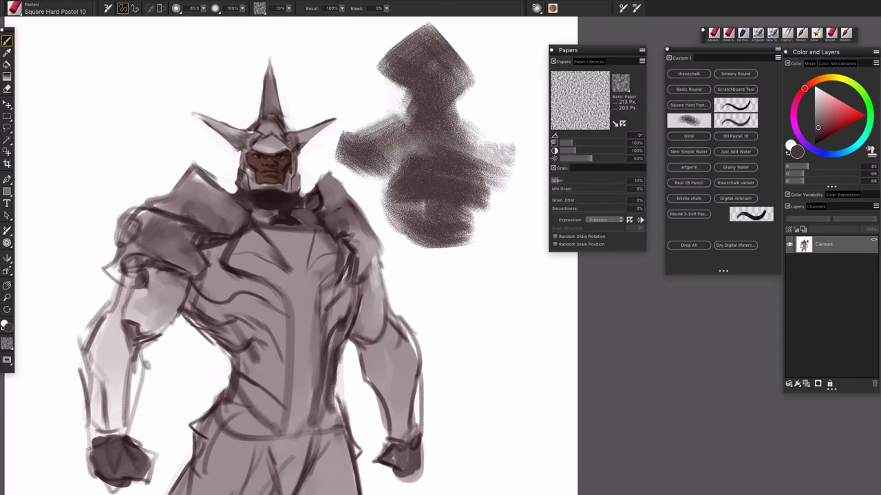
# - Try filling out the shoulders and torso of the pastel silhouette beside the figure with broad overlapping strokes
pyautogui.moveTo(454, 141); pyautogui.dragTo(507, 153)
pyautogui.moveTo(472, 311)
pyautogui.mouseDown()
pyautogui.moveTo(454, 209)
pyautogui.moveTo(451, 254)
pyautogui.mouseUp()
pyautogui.moveTo(397, 168); pyautogui.dragTo(411, 257)
pyautogui.moveTo(423, 164); pyautogui.dragTo(428, 234)
pyautogui.moveTo(444, 161)
pyautogui.mouseDown()
pyautogui.moveTo(452, 261)
pyautogui.moveTo(440, 303)
pyautogui.moveTo(406, 269)
pyautogui.moveTo(441, 295)
pyautogui.moveTo(473, 228)
pyautogui.mouseUp()
pyautogui.moveTo(475, 192); pyautogui.dragTo(499, 121)
pyautogui.moveTo(333, 120); pyautogui.dragTo(406, 189)
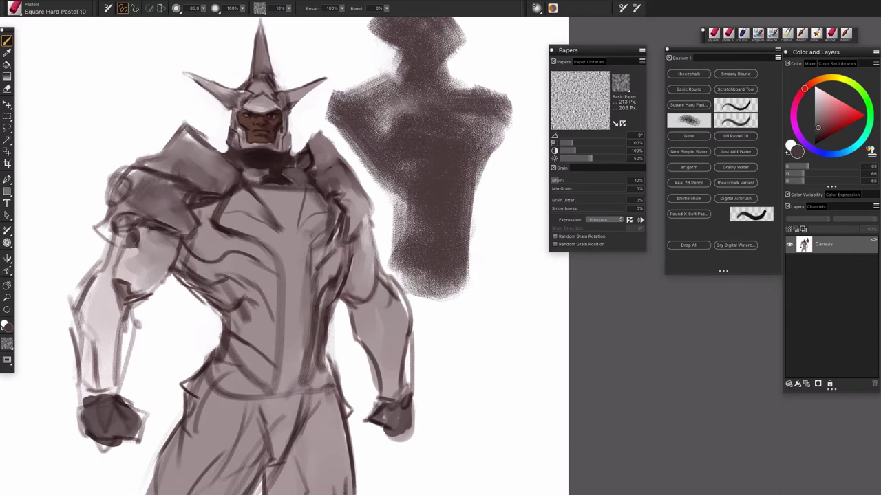
# - Try roughing in a hanging arm on the pastel silhouette with the brush size reduced to 33.3
pyautogui.moveTo(500, 205)
pyautogui.mouseDown()
pyautogui.moveTo(454, 303)
pyautogui.moveTo(449, 240)
pyautogui.moveTo(438, 285)
pyautogui.mouseUp()
pyautogui.moveTo(454, 192); pyautogui.dragTo(459, 200)
pyautogui.moveTo(482, 159)
pyautogui.mouseDown()
pyautogui.moveTo(501, 170)
pyautogui.moveTo(478, 210)
pyautogui.moveTo(488, 263)
pyautogui.moveTo(517, 278)
pyautogui.moveTo(505, 307)
pyautogui.moveTo(523, 333)
pyautogui.mouseUp()
pyautogui.moveTo(448, 303); pyautogui.dragTo(435, 283)
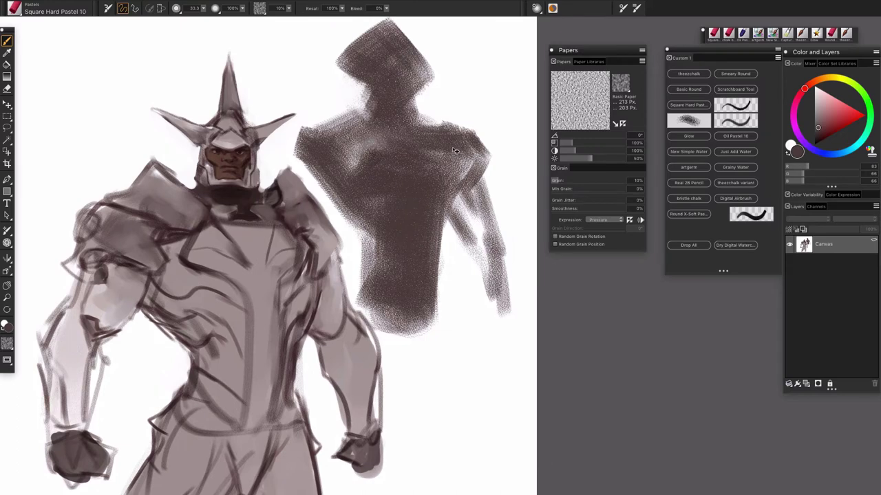
# - Undo the entire pastel silhouette study beside the armoured figure
pyautogui.hotkey('ctrl', 'z')
pyautogui.hotkey('ctrl', 'z')
pyautogui.hotkey('ctrl', 'z')
pyautogui.hotkey('ctrl', 'z')
pyautogui.hotkey('ctrl', 'z')
pyautogui.hotkey('ctrl', 'z')
pyautogui.hotkey('ctrl', 'z')
pyautogui.hotkey('ctrl', 'z')
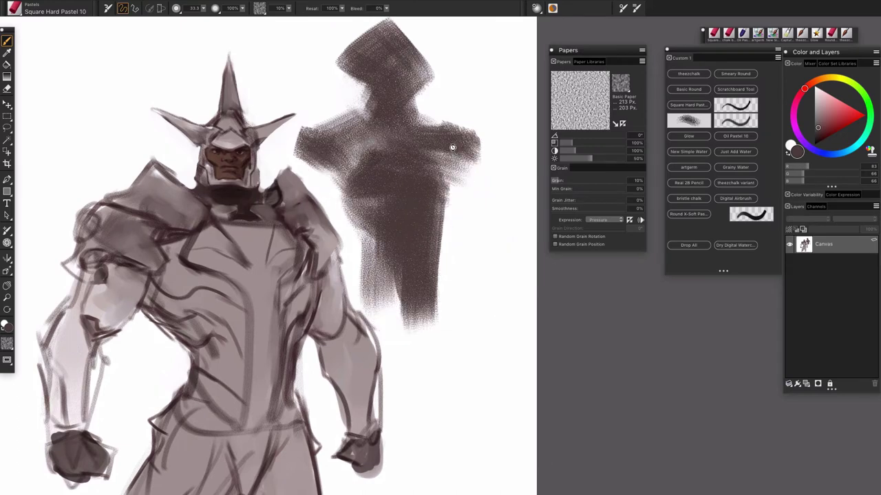
pyautogui.hotkey('ctrl', 'z')
pyautogui.hotkey('ctrl', 'z')
pyautogui.hotkey('ctrl', 'z')
pyautogui.hotkey('ctrl', 'z')
pyautogui.hotkey('ctrl', 'z')
pyautogui.hotkey('ctrl', 'z')
pyautogui.hotkey('ctrl', 'z')
pyautogui.hotkey('ctrl', 'z')
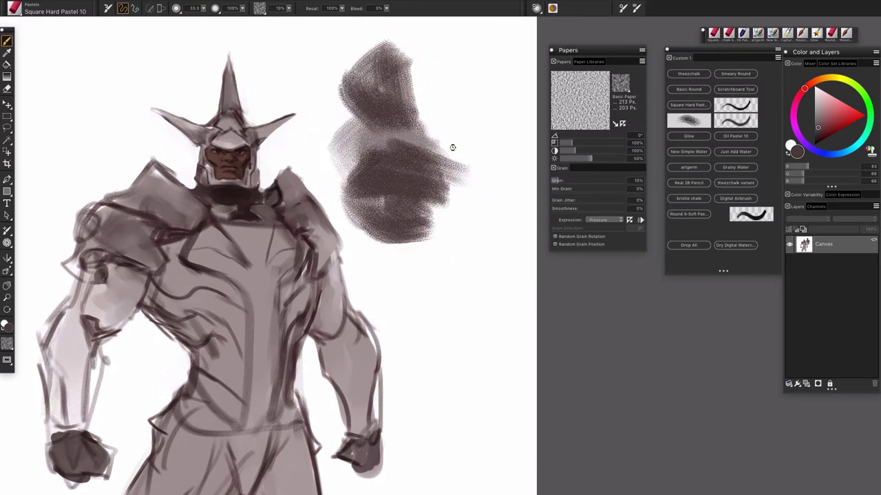
pyautogui.hotkey('ctrl', 'z')
pyautogui.hotkey('ctrl', 'z')
pyautogui.hotkey('ctrl', 'z')
pyautogui.hotkey('ctrl', 'z')
# - Reduce the pastel brush size to 24.2 and paint a sampled tone over the sketch lines of the character's chest
pyautogui.moveTo(318, 315); pyautogui.dragTo(429, 175)
pyautogui.moveTo(292, 166); pyautogui.dragTo(297, 166)
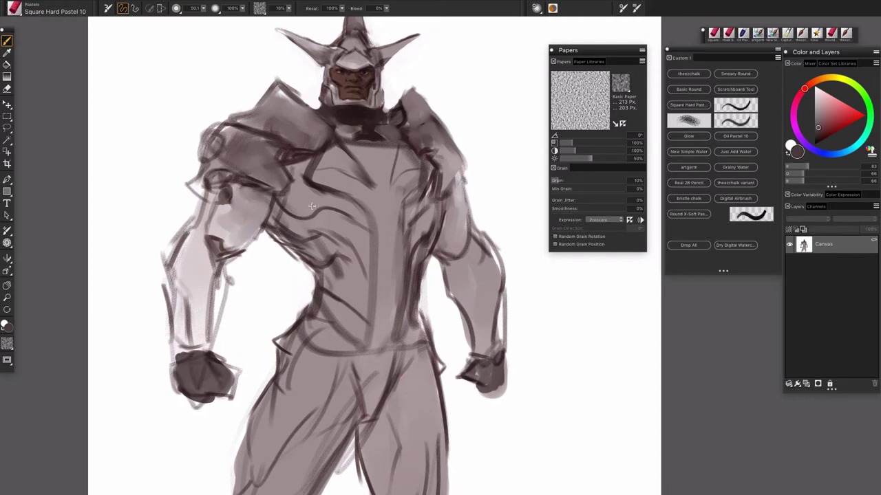
pyautogui.keyDown('alt'); pyautogui.keyDown('super'); pyautogui.click(448, 250); pyautogui.keyUp('super'); pyautogui.keyUp('alt')
pyautogui.moveTo(444, 251); pyautogui.dragTo(466, 248)
pyautogui.moveTo(375, 232); pyautogui.dragTo(366, 231)
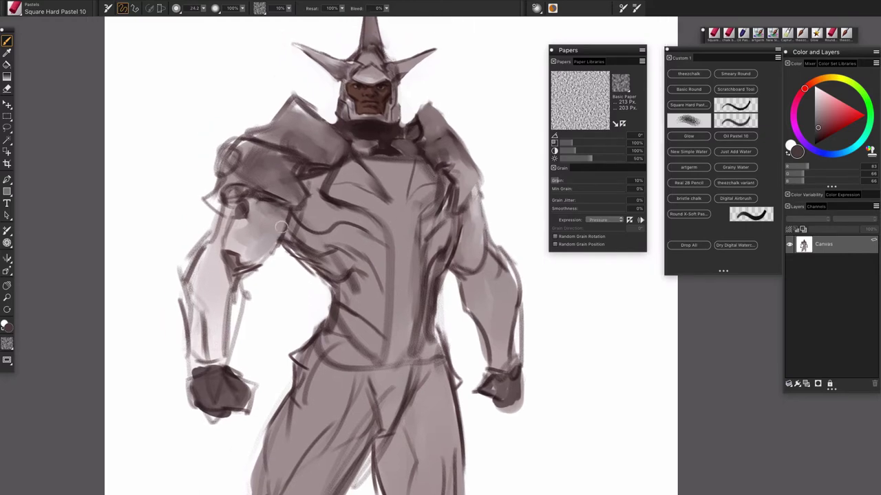
pyautogui.keyDown('alt'); pyautogui.click(305, 219); pyautogui.keyUp('alt')
pyautogui.moveTo(301, 217); pyautogui.dragTo(316, 229)
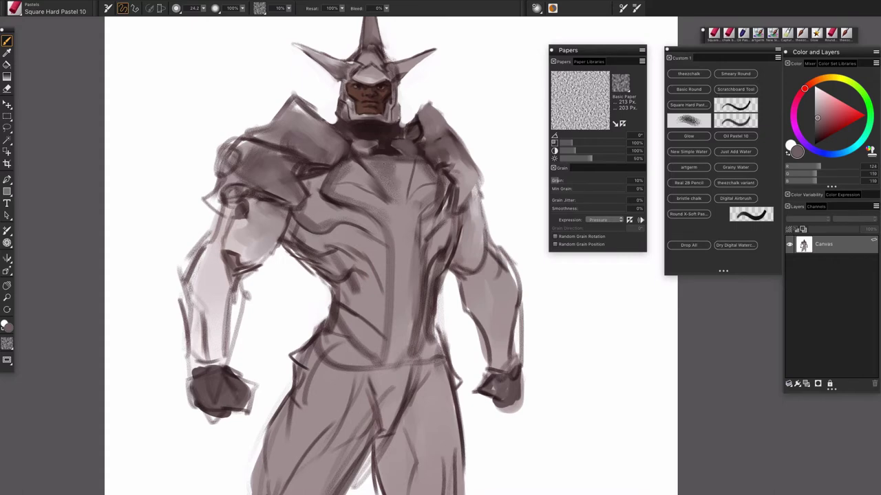
# - Shade the centre of the breastplate down to the abdomen, repeatedly sampling neighbouring light and dark tones
pyautogui.keyDown('alt'); pyautogui.click(413, 171); pyautogui.keyUp('alt')
pyautogui.moveTo(405, 172); pyautogui.dragTo(401, 200)
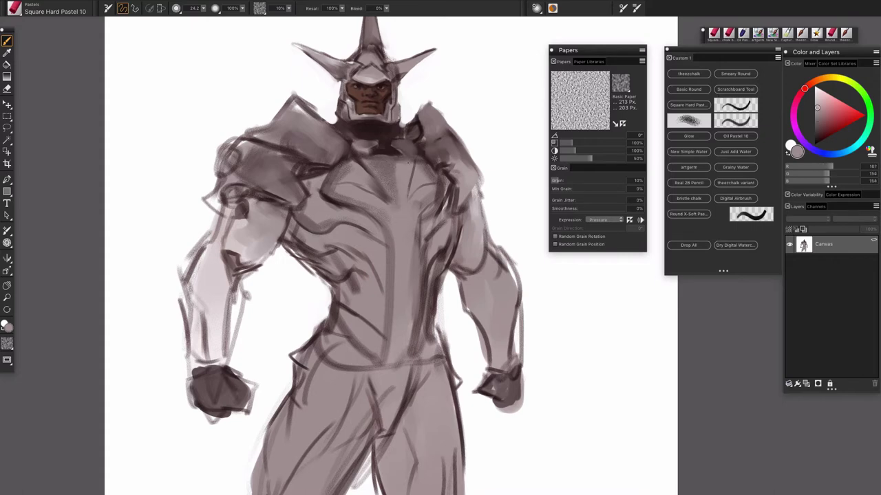
pyautogui.keyDown('alt'); pyautogui.click(385, 173); pyautogui.keyUp('alt')
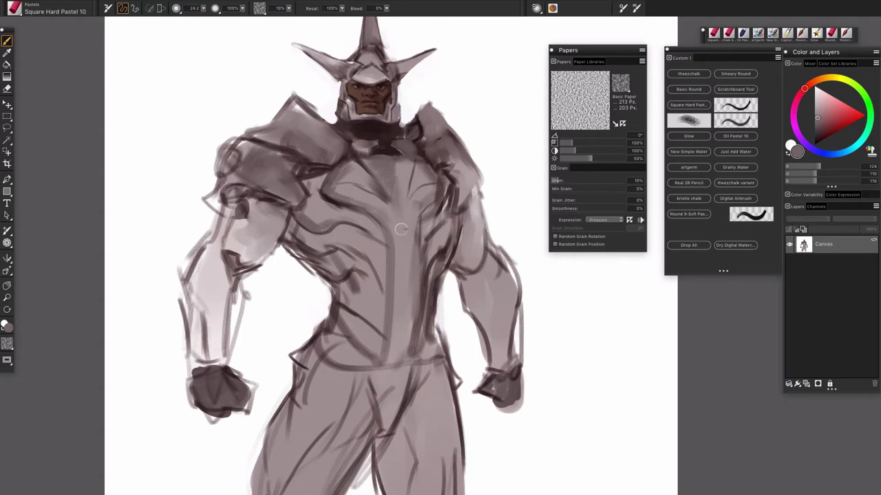
pyautogui.moveTo(387, 235); pyautogui.dragTo(393, 292)
pyautogui.keyDown('alt'); pyautogui.click(404, 282); pyautogui.keyUp('alt')
pyautogui.moveTo(389, 238); pyautogui.dragTo(395, 314)
pyautogui.moveTo(396, 221); pyautogui.dragTo(410, 270)
pyautogui.keyDown('alt'); pyautogui.click(387, 221); pyautogui.keyUp('alt')
pyautogui.keyDown('alt'); pyautogui.click(382, 210); pyautogui.keyUp('alt')
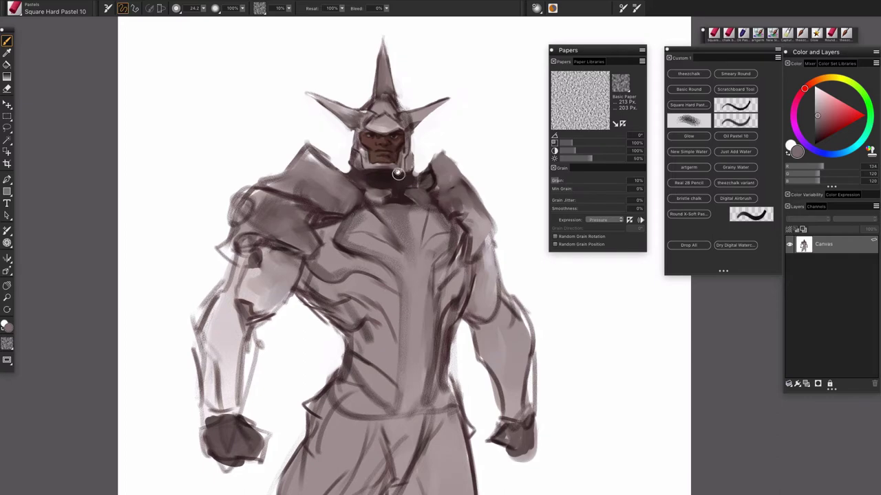
# - Refine the helmet's brow and crest with a smaller pastel brush, alternating sampled light and dark helmet tones
pyautogui.moveTo(398, 176); pyautogui.dragTo(413, 191)
pyautogui.moveTo(396, 145); pyautogui.dragTo(397, 145)
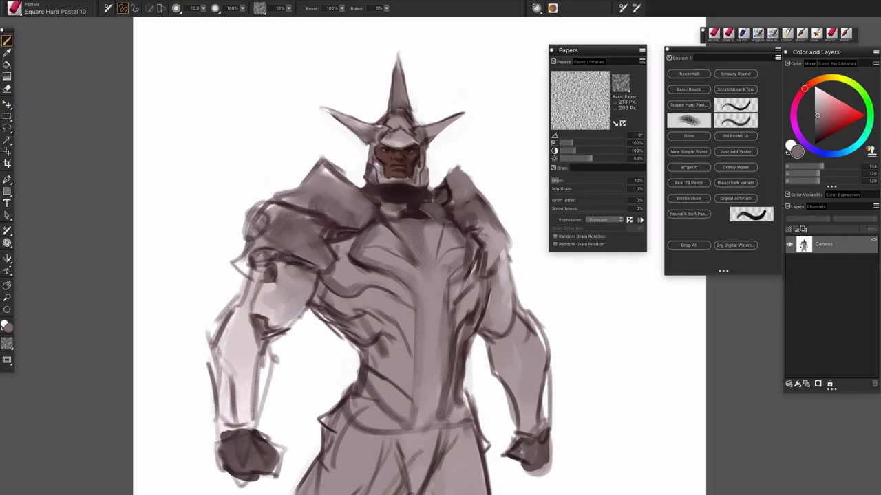
pyautogui.keyDown('alt'); pyautogui.click(398, 134); pyautogui.keyUp('alt')
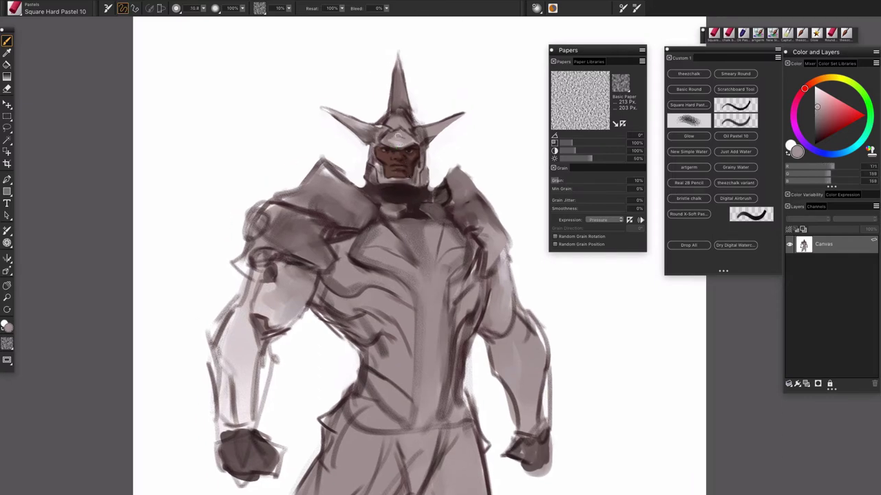
pyautogui.keyDown('alt'); pyautogui.click(402, 146); pyautogui.keyUp('alt')
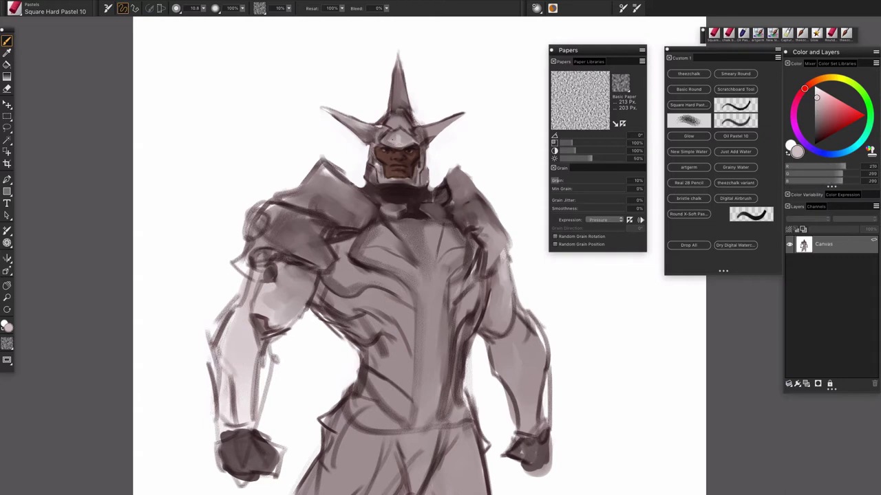
pyautogui.keyDown('alt'); pyautogui.click(408, 135); pyautogui.keyUp('alt')
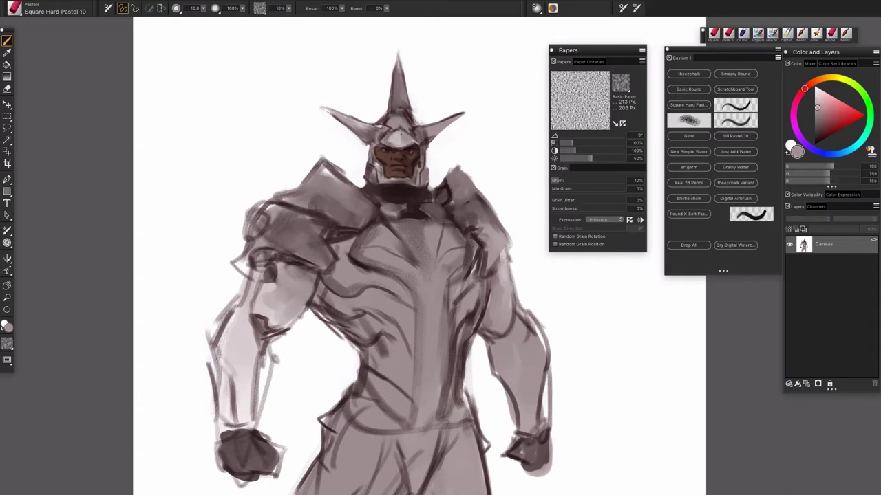
pyautogui.keyDown('alt'); pyautogui.click(399, 124); pyautogui.keyUp('alt')
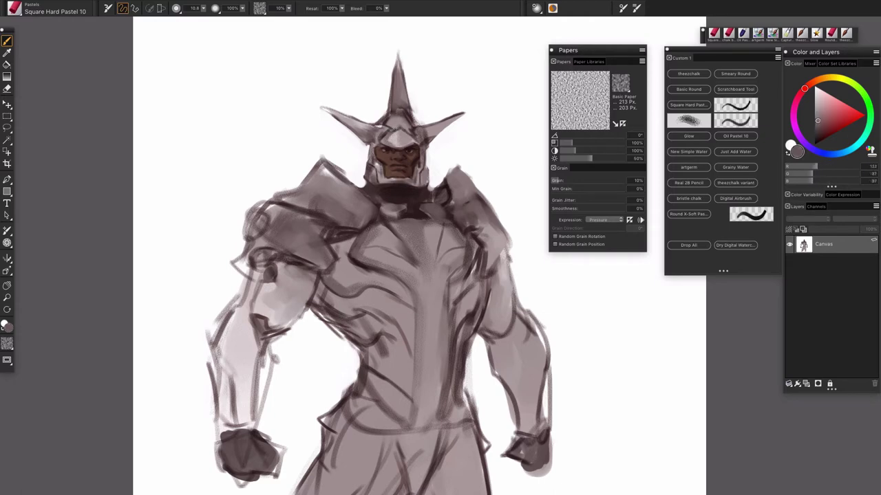
pyautogui.keyDown('alt'); pyautogui.click(403, 122); pyautogui.keyUp('alt')
pyautogui.keyDown('alt'); pyautogui.click(397, 134); pyautogui.keyUp('alt')
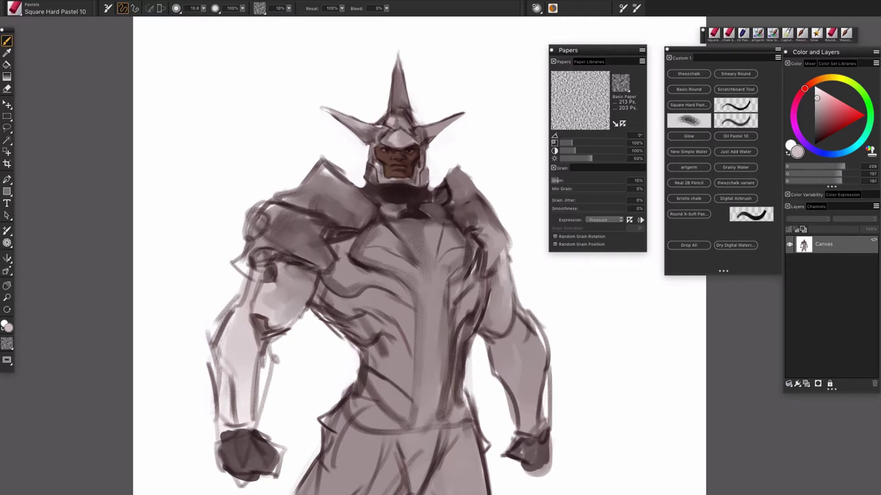
pyautogui.keyDown('alt'); pyautogui.click(402, 122); pyautogui.keyUp('alt')
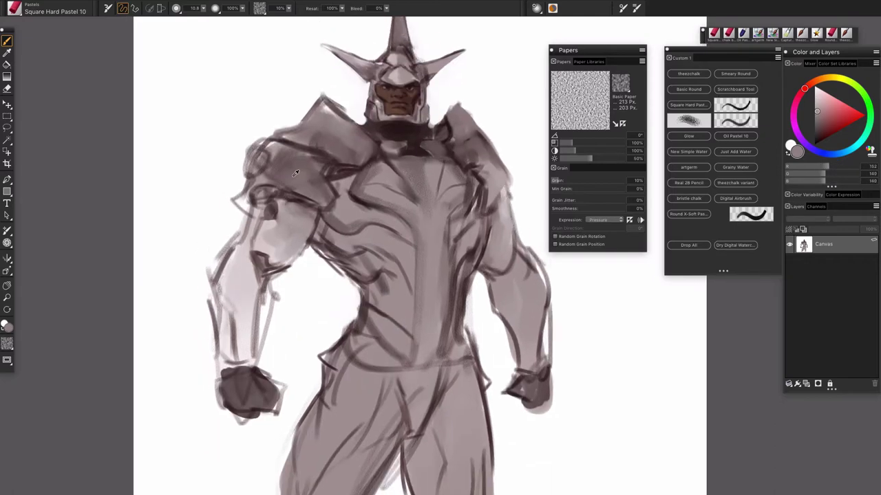
# - Paint a sampled mid-tone over the shoulder armour's outer sketch lines with the pastel at size 41.2
pyautogui.keyDown('alt'); pyautogui.click(295, 174); pyautogui.keyUp('alt')
pyautogui.moveTo(289, 172)
pyautogui.mouseDown()
pyautogui.moveTo(297, 172)
pyautogui.moveTo(275, 166)
pyautogui.moveTo(265, 181)
pyautogui.mouseUp()
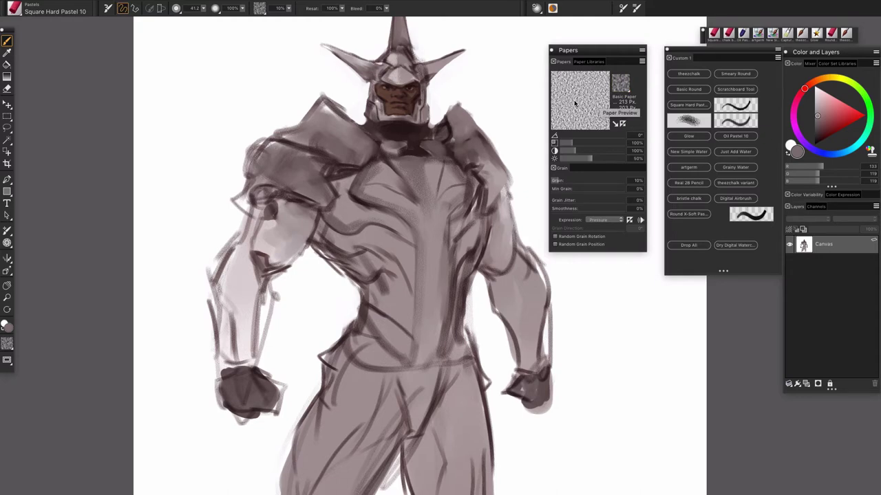
# - Try the Thick Handmade paper texture and switch back to Basic Paper
pyautogui.click(622, 82)
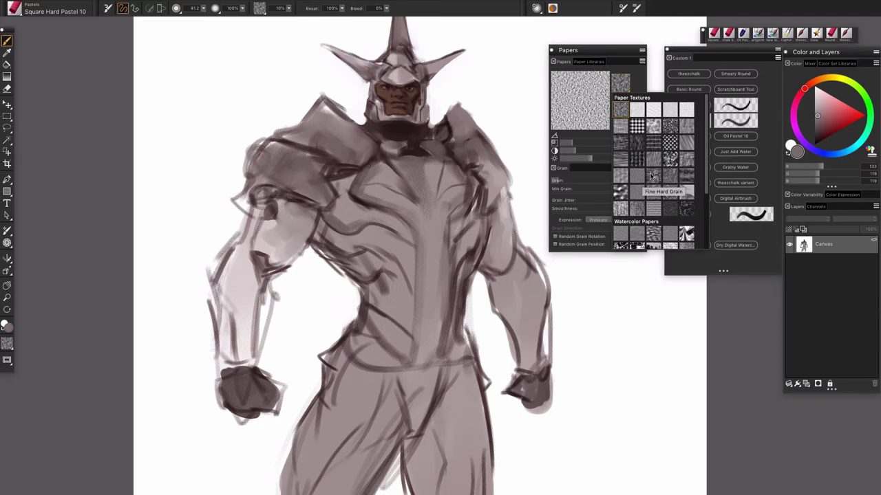
pyautogui.click(636, 108)
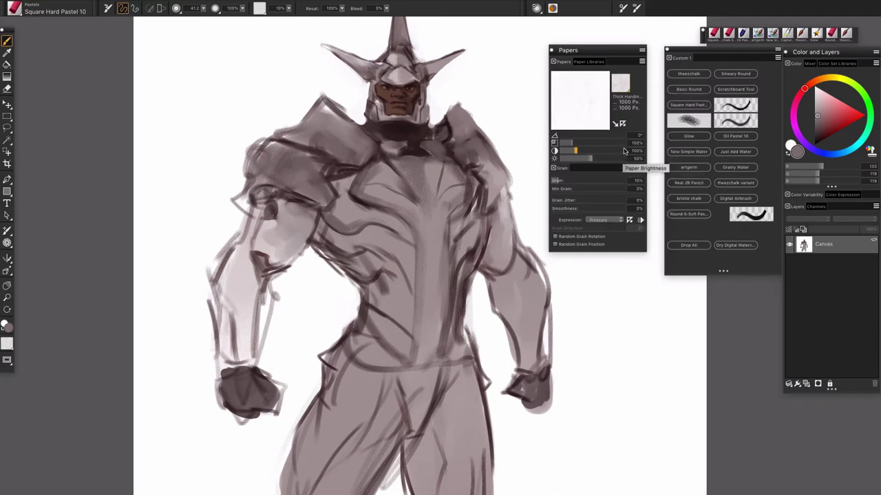
pyautogui.click(621, 82)
pyautogui.click(620, 112)
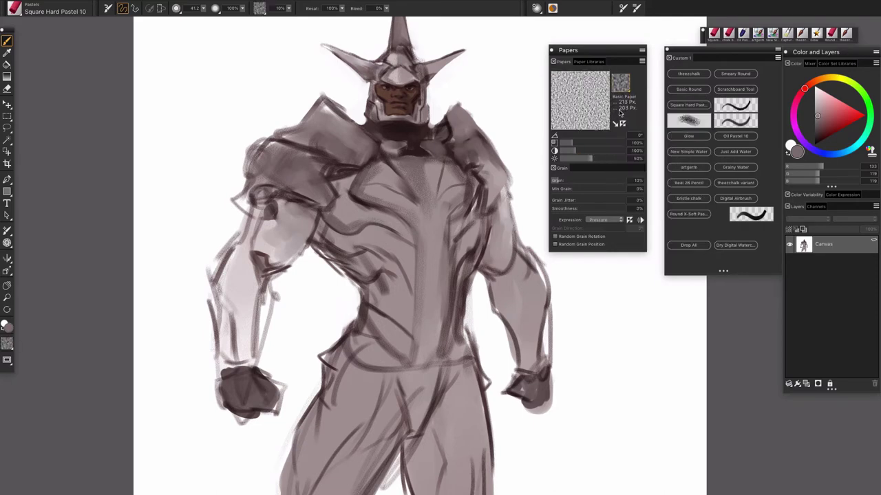
# - Choose the Standard Artist paper texture, test its grain with pastel strokes beside the figure, and undo them
pyautogui.click(623, 86)
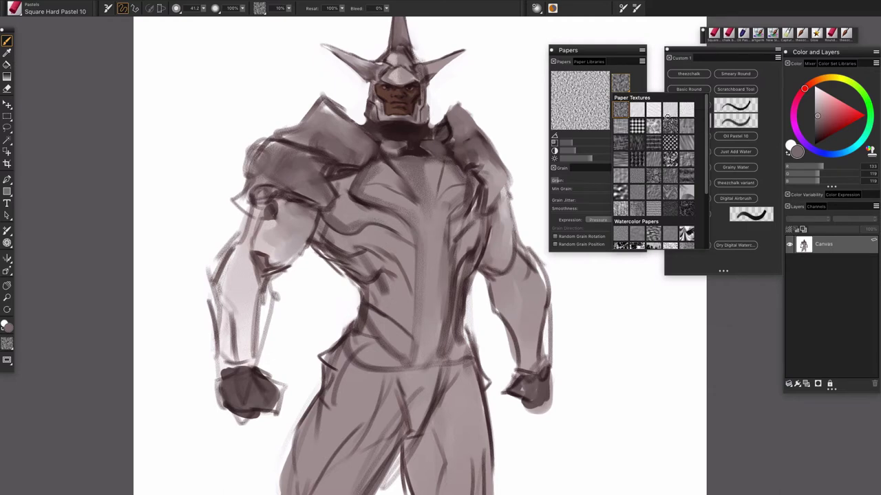
pyautogui.click(678, 112)
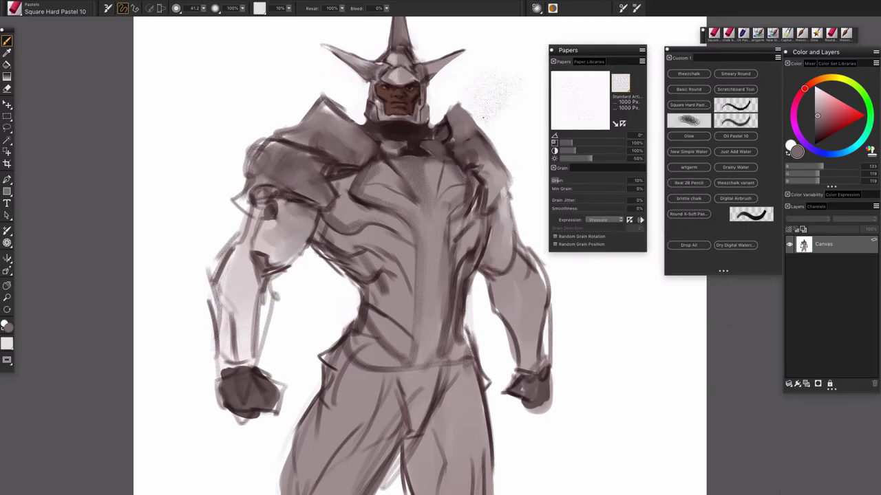
pyautogui.hscroll(5, 491, 208)
pyautogui.scroll(2, 491, 207)
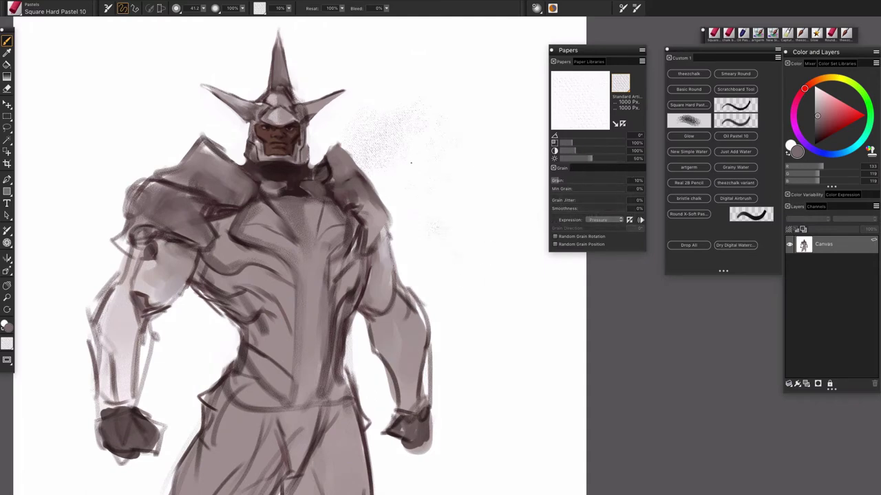
pyautogui.press('super+z')
pyautogui.press('super+z')
# - Sample the white background and paint out the leftover grain marks beside the figure
pyautogui.keyDown('alt'); pyautogui.click(425, 162); pyautogui.keyUp('alt')
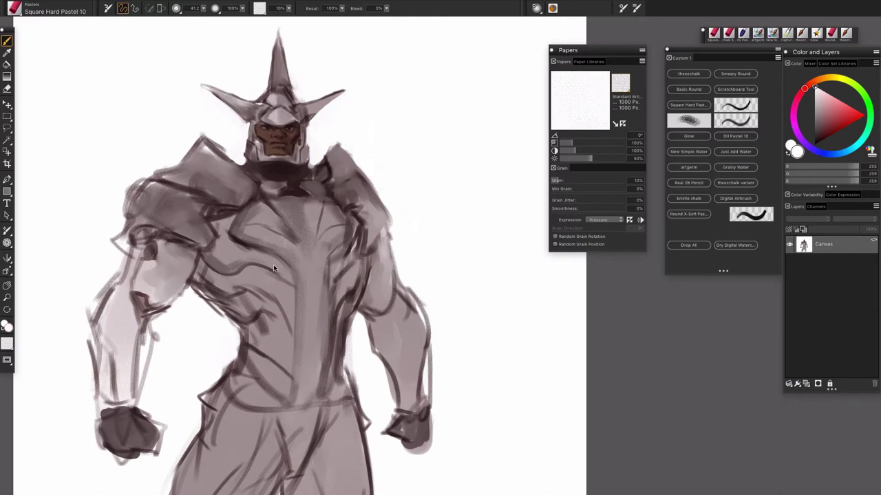
pyautogui.press('super+=')
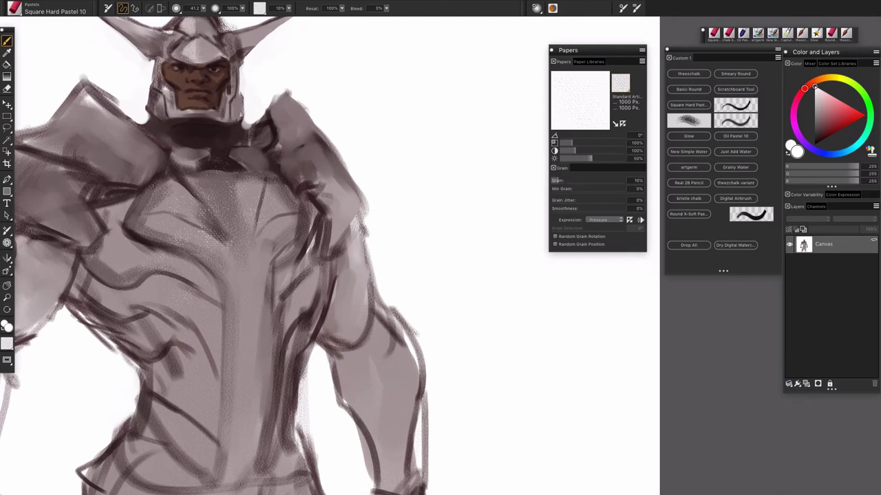
# - Sample the dark neck tone, test the Standard Artist grain with a pastel at size 134.5 beside the figure, and undo the strokes
pyautogui.moveTo(171, 200); pyautogui.dragTo(139, 190)
pyautogui.press('super+z')
pyautogui.keyDown('alt'); pyautogui.click(227, 163); pyautogui.keyUp('alt')
pyautogui.moveTo(362, 95); pyautogui.dragTo(427, 238)
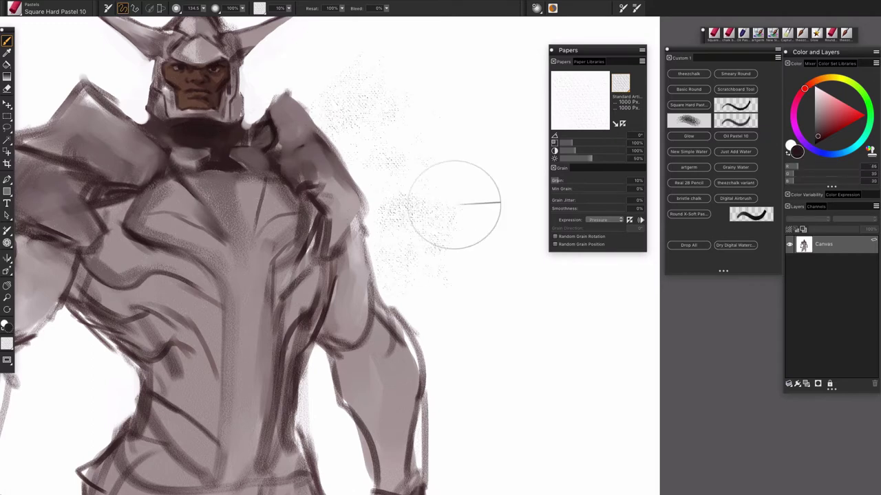
pyautogui.press('super+z')
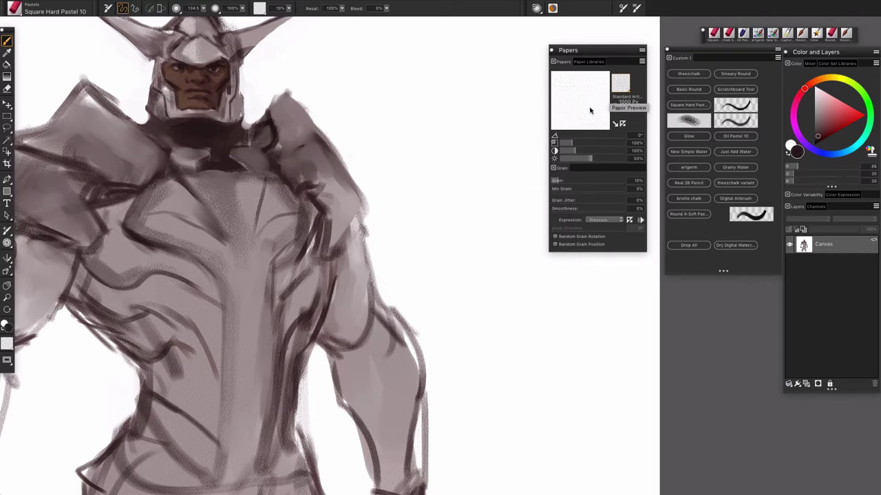
# - Choose the black-and-white grid paper texture, test it with large dark pastel strokes on the canvas, and undo them
pyautogui.click(622, 83)
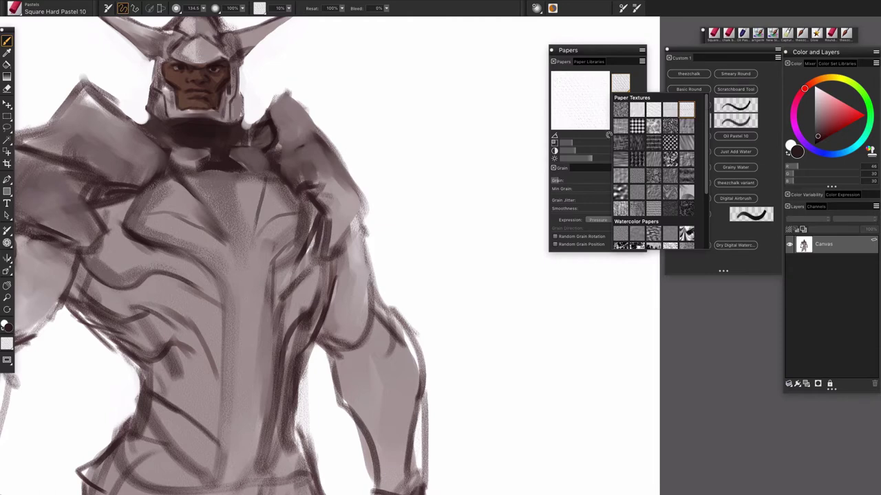
pyautogui.click(640, 127)
pyautogui.moveTo(372, 167)
pyautogui.mouseDown()
pyautogui.moveTo(320, 226)
pyautogui.moveTo(306, 277)
pyautogui.moveTo(474, 222)
pyautogui.moveTo(268, 264)
pyautogui.moveTo(238, 188)
pyautogui.moveTo(158, 310)
pyautogui.mouseUp()
pyautogui.press('super+z')
pyautogui.moveTo(378, 89)
pyautogui.mouseDown()
pyautogui.moveTo(303, 55)
pyautogui.moveTo(130, 131)
pyautogui.mouseUp()
pyautogui.moveTo(331, 42)
pyautogui.mouseDown()
pyautogui.moveTo(412, 138)
pyautogui.moveTo(309, 310)
pyautogui.moveTo(482, 357)
pyautogui.moveTo(502, 260)
pyautogui.mouseUp()
pyautogui.press('super+z')
pyautogui.moveTo(380, 67)
pyautogui.mouseDown()
pyautogui.moveTo(106, 129)
pyautogui.moveTo(117, 286)
pyautogui.mouseUp()
pyautogui.press('super+z')
# - Try the blotchy paper texture beside the grid one with a dark pastel stroke, and undo the stroke
pyautogui.click(622, 83)
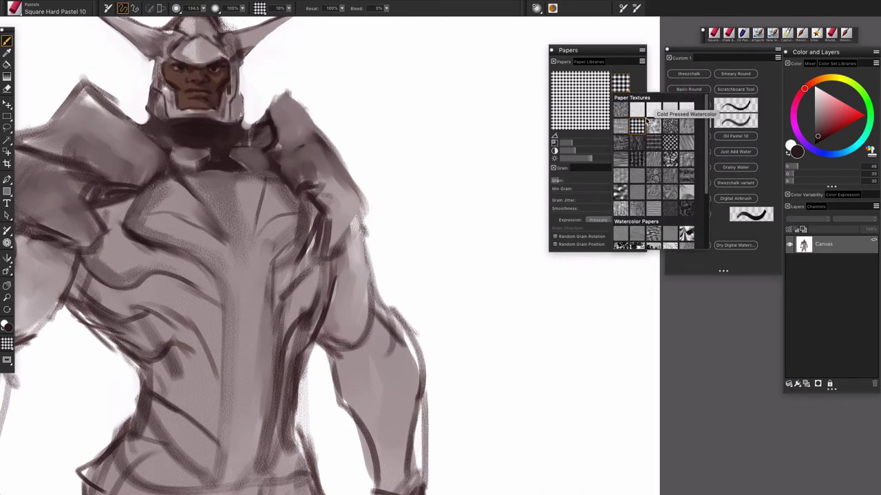
pyautogui.click(654, 126)
pyautogui.moveTo(399, 185)
pyautogui.mouseDown()
pyautogui.moveTo(454, 200)
pyautogui.moveTo(426, 220)
pyautogui.mouseUp()
pyautogui.press('super+z')
# - Choose the Old Cotton Canvas texture, test its weave with the pastel at sizes 134.5 and 41.9, and undo the strokes
pyautogui.click(624, 85)
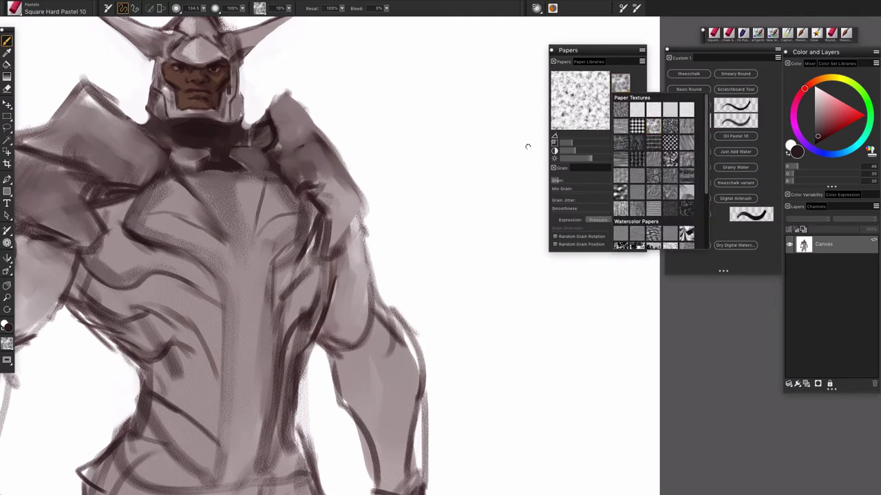
pyautogui.click(622, 126)
pyautogui.moveTo(433, 141)
pyautogui.mouseDown()
pyautogui.moveTo(399, 186)
pyautogui.moveTo(412, 234)
pyautogui.mouseUp()
pyautogui.press('super+z')
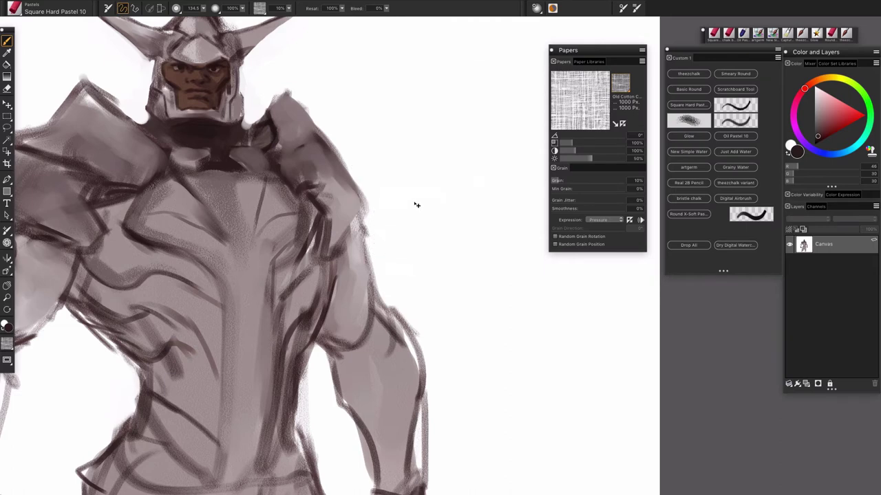
pyautogui.press('[')
pyautogui.press('[')
pyautogui.press('[')
pyautogui.moveTo(460, 115)
pyautogui.mouseDown()
pyautogui.moveTo(407, 177)
pyautogui.moveTo(476, 241)
pyautogui.mouseUp()
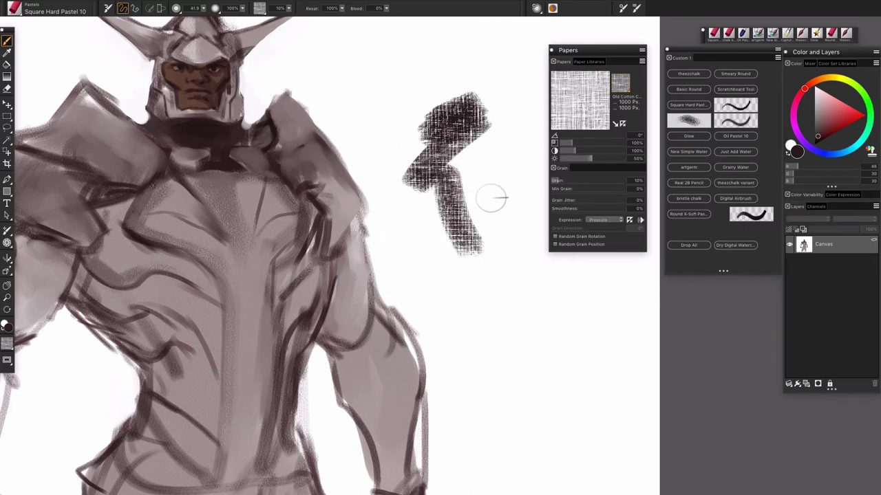
pyautogui.press('super+z')
# - Switch back to Basic Paper, test its grain with dark pastel strokes beside the figure, and undo them
pyautogui.click(624, 86)
pyautogui.click(621, 111)
pyautogui.moveTo(411, 137)
pyautogui.mouseDown()
pyautogui.moveTo(396, 148)
pyautogui.moveTo(386, 180)
pyautogui.moveTo(408, 275)
pyautogui.mouseUp()
pyautogui.press('super+z')
pyautogui.moveTo(410, 222)
pyautogui.mouseDown()
pyautogui.moveTo(447, 196)
pyautogui.moveTo(454, 207)
pyautogui.mouseUp()
pyautogui.press('super+z')
pyautogui.click(623, 86)
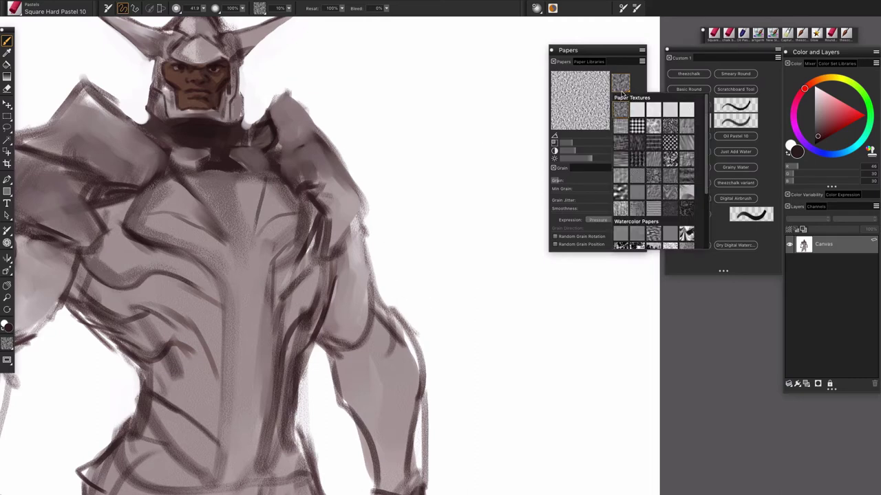
pyautogui.click(515, 94)
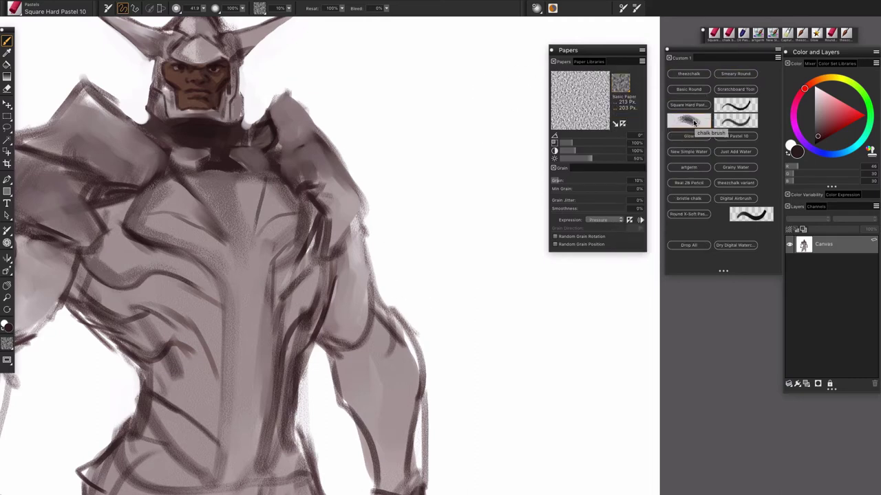
pyautogui.moveTo(486, 121)
pyautogui.mouseDown()
pyautogui.moveTo(450, 200)
pyautogui.moveTo(472, 202)
pyautogui.mouseUp()
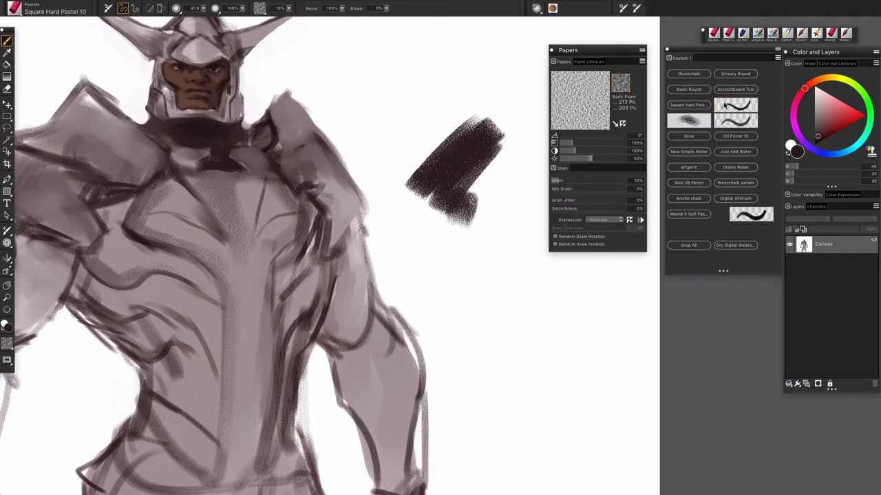
pyautogui.press('super+z')
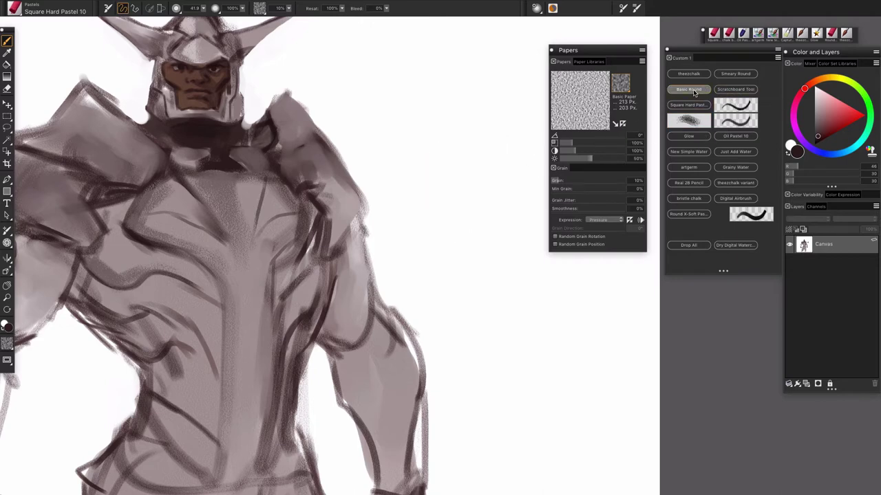
# - Switch to the Oil Pastel 10 brush, test dark strokes beside the figure on Basic Paper, and clear them
pyautogui.click(743, 33)
pyautogui.moveTo(481, 108)
pyautogui.mouseDown()
pyautogui.moveTo(417, 157)
pyautogui.moveTo(474, 246)
pyautogui.mouseUp()
pyautogui.hotkey('ctrl', 'a')
pyautogui.press('Delete')
pyautogui.moveTo(465, 148)
pyautogui.mouseDown()
pyautogui.moveTo(424, 172)
pyautogui.moveTo(445, 117)
pyautogui.moveTo(468, 100)
pyautogui.mouseUp()
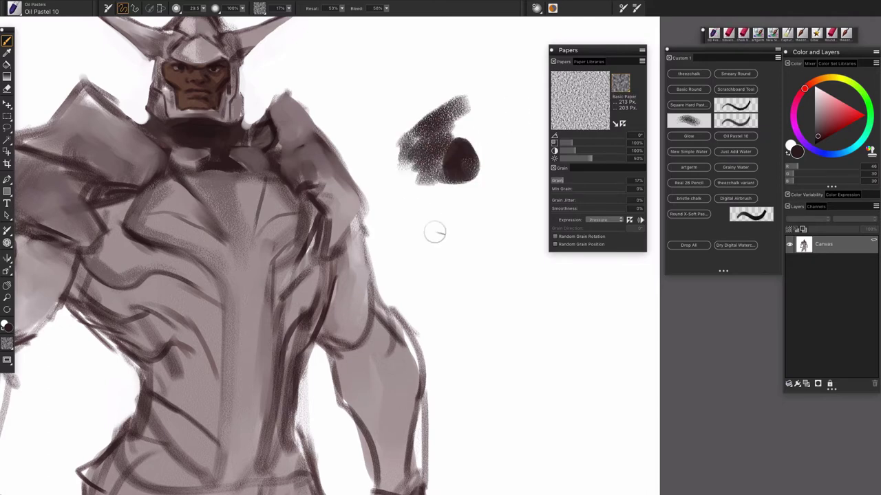
pyautogui.hotkey('ctrl', 'a')
pyautogui.press('Delete')
pyautogui.moveTo(415, 136)
pyautogui.mouseDown()
pyautogui.moveTo(440, 156)
pyautogui.moveTo(416, 134)
pyautogui.mouseUp()
pyautogui.hotkey('ctrl', 'a')
pyautogui.press('Delete')
# - Paint a dark Oil Pastel patch beside the helmet and work a tone sampled from it into its edge
pyautogui.moveTo(449, 82)
pyautogui.mouseDown()
pyautogui.moveTo(401, 122)
pyautogui.moveTo(447, 147)
pyautogui.moveTo(413, 134)
pyautogui.moveTo(429, 191)
pyautogui.mouseUp()
pyautogui.keyDown('alt'); pyautogui.click(408, 140); pyautogui.keyUp('alt')
pyautogui.moveTo(407, 143)
pyautogui.mouseDown()
pyautogui.moveTo(383, 132)
pyautogui.moveTo(396, 94)
pyautogui.moveTo(413, 130)
pyautogui.moveTo(447, 79)
pyautogui.moveTo(469, 81)
pyautogui.moveTo(442, 107)
pyautogui.moveTo(448, 76)
pyautogui.moveTo(389, 62)
pyautogui.moveTo(440, 37)
pyautogui.moveTo(358, 97)
pyautogui.mouseUp()
pyautogui.keyDown('alt'); pyautogui.click(478, 92); pyautogui.keyUp('alt')
# - Sample the patch's dark brown and extend it downward with Oil Pastel strokes that fade into the Basic Paper grain
pyautogui.keyDown('alt'); pyautogui.click(454, 104); pyautogui.keyUp('alt')
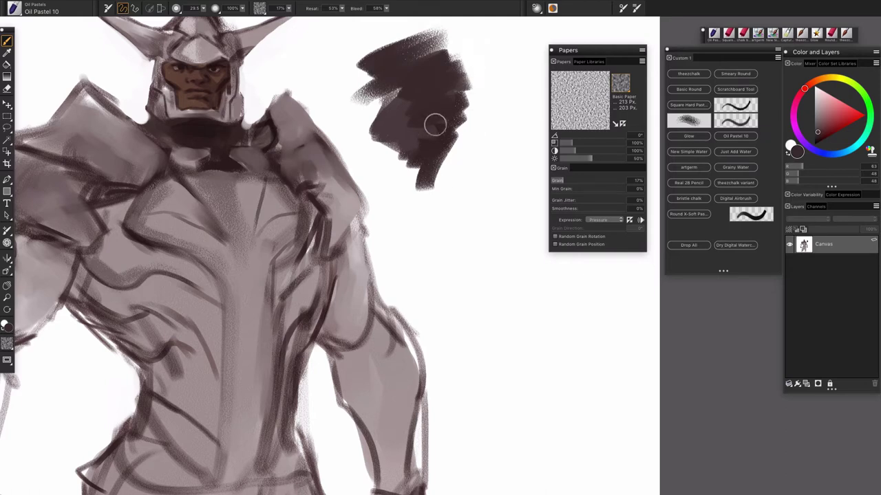
pyautogui.moveTo(464, 111)
pyautogui.mouseDown()
pyautogui.moveTo(458, 222)
pyautogui.moveTo(468, 211)
pyautogui.moveTo(485, 229)
pyautogui.mouseUp()
pyautogui.moveTo(465, 143)
pyautogui.mouseDown()
pyautogui.moveTo(459, 199)
pyautogui.moveTo(405, 241)
pyautogui.moveTo(426, 255)
pyautogui.moveTo(430, 304)
pyautogui.mouseUp()
pyautogui.moveTo(454, 201)
pyautogui.mouseDown()
pyautogui.moveTo(446, 254)
pyautogui.moveTo(459, 279)
pyautogui.mouseUp()
pyautogui.moveTo(469, 221); pyautogui.dragTo(488, 252)
pyautogui.moveTo(463, 190)
pyautogui.mouseDown()
pyautogui.moveTo(485, 121)
pyautogui.moveTo(463, 130)
pyautogui.mouseUp()
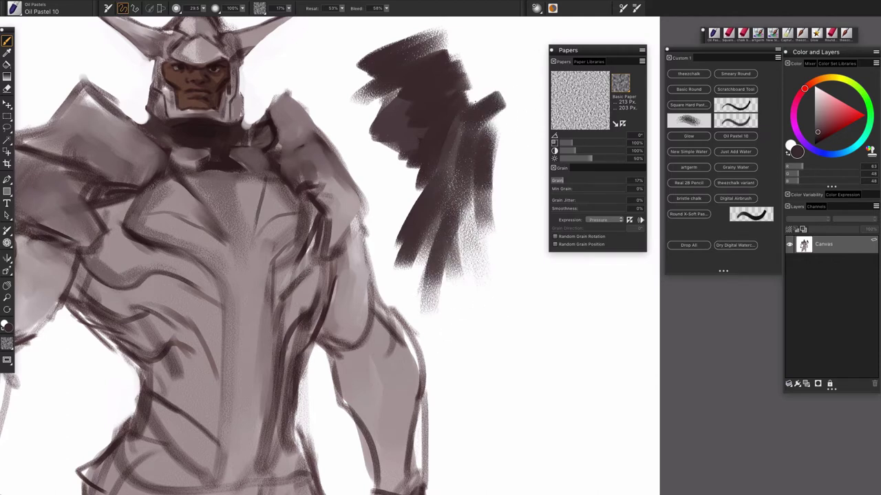
# - Choose the Hard Laid Paper texture and extend the dark patch downward with Oil Pastel strokes at size 29.5
pyautogui.click(619, 82)
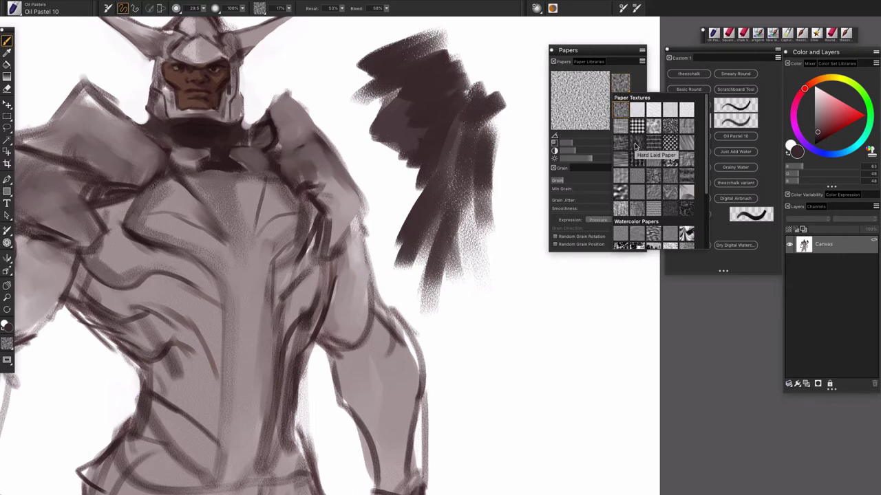
pyautogui.click(637, 142)
pyautogui.moveTo(450, 262)
pyautogui.mouseDown()
pyautogui.moveTo(463, 323)
pyautogui.moveTo(480, 339)
pyautogui.moveTo(502, 274)
pyautogui.moveTo(501, 338)
pyautogui.mouseUp()
pyautogui.moveTo(438, 296); pyautogui.dragTo(463, 342)
pyautogui.moveTo(429, 273); pyautogui.dragTo(426, 335)
pyautogui.moveTo(454, 219); pyautogui.dragTo(426, 332)
pyautogui.moveTo(446, 249); pyautogui.dragTo(450, 313)
pyautogui.moveTo(468, 217); pyautogui.dragTo(440, 318)
pyautogui.moveTo(497, 190)
pyautogui.mouseDown()
pyautogui.moveTo(456, 262)
pyautogui.moveTo(437, 261)
pyautogui.moveTo(438, 234)
pyautogui.moveTo(491, 177)
pyautogui.mouseUp()
pyautogui.moveTo(516, 136); pyautogui.dragTo(448, 182)
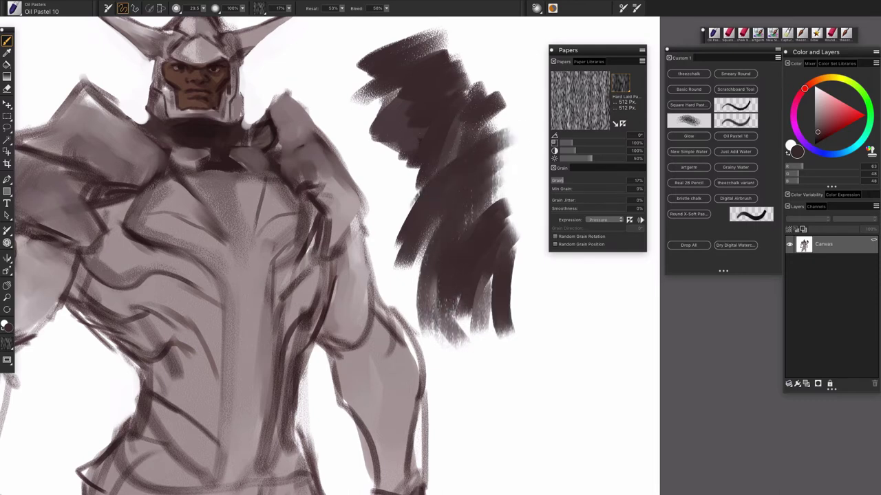
# - Widen the dark patch with a larger Oil Pastel brush, leaving Hard Laid grain along its edges
pyautogui.moveTo(498, 276); pyautogui.dragTo(475, 334)
pyautogui.moveTo(537, 277)
pyautogui.mouseDown()
pyautogui.moveTo(520, 335)
pyautogui.moveTo(468, 365)
pyautogui.mouseUp()
pyautogui.moveTo(550, 323)
pyautogui.mouseDown()
pyautogui.moveTo(503, 409)
pyautogui.moveTo(477, 414)
pyautogui.moveTo(448, 344)
pyautogui.moveTo(527, 245)
pyautogui.mouseUp()
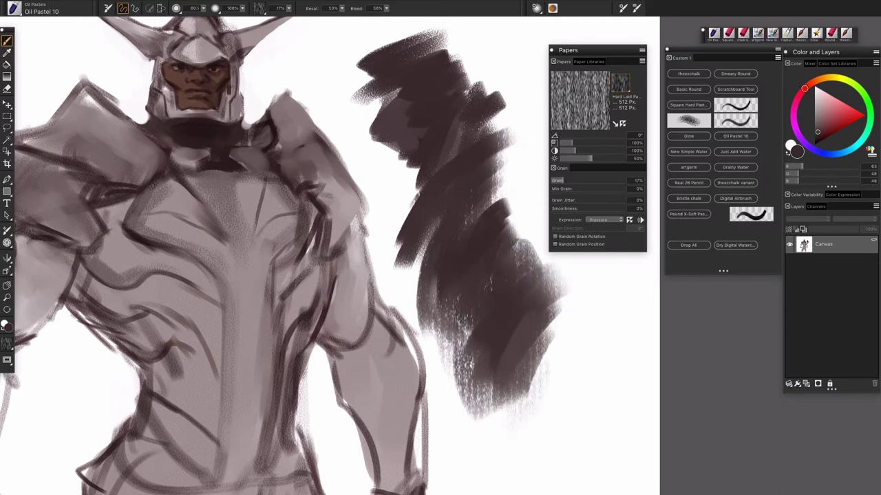
pyautogui.moveTo(490, 187); pyautogui.dragTo(502, 224)
pyautogui.moveTo(487, 116)
pyautogui.mouseDown()
pyautogui.moveTo(500, 119)
pyautogui.moveTo(508, 190)
pyautogui.moveTo(502, 96)
pyautogui.moveTo(508, 201)
pyautogui.moveTo(540, 267)
pyautogui.mouseUp()
pyautogui.moveTo(433, 227); pyautogui.dragTo(421, 289)
pyautogui.moveTo(419, 242)
pyautogui.mouseDown()
pyautogui.moveTo(402, 294)
pyautogui.moveTo(473, 350)
pyautogui.mouseUp()
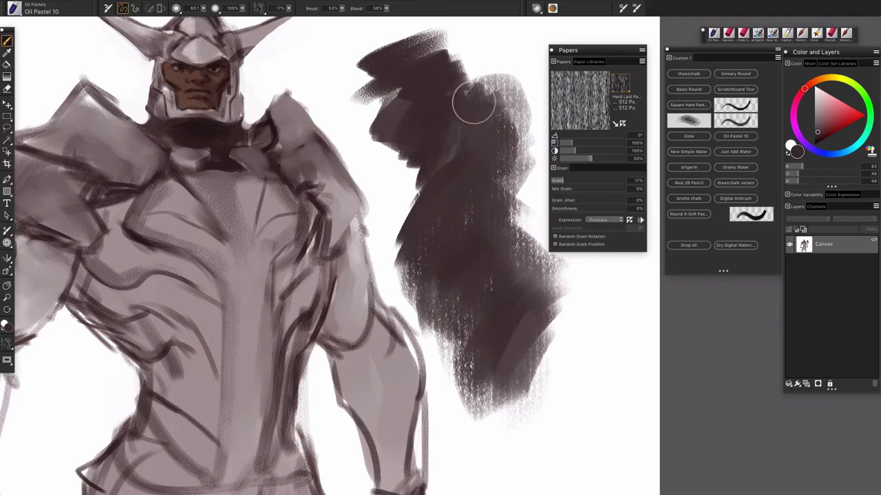
# - Choose the Artists Canvas texture and add dark strokes at the patch's lower end, reducing the brush to size 36.7
pyautogui.click(621, 85)
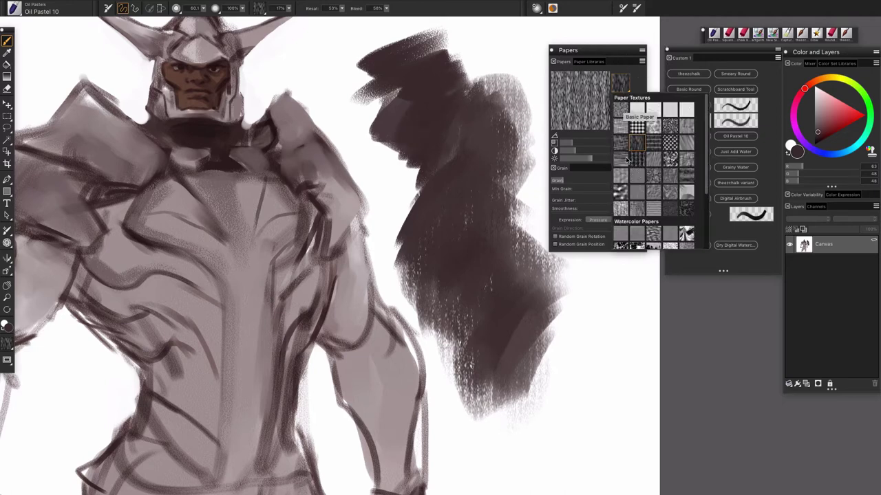
pyautogui.click(628, 154)
pyautogui.moveTo(622, 303); pyautogui.dragTo(589, 462)
pyautogui.moveTo(568, 316)
pyautogui.mouseDown()
pyautogui.moveTo(565, 306)
pyautogui.moveTo(540, 377)
pyautogui.mouseUp()
pyautogui.press('[')
pyautogui.press('[')
pyautogui.press('[')
pyautogui.press('[')
pyautogui.press('[')
pyautogui.moveTo(602, 294)
pyautogui.mouseDown()
pyautogui.moveTo(612, 315)
pyautogui.moveTo(620, 344)
pyautogui.mouseUp()
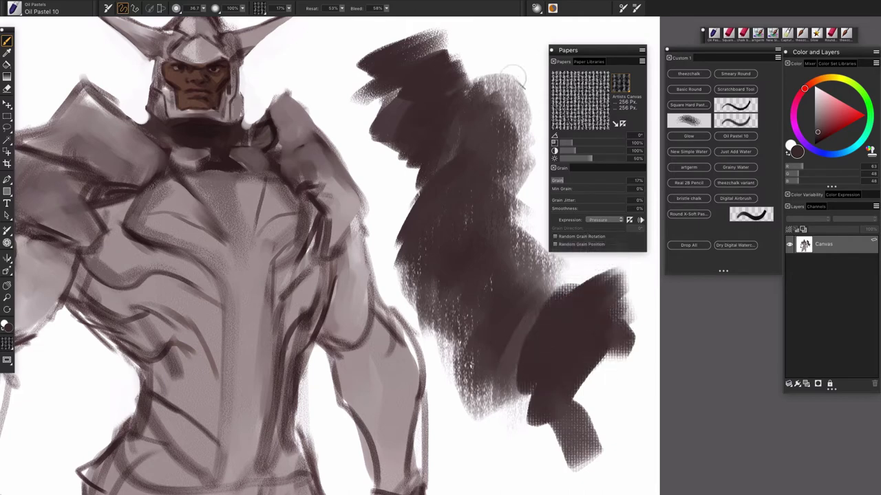
# - Extend the upper part of the dark patch with Artists Canvas grain strokes at size 36.7
pyautogui.moveTo(485, 51)
pyautogui.mouseDown()
pyautogui.moveTo(522, 83)
pyautogui.moveTo(512, 186)
pyautogui.mouseUp()
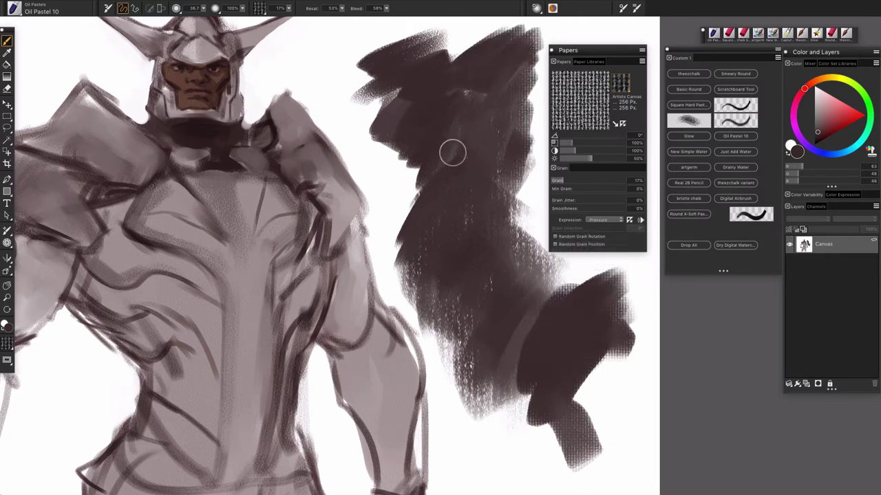
pyautogui.moveTo(423, 52); pyautogui.dragTo(492, 28)
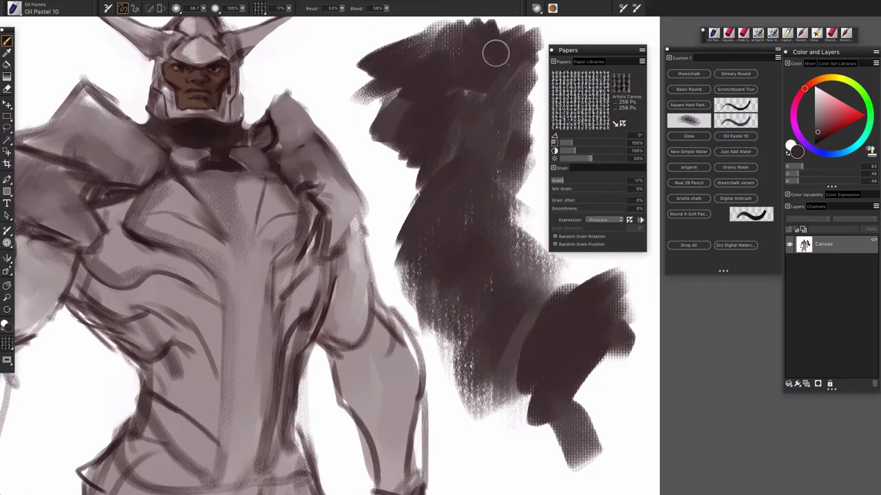
pyautogui.moveTo(375, 61)
pyautogui.mouseDown()
pyautogui.moveTo(334, 124)
pyautogui.moveTo(378, 83)
pyautogui.mouseUp()
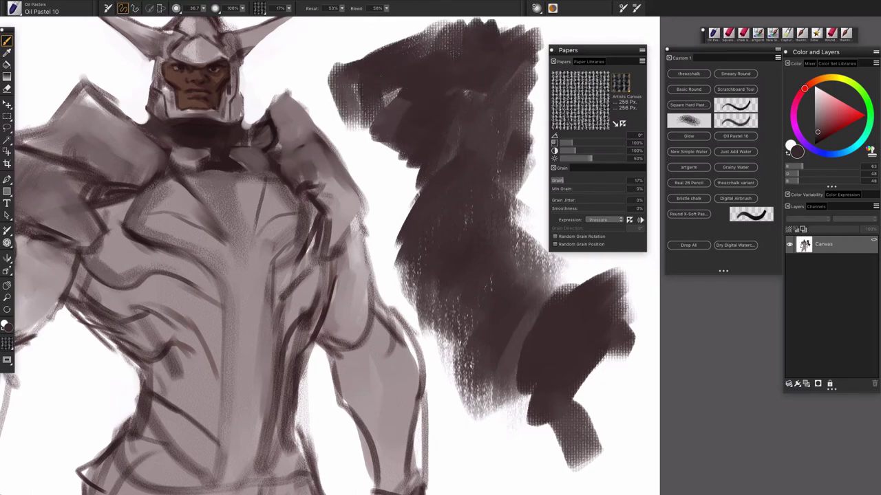
# - Add Oil Pastel strokes in a slightly lighter sampled brown above the patch, next to the helmet
pyautogui.press('super+minus')
pyautogui.press('super+minus')
pyautogui.press('super+equal')
pyautogui.press('super+equal')
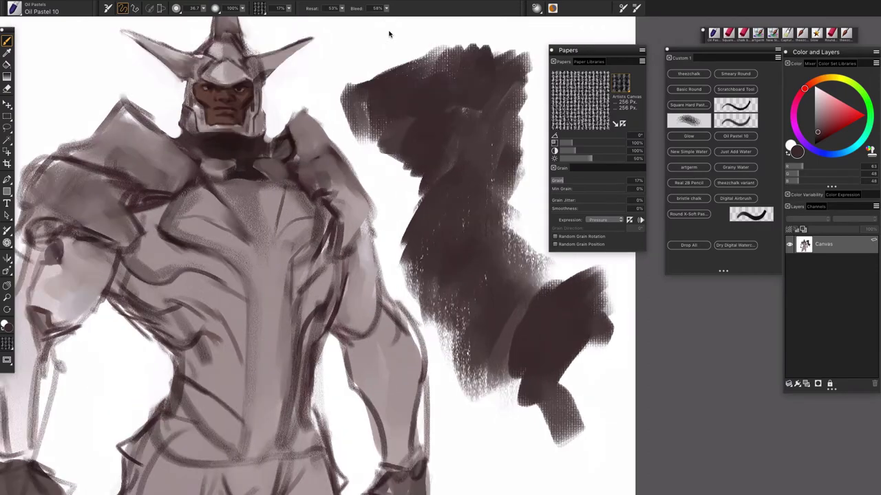
pyautogui.moveTo(361, 212); pyautogui.dragTo(383, 341)
pyautogui.moveTo(386, 143)
pyautogui.mouseDown()
pyautogui.moveTo(336, 162)
pyautogui.moveTo(387, 113)
pyautogui.moveTo(398, 178)
pyautogui.mouseUp()
pyautogui.moveTo(383, 118)
pyautogui.mouseDown()
pyautogui.moveTo(365, 105)
pyautogui.moveTo(420, 127)
pyautogui.moveTo(406, 172)
pyautogui.moveTo(426, 141)
pyautogui.moveTo(364, 186)
pyautogui.moveTo(330, 193)
pyautogui.moveTo(317, 213)
pyautogui.moveTo(407, 205)
pyautogui.mouseUp()
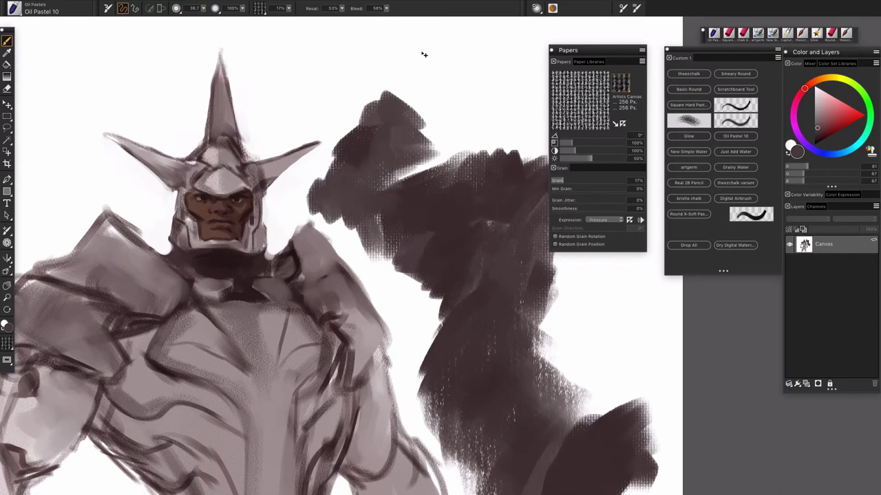
# - Sample the white background and paint out the middle and lower parts of the test patch with a brush of size 158.6
pyautogui.hotkey('ctrl', '-')
pyautogui.hotkey('ctrl', '-')
pyautogui.hotkey('ctrl', '-')
pyautogui.hotkey('ctrl', '=')
pyautogui.hotkey('ctrl', '=')
pyautogui.moveTo(356, 327)
pyautogui.mouseDown()
pyautogui.moveTo(356, 206)
pyautogui.moveTo(332, 171)
pyautogui.mouseUp()
pyautogui.hscroll(3, 460, 334)
pyautogui.scroll(1, 413, 275)
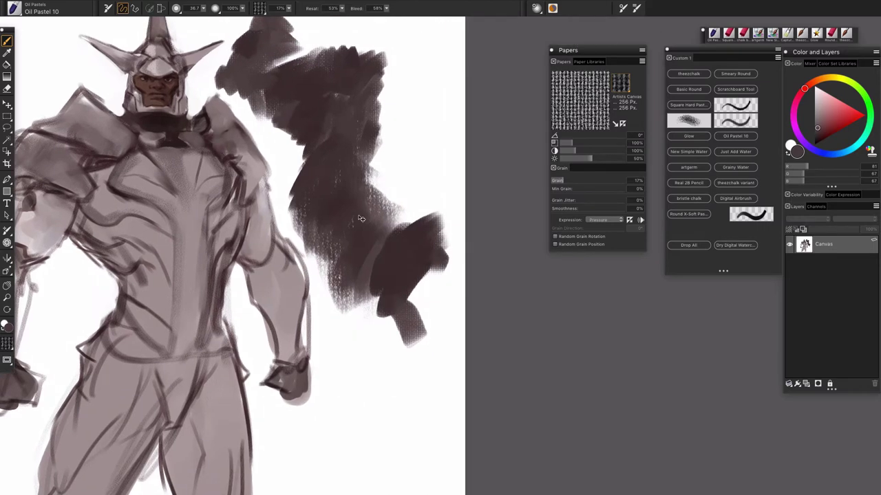
pyautogui.scroll(-2, 360, 219)
pyautogui.keyDown('alt'); pyautogui.click(410, 315); pyautogui.keyUp('alt')
pyautogui.moveTo(412, 311)
pyautogui.mouseDown()
pyautogui.moveTo(438, 314)
pyautogui.moveTo(358, 204)
pyautogui.moveTo(359, 215)
pyautogui.mouseUp()
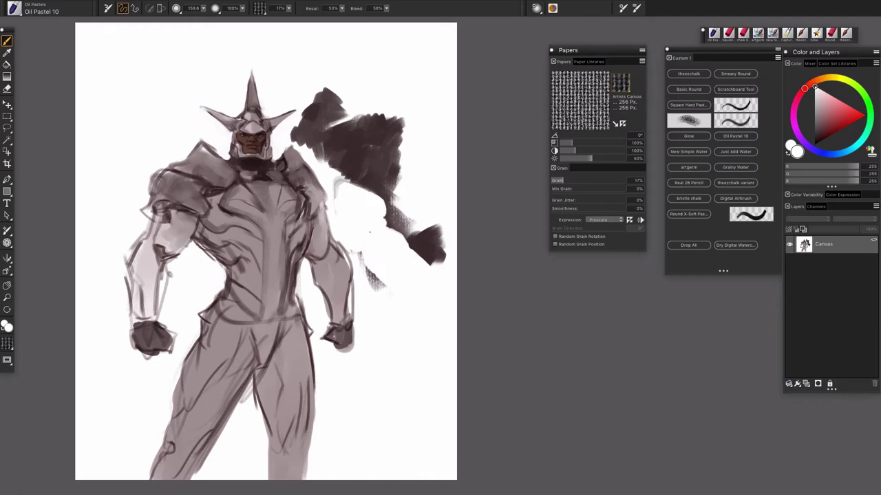
pyautogui.moveTo(416, 314)
pyautogui.mouseDown()
pyautogui.moveTo(411, 244)
pyautogui.moveTo(429, 244)
pyautogui.mouseUp()
# - Paint out the remaining test patch beside the shoulder and helmet with white, using a smaller brush for the last pieces
pyautogui.moveTo(354, 184)
pyautogui.mouseDown()
pyautogui.moveTo(360, 232)
pyautogui.moveTo(360, 218)
pyautogui.mouseUp()
pyautogui.moveTo(379, 257)
pyautogui.mouseDown()
pyautogui.moveTo(385, 182)
pyautogui.moveTo(398, 183)
pyautogui.mouseUp()
pyautogui.moveTo(344, 189)
pyautogui.mouseDown()
pyautogui.moveTo(358, 190)
pyautogui.moveTo(326, 198)
pyautogui.moveTo(329, 154)
pyautogui.mouseUp()
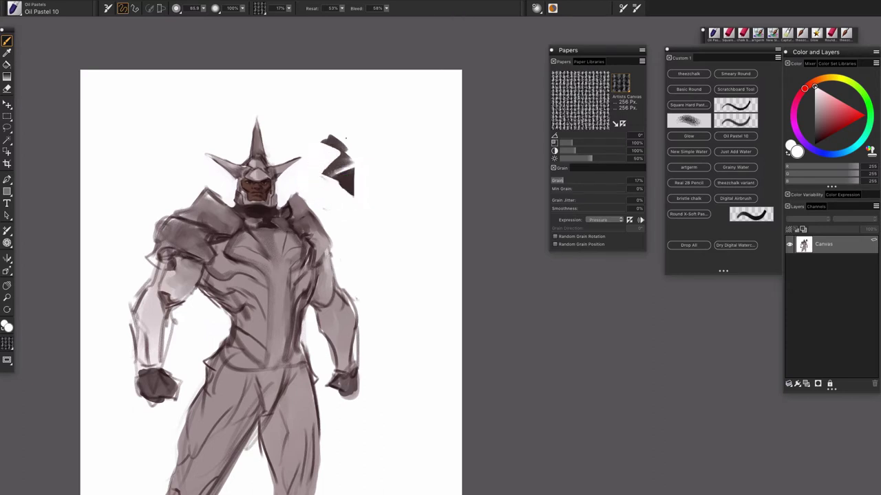
pyautogui.moveTo(340, 187); pyautogui.dragTo(351, 160)
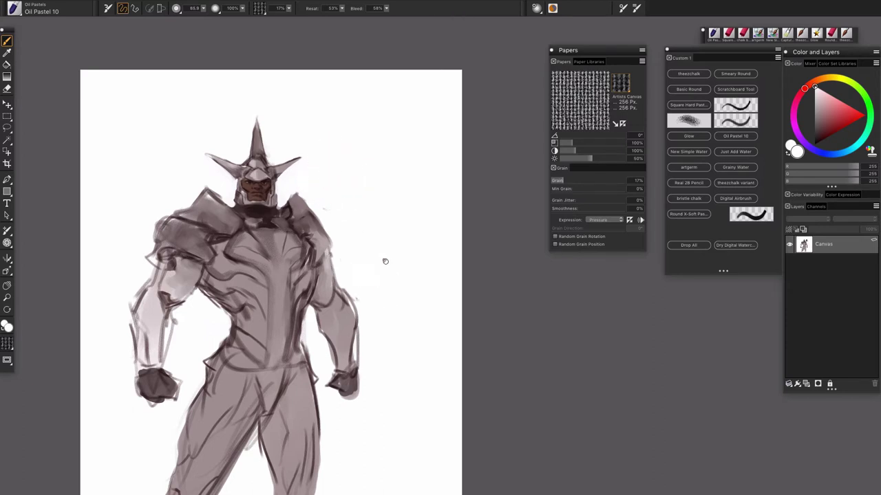
pyautogui.moveTo(391, 295); pyautogui.dragTo(423, 158)
pyautogui.moveTo(349, 95); pyautogui.dragTo(360, 168)
pyautogui.moveTo(382, 205)
pyautogui.mouseDown()
pyautogui.moveTo(385, 221)
pyautogui.moveTo(374, 178)
pyautogui.moveTo(387, 219)
pyautogui.mouseUp()
# - Sample the dark neck tone and write "Raise" with an upward arrow below it beside the figure, at brush size 15.0
pyautogui.scroll(2, 386, 218)
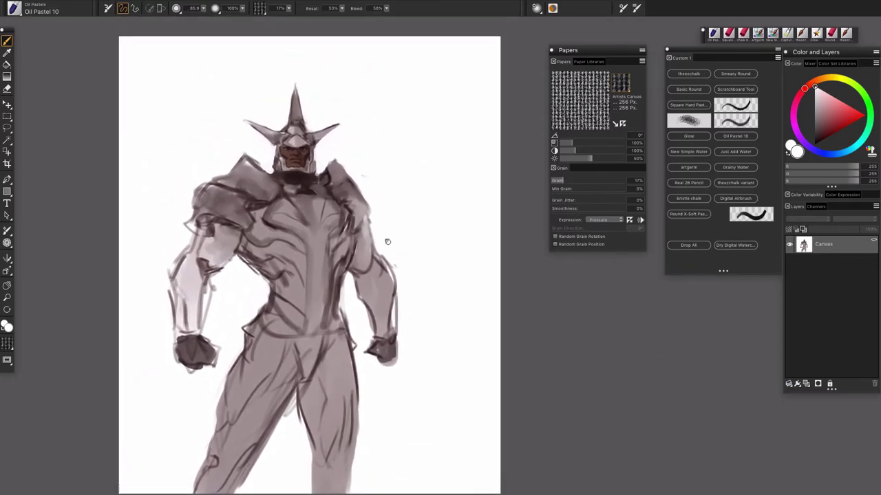
pyautogui.scroll(-2, 383, 240)
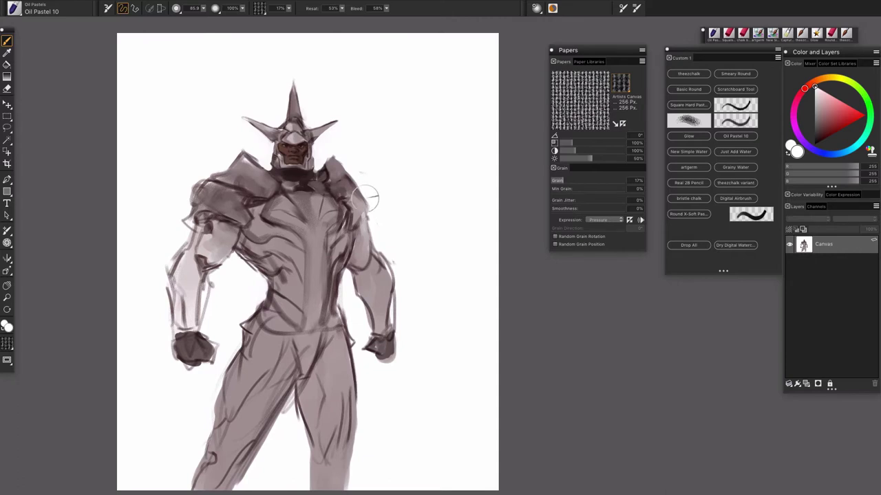
pyautogui.keyDown('alt'); pyautogui.click(304, 173); pyautogui.keyUp('alt')
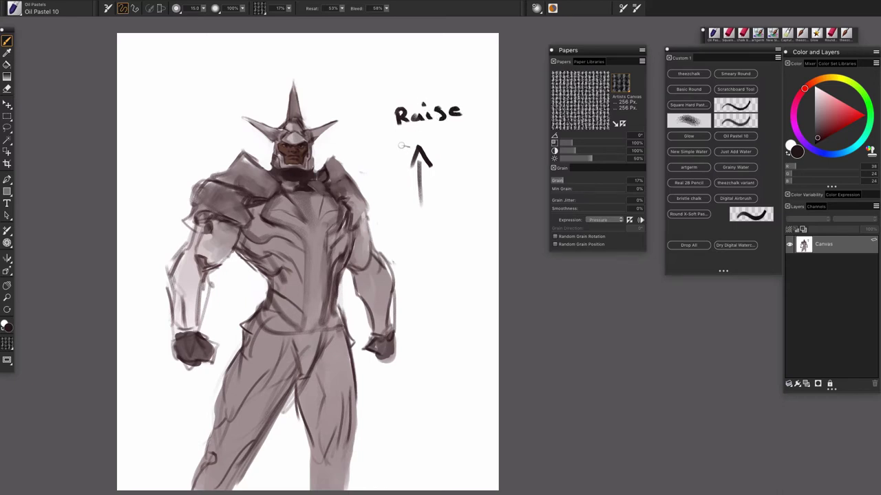
pyautogui.scroll(-3, 354, 158)
pyautogui.scroll(4, 427, 357)
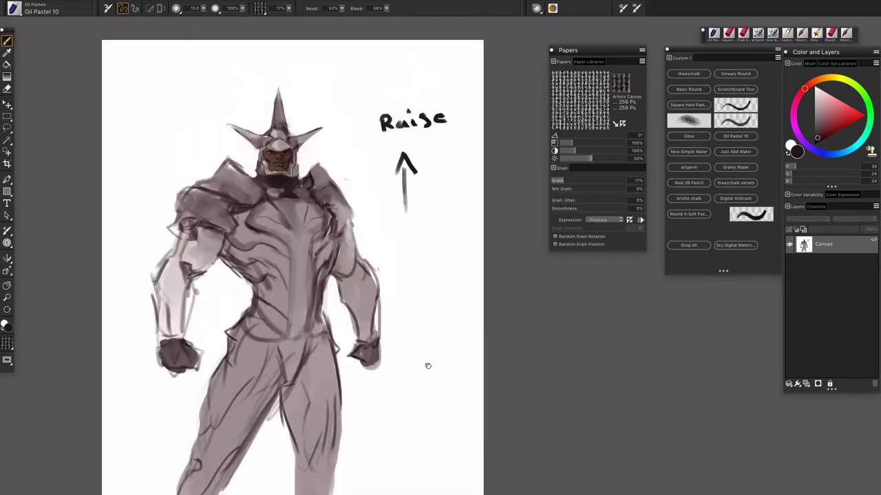
# - Create a new 2500 by 3000 pixel image from the daily sketch preset at 300 pixels per inch and show it full screen
pyautogui.hscroll(1, 425, 354)
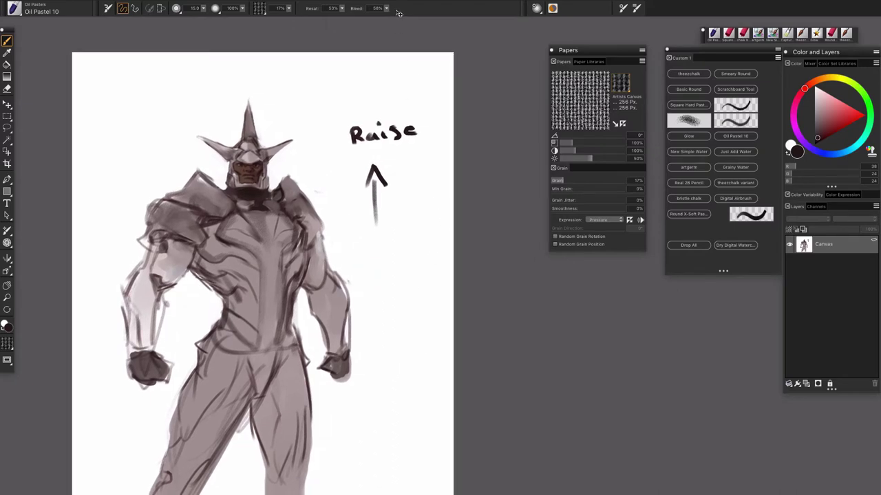
pyautogui.press('super+n')
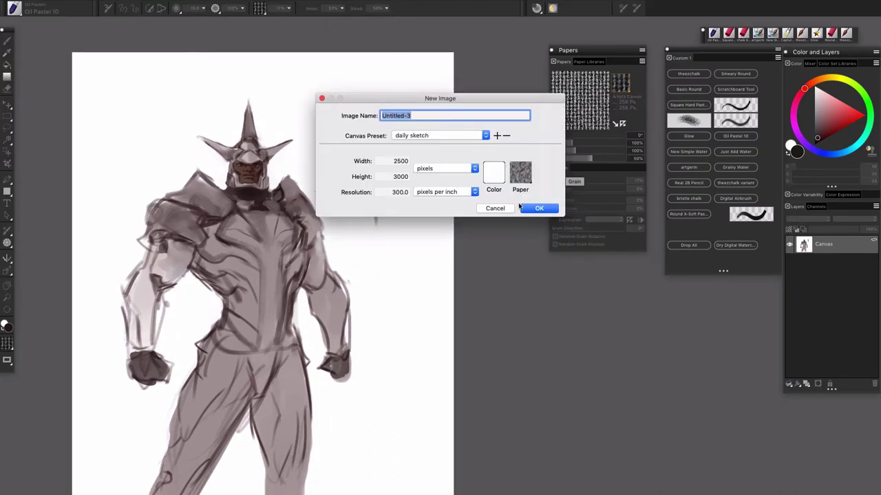
pyautogui.click(522, 210)
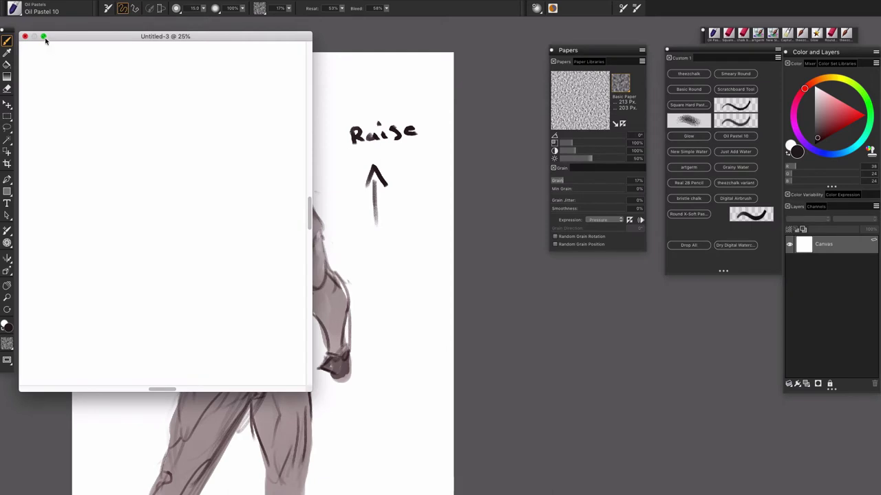
pyautogui.click(43, 37)
pyautogui.moveTo(447, 226); pyautogui.dragTo(303, 235)
pyautogui.press('super+plus')
pyautogui.moveTo(450, 199); pyautogui.dragTo(474, 207)
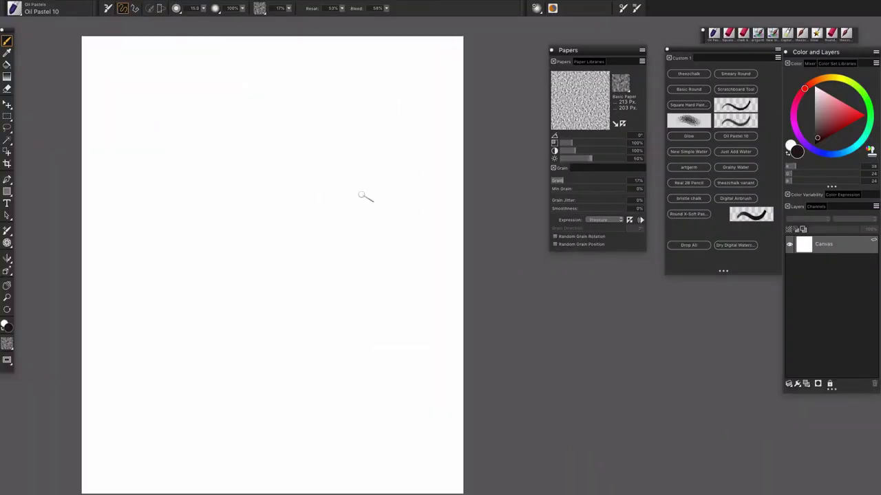
pyautogui.moveTo(316, 243); pyautogui.dragTo(337, 270)
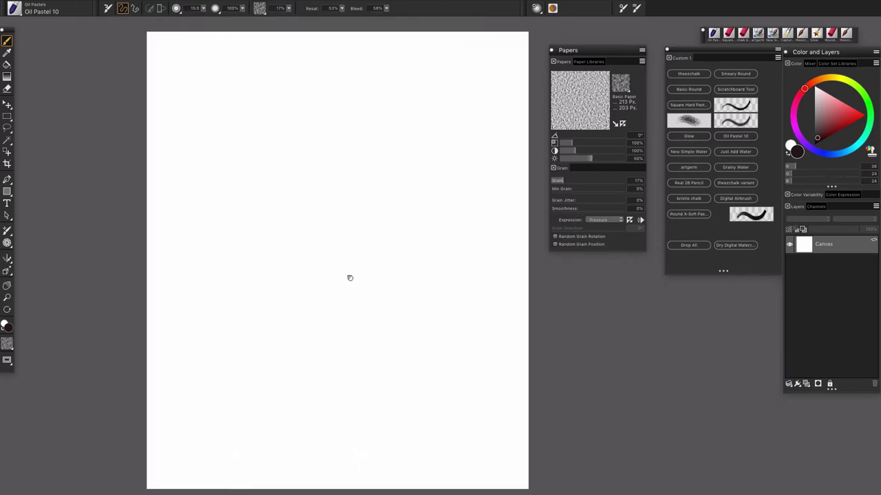
# - Block in a dark angular head shape with Oil Pastel 10, softening its peak with a sampled lighter brown
pyautogui.moveTo(356, 122); pyautogui.dragTo(308, 196)
pyautogui.press('super+z')
pyautogui.moveTo(350, 121)
pyautogui.mouseDown()
pyautogui.moveTo(259, 183)
pyautogui.moveTo(327, 207)
pyautogui.mouseUp()
pyautogui.moveTo(320, 134)
pyautogui.mouseDown()
pyautogui.moveTo(290, 178)
pyautogui.moveTo(354, 214)
pyautogui.moveTo(343, 193)
pyautogui.mouseUp()
pyautogui.keyDown('alt'); pyautogui.click(354, 132); pyautogui.keyUp('alt')
pyautogui.moveTo(354, 133)
pyautogui.mouseDown()
pyautogui.moveTo(333, 125)
pyautogui.moveTo(389, 172)
pyautogui.mouseUp()
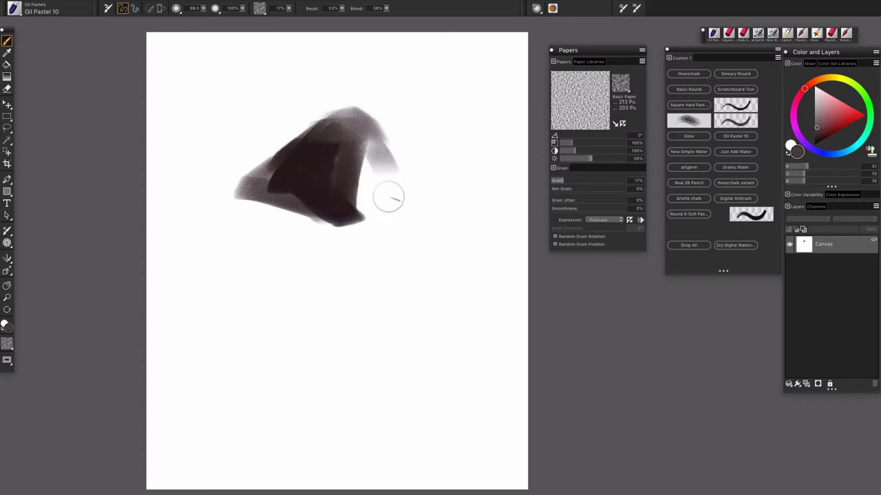
# - Sample lighter brown for the head's right facet and dark brown to square off its left facet
pyautogui.moveTo(330, 148)
pyautogui.mouseDown()
pyautogui.moveTo(372, 182)
pyautogui.moveTo(386, 213)
pyautogui.moveTo(402, 217)
pyautogui.moveTo(409, 196)
pyautogui.moveTo(424, 200)
pyautogui.mouseUp()
pyautogui.moveTo(370, 142)
pyautogui.mouseDown()
pyautogui.moveTo(399, 180)
pyautogui.moveTo(386, 205)
pyautogui.mouseUp()
pyautogui.keyDown('alt'); pyautogui.click(375, 169); pyautogui.keyUp('alt')
pyautogui.keyDown('alt'); pyautogui.click(373, 176); pyautogui.keyUp('alt')
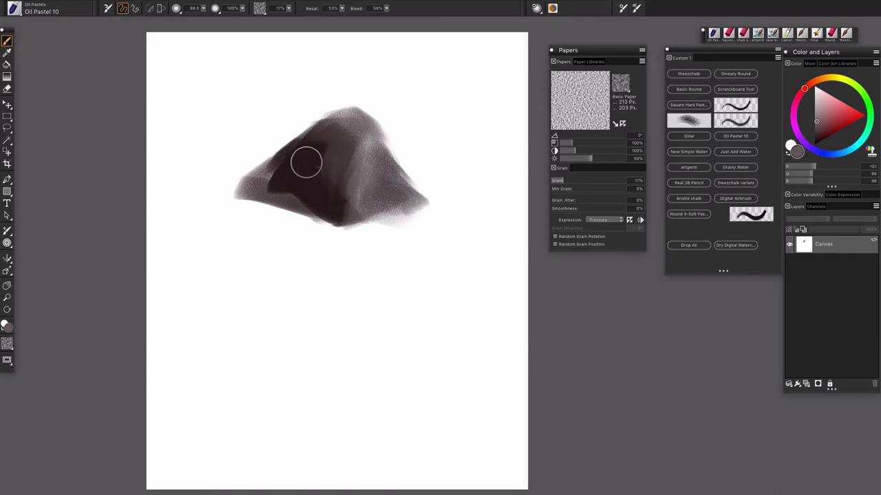
pyautogui.keyDown('alt'); pyautogui.click(294, 162); pyautogui.keyUp('alt')
pyautogui.moveTo(285, 157)
pyautogui.mouseDown()
pyautogui.moveTo(292, 146)
pyautogui.moveTo(242, 193)
pyautogui.mouseUp()
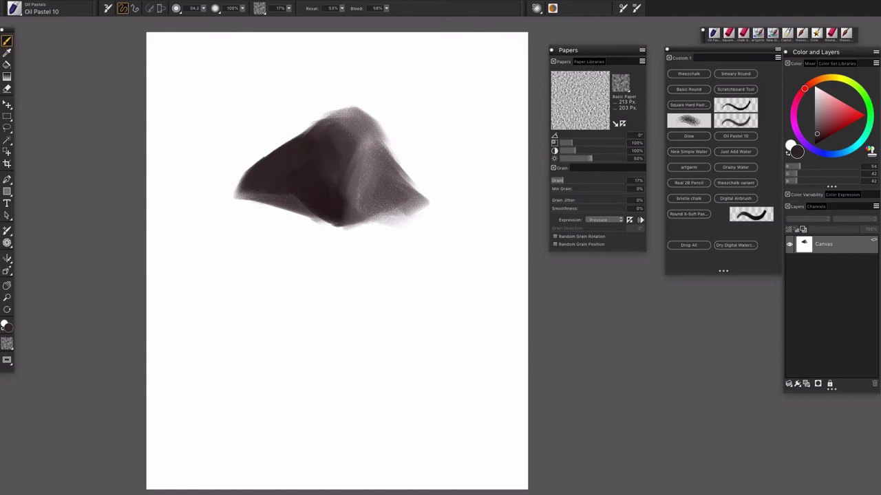
# - Paint rounded torso and shoulder masses below the head and draw an arrow beside it at brush size 26.8
pyautogui.moveTo(346, 196)
pyautogui.mouseDown()
pyautogui.moveTo(357, 197)
pyautogui.moveTo(319, 229)
pyautogui.moveTo(333, 238)
pyautogui.moveTo(344, 236)
pyautogui.moveTo(303, 229)
pyautogui.moveTo(364, 191)
pyautogui.moveTo(306, 184)
pyautogui.moveTo(333, 214)
pyautogui.mouseUp()
pyautogui.moveTo(330, 208)
pyautogui.mouseDown()
pyautogui.moveTo(365, 218)
pyautogui.moveTo(330, 252)
pyautogui.moveTo(311, 173)
pyautogui.moveTo(315, 199)
pyautogui.moveTo(233, 205)
pyautogui.moveTo(284, 187)
pyautogui.moveTo(223, 191)
pyautogui.moveTo(237, 178)
pyautogui.moveTo(302, 162)
pyautogui.moveTo(410, 205)
pyautogui.moveTo(426, 234)
pyautogui.moveTo(447, 223)
pyautogui.moveTo(289, 220)
pyautogui.moveTo(310, 248)
pyautogui.moveTo(276, 261)
pyautogui.moveTo(268, 237)
pyautogui.moveTo(320, 296)
pyautogui.mouseUp()
pyautogui.scroll(3, 447, 234)
pyautogui.moveTo(380, 163); pyautogui.dragTo(379, 158)
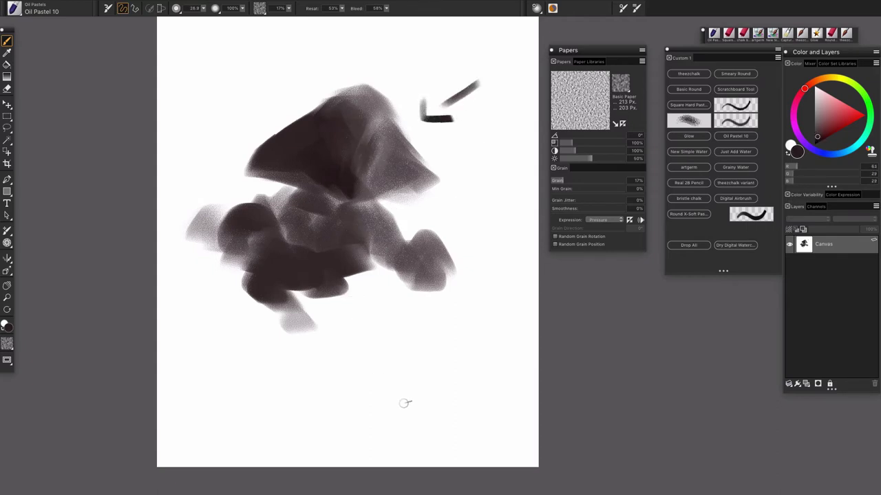
# - Undo the arrowhead strokes and a trial outline sketched above the head, keeping only the arrow's shaft
pyautogui.hotkey('ctrl', 'z')
pyautogui.moveTo(395, 40); pyautogui.dragTo(410, 85)
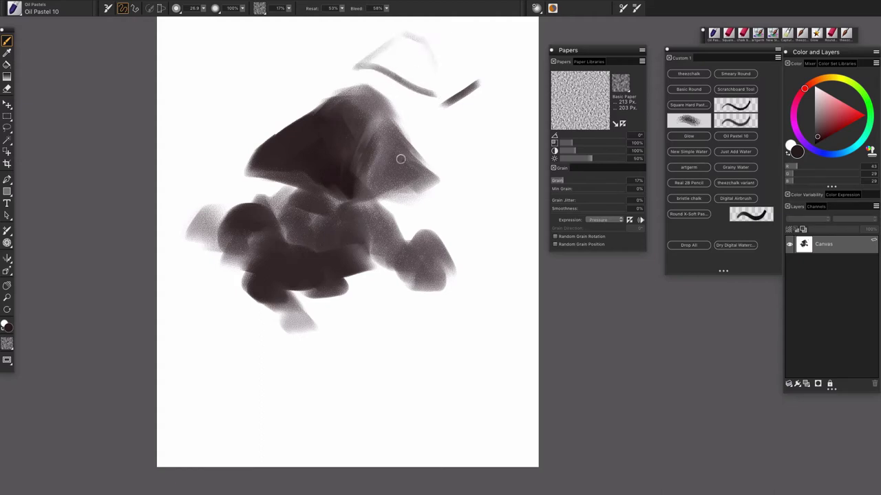
pyautogui.hotkey('ctrl', 'z')
# - Sample tones around the head's central ridge and add a short dark stroke there at brush size 12.0
pyautogui.moveTo(362, 119); pyautogui.dragTo(368, 120)
pyautogui.keyDown('alt'); pyautogui.click(362, 122); pyautogui.keyUp('alt')
pyautogui.keyDown('alt'); pyautogui.click(342, 139); pyautogui.keyUp('alt')
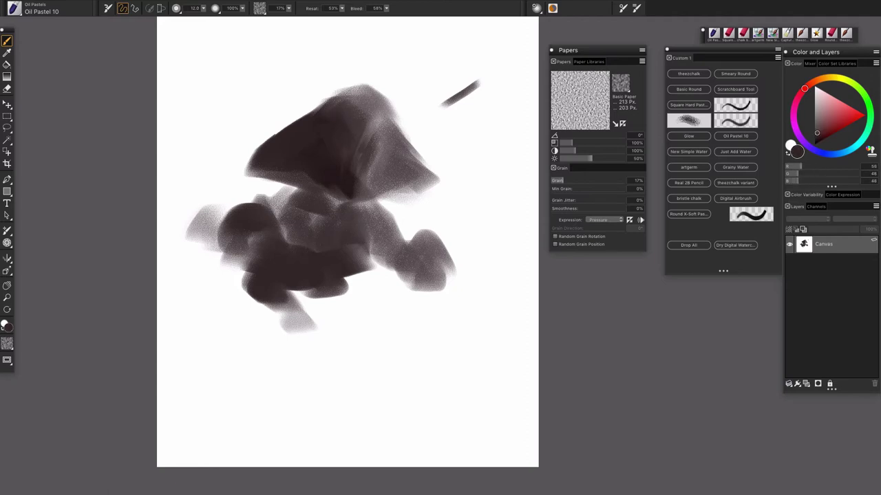
pyautogui.keyDown('alt'); pyautogui.click(354, 145); pyautogui.keyUp('alt')
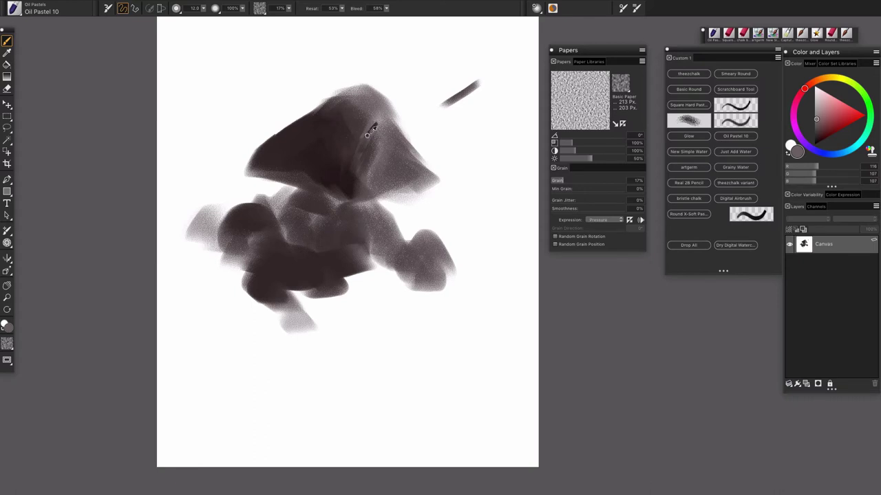
pyautogui.keyDown('alt'); pyautogui.click(375, 126); pyautogui.keyUp('alt')
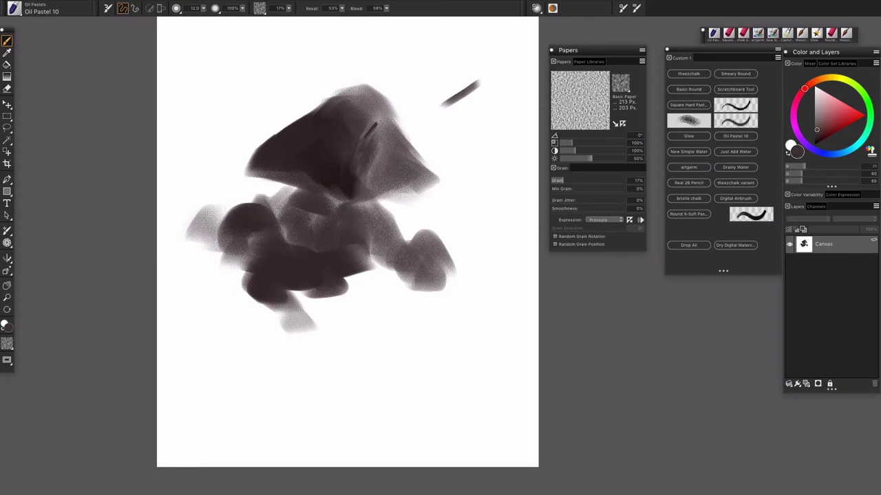
# - Add thin dark detail lines to both facets of the head with sampled browns at brush size 6.7
pyautogui.keyDown('alt'); pyautogui.click(373, 121); pyautogui.keyUp('alt')
pyautogui.keyDown('alt'); pyautogui.click(368, 121); pyautogui.keyUp('alt')
pyautogui.moveTo(366, 122)
pyautogui.mouseDown()
pyautogui.moveTo(374, 122)
pyautogui.moveTo(363, 147)
pyautogui.mouseUp()
pyautogui.keyDown('alt'); pyautogui.click(344, 177); pyautogui.keyUp('alt')
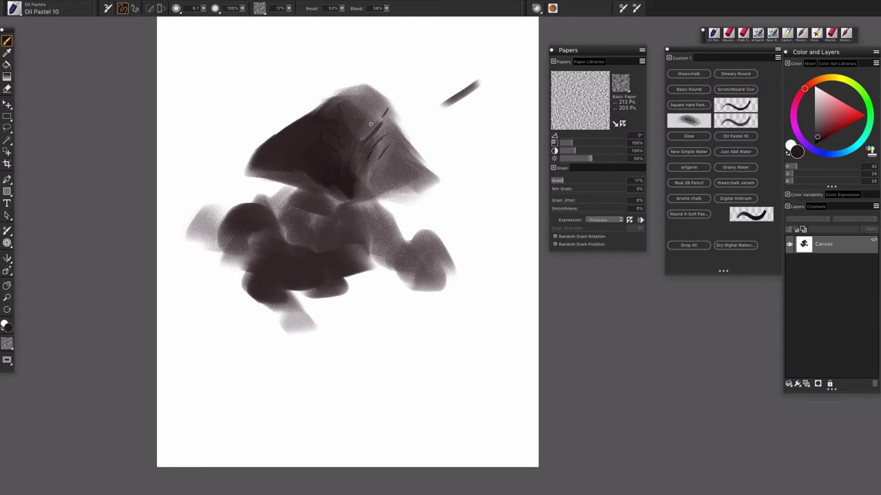
# - Paint the head's top facet in sampled light grey and sharpen the silhouette with sampled white at brush size 36.3
pyautogui.keyDown('alt'); pyautogui.click(362, 91); pyautogui.keyUp('alt')
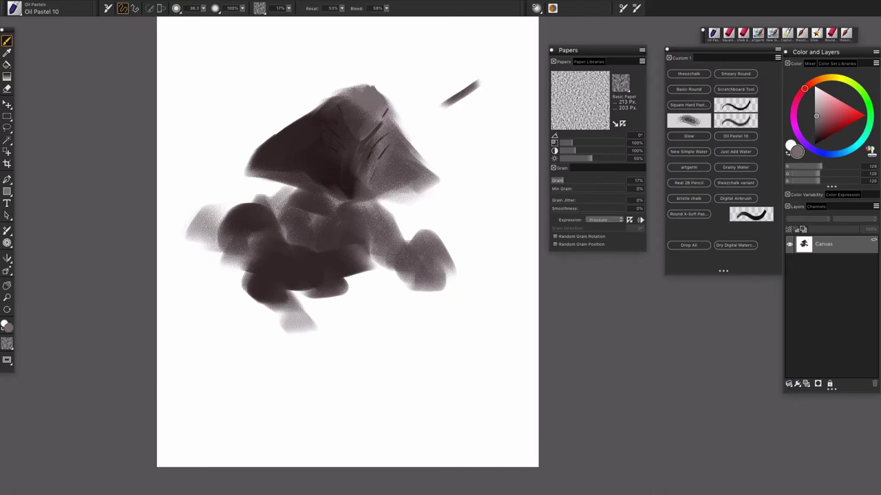
pyautogui.keyDown('alt'); pyautogui.click(399, 86); pyautogui.keyUp('alt')
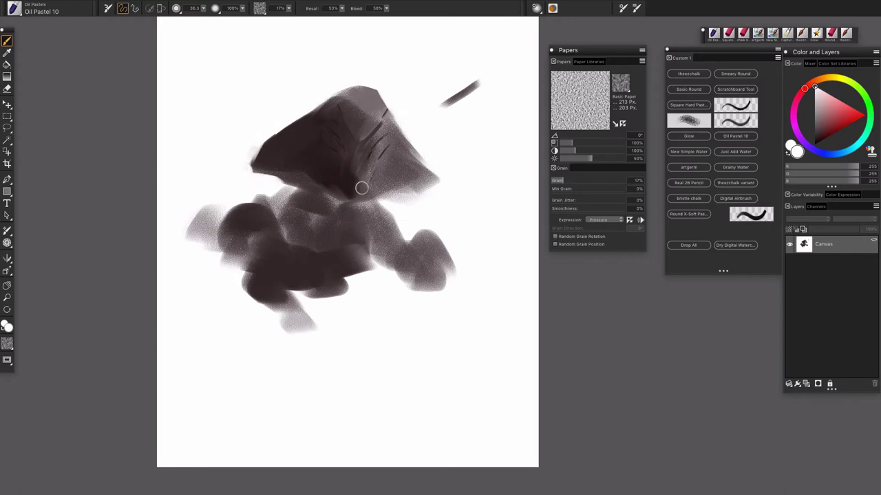
pyautogui.moveTo(414, 141); pyautogui.dragTo(426, 197)
# - Enlarge the brush to 73.2 and switch the paper texture to Pebble Board
pyautogui.press('super+minus')
pyautogui.press('super+equal')
pyautogui.press('super+equal')
pyautogui.moveTo(383, 123); pyautogui.dragTo(404, 151)
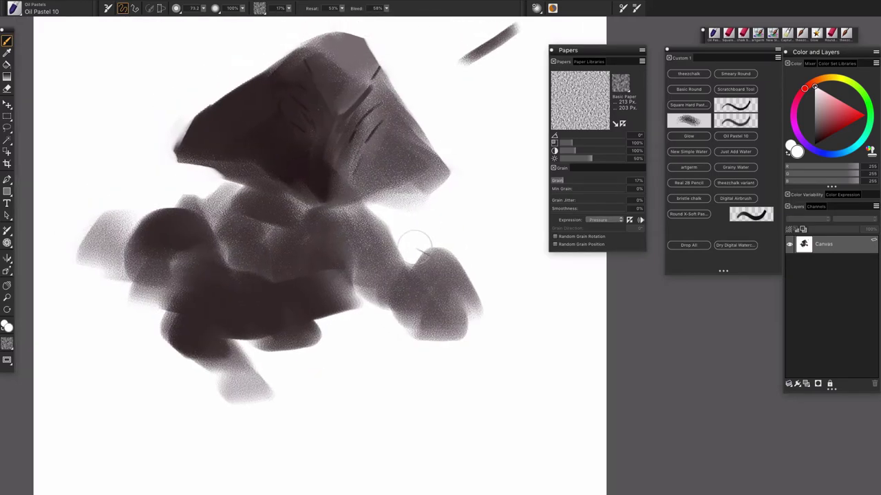
pyautogui.click(623, 84)
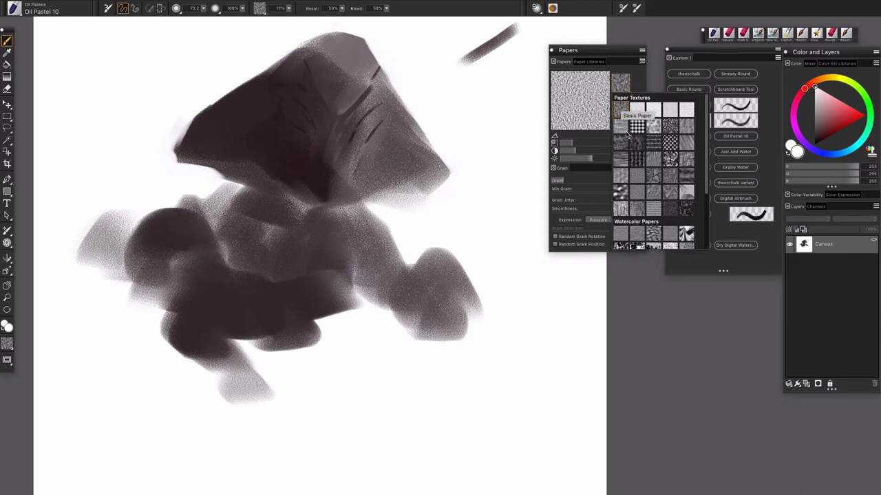
pyautogui.click(619, 193)
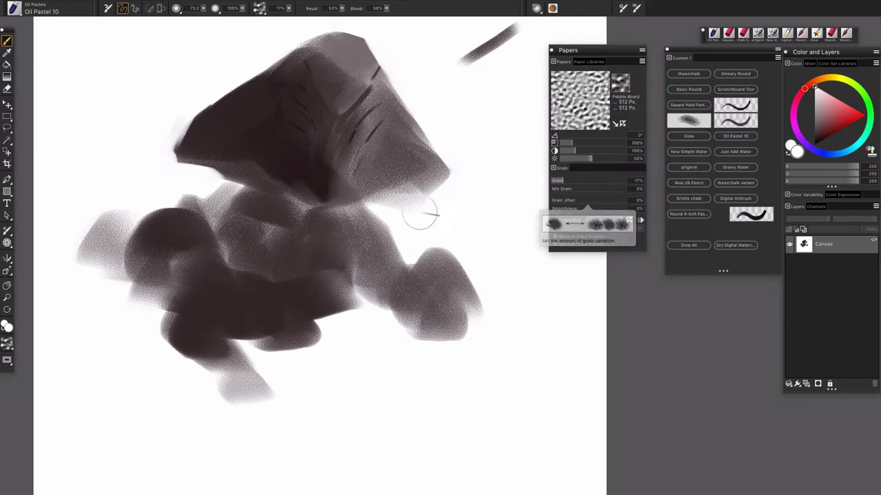
# - Undo a white test stroke across the torso and paint a pebble-textured patch below it in sampled dark brown
pyautogui.moveTo(351, 207); pyautogui.dragTo(413, 313)
pyautogui.hotkey('ctrl', 'z')
pyautogui.keyDown('alt'); pyautogui.click(303, 284); pyautogui.keyUp('alt')
pyautogui.moveTo(324, 281)
pyautogui.mouseDown()
pyautogui.moveTo(347, 350)
pyautogui.moveTo(357, 327)
pyautogui.moveTo(391, 356)
pyautogui.moveTo(310, 366)
pyautogui.mouseUp()
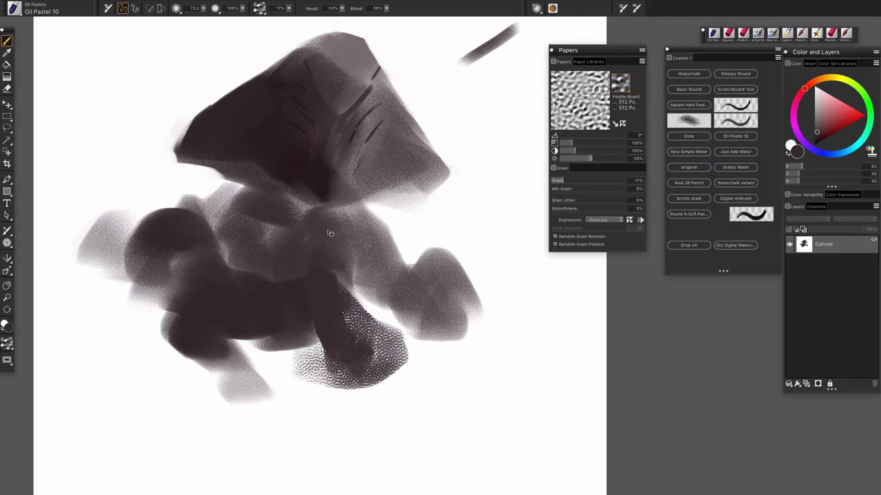
# - Enlarge the brush to 116.6 and extend the pebble-textured lower torso downward and to its left side
pyautogui.hotkey('ctrl', '-')
pyautogui.moveTo(340, 297)
pyautogui.mouseDown()
pyautogui.moveTo(339, 231)
pyautogui.moveTo(361, 263)
pyautogui.moveTo(328, 287)
pyautogui.moveTo(333, 299)
pyautogui.mouseUp()
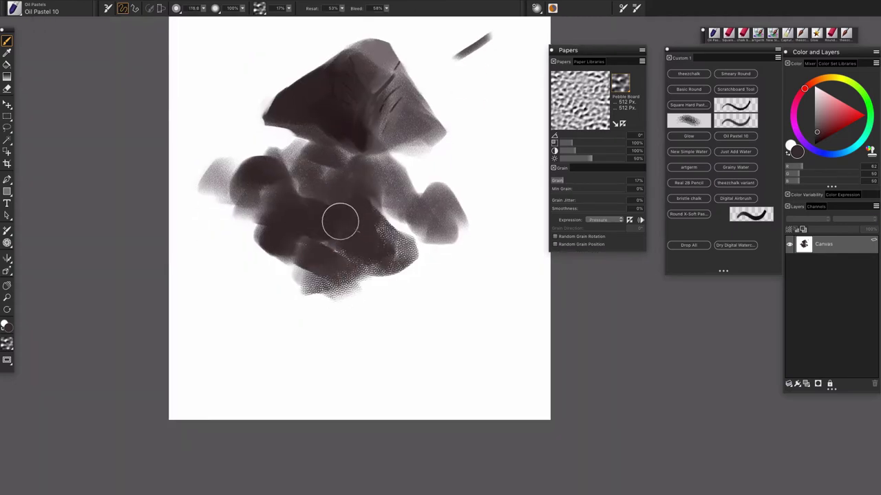
pyautogui.moveTo(273, 224)
pyautogui.mouseDown()
pyautogui.moveTo(307, 308)
pyautogui.moveTo(297, 322)
pyautogui.moveTo(370, 303)
pyautogui.moveTo(366, 311)
pyautogui.moveTo(295, 291)
pyautogui.mouseUp()
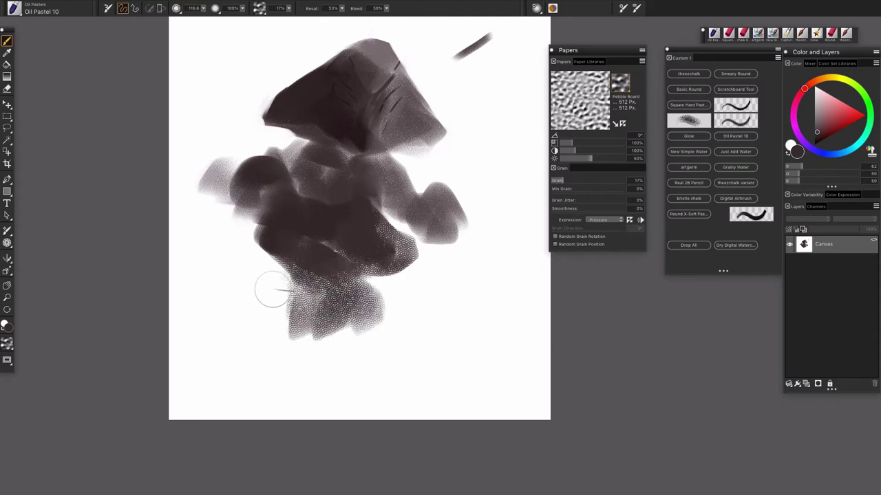
pyautogui.moveTo(256, 245)
pyautogui.mouseDown()
pyautogui.moveTo(313, 324)
pyautogui.moveTo(302, 339)
pyautogui.mouseUp()
# - Build up the right shoulder and arm, and the large left shoulder, with pebble-textured strokes
pyautogui.moveTo(393, 197)
pyautogui.mouseDown()
pyautogui.moveTo(395, 220)
pyautogui.moveTo(440, 227)
pyautogui.moveTo(447, 189)
pyautogui.moveTo(410, 190)
pyautogui.moveTo(472, 222)
pyautogui.moveTo(448, 234)
pyautogui.moveTo(474, 182)
pyautogui.moveTo(478, 244)
pyautogui.moveTo(457, 256)
pyautogui.moveTo(482, 309)
pyautogui.mouseUp()
pyautogui.moveTo(420, 244)
pyautogui.mouseDown()
pyautogui.moveTo(472, 306)
pyautogui.moveTo(461, 296)
pyautogui.moveTo(474, 347)
pyautogui.moveTo(440, 303)
pyautogui.moveTo(482, 341)
pyautogui.moveTo(506, 303)
pyautogui.moveTo(519, 355)
pyautogui.mouseUp()
pyautogui.moveTo(482, 329); pyautogui.dragTo(512, 374)
pyautogui.moveTo(220, 149)
pyautogui.mouseDown()
pyautogui.moveTo(196, 175)
pyautogui.moveTo(241, 144)
pyautogui.moveTo(203, 155)
pyautogui.moveTo(193, 138)
pyautogui.moveTo(234, 196)
pyautogui.moveTo(182, 199)
pyautogui.moveTo(234, 213)
pyautogui.moveTo(179, 237)
pyautogui.moveTo(247, 220)
pyautogui.moveTo(269, 235)
pyautogui.moveTo(298, 277)
pyautogui.moveTo(293, 322)
pyautogui.mouseUp()
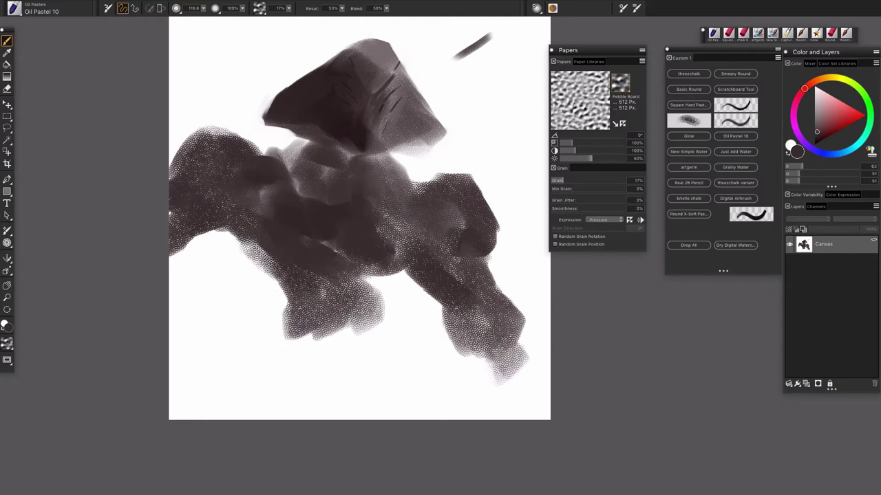
# - Shape the left flank, waist edges and right hip with sampled dark brown at brush size 51.1
pyautogui.moveTo(262, 245)
pyautogui.mouseDown()
pyautogui.moveTo(271, 245)
pyautogui.moveTo(260, 272)
pyautogui.moveTo(279, 276)
pyautogui.moveTo(272, 253)
pyautogui.moveTo(244, 273)
pyautogui.mouseUp()
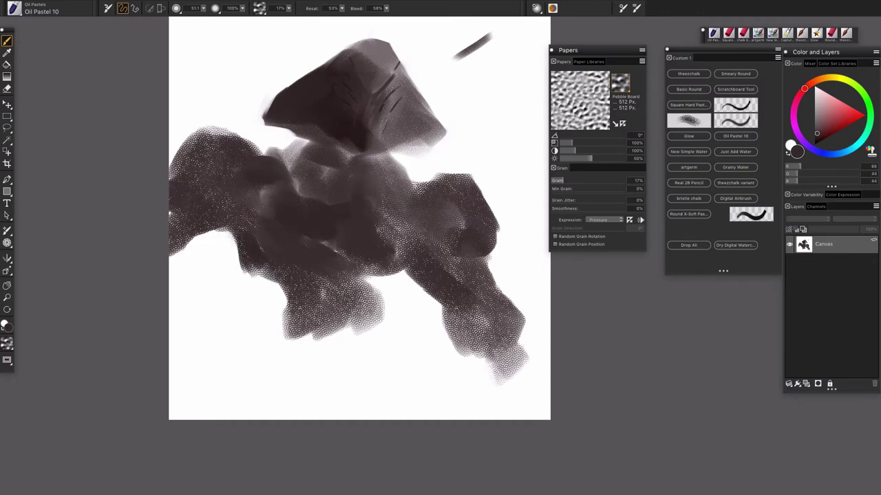
pyautogui.moveTo(268, 228)
pyautogui.mouseDown()
pyautogui.moveTo(227, 237)
pyautogui.moveTo(244, 269)
pyautogui.moveTo(274, 287)
pyautogui.moveTo(289, 326)
pyautogui.moveTo(281, 309)
pyautogui.mouseUp()
pyautogui.moveTo(402, 275)
pyautogui.mouseDown()
pyautogui.moveTo(373, 276)
pyautogui.moveTo(377, 307)
pyautogui.moveTo(361, 355)
pyautogui.mouseUp()
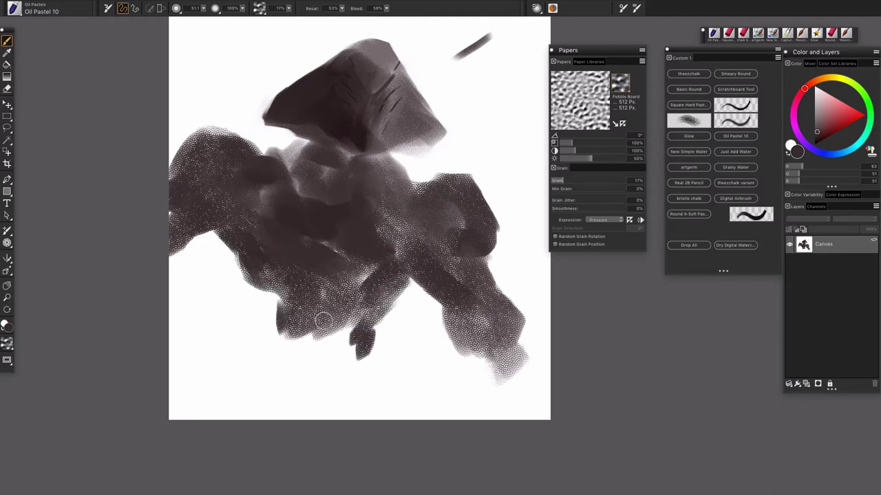
# - Paint the hips and lower body mass down to the page's lower edge, enlarging the brush to 114.9
pyautogui.moveTo(272, 317)
pyautogui.mouseDown()
pyautogui.moveTo(238, 366)
pyautogui.moveTo(204, 375)
pyautogui.moveTo(231, 364)
pyautogui.moveTo(234, 341)
pyautogui.moveTo(247, 347)
pyautogui.moveTo(243, 372)
pyautogui.moveTo(281, 343)
pyautogui.moveTo(324, 344)
pyautogui.moveTo(344, 392)
pyautogui.moveTo(247, 394)
pyautogui.moveTo(279, 396)
pyautogui.mouseUp()
pyautogui.press(']')
pyautogui.press(']')
pyautogui.press(']')
pyautogui.press(']')
pyautogui.press(']')
pyautogui.press(']')
pyautogui.moveTo(350, 327)
pyautogui.mouseDown()
pyautogui.moveTo(349, 378)
pyautogui.moveTo(370, 400)
pyautogui.moveTo(344, 413)
pyautogui.mouseUp()
pyautogui.moveTo(413, 277); pyautogui.dragTo(405, 324)
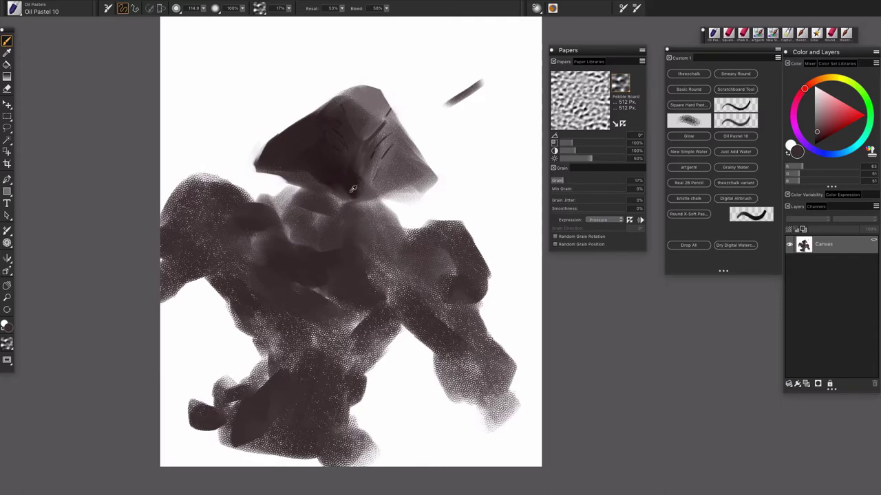
# - Sample brown tones from the head and touch up its shaded left facet at brush size 40.4
pyautogui.keyDown('alt'); pyautogui.click(357, 157); pyautogui.keyUp('alt')
pyautogui.press('[')
pyautogui.press('[')
pyautogui.press('[')
pyautogui.press('[')
pyautogui.moveTo(331, 155); pyautogui.dragTo(338, 165)
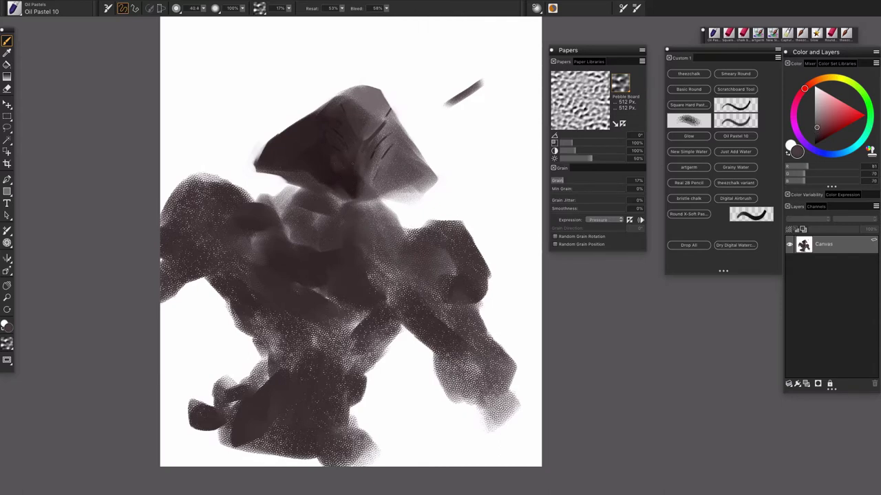
pyautogui.keyDown('alt'); pyautogui.click(361, 134); pyautogui.keyUp('alt')
# - Trim the lower left and lower right edges of the head with sampled white at brush size 53.1
pyautogui.keyDown('alt'); pyautogui.click(264, 178); pyautogui.keyUp('alt')
pyautogui.moveTo(253, 155); pyautogui.dragTo(298, 191)
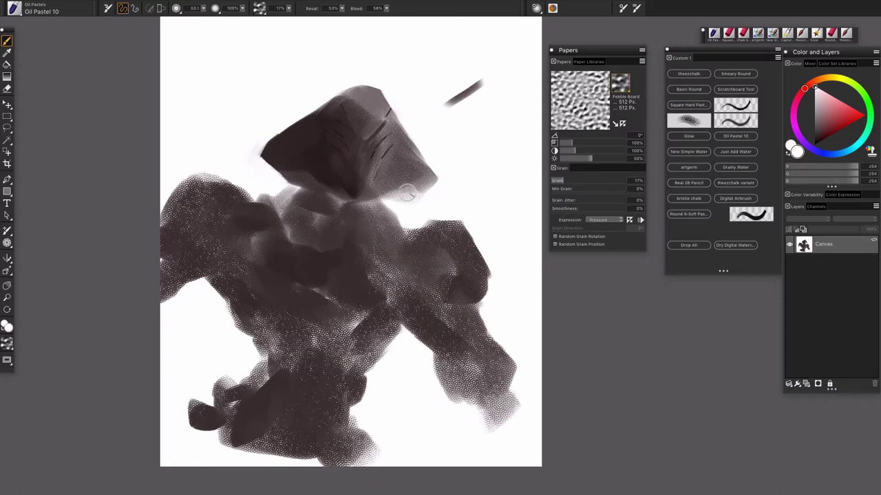
pyautogui.moveTo(439, 186); pyautogui.dragTo(410, 202)
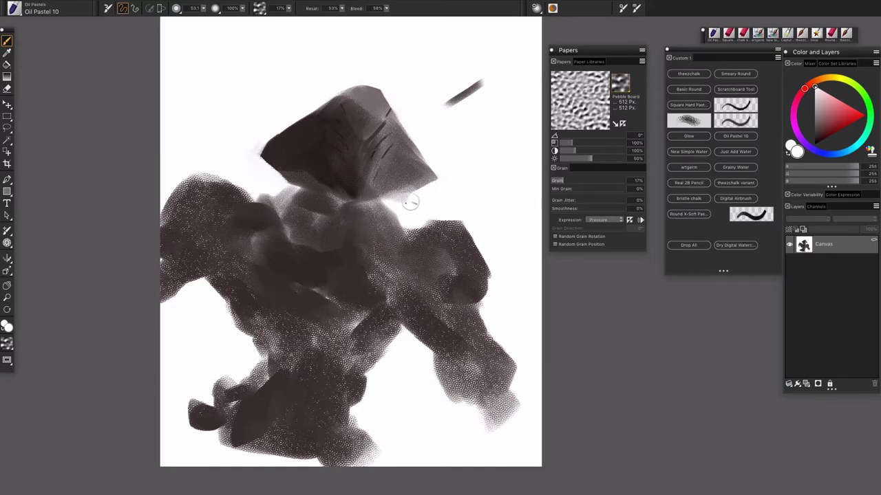
# - Try to paint over the thin detail lines on the head's right facet with a sampled grey
pyautogui.keyDown('alt'); pyautogui.click(359, 152); pyautogui.keyUp('alt')
pyautogui.keyDown('alt'); pyautogui.click(371, 120); pyautogui.keyUp('alt')
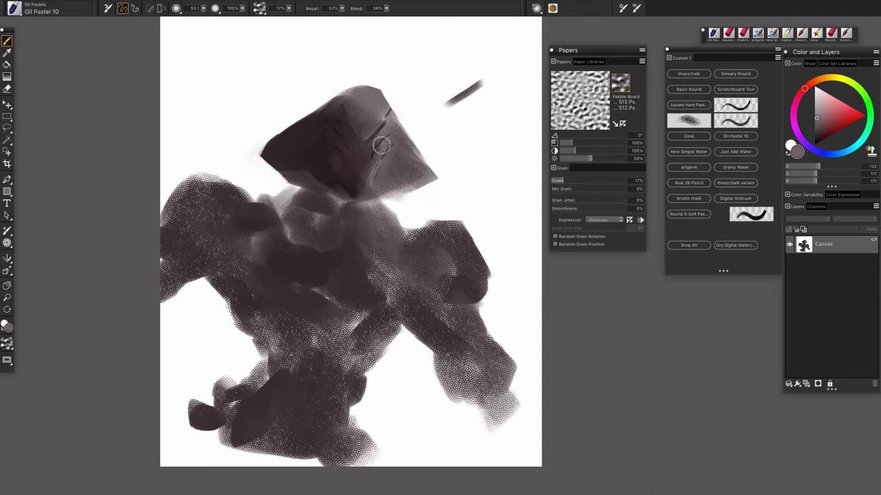
pyautogui.keyDown('alt'); pyautogui.click(331, 165); pyautogui.keyUp('alt')
# - Sample white to touch up the gap under the head, and sampled brown to define the shoulder line on both sides
pyautogui.keyDown('alt'); pyautogui.click(270, 175); pyautogui.keyUp('alt')
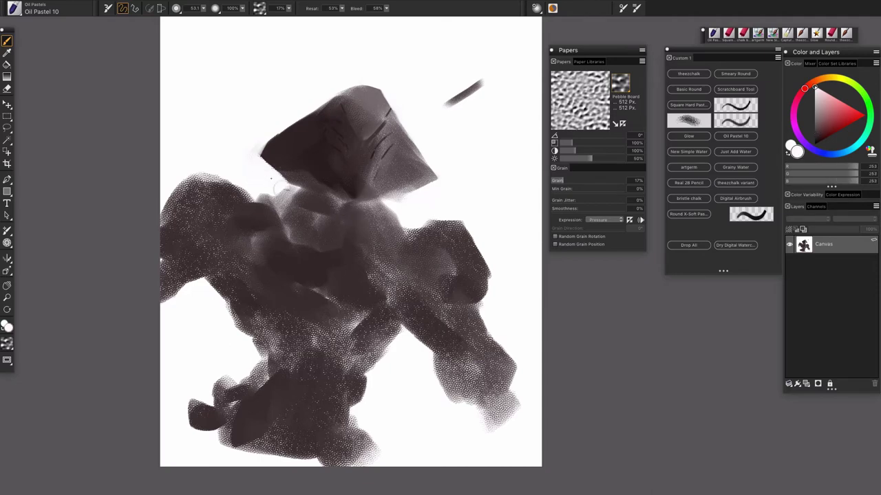
pyautogui.keyDown('alt'); pyautogui.click(245, 202); pyautogui.keyUp('alt')
pyautogui.moveTo(245, 201); pyautogui.dragTo(297, 204)
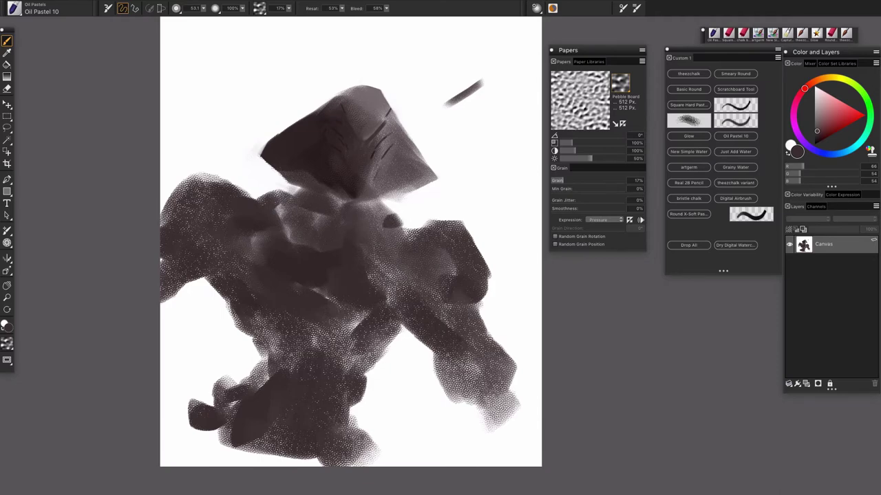
# - Blend the dark spot beside the neck and rework the chest with sampled mid and dark browns
pyautogui.keyDown('alt'); pyautogui.click(383, 222); pyautogui.keyUp('alt')
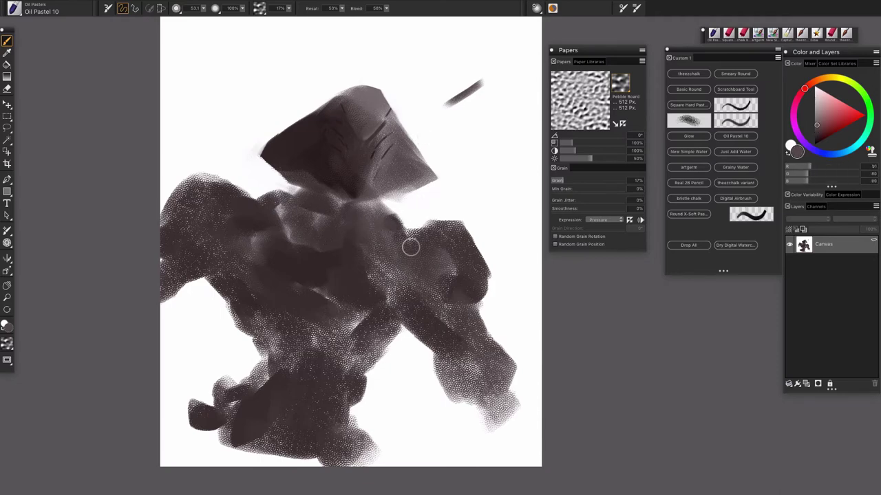
pyautogui.keyDown('alt'); pyautogui.click(311, 260); pyautogui.keyUp('alt')
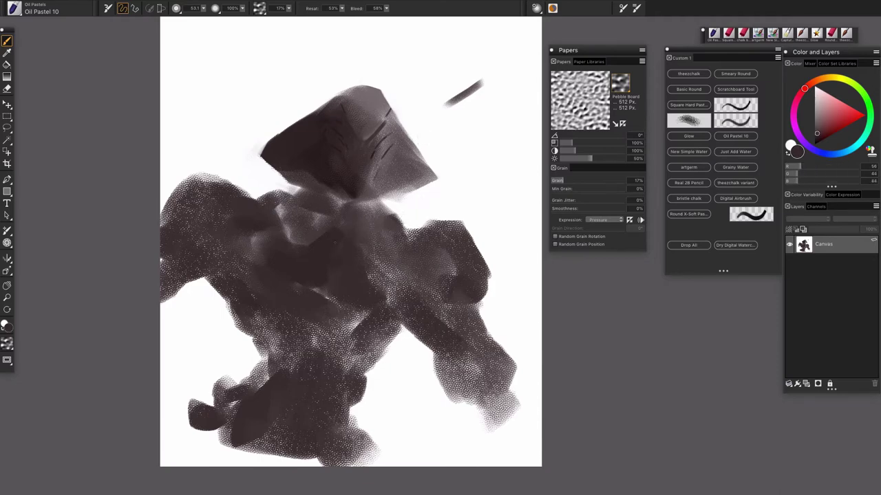
pyautogui.keyDown('alt'); pyautogui.click(313, 236); pyautogui.keyUp('alt')
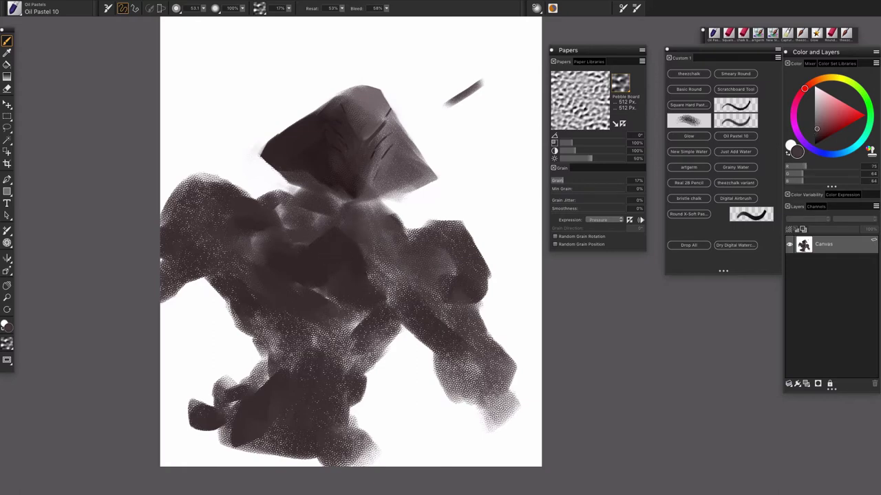
# - Touch up the head's central facets with sampled dark and grey tones at brush size 19.2, and cover the stray stroke beside it with white
pyautogui.keyDown('alt'); pyautogui.click(352, 257); pyautogui.keyUp('alt')
pyautogui.moveTo(421, 221); pyautogui.dragTo(442, 220)
pyautogui.keyDown('alt'); pyautogui.click(366, 157); pyautogui.keyUp('alt')
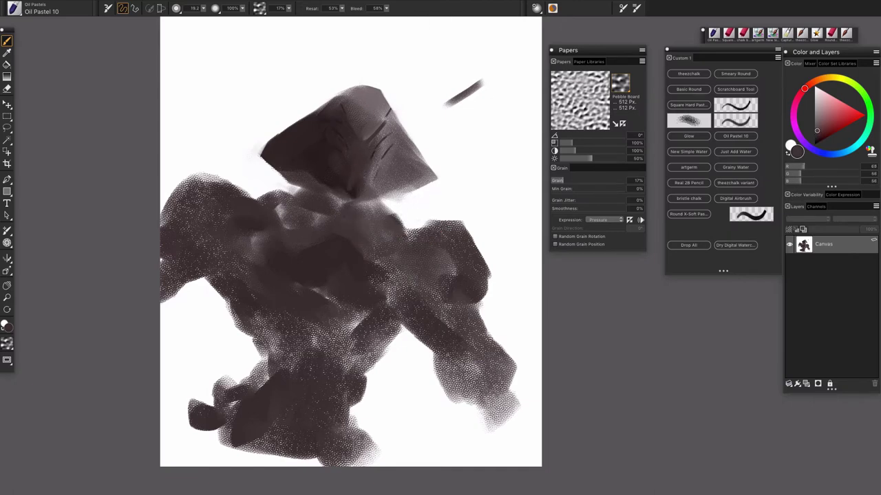
pyautogui.moveTo(377, 154); pyautogui.dragTo(367, 183)
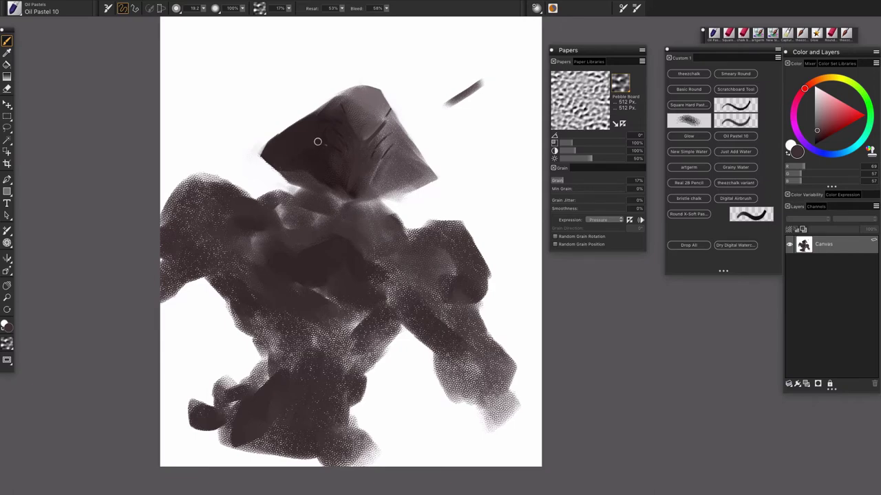
pyautogui.keyDown('alt'); pyautogui.click(382, 109); pyautogui.keyUp('alt')
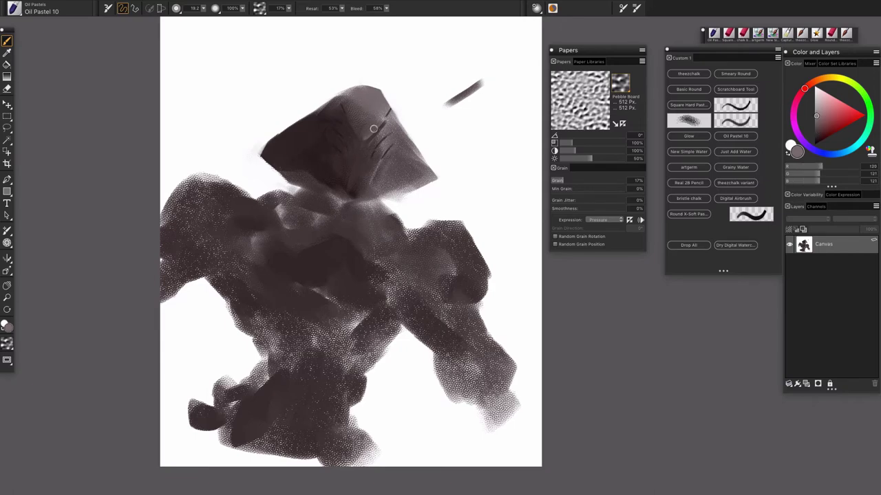
pyautogui.keyDown('alt'); pyautogui.click(370, 146); pyautogui.keyUp('alt')
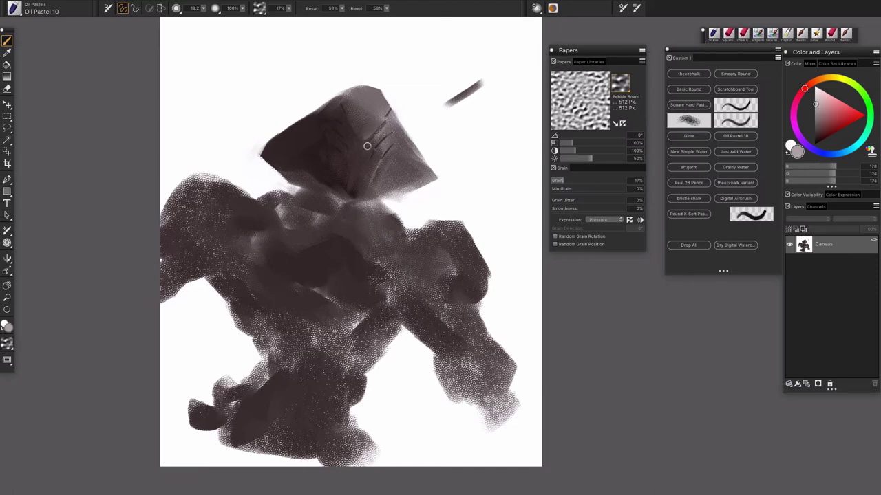
pyautogui.keyDown('alt'); pyautogui.click(465, 111); pyautogui.keyUp('alt')
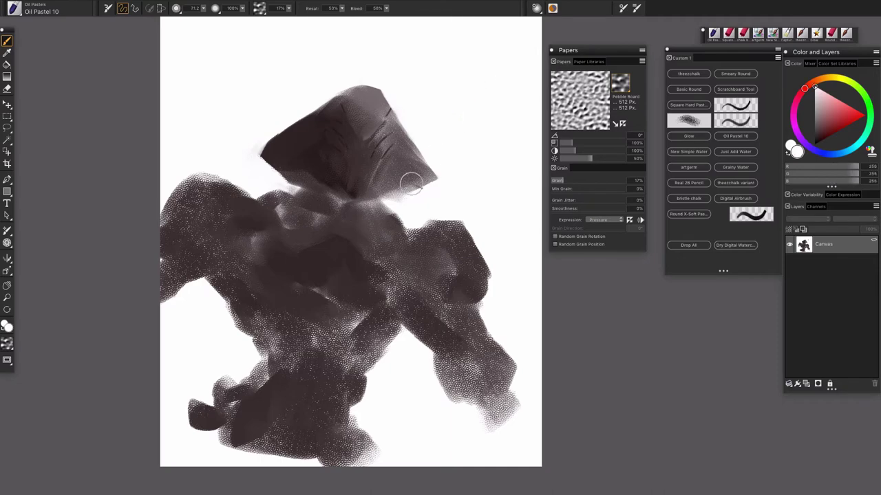
# - Extend and flatten the shoulder line on both sides of the neck with sampled browns at brush size 71.2
pyautogui.keyDown('alt'); pyautogui.click(389, 214); pyautogui.keyUp('alt')
pyautogui.moveTo(401, 230); pyautogui.dragTo(457, 223)
pyautogui.keyDown('alt'); pyautogui.click(389, 224); pyautogui.keyUp('alt')
pyautogui.moveTo(268, 200)
pyautogui.mouseDown()
pyautogui.moveTo(229, 198)
pyautogui.moveTo(296, 192)
pyautogui.mouseUp()
pyautogui.keyDown('alt'); pyautogui.click(207, 187); pyautogui.keyUp('alt')
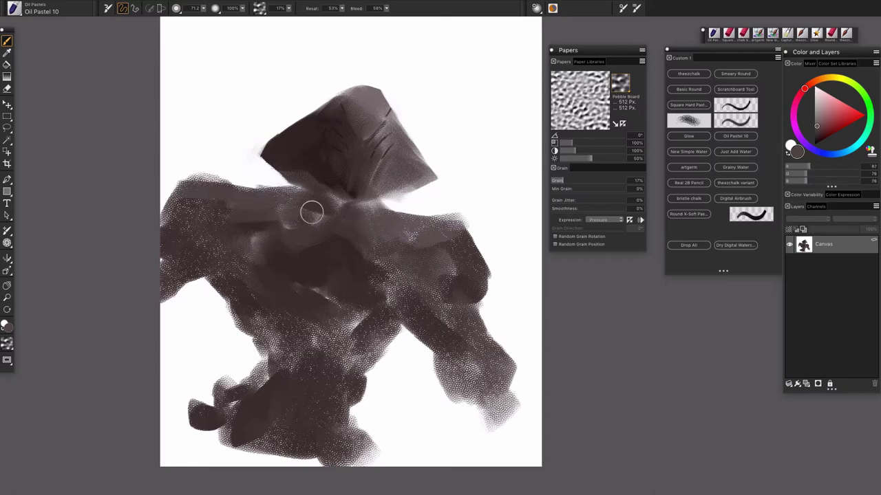
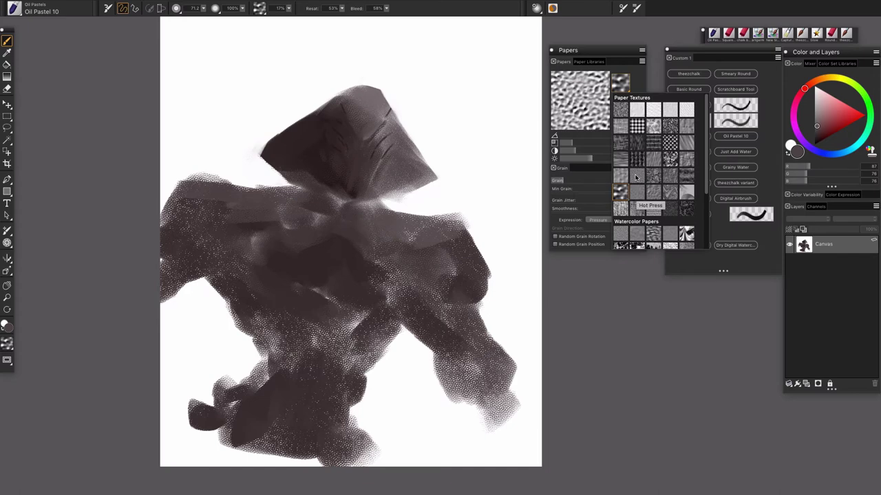
# - Try the Fine Hard Grain paper with test strokes over the right shoulder, and undo them
pyautogui.click(637, 177)
pyautogui.moveTo(419, 219); pyautogui.dragTo(494, 165)
pyautogui.moveTo(479, 201); pyautogui.dragTo(470, 243)
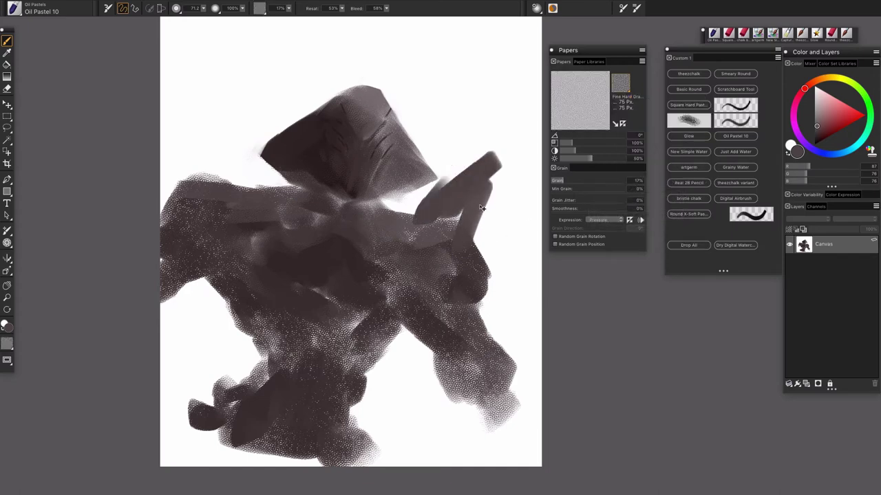
pyautogui.hotkey('ctrl', 'z')
pyautogui.hotkey('ctrl', 'z')
pyautogui.keyDown('alt'); pyautogui.click(470, 247); pyautogui.keyUp('alt')
pyautogui.moveTo(467, 195)
pyautogui.mouseDown()
pyautogui.moveTo(489, 209)
pyautogui.moveTo(481, 236)
pyautogui.mouseUp()
pyautogui.hotkey('ctrl', 'z')
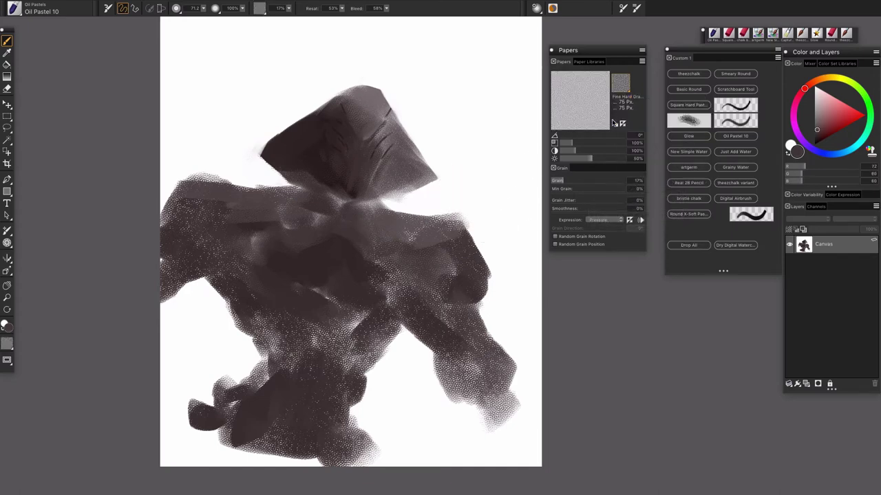
# - Select the 256 px textured paper, undo a test stroke to the right of the head, and capture the screen
pyautogui.click(620, 82)
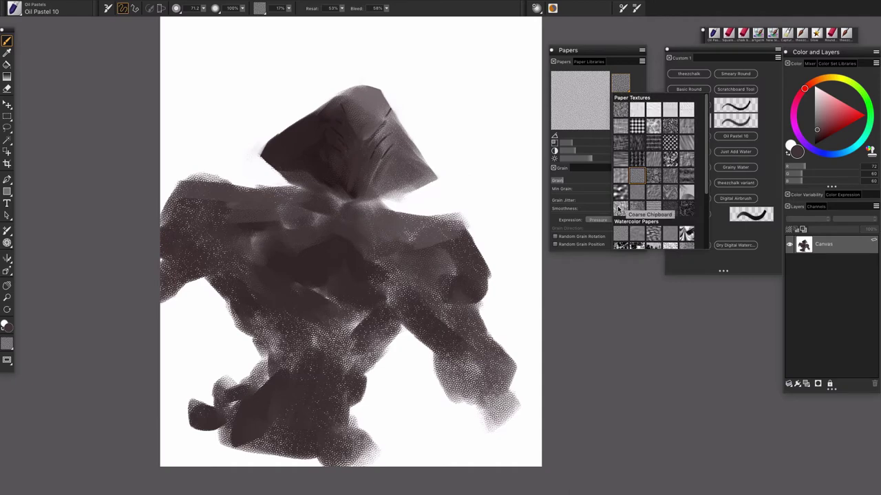
pyautogui.click(667, 208)
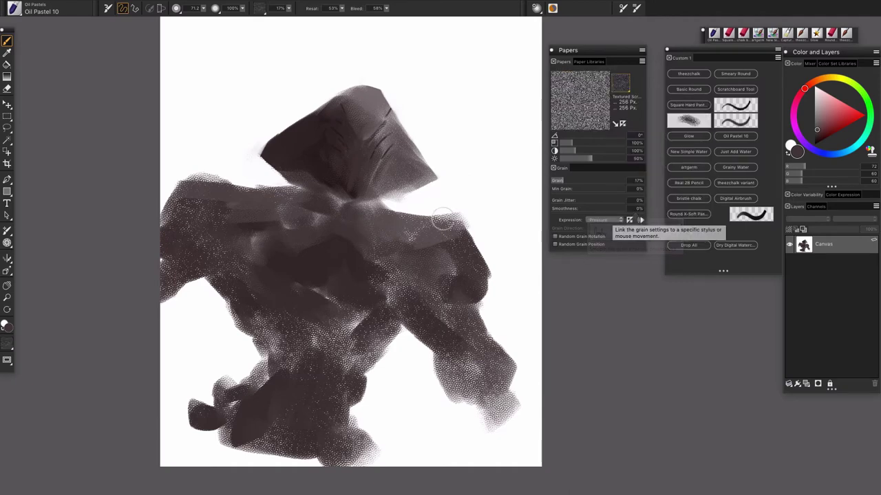
pyautogui.moveTo(493, 129)
pyautogui.mouseDown()
pyautogui.moveTo(510, 212)
pyautogui.moveTo(478, 190)
pyautogui.moveTo(492, 203)
pyautogui.mouseUp()
pyautogui.hotkey('ctrl', 'z')
pyautogui.hotkey('ctrl', 'z')
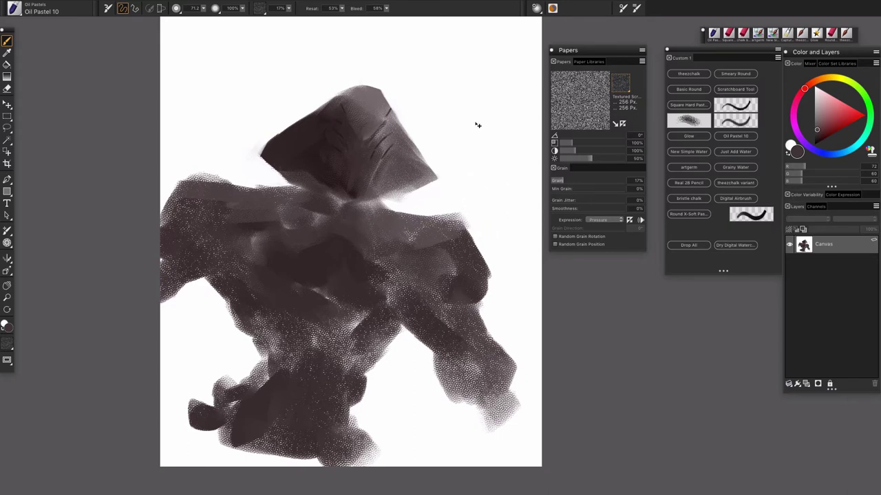
pyautogui.press('super+shift+3')
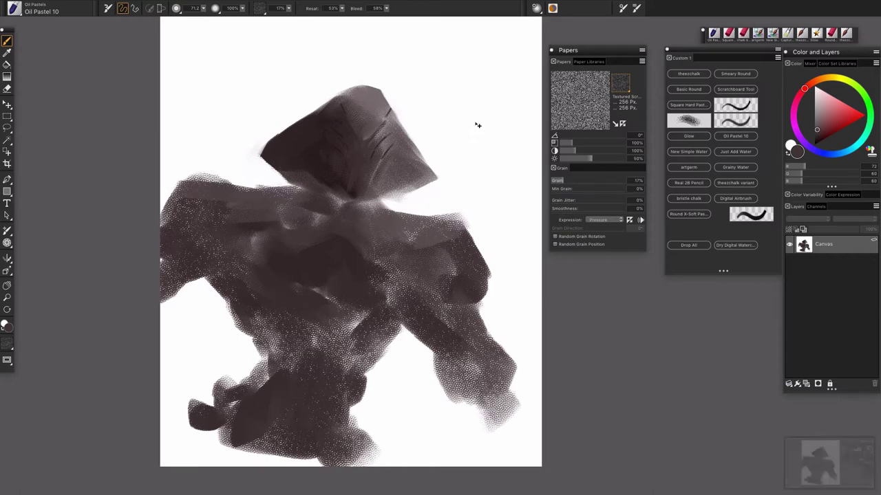
# - Switch to Basic Paper and back to the 256 px textured paper, and undo a test stroke beside the head
pyautogui.click(621, 83)
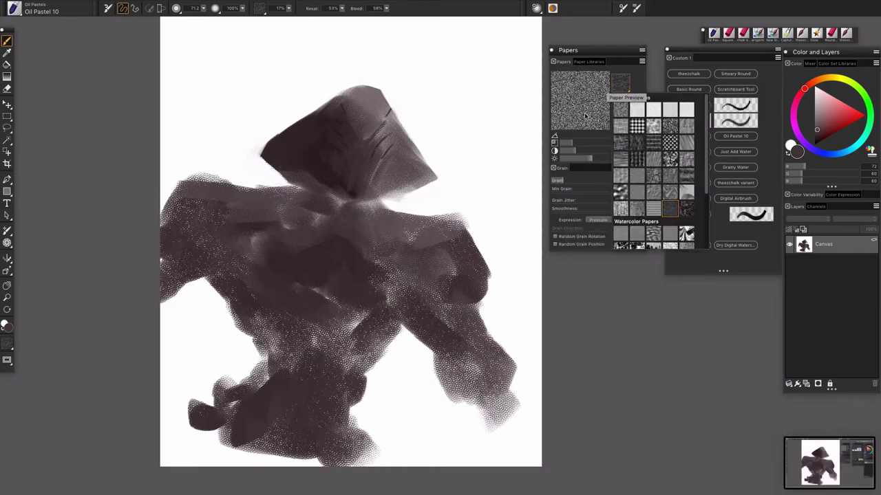
pyautogui.click(622, 112)
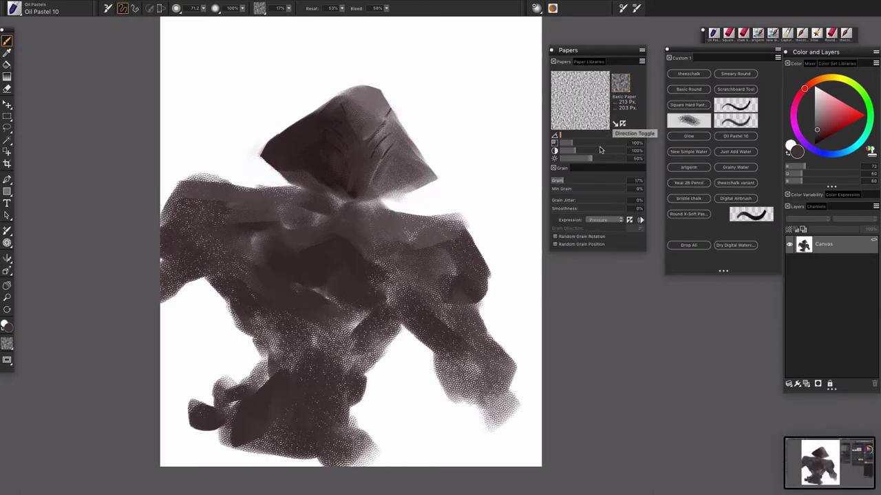
pyautogui.click(620, 83)
pyautogui.click(670, 210)
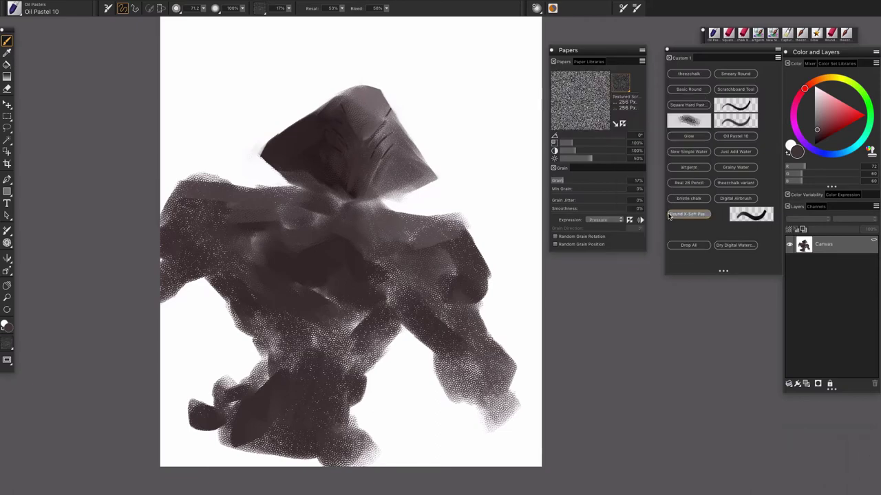
pyautogui.moveTo(446, 150)
pyautogui.mouseDown()
pyautogui.moveTo(493, 108)
pyautogui.moveTo(471, 182)
pyautogui.mouseUp()
pyautogui.hotkey('ctrl', 'z')
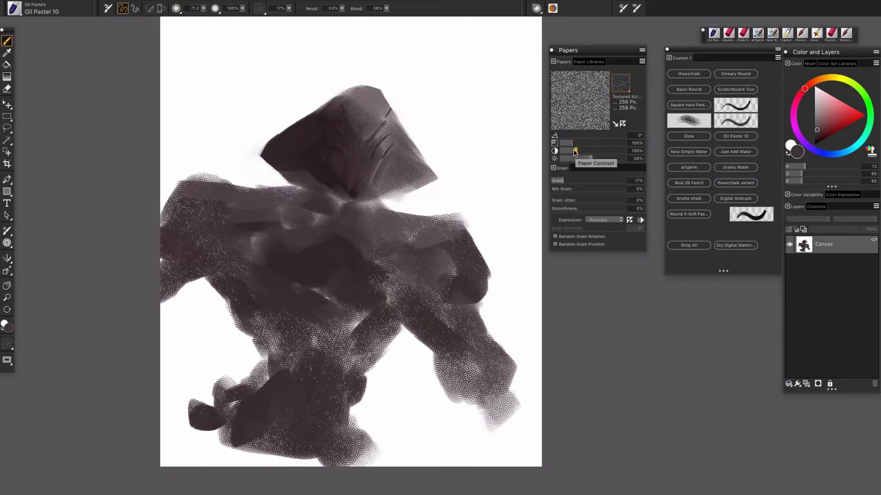
# - Raise the paper contrast to 194% and paint test strokes to the right of the head
pyautogui.moveTo(575, 151); pyautogui.dragTo(593, 152)
pyautogui.moveTo(446, 158)
pyautogui.mouseDown()
pyautogui.moveTo(468, 199)
pyautogui.moveTo(453, 207)
pyautogui.moveTo(496, 158)
pyautogui.moveTo(509, 206)
pyautogui.moveTo(533, 230)
pyautogui.mouseUp()
pyautogui.press('super+z')
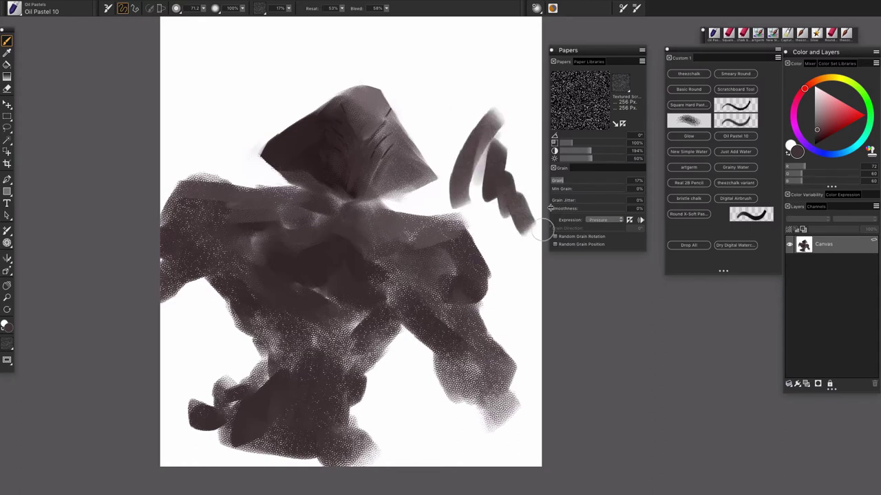
# - Set the paper contrast to 152% and paint several curved test strokes to the upper right of the head
pyautogui.moveTo(590, 151); pyautogui.dragTo(584, 152)
pyautogui.moveTo(475, 95); pyautogui.dragTo(441, 149)
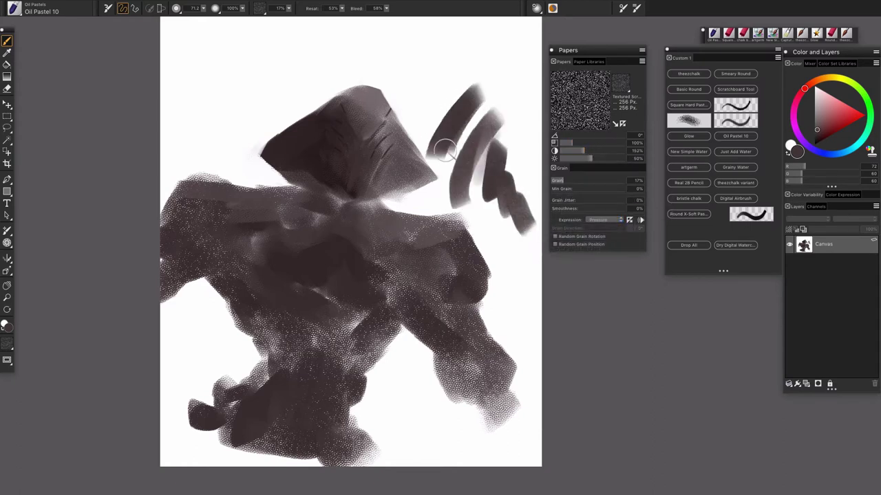
pyautogui.moveTo(488, 110); pyautogui.dragTo(461, 189)
pyautogui.moveTo(488, 54); pyautogui.dragTo(423, 100)
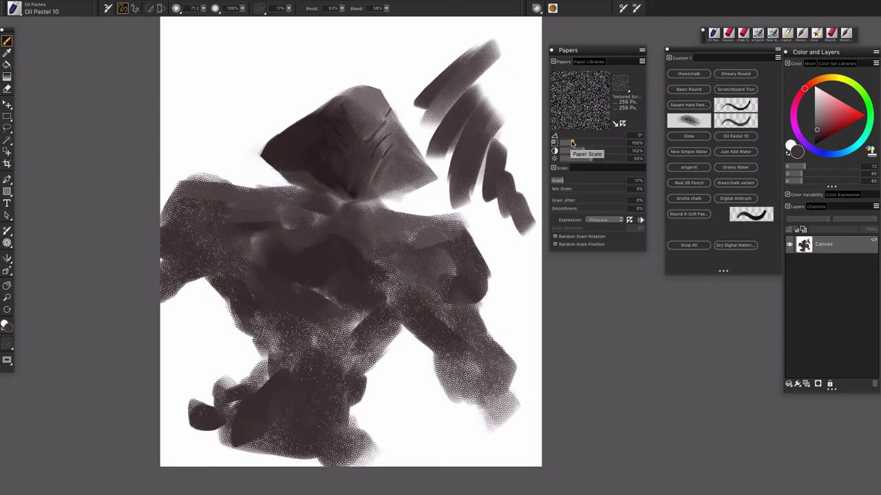
# - Increase the paper scale to about 154% and paint test strokes above the head
pyautogui.moveTo(573, 142); pyautogui.dragTo(582, 142)
pyautogui.moveTo(252, 89); pyautogui.dragTo(322, 28)
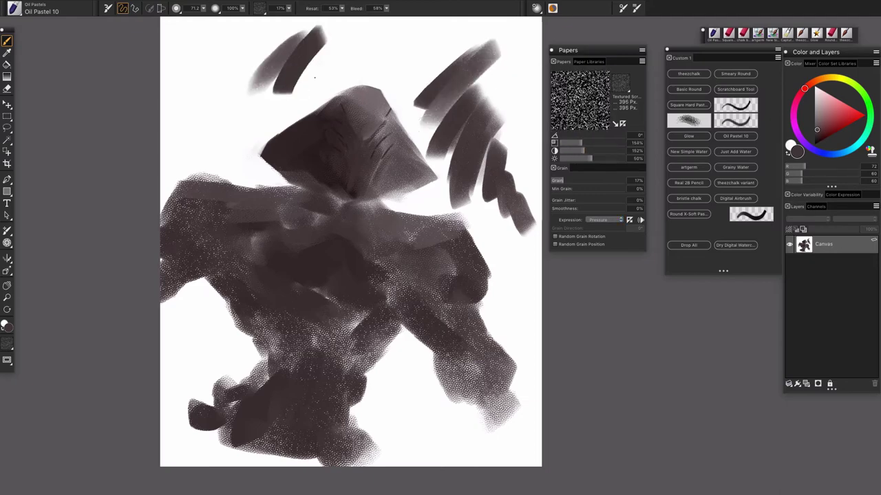
pyautogui.moveTo(308, 87)
pyautogui.mouseDown()
pyautogui.moveTo(339, 71)
pyautogui.moveTo(390, 68)
pyautogui.mouseUp()
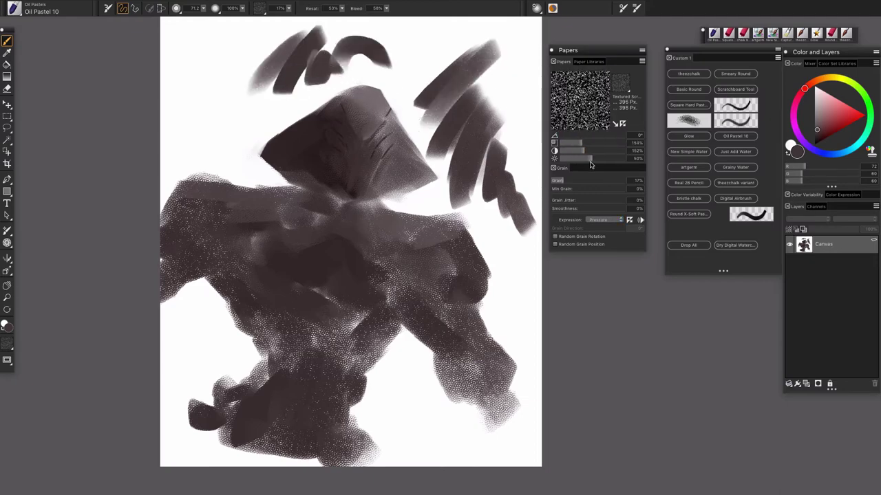
# - Try paper brightness at 49% and 68%, painting a scribble left of the head and a stroke across its lower right edge
pyautogui.moveTo(594, 160)
pyautogui.mouseDown()
pyautogui.moveTo(602, 159)
pyautogui.moveTo(590, 159)
pyautogui.mouseUp()
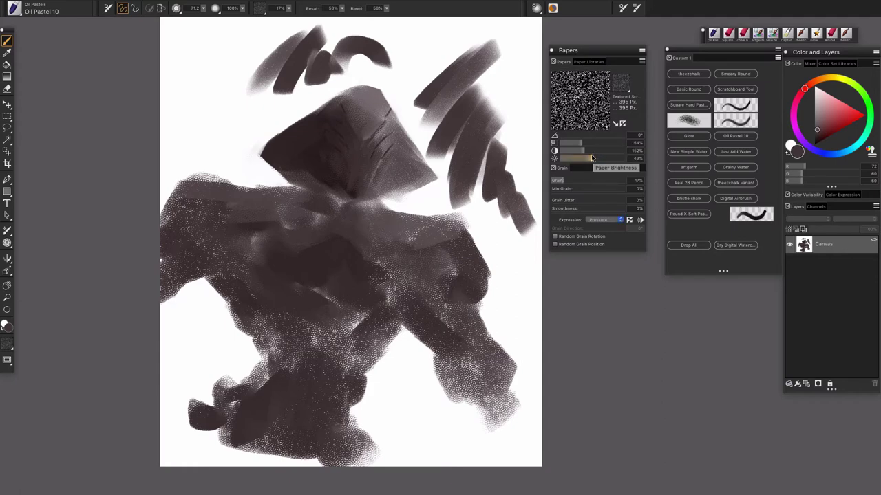
pyautogui.moveTo(176, 88)
pyautogui.mouseDown()
pyautogui.moveTo(220, 62)
pyautogui.moveTo(200, 119)
pyautogui.moveTo(245, 123)
pyautogui.mouseUp()
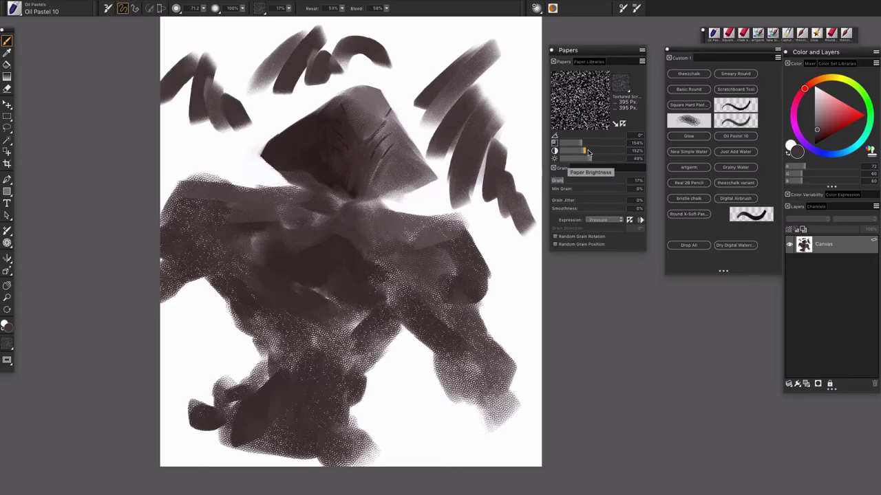
pyautogui.moveTo(596, 161); pyautogui.dragTo(604, 161)
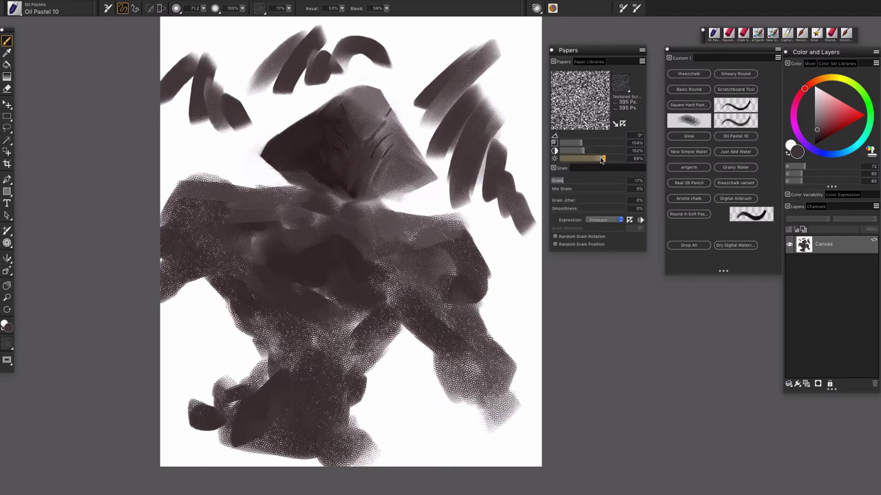
pyautogui.moveTo(344, 216); pyautogui.dragTo(447, 159)
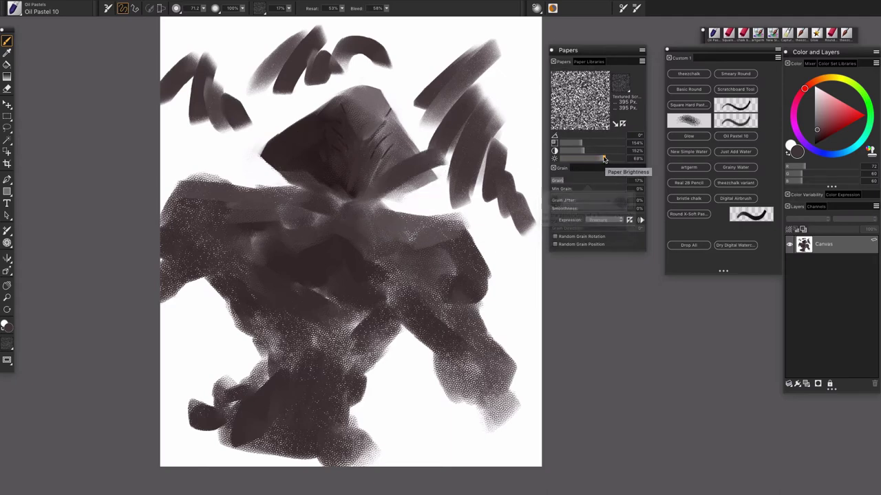
# - Raise the paper brightness to 94% and paint test strokes between the legs and right of the head, undoing the last one
pyautogui.moveTo(603, 158); pyautogui.dragTo(620, 159)
pyautogui.moveTo(413, 444)
pyautogui.mouseDown()
pyautogui.moveTo(389, 351)
pyautogui.moveTo(430, 427)
pyautogui.moveTo(457, 448)
pyautogui.mouseUp()
pyautogui.moveTo(523, 49); pyautogui.dragTo(507, 103)
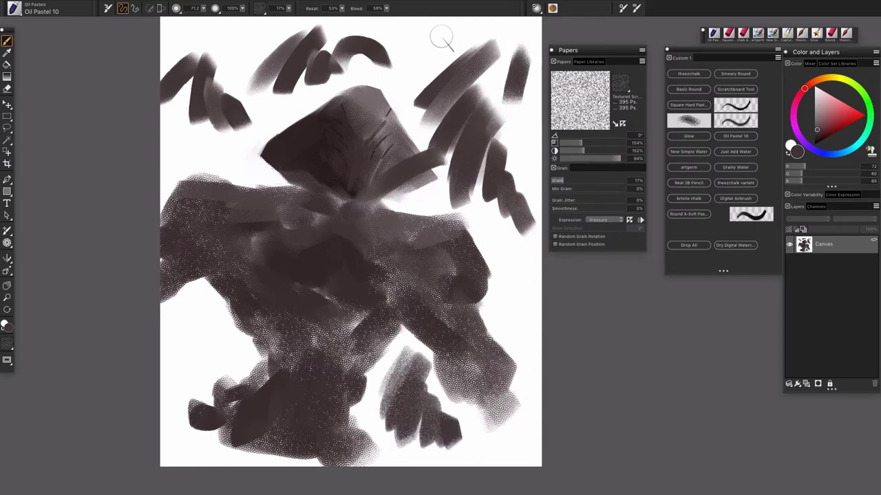
pyautogui.moveTo(447, 28)
pyautogui.mouseDown()
pyautogui.moveTo(406, 76)
pyautogui.moveTo(392, 69)
pyautogui.moveTo(390, 77)
pyautogui.mouseUp()
pyautogui.press('super+z')
# - Sample white from the background and start covering the test strokes along the head's right edge
pyautogui.keyDown('alt'); pyautogui.click(407, 93); pyautogui.keyUp('alt')
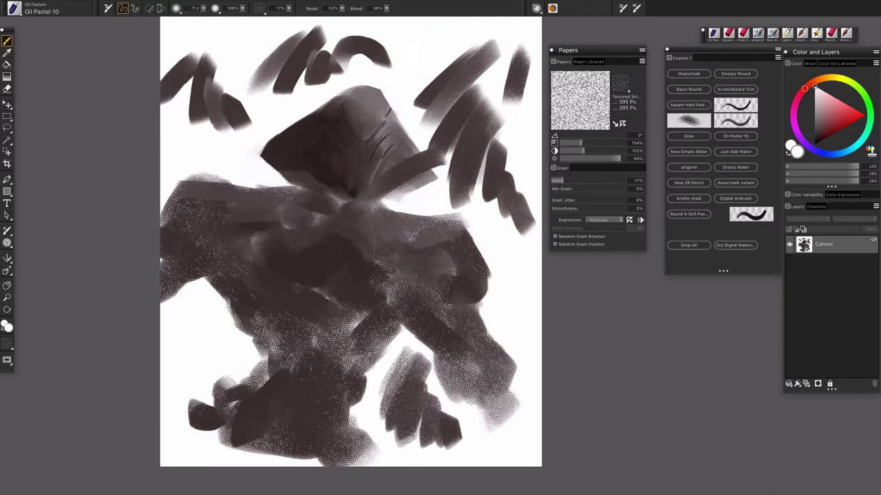
pyautogui.moveTo(378, 109)
pyautogui.mouseDown()
pyautogui.moveTo(361, 131)
pyautogui.moveTo(357, 124)
pyautogui.moveTo(367, 162)
pyautogui.moveTo(354, 197)
pyautogui.moveTo(389, 146)
pyautogui.moveTo(374, 186)
pyautogui.moveTo(406, 166)
pyautogui.mouseUp()
pyautogui.press('super+z')
pyautogui.moveTo(430, 140)
pyautogui.mouseDown()
pyautogui.moveTo(459, 181)
pyautogui.moveTo(424, 129)
pyautogui.moveTo(457, 157)
pyautogui.mouseUp()
# - Enlarge the brush to 152.8 and paint white over the remaining test strokes to the right of the head
pyautogui.press(']')
pyautogui.press(']')
pyautogui.press(']')
pyautogui.press(']')
pyautogui.press(']')
pyautogui.press(']')
pyautogui.press(']')
pyautogui.press(']')
pyautogui.moveTo(436, 114)
pyautogui.mouseDown()
pyautogui.moveTo(471, 185)
pyautogui.moveTo(423, 113)
pyautogui.moveTo(438, 62)
pyautogui.moveTo(496, 91)
pyautogui.moveTo(458, 69)
pyautogui.mouseUp()
pyautogui.moveTo(523, 48)
pyautogui.mouseDown()
pyautogui.moveTo(513, 74)
pyautogui.moveTo(517, 96)
pyautogui.mouseUp()
# - Paint white over the test strokes above and to the upper left of the head
pyautogui.moveTo(220, 82)
pyautogui.mouseDown()
pyautogui.moveTo(171, 86)
pyautogui.moveTo(285, 58)
pyautogui.mouseUp()
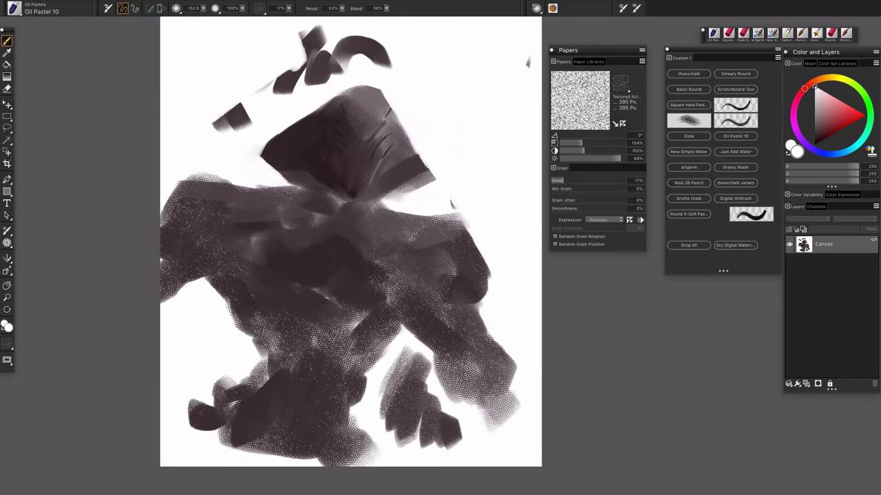
pyautogui.moveTo(227, 117)
pyautogui.mouseDown()
pyautogui.moveTo(260, 108)
pyautogui.moveTo(342, 63)
pyautogui.moveTo(404, 47)
pyautogui.mouseUp()
pyautogui.moveTo(316, 78); pyautogui.dragTo(248, 127)
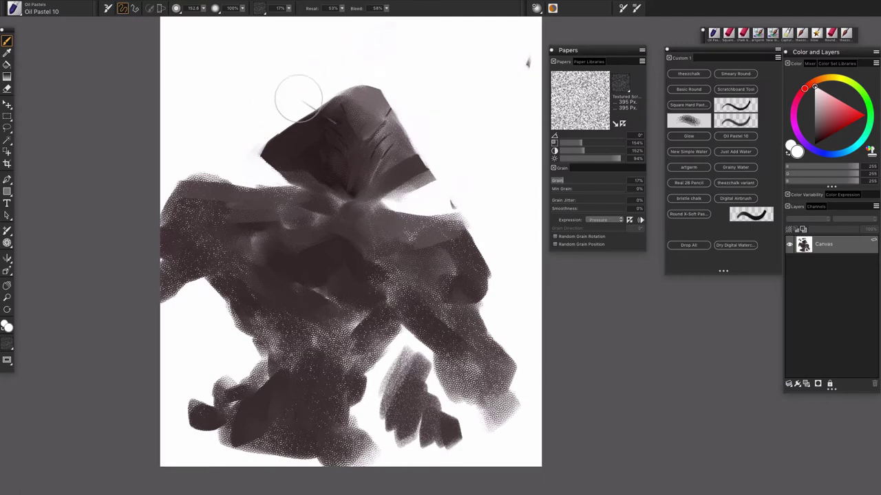
# - Outline the tops of both shoulders with sampled dark brown at brush size 16.2
pyautogui.keyDown('alt'); pyautogui.click(324, 172); pyautogui.keyUp('alt')
pyautogui.moveTo(317, 184); pyautogui.dragTo(320, 186)
pyautogui.moveTo(193, 190)
pyautogui.mouseDown()
pyautogui.moveTo(205, 175)
pyautogui.moveTo(231, 180)
pyautogui.moveTo(178, 200)
pyautogui.moveTo(165, 233)
pyautogui.mouseUp()
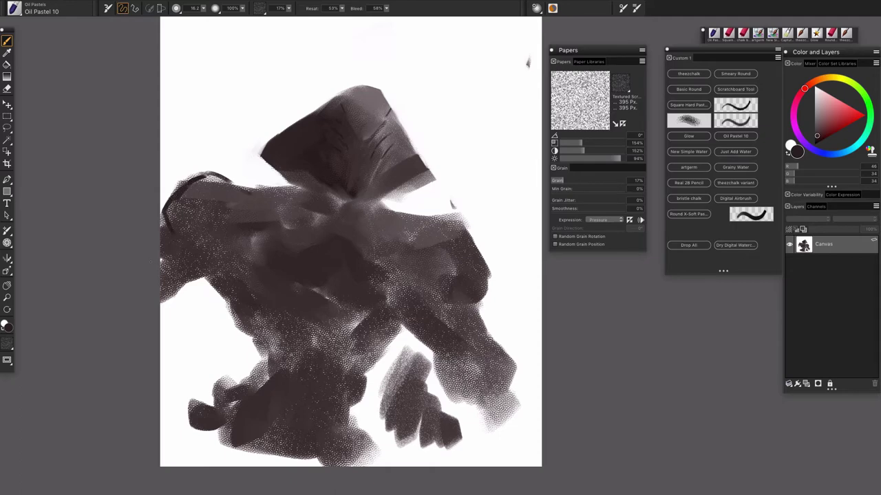
pyautogui.moveTo(401, 218); pyautogui.dragTo(474, 226)
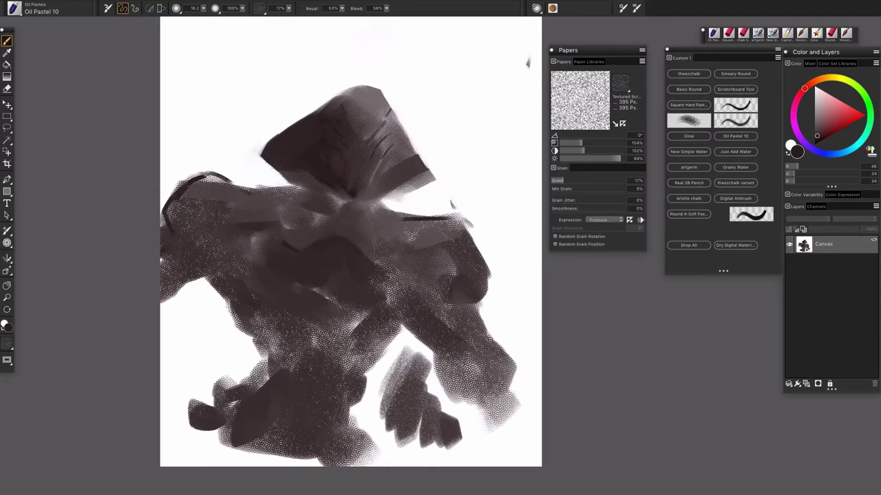
# - Draw dark armour lines across the chest, with hooked shapes on both sides and a line running to the right shoulder
pyautogui.moveTo(239, 194)
pyautogui.mouseDown()
pyautogui.moveTo(223, 218)
pyautogui.moveTo(259, 222)
pyautogui.mouseUp()
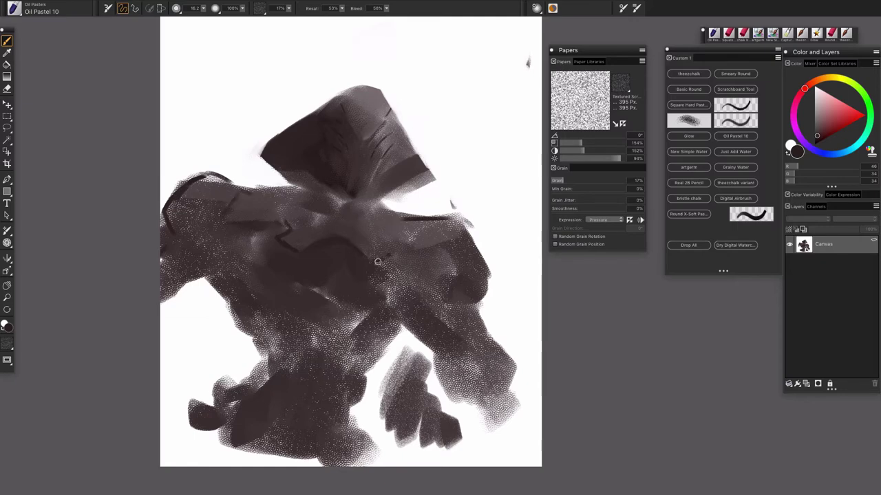
pyautogui.moveTo(377, 261)
pyautogui.mouseDown()
pyautogui.moveTo(400, 253)
pyautogui.moveTo(398, 240)
pyautogui.mouseUp()
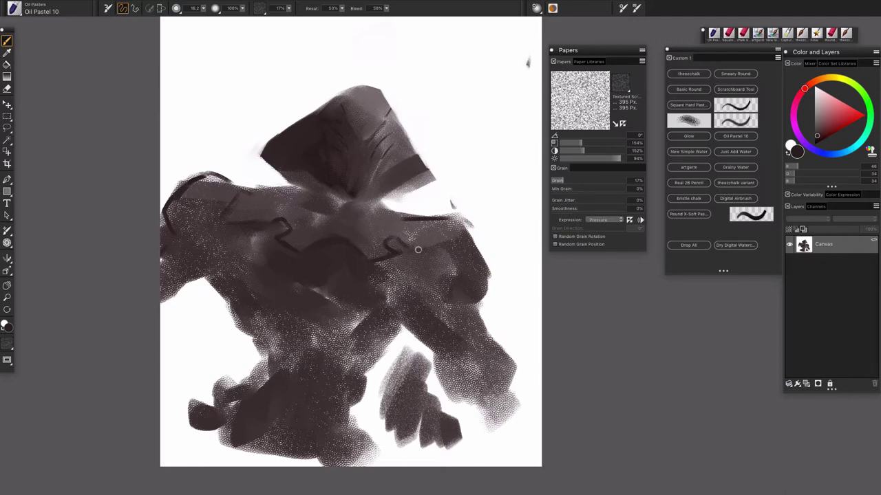
pyautogui.moveTo(434, 252); pyautogui.dragTo(463, 231)
# - Refine the head's lower edges with thin dark lines and white, undoing the last strokes
pyautogui.moveTo(388, 192)
pyautogui.mouseDown()
pyautogui.moveTo(433, 178)
pyautogui.moveTo(384, 194)
pyautogui.mouseUp()
pyautogui.hotkey('shift', 's')
pyautogui.moveTo(296, 181)
pyautogui.mouseDown()
pyautogui.moveTo(262, 156)
pyautogui.moveTo(297, 180)
pyautogui.mouseUp()
pyautogui.hotkey('ctrl', 'z')
pyautogui.hotkey('ctrl', 'z')
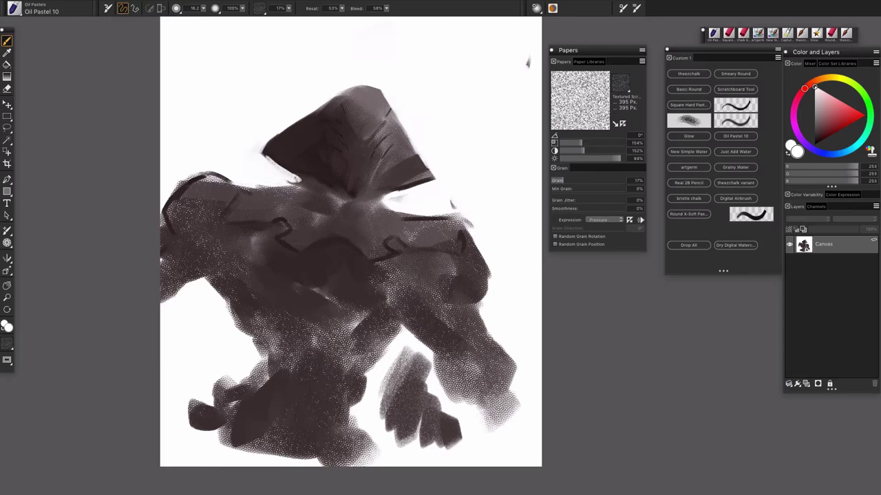
# - Deepen the head's central crease and fold lines with brown tones sampled from the head
pyautogui.keyDown('alt'); pyautogui.click(343, 141); pyautogui.keyUp('alt')
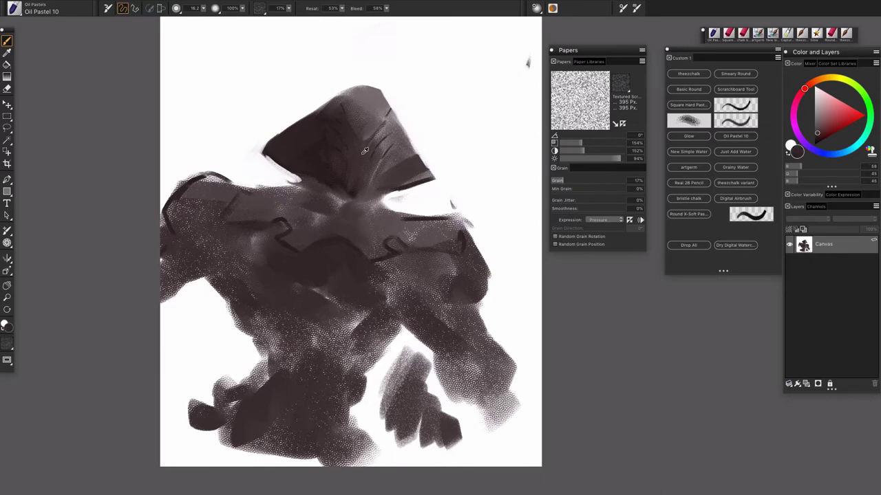
pyautogui.keyDown('alt'); pyautogui.click(366, 135); pyautogui.keyUp('alt')
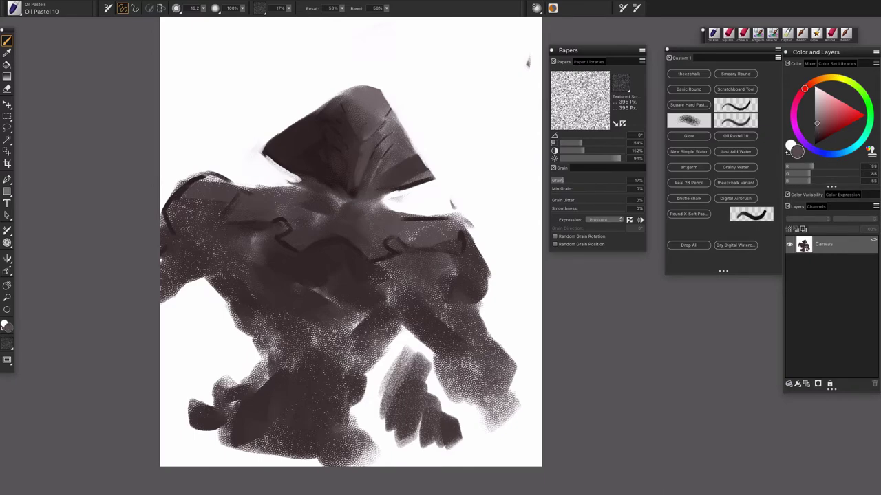
pyautogui.keyDown('alt'); pyautogui.click(351, 166); pyautogui.keyUp('alt')
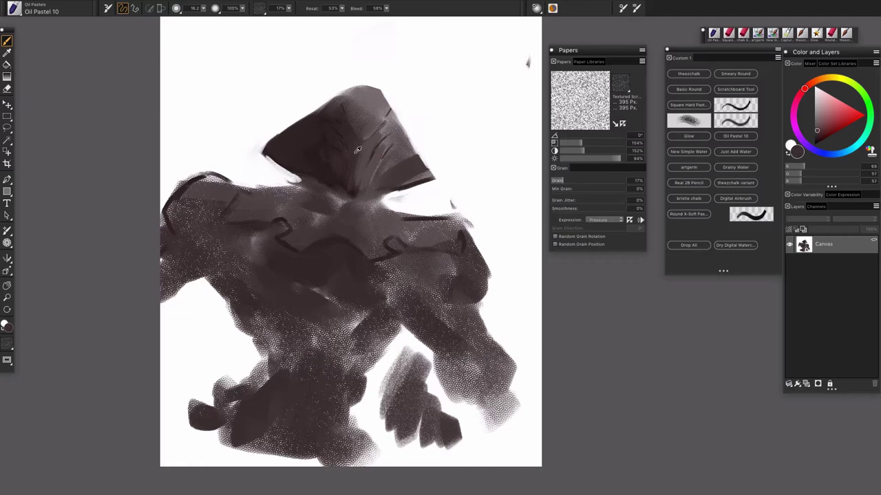
pyautogui.keyDown('alt'); pyautogui.click(352, 191); pyautogui.keyUp('alt')
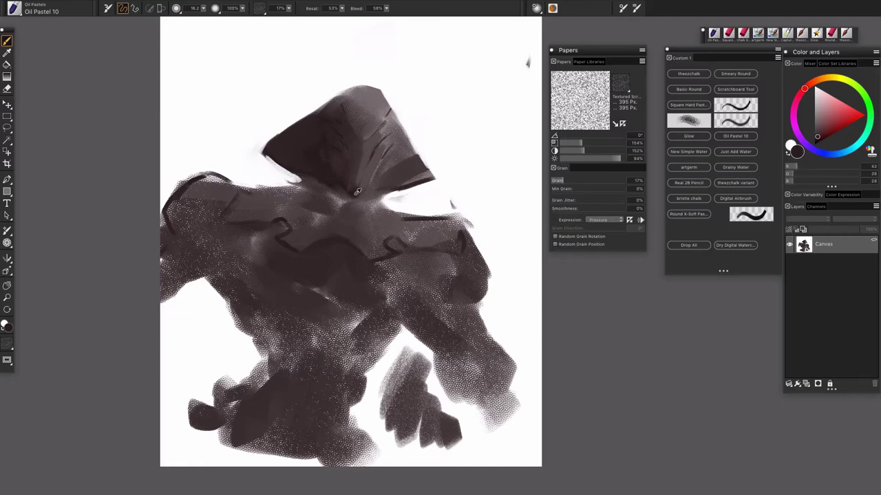
pyautogui.moveTo(355, 179); pyautogui.dragTo(355, 177)
# - Draw thin dark lines on both sides of the chest and extend the hooked armour lines at brush size 6.7
pyautogui.moveTo(214, 249); pyautogui.dragTo(224, 242)
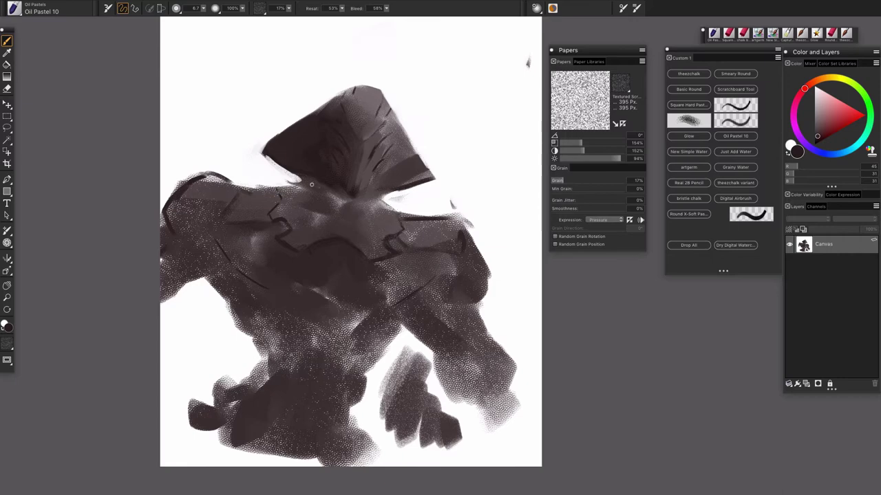
pyautogui.moveTo(339, 189); pyautogui.dragTo(346, 189)
pyautogui.moveTo(313, 184); pyautogui.dragTo(315, 186)
pyautogui.hotkey('ctrl', '-')
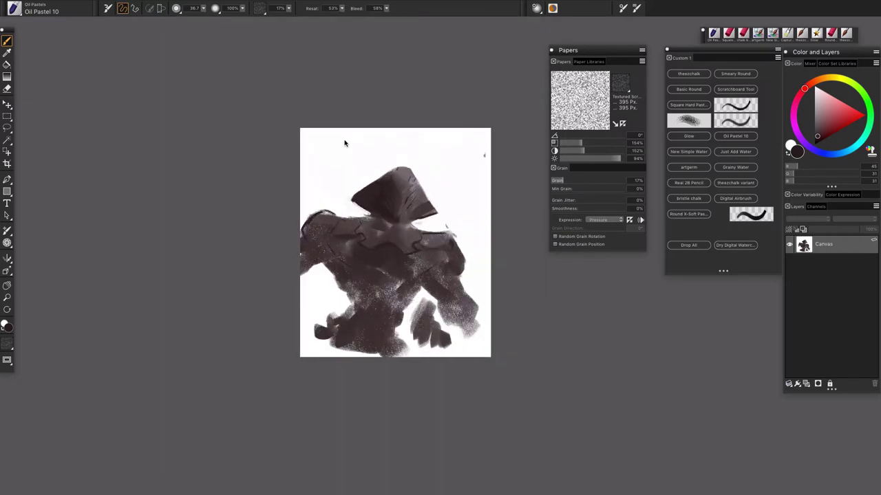
# - Paint a sampled mid brown over the top of the figure's right-hand shoulder at brush size 36.7
pyautogui.press('super+plus')
pyautogui.press('super+plus')
pyautogui.moveTo(452, 327); pyautogui.dragTo(467, 288)
pyautogui.keyDown('alt'); pyautogui.click(463, 189); pyautogui.keyUp('alt')
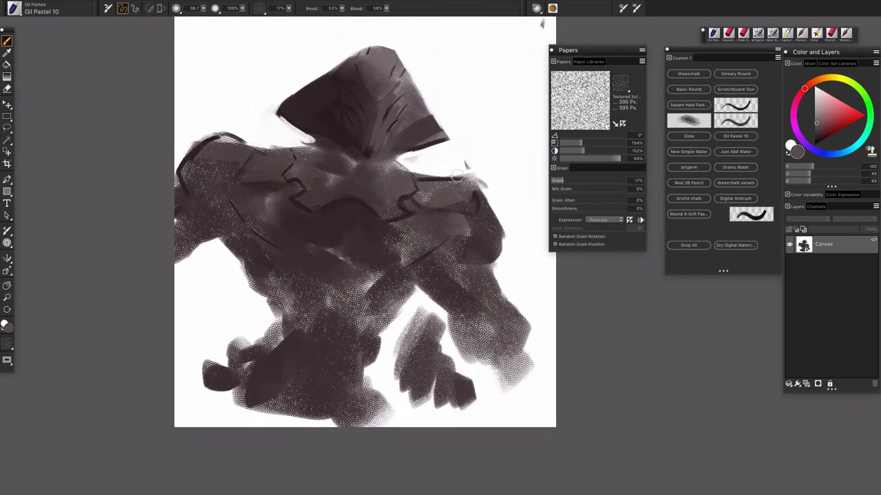
# - Fill out both sides of the waist and the underarm with sampled dark brown at brush size 72.6
pyautogui.moveTo(431, 209); pyautogui.dragTo(435, 212)
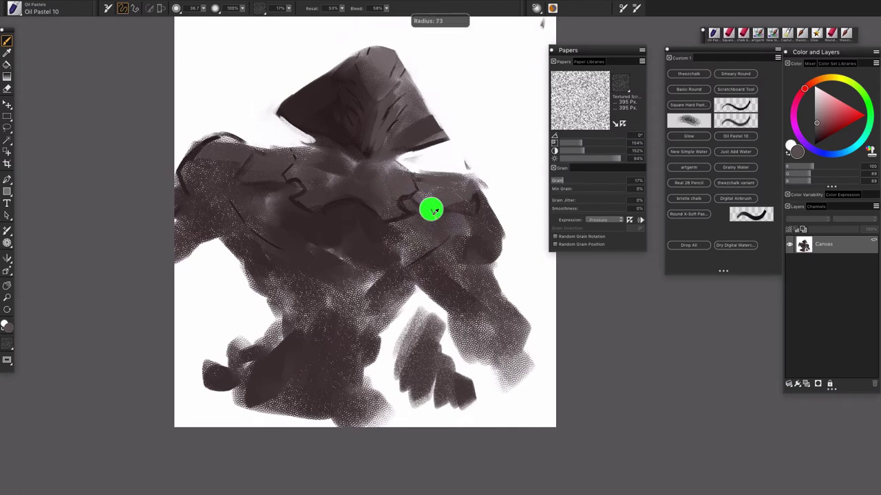
pyautogui.keyDown('alt'); pyautogui.click(256, 265); pyautogui.keyUp('alt')
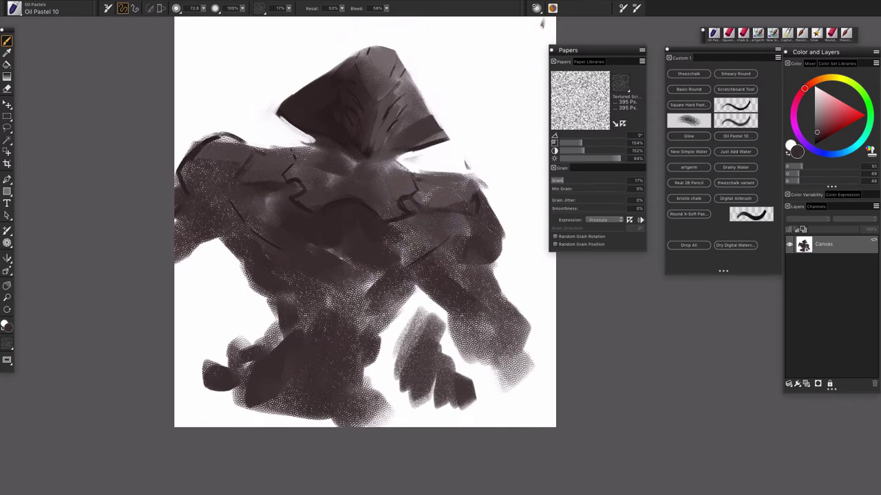
pyautogui.moveTo(294, 319); pyautogui.dragTo(284, 335)
pyautogui.moveTo(373, 310)
pyautogui.mouseDown()
pyautogui.moveTo(404, 305)
pyautogui.moveTo(384, 335)
pyautogui.mouseUp()
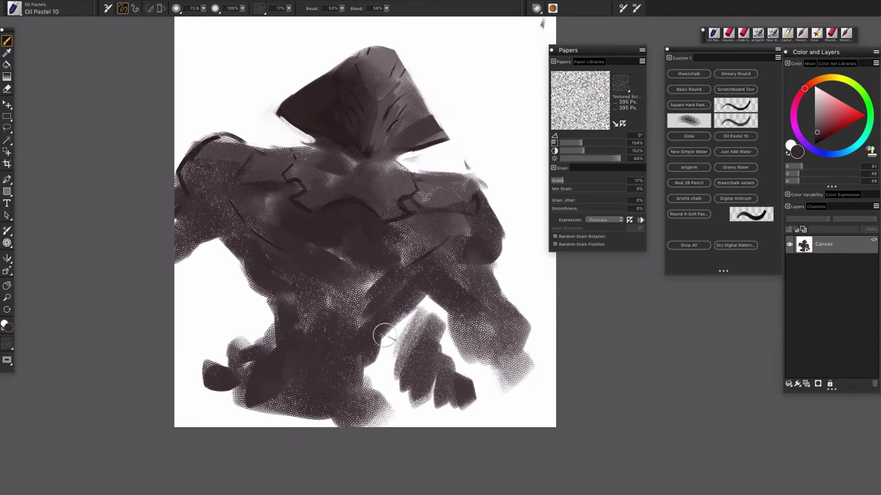
# - Paint sampled white over the separate patch of test strokes between the torso and the right-hand arm
pyautogui.keyDown('alt'); pyautogui.click(387, 354); pyautogui.keyUp('alt')
pyautogui.moveTo(392, 366)
pyautogui.mouseDown()
pyautogui.moveTo(419, 317)
pyautogui.moveTo(421, 390)
pyautogui.mouseUp()
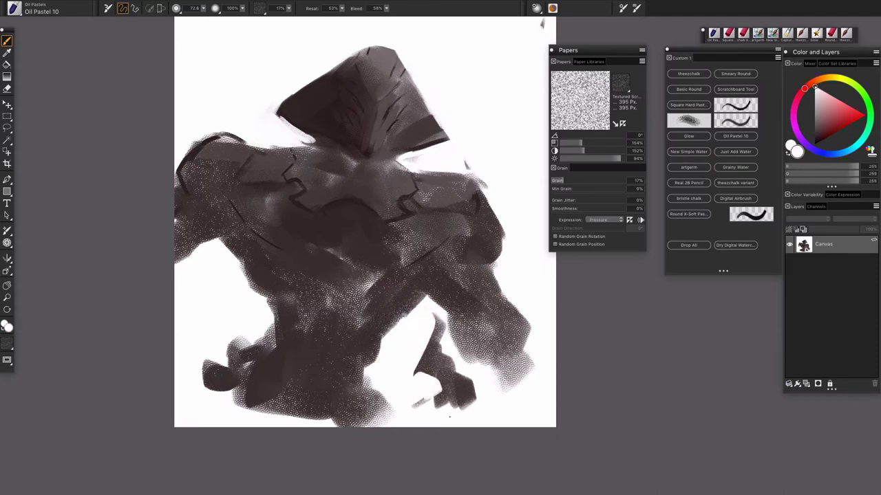
pyautogui.moveTo(449, 417)
pyautogui.mouseDown()
pyautogui.moveTo(438, 317)
pyautogui.moveTo(416, 405)
pyautogui.moveTo(468, 406)
pyautogui.mouseUp()
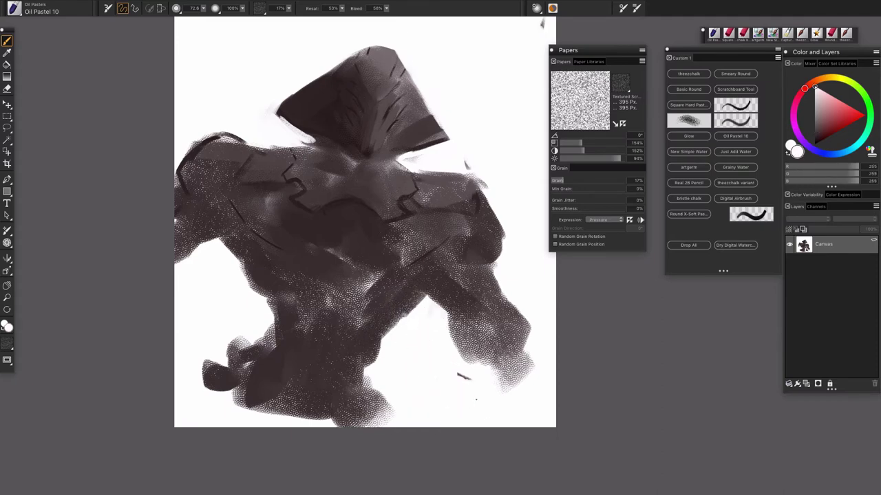
# - Outline and lengthen the right-hand forearm with sampled dark brown at brush size 37.6
pyautogui.keyDown('alt'); pyautogui.click(454, 286); pyautogui.keyUp('alt')
pyautogui.moveTo(446, 304); pyautogui.dragTo(519, 386)
pyautogui.moveTo(506, 319)
pyautogui.mouseDown()
pyautogui.moveTo(528, 335)
pyautogui.moveTo(540, 405)
pyautogui.moveTo(509, 386)
pyautogui.moveTo(525, 335)
pyautogui.mouseUp()
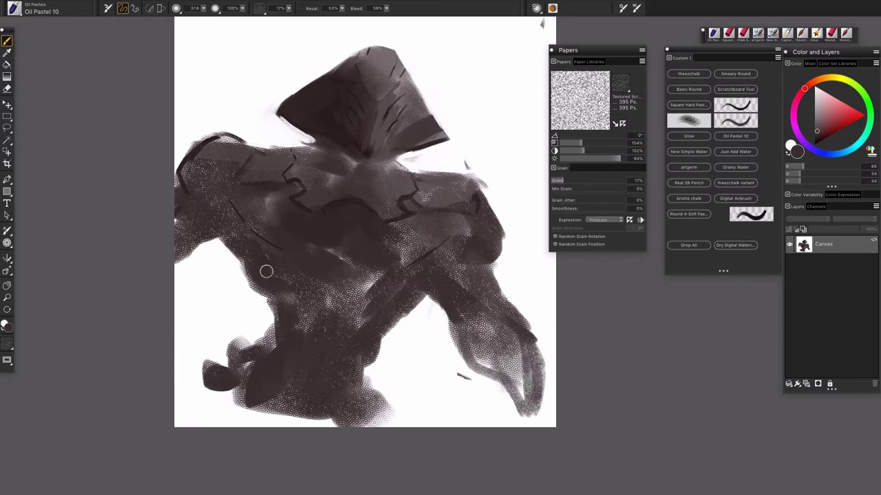
# - Add a light grey stroke between the head's fold lines at brush size 15
pyautogui.keyDown('alt'); pyautogui.click(379, 110); pyautogui.keyUp('alt')
pyautogui.keyDown('alt'); pyautogui.click(399, 163); pyautogui.keyUp('alt')
pyautogui.press('[')
pyautogui.press('[')
pyautogui.press('[')
pyautogui.press('[')
pyautogui.press('[')
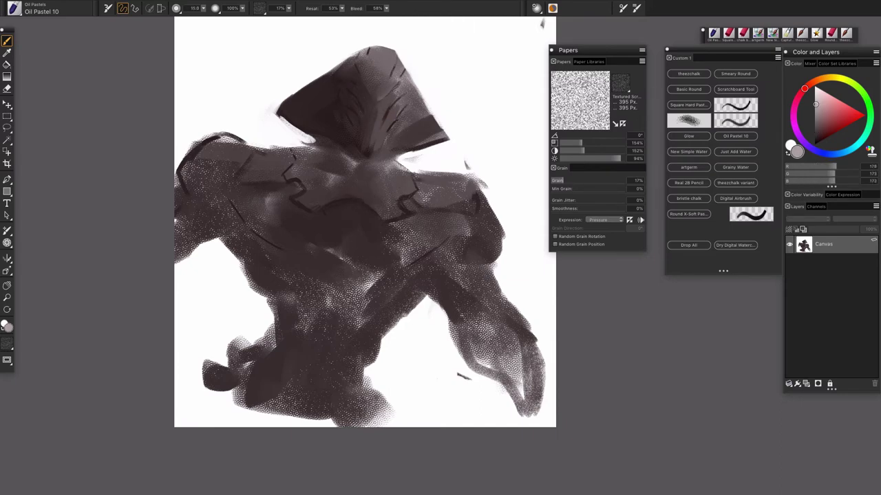
pyautogui.moveTo(397, 90); pyautogui.dragTo(382, 115)
# - Build up grey highlights along the folds and crest of the head's lit side with sampled tones
pyautogui.keyDown('alt'); pyautogui.click(405, 83); pyautogui.keyUp('alt')
pyautogui.keyDown('alt'); pyautogui.click(400, 87); pyautogui.keyUp('alt')
pyautogui.keyDown('alt'); pyautogui.click(382, 106); pyautogui.keyUp('alt')
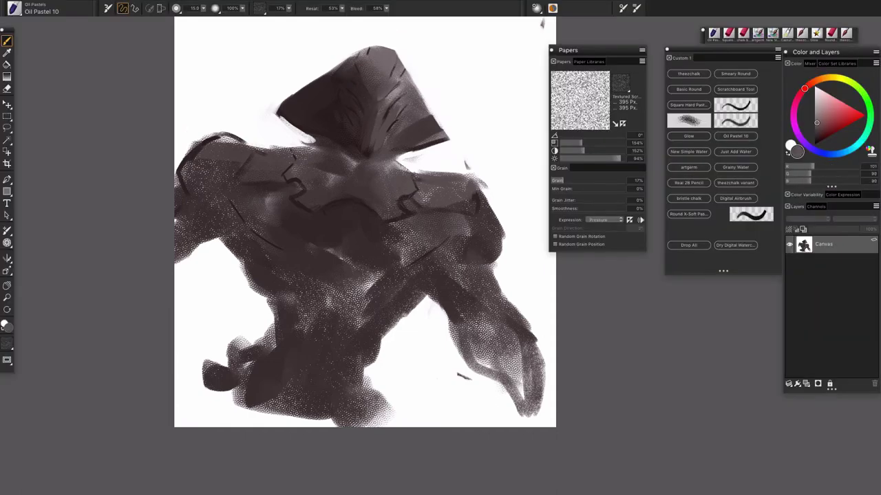
pyautogui.keyDown('alt'); pyautogui.click(396, 88); pyautogui.keyUp('alt')
pyautogui.moveTo(387, 105); pyautogui.dragTo(378, 126)
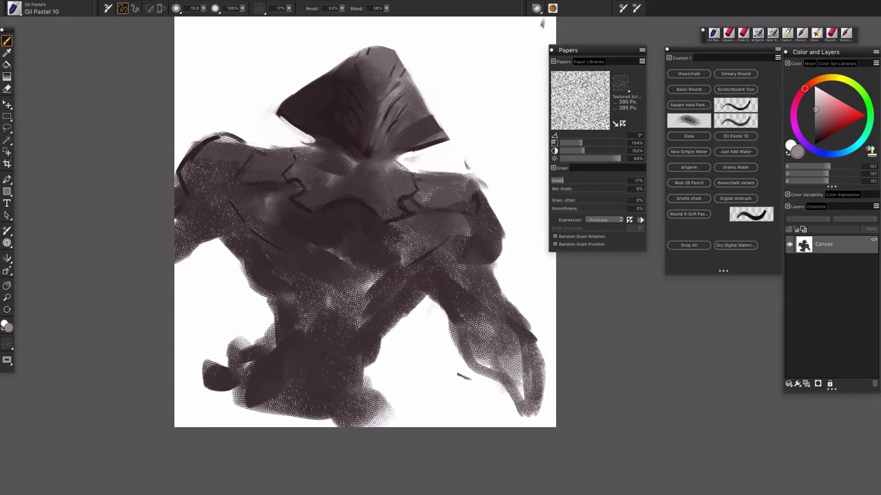
pyautogui.moveTo(393, 57); pyautogui.dragTo(388, 79)
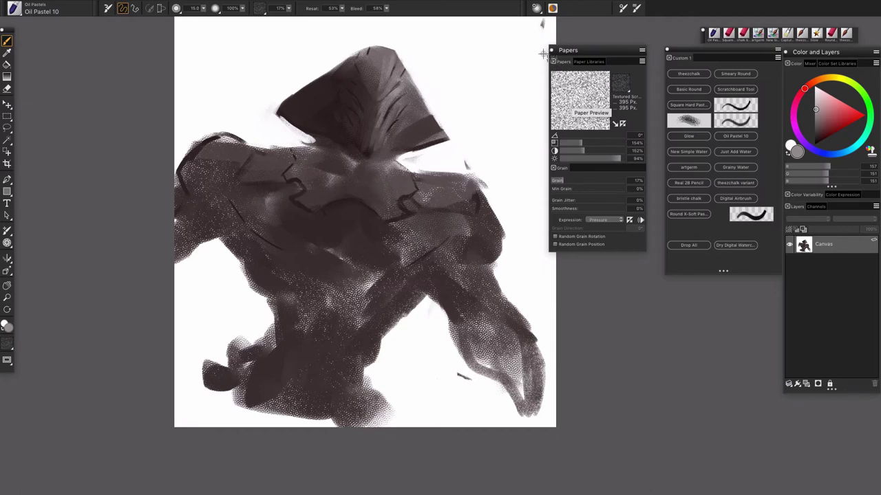
# - Capture a screenshot of the Papers panel with its grain settings
pyautogui.moveTo(547, 38); pyautogui.dragTo(631, 269)
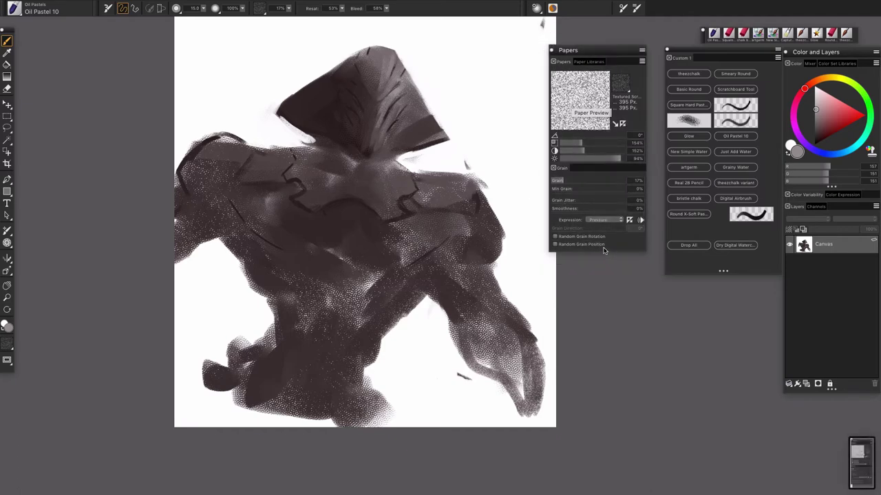
# - Lighten the right half of the upper chest plate with sampled greys at brush size 36.7
pyautogui.moveTo(446, 224); pyautogui.dragTo(453, 251)
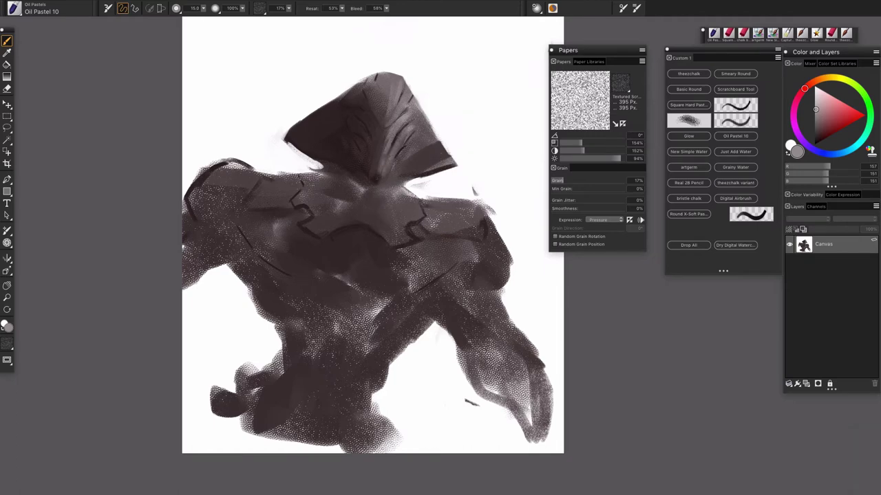
pyautogui.scroll(-3, 362, 239)
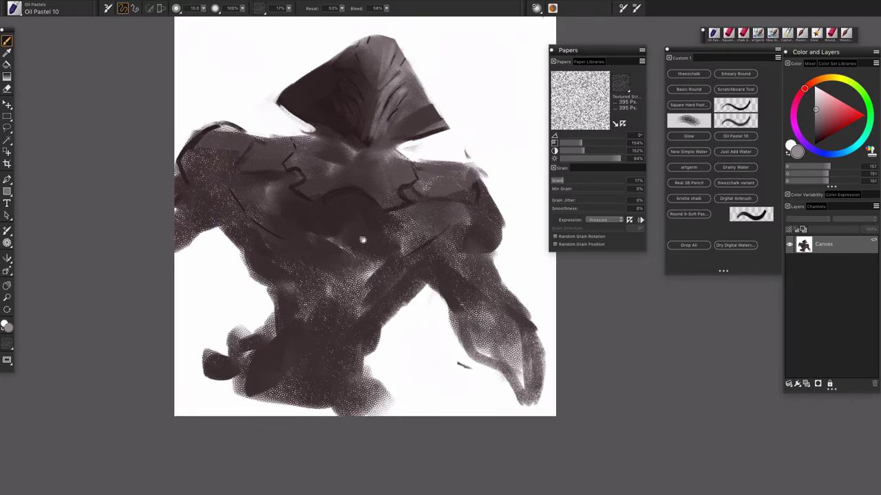
pyautogui.moveTo(397, 154)
pyautogui.mouseDown()
pyautogui.moveTo(372, 174)
pyautogui.moveTo(377, 184)
pyautogui.moveTo(399, 167)
pyautogui.moveTo(409, 182)
pyautogui.moveTo(414, 172)
pyautogui.moveTo(389, 193)
pyautogui.moveTo(383, 160)
pyautogui.mouseUp()
pyautogui.keyDown('alt'); pyautogui.click(386, 180); pyautogui.keyUp('alt')
pyautogui.keyDown('alt'); pyautogui.click(398, 173); pyautogui.keyUp('alt')
pyautogui.keyDown('alt'); pyautogui.click(392, 190); pyautogui.keyUp('alt')
# - Darken the shadow beneath the head and along the left side of the neck with sampled dark browns
pyautogui.keyDown('alt'); pyautogui.click(371, 142); pyautogui.keyUp('alt')
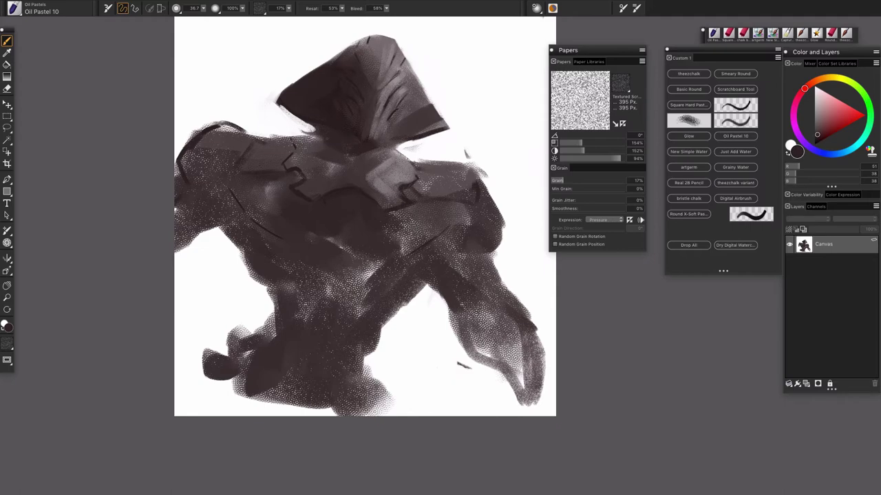
pyautogui.keyDown('alt'); pyautogui.click(346, 148); pyautogui.keyUp('alt')
pyautogui.moveTo(313, 143); pyautogui.dragTo(296, 139)
# - Blend sampled light greys across the top of the chest plate just below the head
pyautogui.keyDown('alt'); pyautogui.click(377, 155); pyautogui.keyUp('alt')
pyautogui.keyDown('alt'); pyautogui.click(393, 158); pyautogui.keyUp('alt')
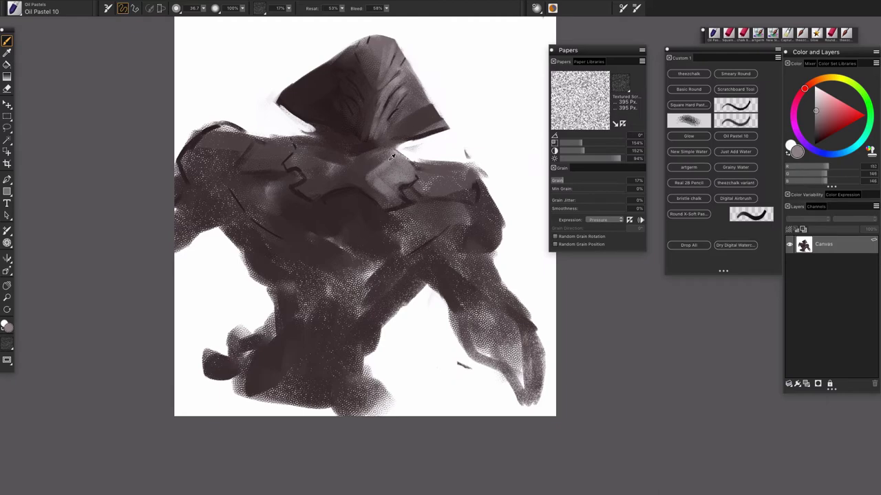
pyautogui.moveTo(392, 159); pyautogui.dragTo(356, 162)
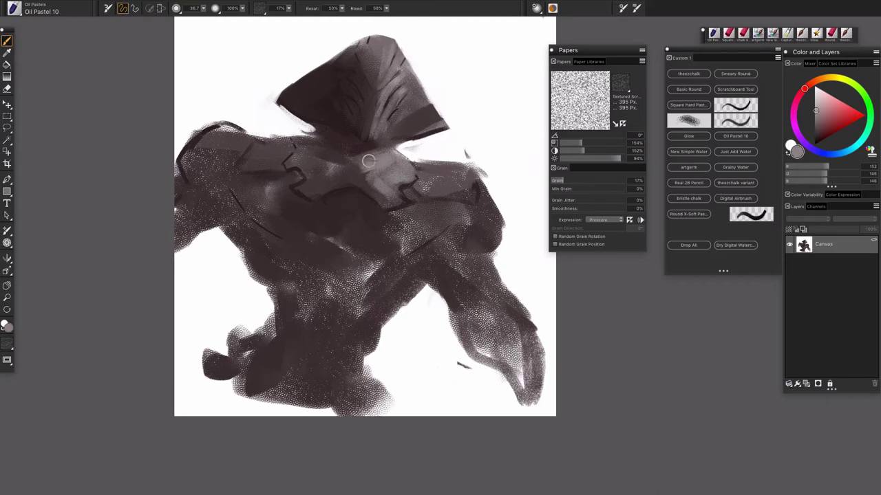
pyautogui.keyDown('alt'); pyautogui.click(371, 159); pyautogui.keyUp('alt')
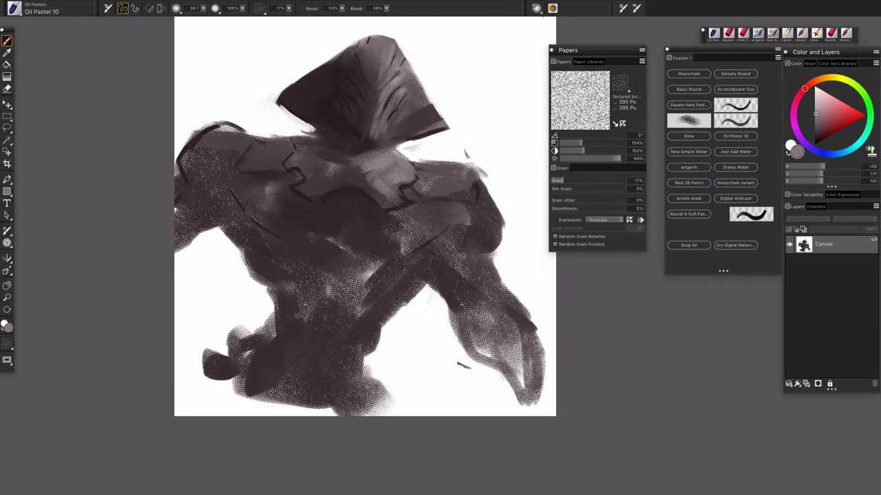
pyautogui.keyDown('alt'); pyautogui.click(368, 160); pyautogui.keyUp('alt')
# - Shape the lower right edge of a round dark form on the chest with sampled greys at brush size 43.3
pyautogui.press(']')
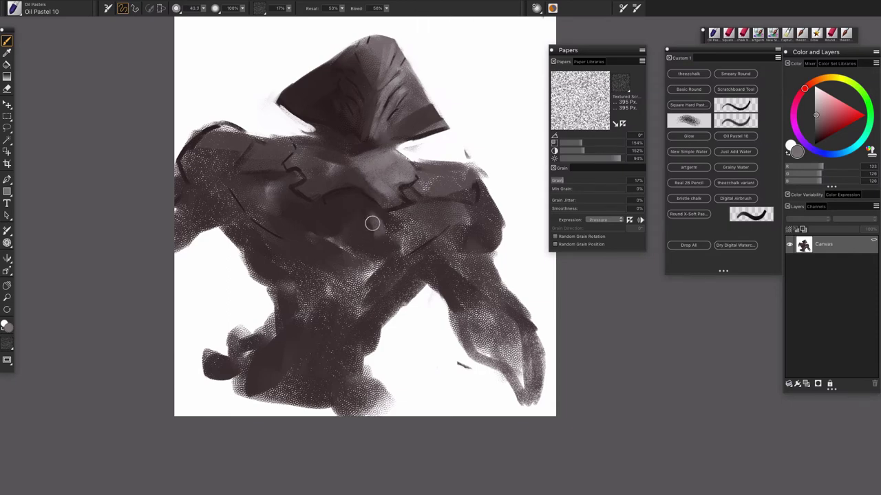
pyautogui.keyDown('alt'); pyautogui.click(355, 228); pyautogui.keyUp('alt')
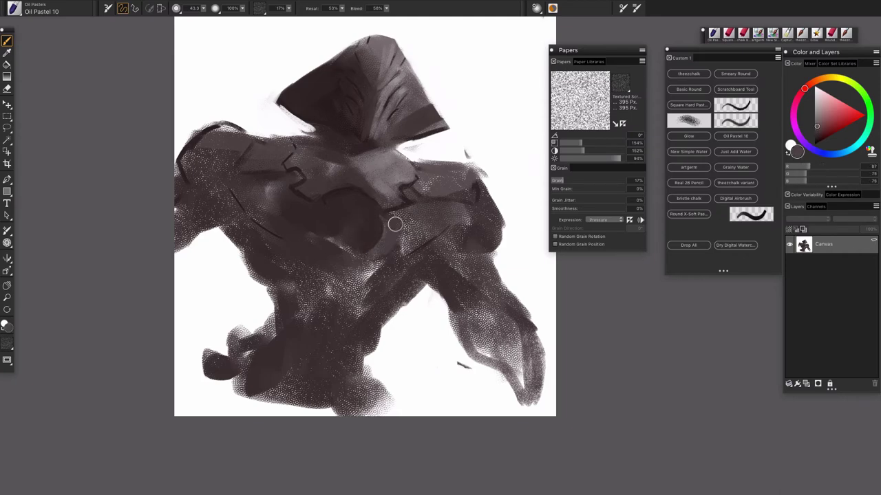
pyautogui.keyDown('alt'); pyautogui.click(377, 248); pyautogui.keyUp('alt')
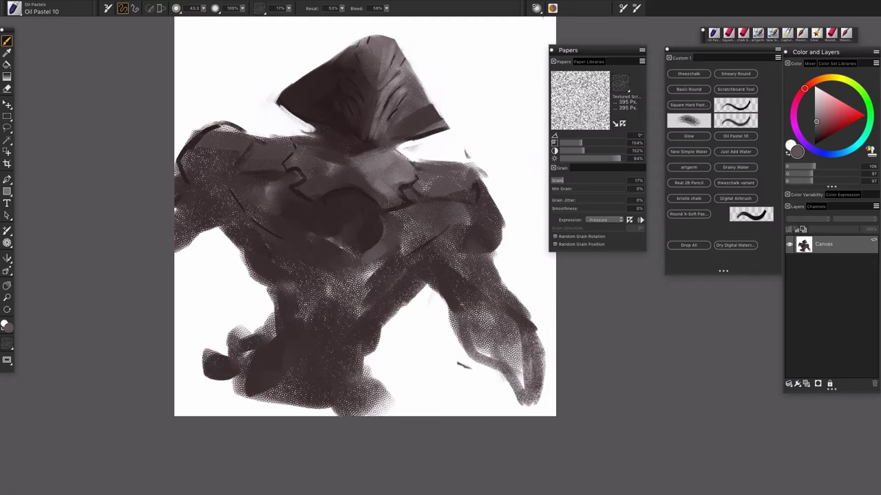
pyautogui.keyDown('alt'); pyautogui.click(343, 234); pyautogui.keyUp('alt')
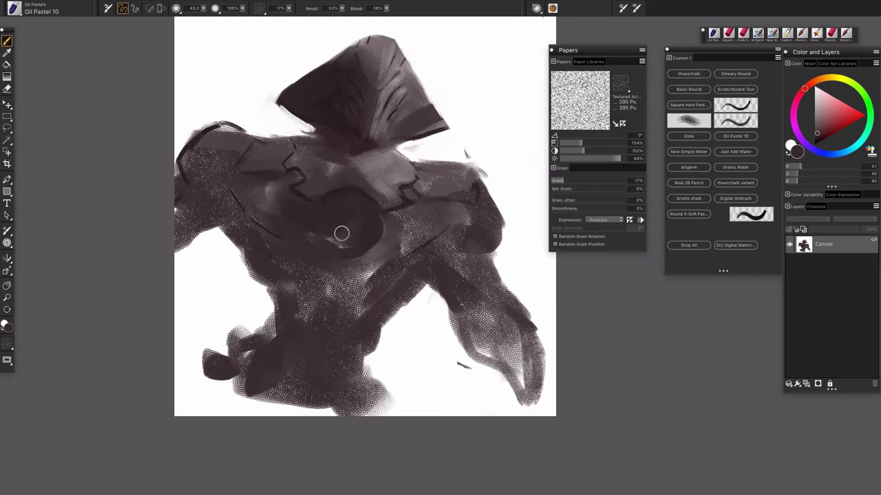
# - Smooth a sampled brown around the circle's left edge and over the left chest, enlarging the brush to about 53
pyautogui.keyDown('alt'); pyautogui.click(313, 213); pyautogui.keyUp('alt')
pyautogui.moveTo(307, 215); pyautogui.dragTo(311, 233)
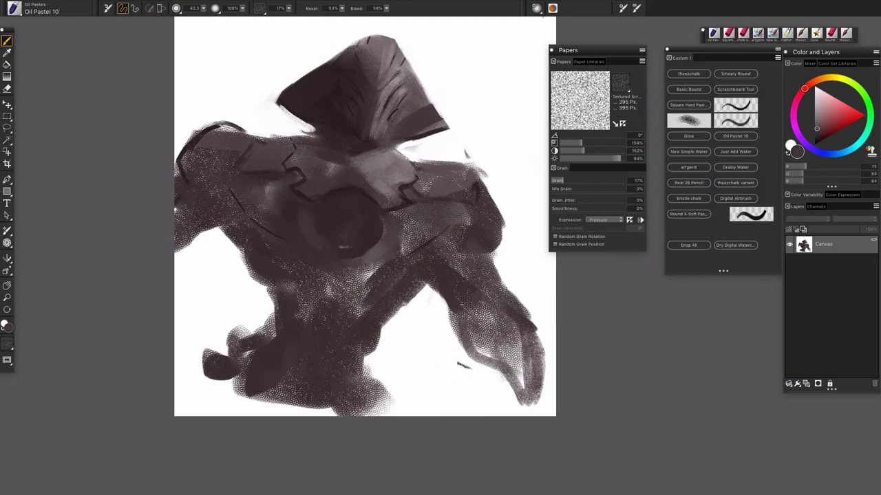
pyautogui.moveTo(309, 203); pyautogui.dragTo(306, 230)
pyautogui.press(']')
pyautogui.press(']')
pyautogui.moveTo(271, 197); pyautogui.dragTo(255, 217)
# - Round out the dark chest circle with sampled dark brown and add a lighter crescent inside it
pyautogui.keyDown('alt'); pyautogui.click(328, 227); pyautogui.keyUp('alt')
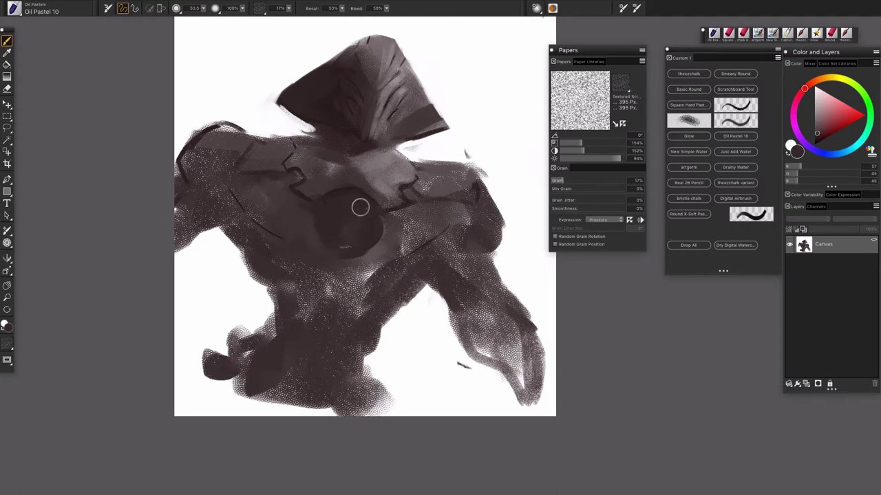
pyautogui.keyDown('alt'); pyautogui.click(295, 168); pyautogui.keyUp('alt')
pyautogui.moveTo(297, 168); pyautogui.dragTo(326, 202)
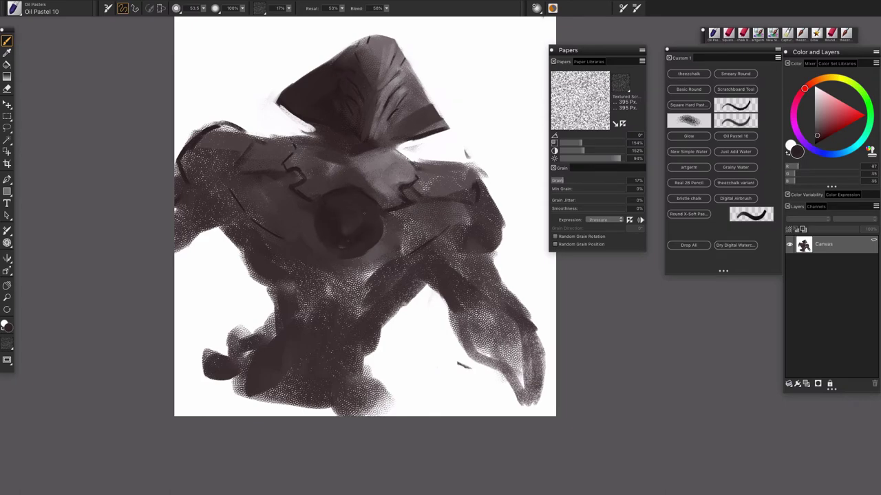
# - Clean up the white beneath the head's right edge and cover the dark patch in its lower right corner with sampled grey
pyautogui.scroll(2, 432, 225)
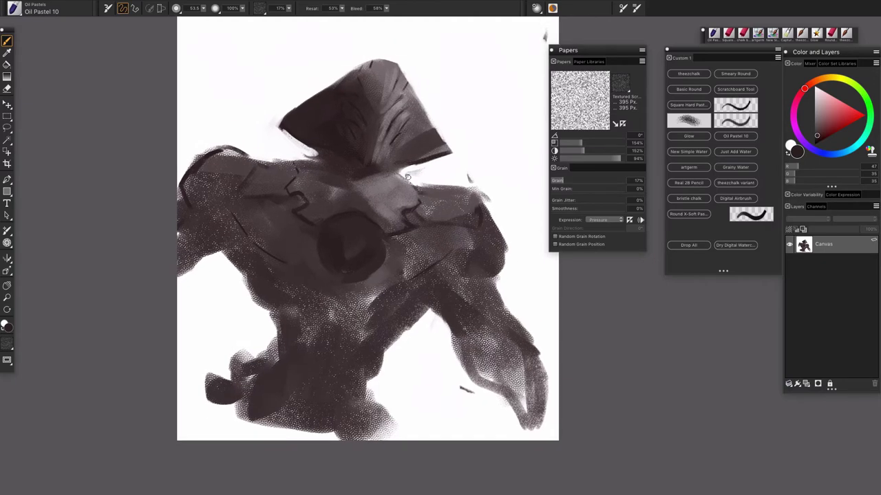
pyautogui.keyDown('alt'); pyautogui.click(275, 141); pyautogui.keyUp('alt')
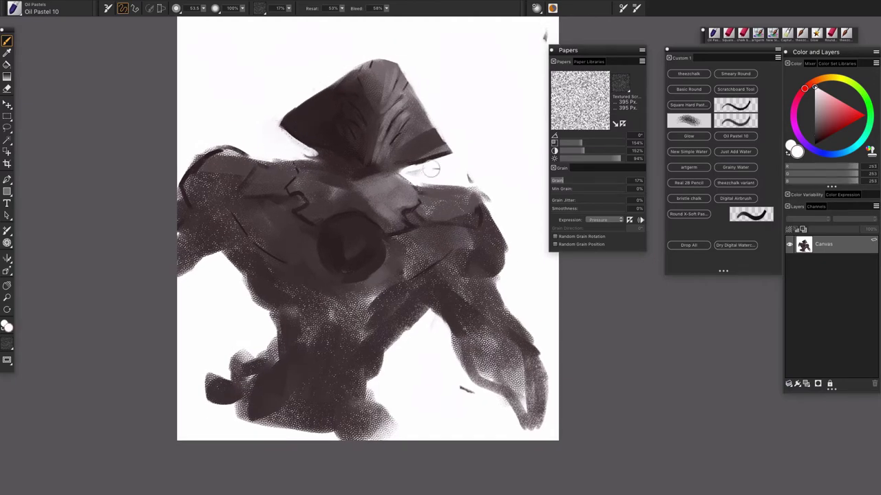
pyautogui.keyDown('alt'); pyautogui.click(418, 132); pyautogui.keyUp('alt')
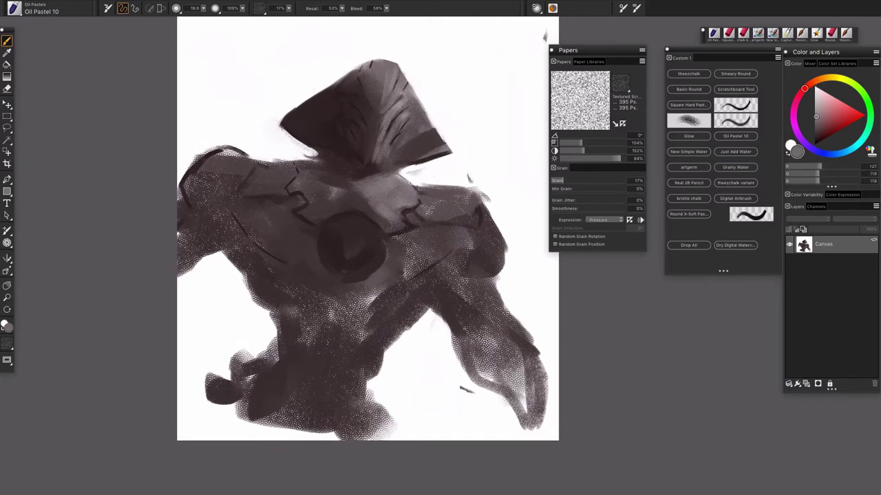
pyautogui.moveTo(413, 138)
pyautogui.mouseDown()
pyautogui.moveTo(434, 138)
pyautogui.moveTo(429, 149)
pyautogui.moveTo(437, 141)
pyautogui.mouseUp()
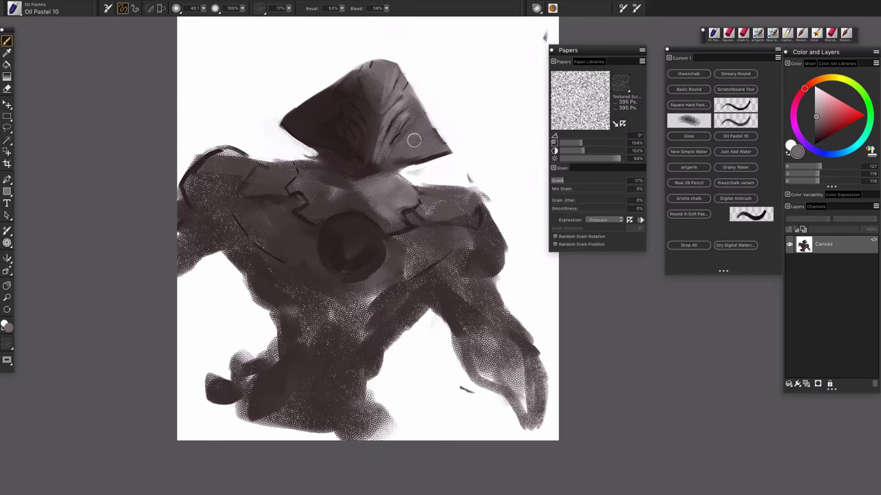
# - Paint white dabs beneath the head's lower left and lower right edges with sampled white at brush size 26.9
pyautogui.keyDown('alt'); pyautogui.click(325, 134); pyautogui.keyUp('alt')
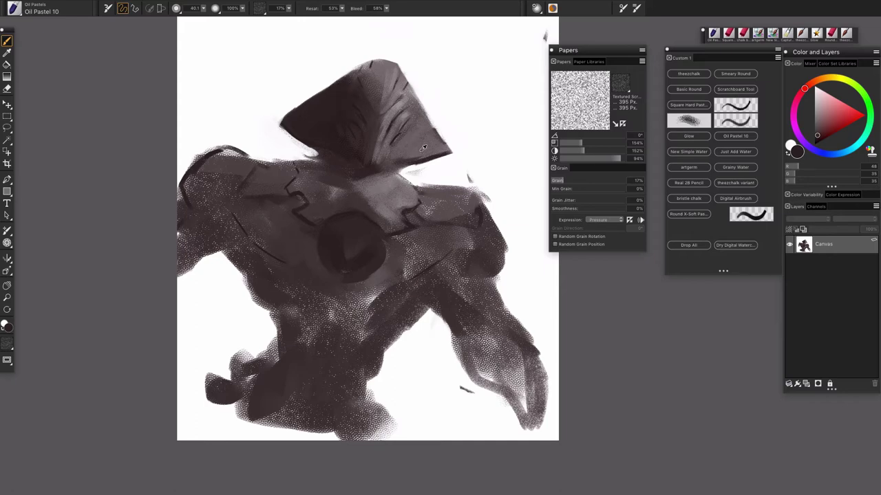
pyautogui.keyDown('alt'); pyautogui.click(442, 165); pyautogui.keyUp('alt')
pyautogui.moveTo(428, 171); pyautogui.dragTo(434, 170)
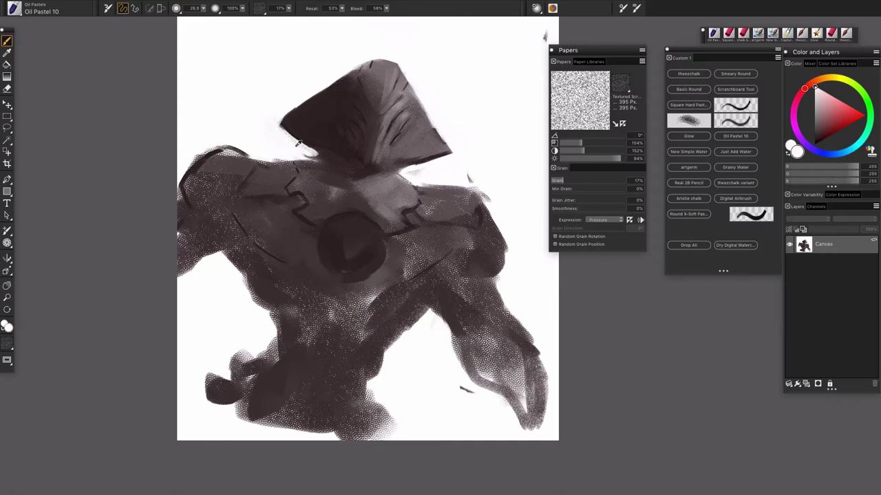
pyautogui.keyDown('alt'); pyautogui.click(293, 144); pyautogui.keyUp('alt')
pyautogui.moveTo(293, 141); pyautogui.dragTo(300, 137)
# - Extend the top of the head into a sharp point with sampled greys at brush size 13.4
pyautogui.keyDown('alt'); pyautogui.click(350, 75); pyautogui.keyUp('alt')
pyautogui.press('[')
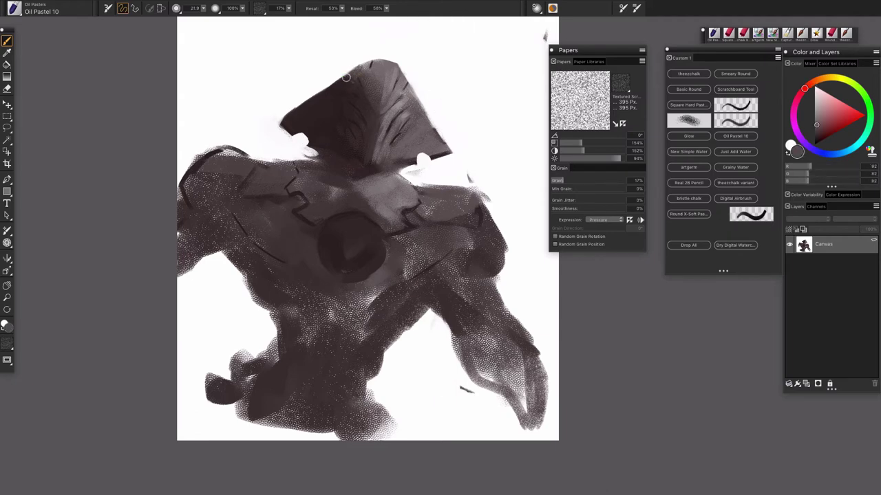
pyautogui.keyDown('alt'); pyautogui.click(381, 67); pyautogui.keyUp('alt')
pyautogui.press(']')
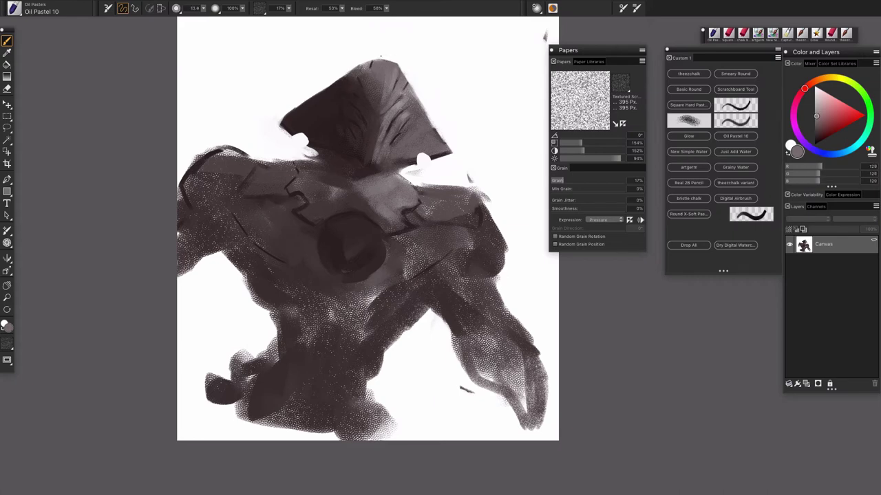
pyautogui.moveTo(373, 62); pyautogui.dragTo(380, 57)
# - Lighten the head's peak and upper central ridge with sampled and slightly brightened grey
pyautogui.keyDown('alt'); pyautogui.click(394, 72); pyautogui.keyUp('alt')
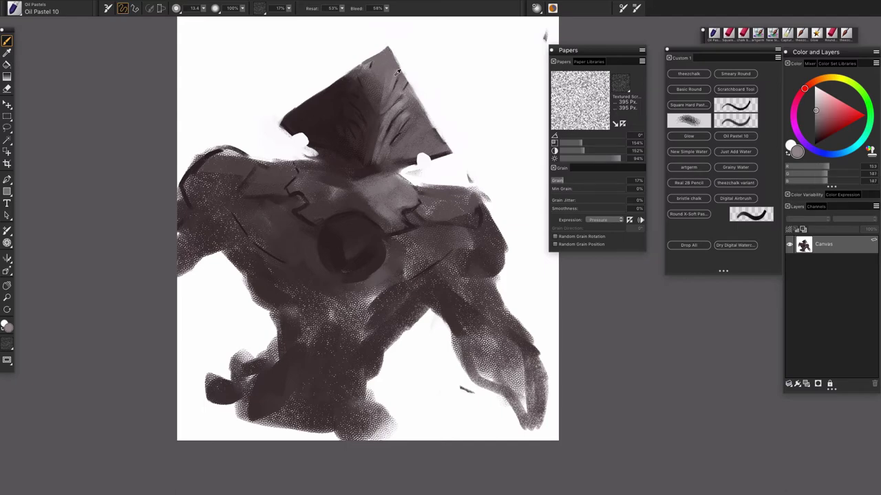
pyautogui.keyDown('alt'); pyautogui.click(392, 68); pyautogui.keyUp('alt')
pyautogui.moveTo(817, 114); pyautogui.dragTo(815, 111)
pyautogui.moveTo(390, 48); pyautogui.dragTo(385, 76)
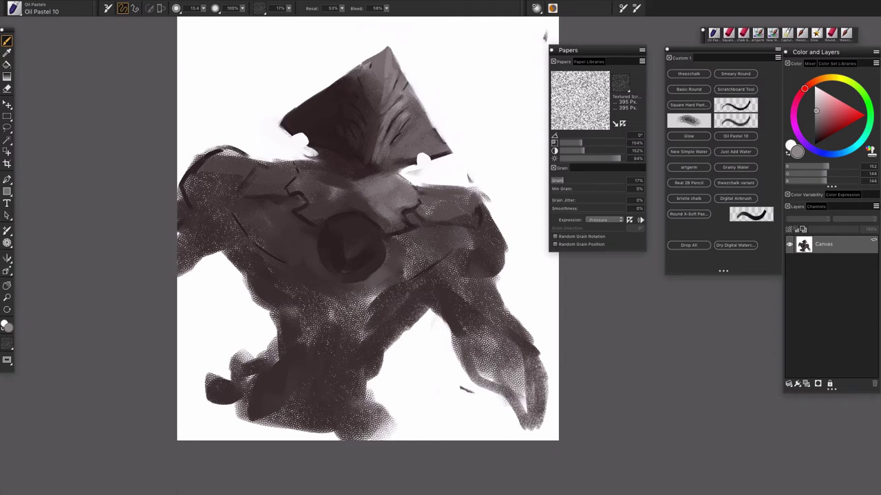
pyautogui.keyDown('alt'); pyautogui.click(385, 81); pyautogui.keyUp('alt')
pyautogui.keyDown('alt'); pyautogui.click(395, 60); pyautogui.keyUp('alt')
pyautogui.keyDown('alt'); pyautogui.click(379, 61); pyautogui.keyUp('alt')
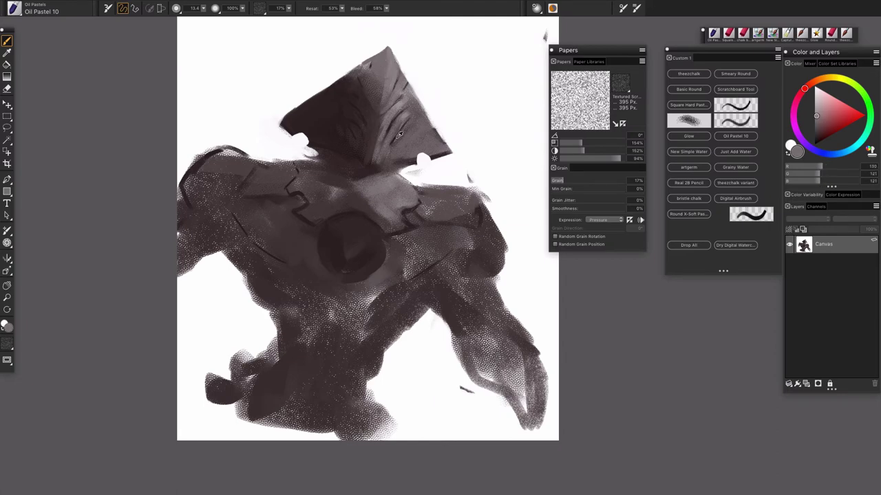
# - Refine the crease near the head's upper left edge with sampled dark and mid tones at brush size 9.5
pyautogui.keyDown('alt'); pyautogui.click(409, 160); pyautogui.keyUp('alt')
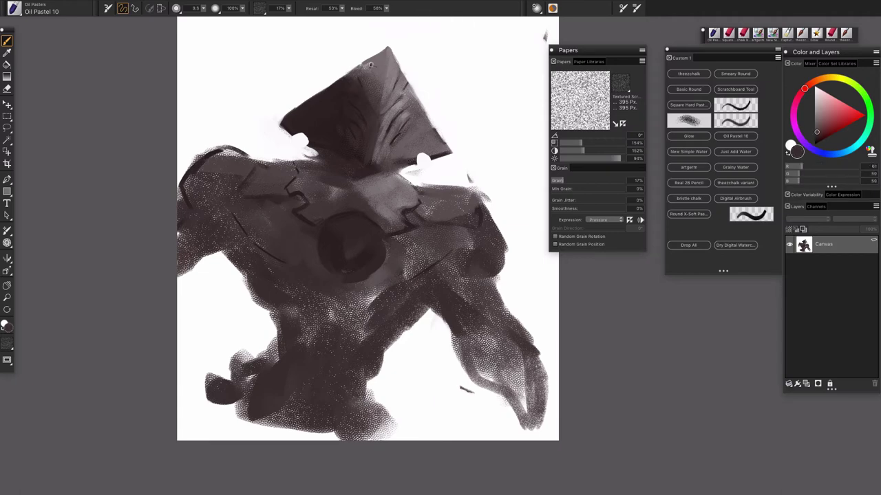
pyautogui.keyDown('alt'); pyautogui.click(377, 63); pyautogui.keyUp('alt')
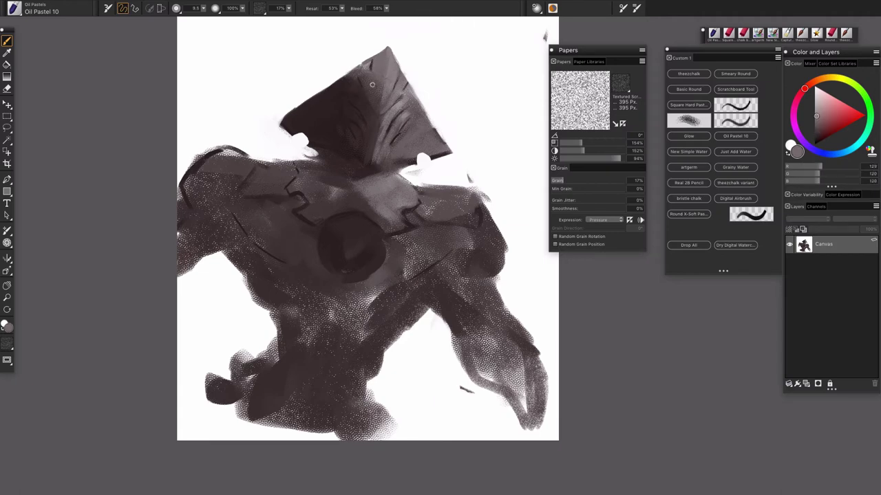
pyautogui.keyDown('alt'); pyautogui.click(367, 115); pyautogui.keyUp('alt')
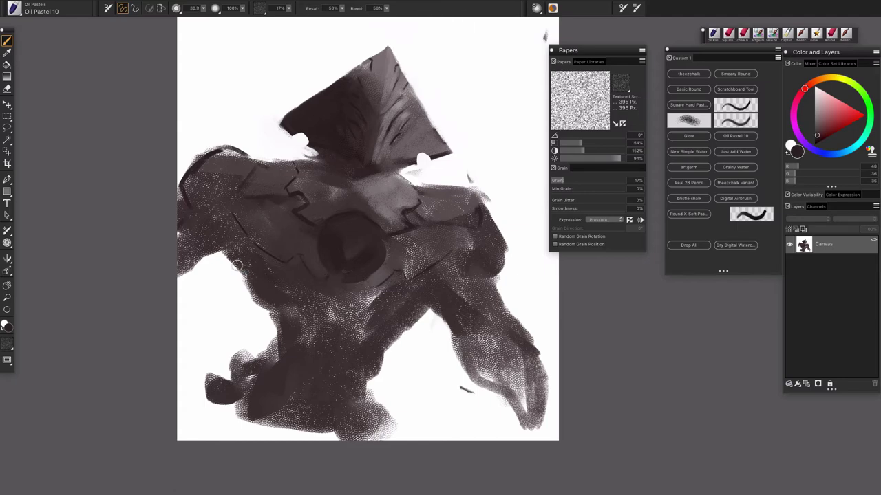
# - Darken the torso's left edge, and dab a sampled tone on the upper abdomen with the brush enlarged to 56.4
pyautogui.moveTo(235, 265); pyautogui.dragTo(241, 282)
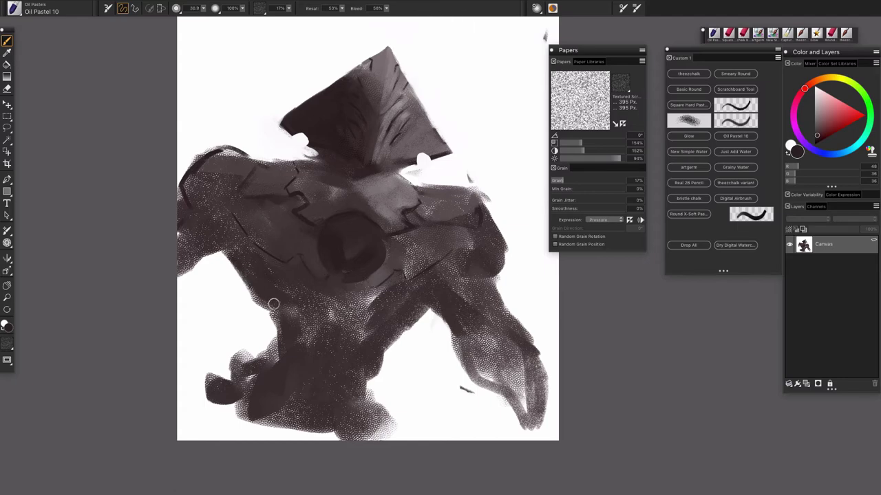
pyautogui.keyDown('alt'); pyautogui.click(446, 198); pyautogui.keyUp('alt')
pyautogui.press(']')
pyautogui.press(']')
pyautogui.press(']')
pyautogui.press(']')
pyautogui.press(']')
pyautogui.moveTo(320, 312); pyautogui.dragTo(316, 315)
# - Cover the grainy abdomen and the right forearm with sampled dark brown at brush size 56.4
pyautogui.keyDown('alt'); pyautogui.click(322, 281); pyautogui.keyUp('alt')
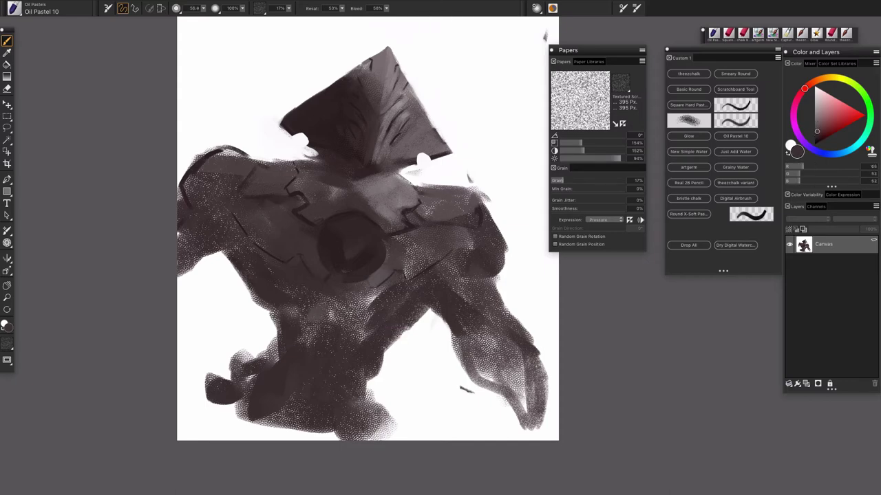
pyautogui.keyDown('alt'); pyautogui.click(302, 279); pyautogui.keyUp('alt')
pyautogui.moveTo(294, 284)
pyautogui.mouseDown()
pyautogui.moveTo(290, 295)
pyautogui.moveTo(321, 314)
pyautogui.moveTo(358, 303)
pyautogui.moveTo(366, 344)
pyautogui.mouseUp()
pyautogui.moveTo(460, 322)
pyautogui.mouseDown()
pyautogui.moveTo(485, 358)
pyautogui.moveTo(486, 302)
pyautogui.moveTo(454, 272)
pyautogui.moveTo(501, 347)
pyautogui.mouseUp()
# - Smooth the left shoulder over its dark outline with a sampled grey-brown
pyautogui.keyDown('alt'); pyautogui.click(428, 138); pyautogui.keyUp('alt')
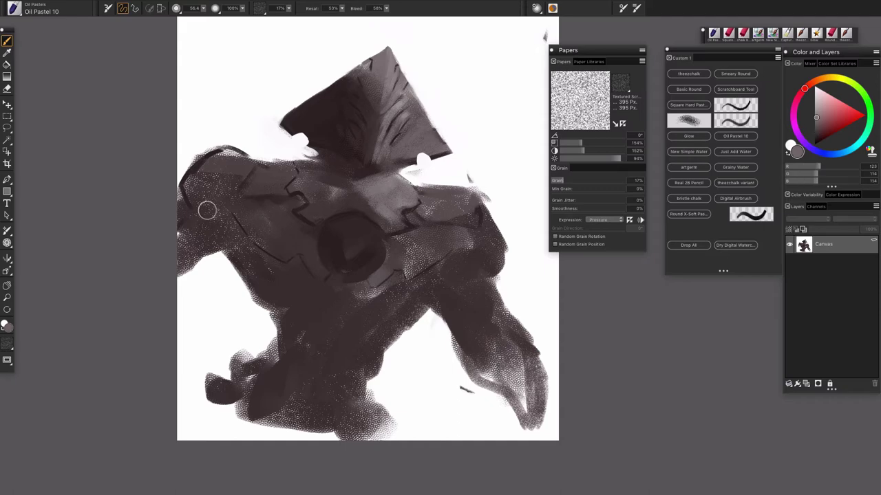
pyautogui.keyDown('alt'); pyautogui.click(204, 171); pyautogui.keyUp('alt')
pyautogui.moveTo(201, 166)
pyautogui.mouseDown()
pyautogui.moveTo(190, 195)
pyautogui.moveTo(230, 151)
pyautogui.mouseUp()
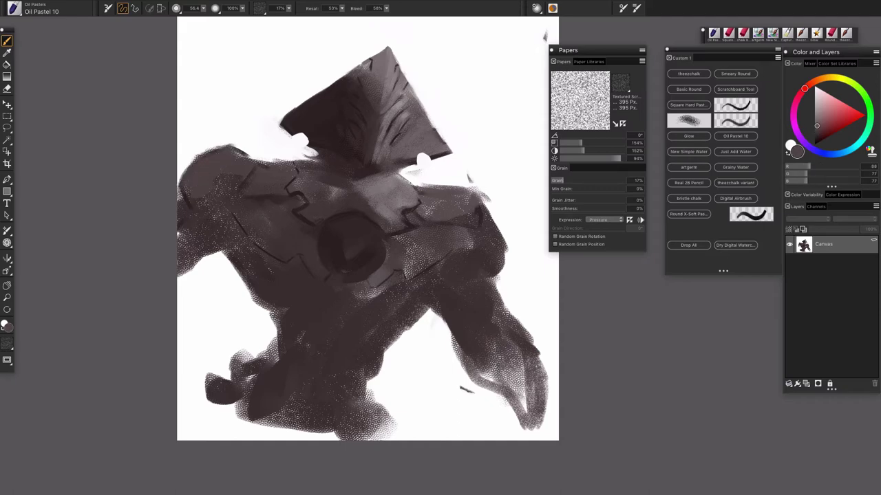
# - Add fine dark hatching to the head's left face and touch up its slits with sampled tones and a small brush
pyautogui.press('super+minus')
pyautogui.press('super+minus')
pyautogui.press('super+minus')
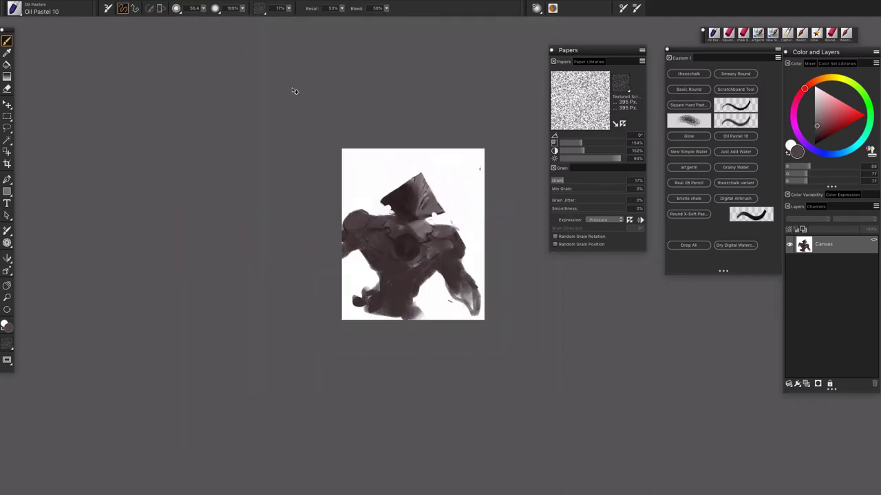
pyautogui.press('super+plus')
pyautogui.press('super+plus')
pyautogui.press('super+plus')
pyautogui.scroll(4, 293, 89)
pyautogui.scroll(-2, 401, 142)
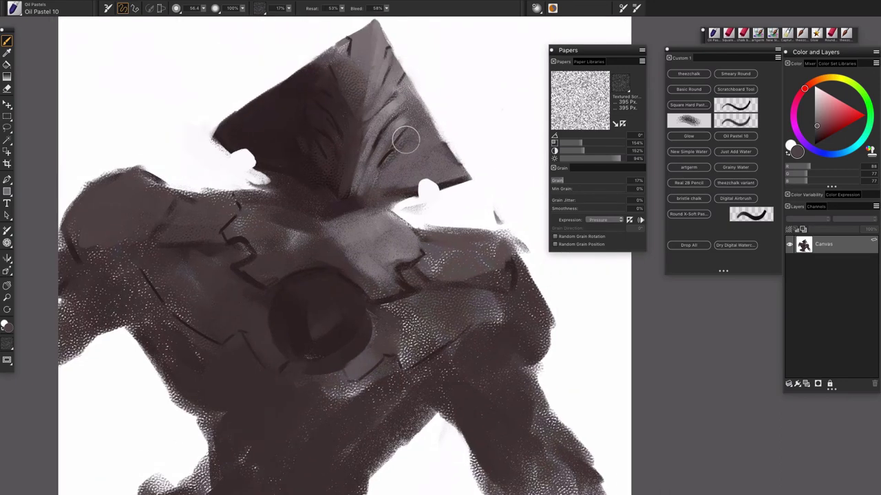
pyautogui.keyDown('alt'); pyautogui.click(305, 83); pyautogui.keyUp('alt')
pyautogui.moveTo(353, 96); pyautogui.dragTo(339, 89)
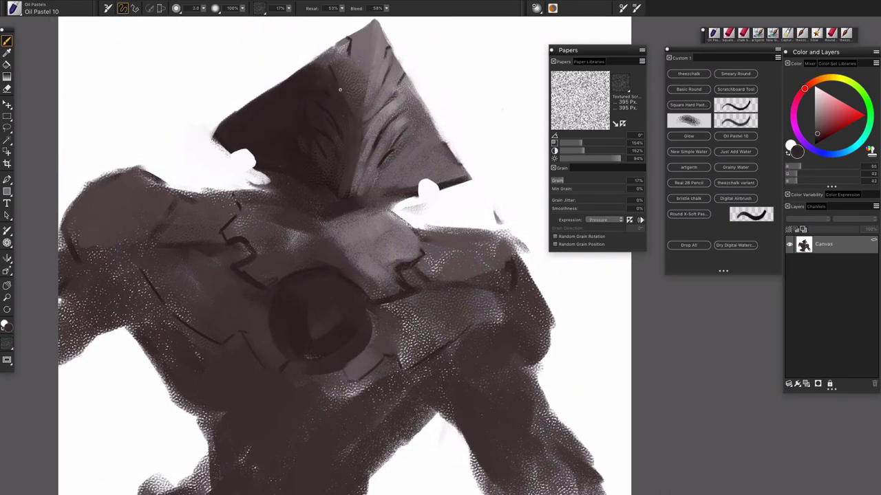
pyautogui.moveTo(360, 131); pyautogui.dragTo(358, 130)
pyautogui.keyDown('alt'); pyautogui.click(379, 137); pyautogui.keyUp('alt')
pyautogui.keyDown('alt'); pyautogui.click(389, 158); pyautogui.keyUp('alt')
pyautogui.keyDown('alt'); pyautogui.click(385, 154); pyautogui.keyUp('alt')
pyautogui.moveTo(366, 145); pyautogui.dragTo(368, 144)
pyautogui.keyDown('alt'); pyautogui.click(407, 277); pyautogui.keyUp('alt')
pyautogui.keyDown('alt'); pyautogui.click(251, 235); pyautogui.keyUp('alt')
# - Enlarge the brush to 125.3, test a sampled dark brown on the white beside the head and undo the stroke
pyautogui.press('super+minus')
pyautogui.press('super+minus')
pyautogui.press('super+minus')
pyautogui.press('super+equal')
pyautogui.press('super+equal')
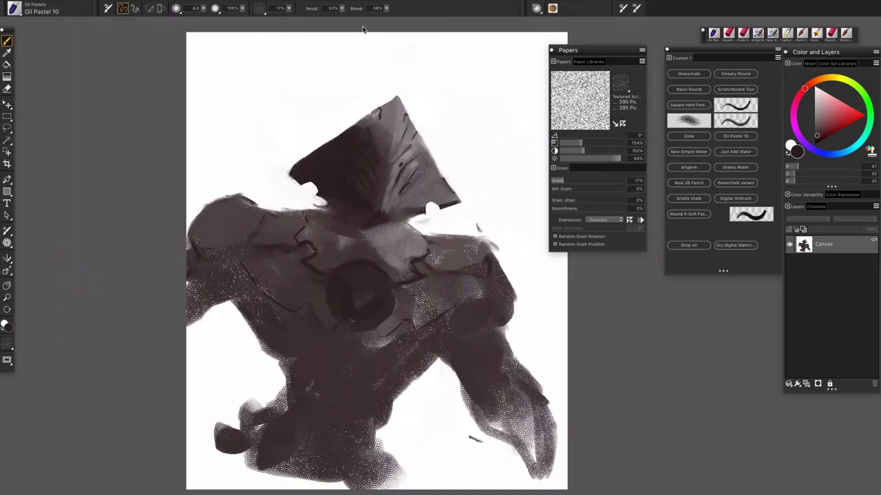
pyautogui.moveTo(381, 357); pyautogui.dragTo(356, 262)
pyautogui.keyDown('alt'); pyautogui.click(404, 237); pyautogui.keyUp('alt')
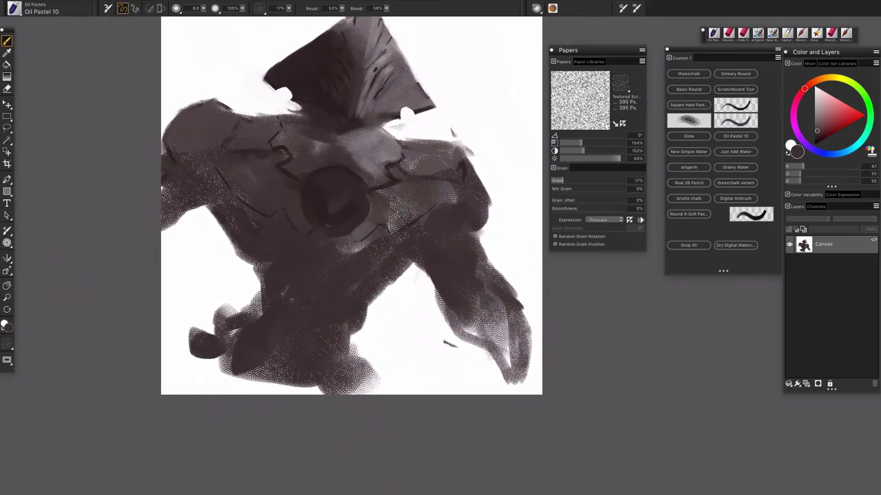
pyautogui.keyDown('alt'); pyautogui.click(486, 172); pyautogui.keyUp('alt')
pyautogui.moveTo(441, 152); pyautogui.dragTo(457, 162)
pyautogui.moveTo(483, 71)
pyautogui.mouseDown()
pyautogui.moveTo(508, 98)
pyautogui.moveTo(512, 78)
pyautogui.moveTo(523, 155)
pyautogui.mouseUp()
pyautogui.press('super+z')
pyautogui.hotkey('ctrl', 'z')
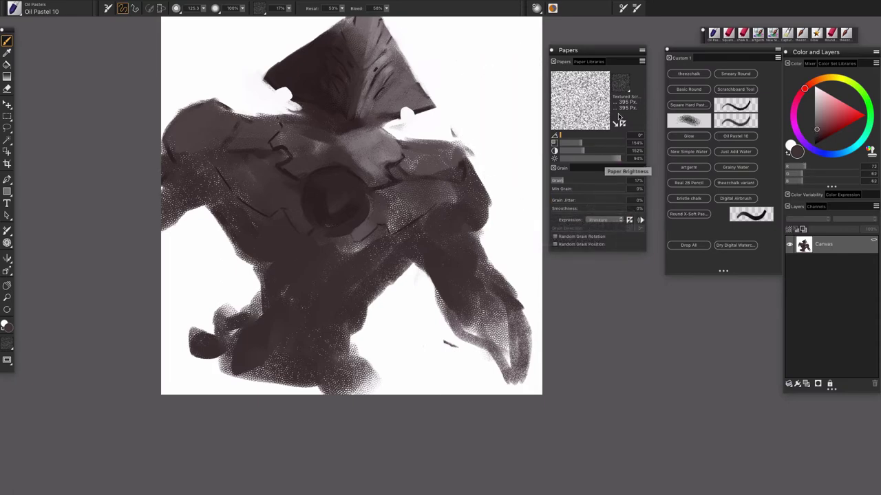
# - Switch the paper texture to the Cold Press watercolour paper and try it in strokes beside the head, undoing each one
pyautogui.click(624, 85)
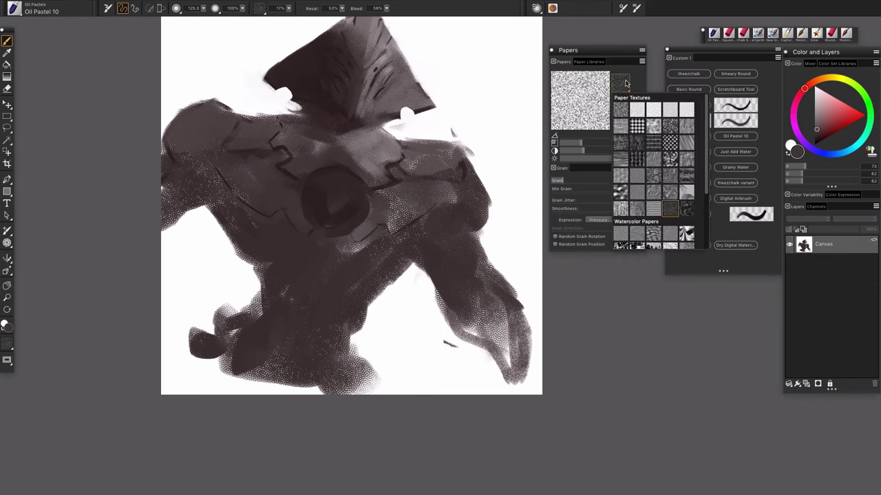
pyautogui.click(623, 234)
pyautogui.moveTo(487, 118)
pyautogui.mouseDown()
pyautogui.moveTo(504, 96)
pyautogui.moveTo(506, 155)
pyautogui.mouseUp()
pyautogui.hotkey('ctrl', 'z')
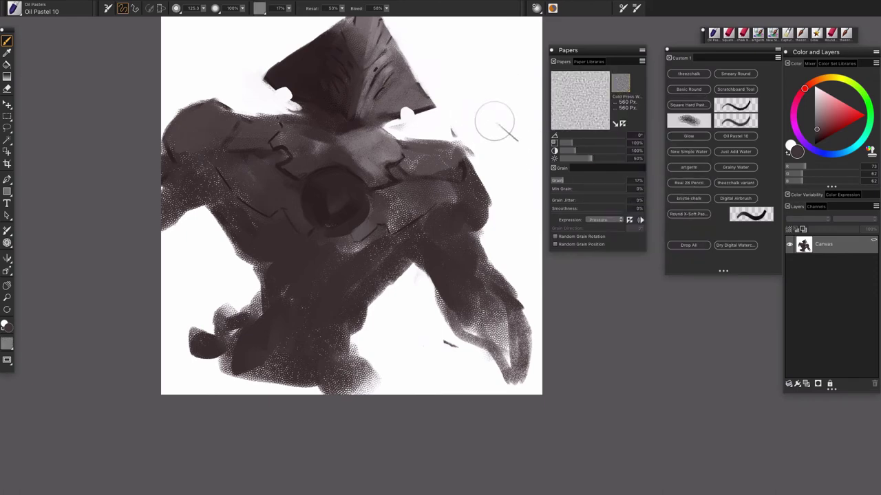
pyautogui.moveTo(501, 103)
pyautogui.mouseDown()
pyautogui.moveTo(488, 129)
pyautogui.moveTo(510, 135)
pyautogui.moveTo(513, 153)
pyautogui.mouseUp()
pyautogui.hotkey('ctrl', 'z')
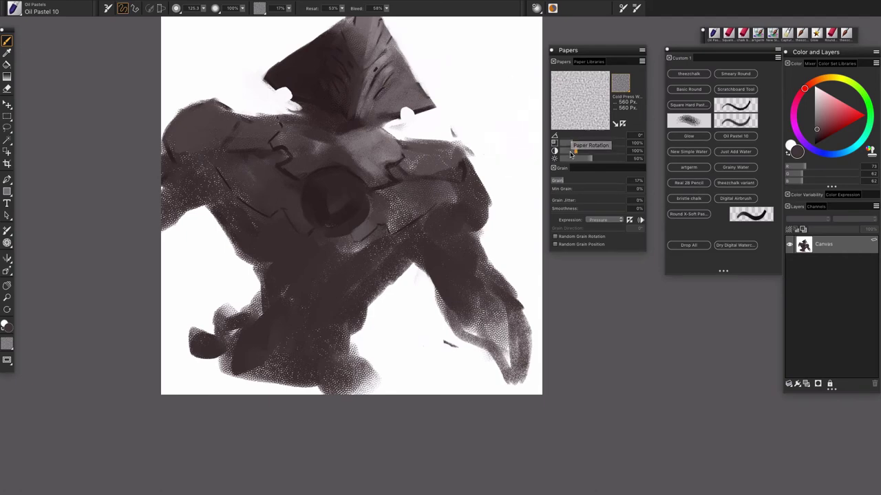
# - Set the paper scale to 136% and test the grain with strokes beside the head, undoing each one
pyautogui.moveTo(566, 142); pyautogui.dragTo(578, 143)
pyautogui.moveTo(484, 55)
pyautogui.mouseDown()
pyautogui.moveTo(472, 82)
pyautogui.moveTo(491, 127)
pyautogui.mouseUp()
pyautogui.hotkey('ctrl', 'z')
pyautogui.moveTo(496, 83)
pyautogui.mouseDown()
pyautogui.moveTo(466, 79)
pyautogui.moveTo(496, 141)
pyautogui.mouseUp()
pyautogui.hotkey('ctrl', 'z')
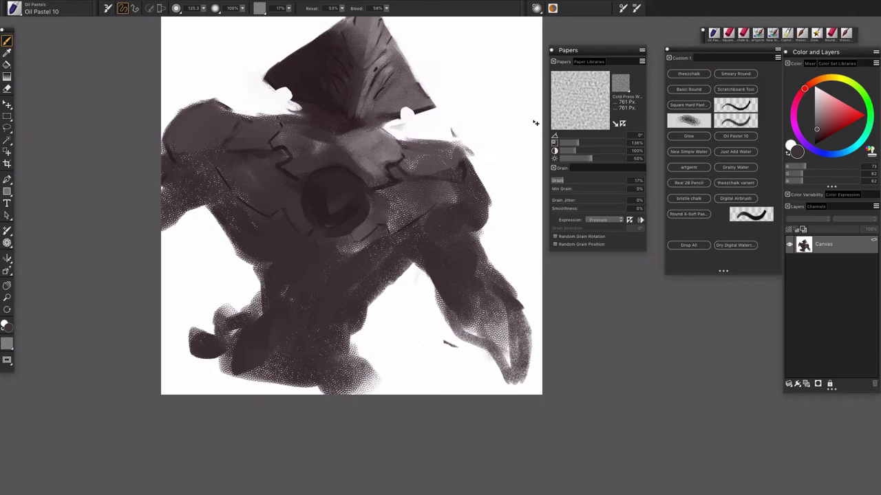
# - Raise the paper contrast to 211% and test the grain beside the head, undoing the strokes
pyautogui.moveTo(575, 150); pyautogui.dragTo(592, 151)
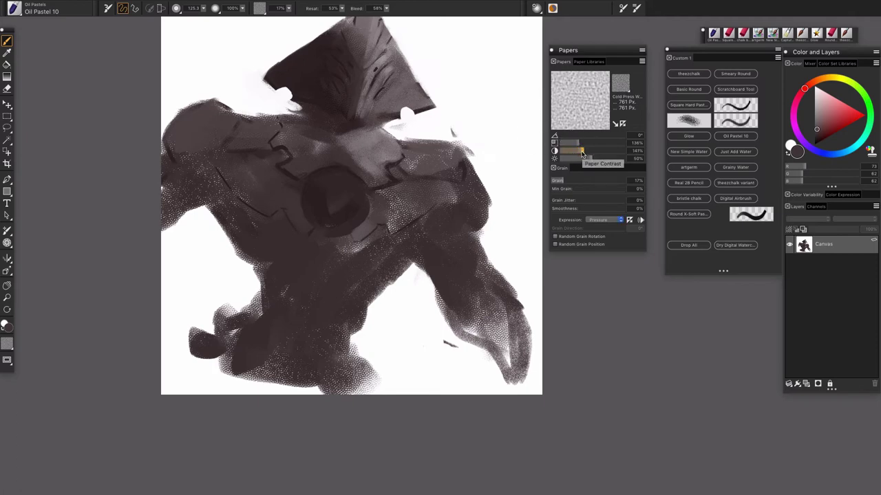
pyautogui.moveTo(498, 93)
pyautogui.mouseDown()
pyautogui.moveTo(494, 110)
pyautogui.moveTo(515, 94)
pyautogui.mouseUp()
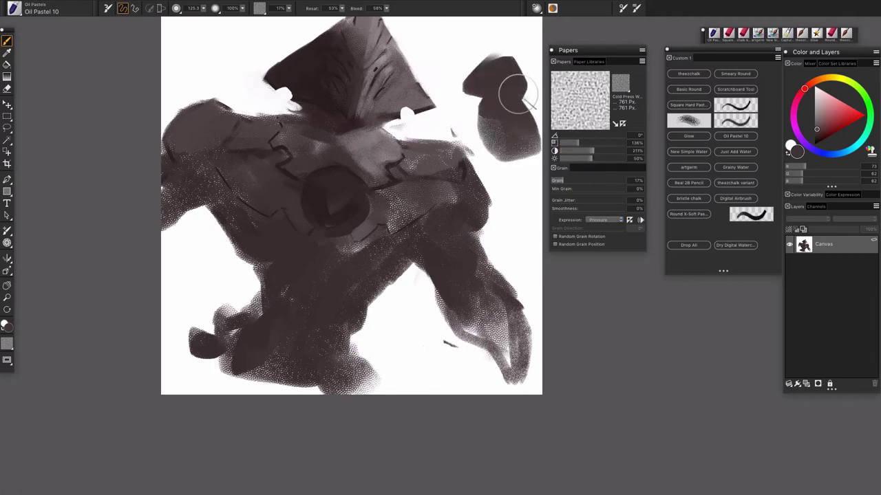
pyautogui.hotkey('ctrl', 'z')
pyautogui.moveTo(478, 43); pyautogui.dragTo(514, 150)
pyautogui.hotkey('ctrl', 'z')
# - Set the paper rotation to 28° and brightness to 24%, then test strokes beside the head and undo them
pyautogui.moveTo(561, 135)
pyautogui.mouseDown()
pyautogui.moveTo(582, 152)
pyautogui.moveTo(562, 136)
pyautogui.moveTo(574, 162)
pyautogui.mouseUp()
pyautogui.moveTo(505, 79); pyautogui.dragTo(522, 175)
pyautogui.press('super+z')
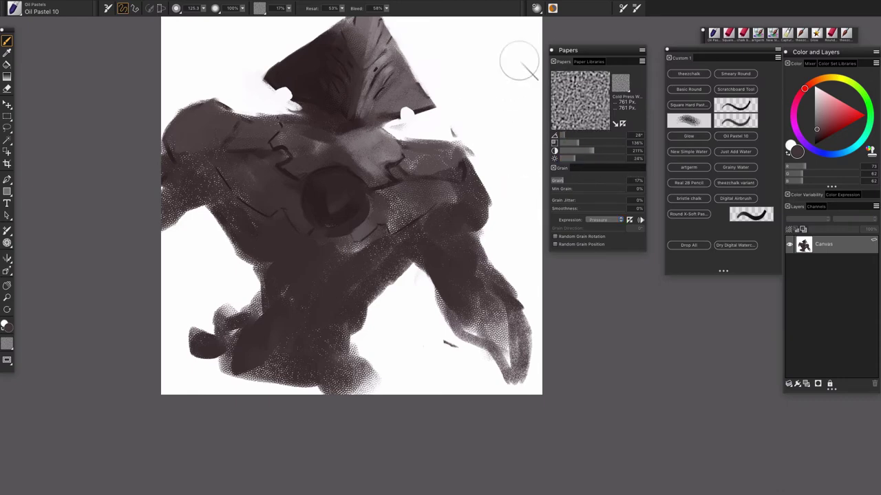
pyautogui.moveTo(519, 63); pyautogui.dragTo(508, 136)
pyautogui.press('super+z')
# - Lower the paper brightness to 13% and try one stroke beside the head, undoing it
pyautogui.moveTo(569, 161); pyautogui.dragTo(567, 162)
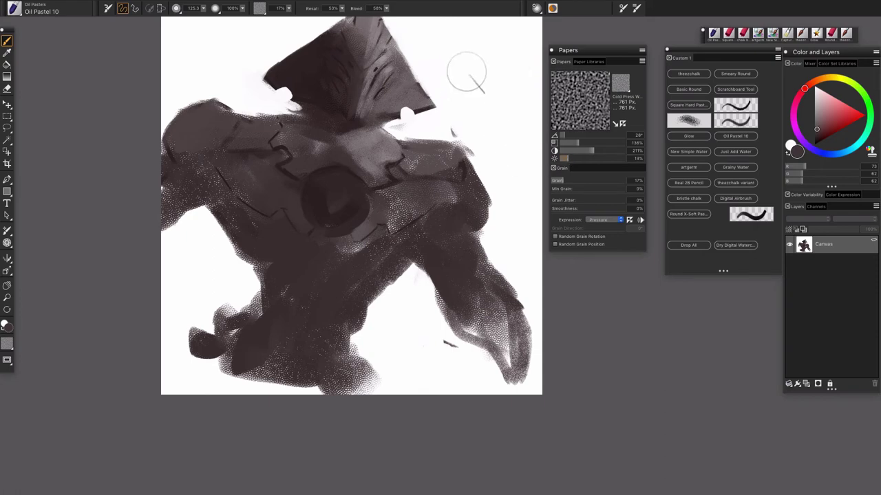
pyautogui.moveTo(466, 73)
pyautogui.mouseDown()
pyautogui.moveTo(495, 59)
pyautogui.moveTo(495, 101)
pyautogui.moveTo(528, 154)
pyautogui.mouseUp()
pyautogui.press('super+z')
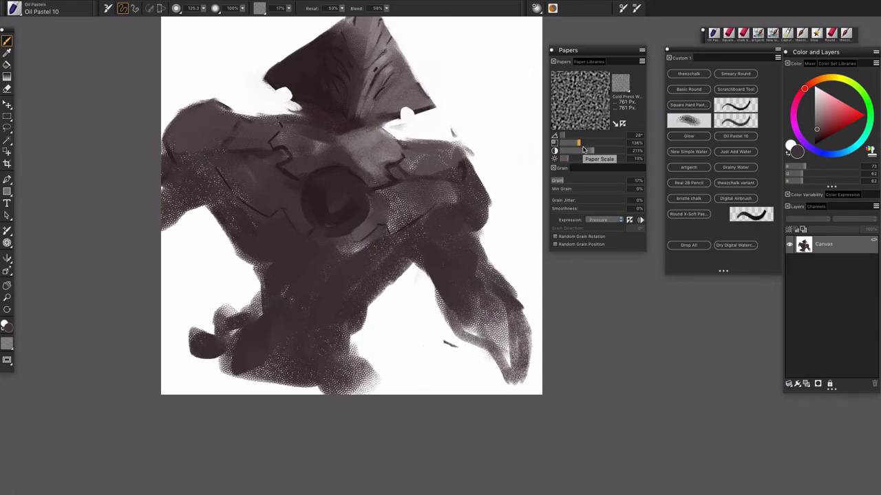
# - Raise the paper contrast to 276% and test a stroke beside the figure's lower body, undoing it
pyautogui.moveTo(583, 150); pyautogui.dragTo(604, 150)
pyautogui.moveTo(385, 320)
pyautogui.mouseDown()
pyautogui.moveTo(398, 355)
pyautogui.moveTo(434, 388)
pyautogui.moveTo(432, 409)
pyautogui.mouseUp()
pyautogui.press('super+z')
pyautogui.press('super+z')
# - Block in the hips and upper legs along the canvas's lower edge with sampled dark brown at brush size 125.3
pyautogui.keyDown('alt'); pyautogui.click(248, 330); pyautogui.keyUp('alt')
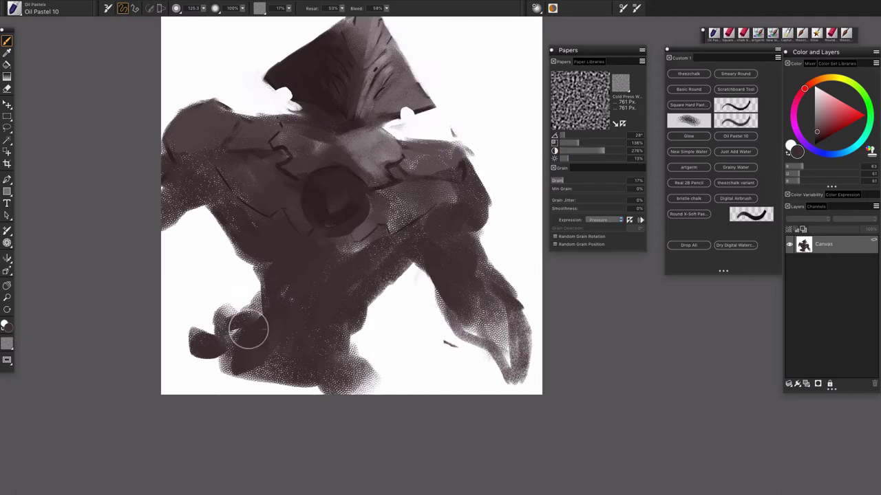
pyautogui.moveTo(248, 330)
pyautogui.mouseDown()
pyautogui.moveTo(230, 374)
pyautogui.moveTo(344, 389)
pyautogui.moveTo(382, 371)
pyautogui.mouseUp()
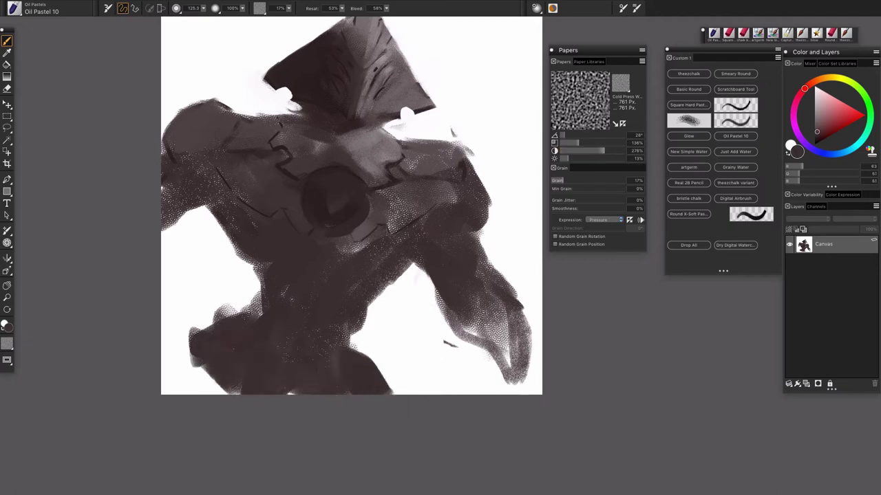
pyautogui.moveTo(344, 327); pyautogui.dragTo(391, 387)
pyautogui.moveTo(228, 359)
pyautogui.mouseDown()
pyautogui.moveTo(203, 382)
pyautogui.moveTo(187, 377)
pyautogui.mouseUp()
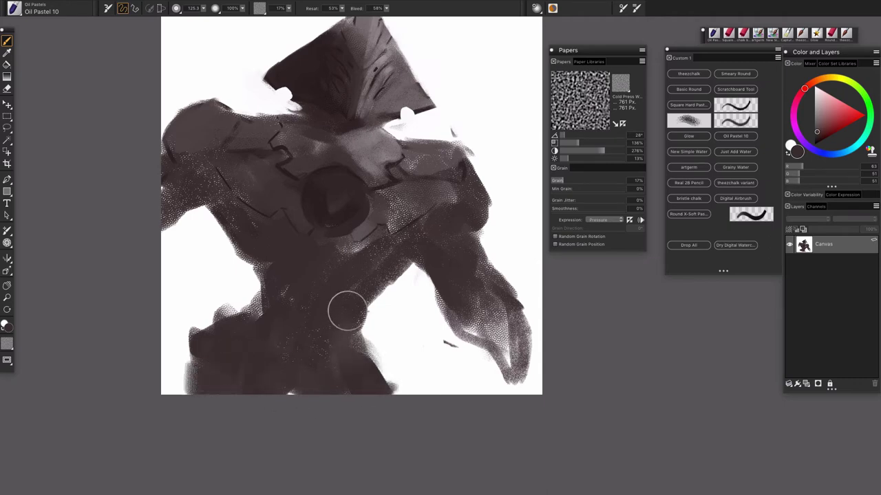
# - Shape the torso's left edge from armpit to waist with sampled dark brown, reducing the brush to about 31
pyautogui.moveTo(435, 217); pyautogui.dragTo(429, 237)
pyautogui.keyDown('alt'); pyautogui.click(390, 359); pyautogui.keyUp('alt')
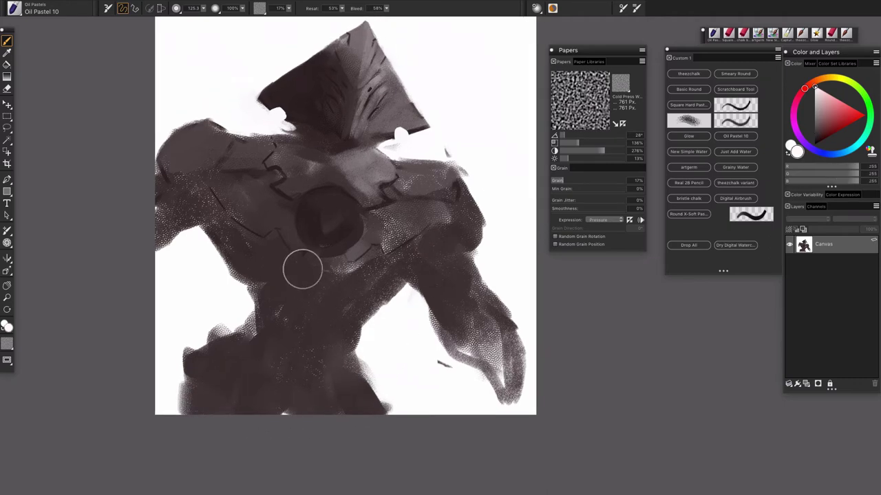
pyautogui.keyDown('alt'); pyautogui.click(277, 316); pyautogui.keyUp('alt')
pyautogui.moveTo(270, 285); pyautogui.dragTo(275, 285)
pyautogui.keyDown('alt'); pyautogui.click(237, 245); pyautogui.keyUp('alt')
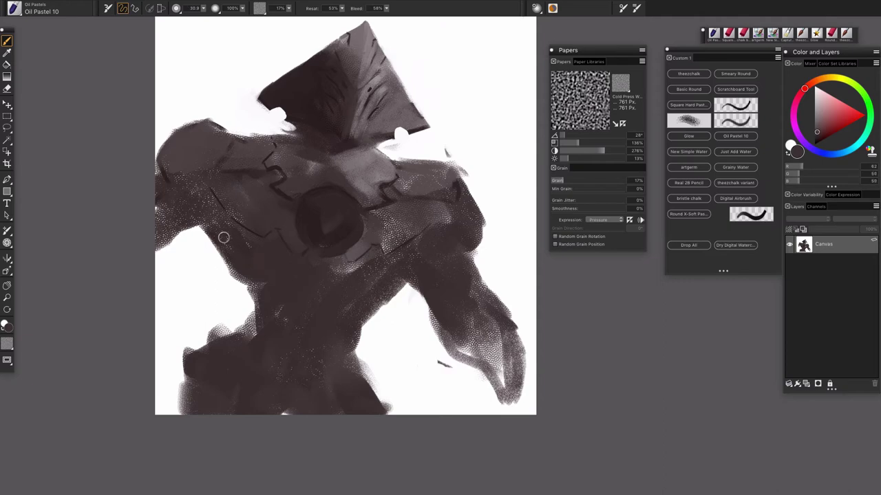
pyautogui.moveTo(223, 237)
pyautogui.mouseDown()
pyautogui.moveTo(206, 255)
pyautogui.moveTo(247, 295)
pyautogui.moveTo(253, 337)
pyautogui.mouseUp()
# - Refine the right waist edge with sampled white and dark brown, and touch up the left armpit
pyautogui.keyDown('alt'); pyautogui.click(370, 333); pyautogui.keyUp('alt')
pyautogui.moveTo(357, 354)
pyautogui.mouseDown()
pyautogui.moveTo(356, 335)
pyautogui.moveTo(380, 313)
pyautogui.mouseUp()
pyautogui.keyDown('alt'); pyautogui.click(348, 334); pyautogui.keyUp('alt')
pyautogui.moveTo(348, 342); pyautogui.dragTo(349, 365)
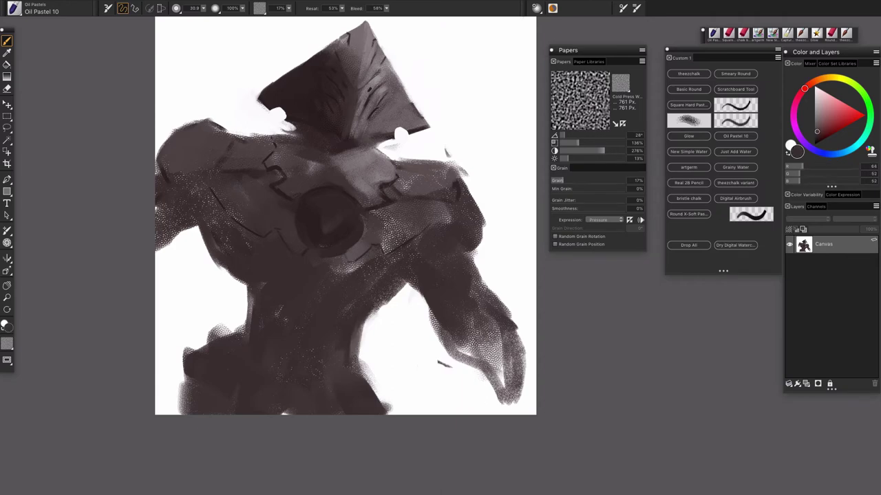
pyautogui.moveTo(205, 238)
pyautogui.mouseDown()
pyautogui.moveTo(264, 296)
pyautogui.moveTo(205, 243)
pyautogui.mouseUp()
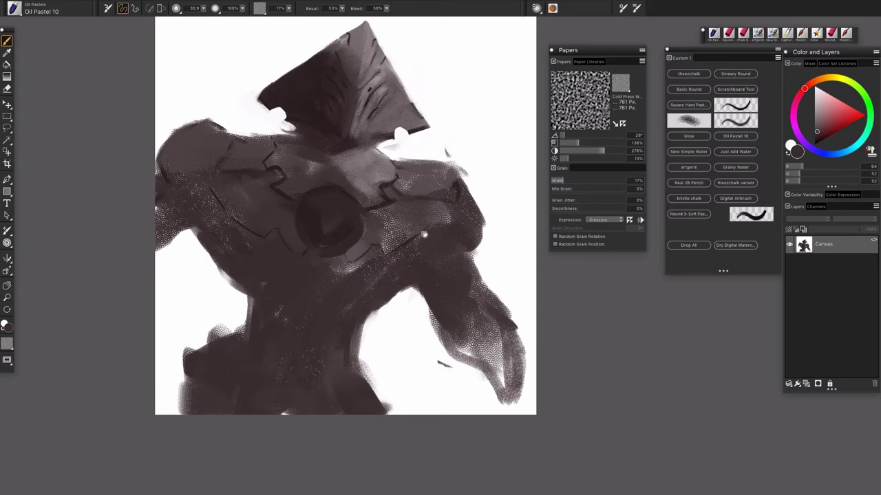
# - Sample dark, white and grey tones from the head and its surroundings and touch up the lower edges of the pyramid-shaped head
pyautogui.scroll(2, 424, 234)
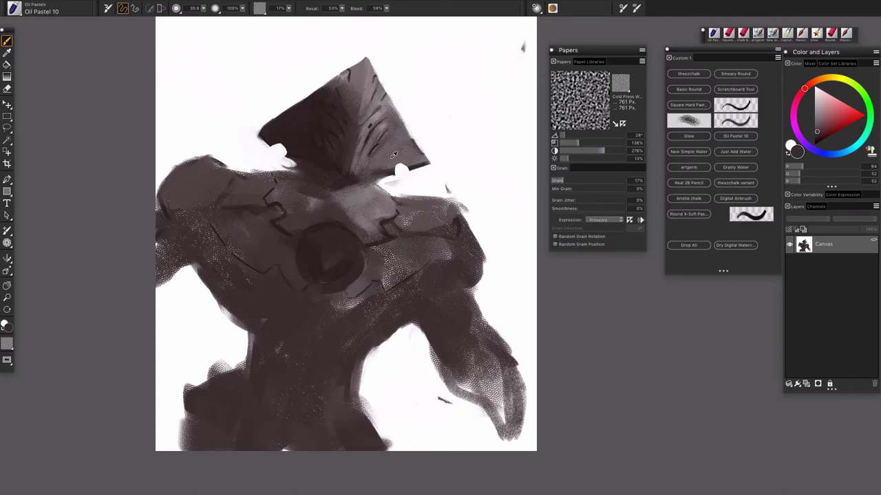
pyautogui.keyDown('alt'); pyautogui.click(386, 168); pyautogui.keyUp('alt')
pyautogui.keyDown('alt'); pyautogui.click(296, 147); pyautogui.keyUp('alt')
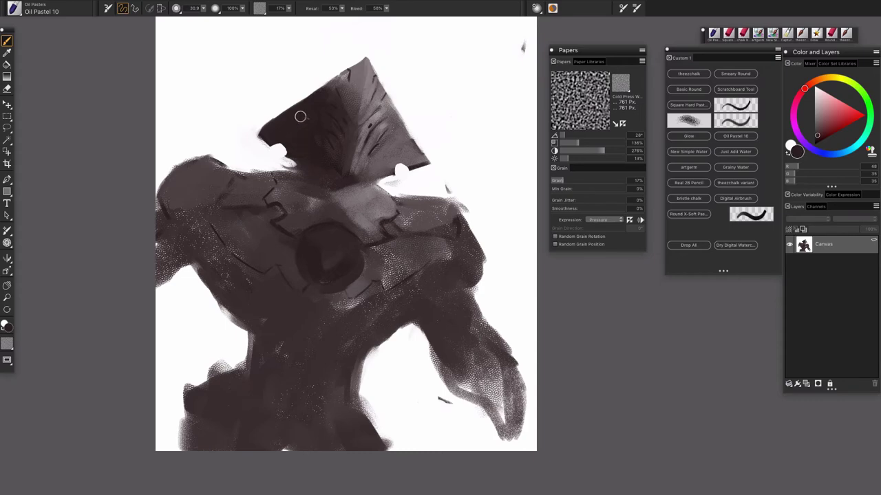
pyautogui.keyDown('alt'); pyautogui.click(281, 156); pyautogui.keyUp('alt')
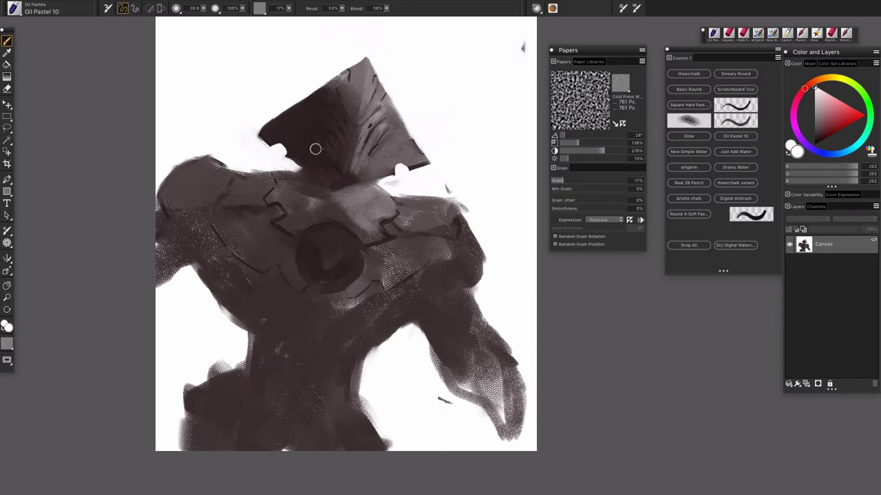
pyautogui.keyDown('alt'); pyautogui.click(286, 174); pyautogui.keyUp('alt')
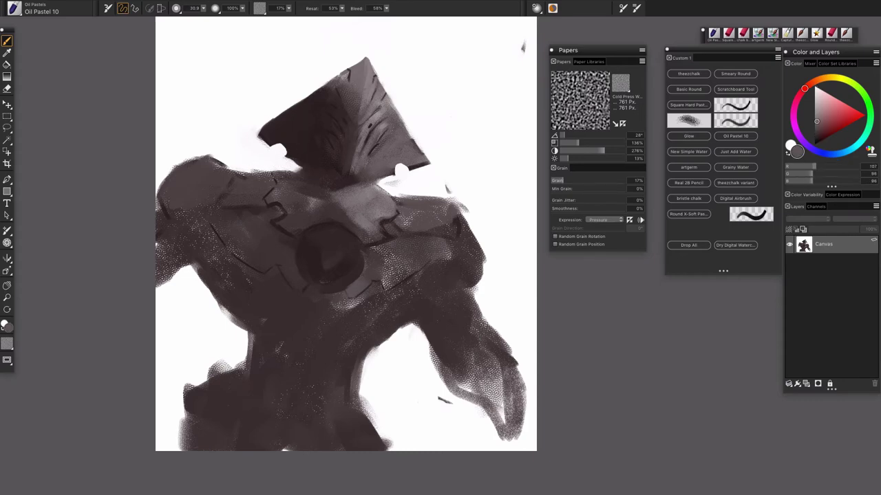
pyautogui.keyDown('alt'); pyautogui.click(384, 194); pyautogui.keyUp('alt')
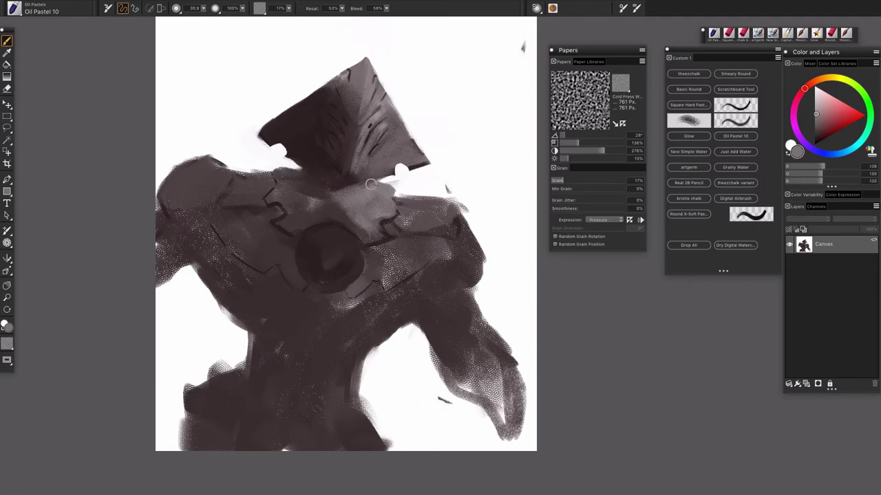
# - Blend the upper chest beneath the head using dark and grey tones sampled from the neck and collar area
pyautogui.keyDown('alt'); pyautogui.click(301, 177); pyautogui.keyUp('alt')
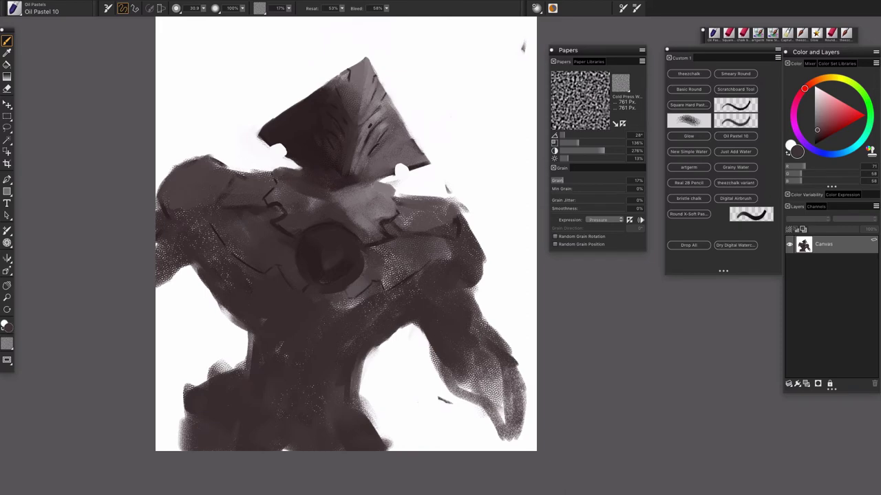
pyautogui.keyDown('alt'); pyautogui.click(301, 200); pyautogui.keyUp('alt')
pyautogui.keyDown('alt'); pyautogui.click(307, 198); pyautogui.keyUp('alt')
pyautogui.keyDown('alt'); pyautogui.click(278, 150); pyautogui.keyUp('alt')
pyautogui.moveTo(297, 192); pyautogui.dragTo(318, 201)
pyautogui.keyDown('alt'); pyautogui.click(327, 208); pyautogui.keyUp('alt')
pyautogui.moveTo(364, 228); pyautogui.dragTo(344, 205)
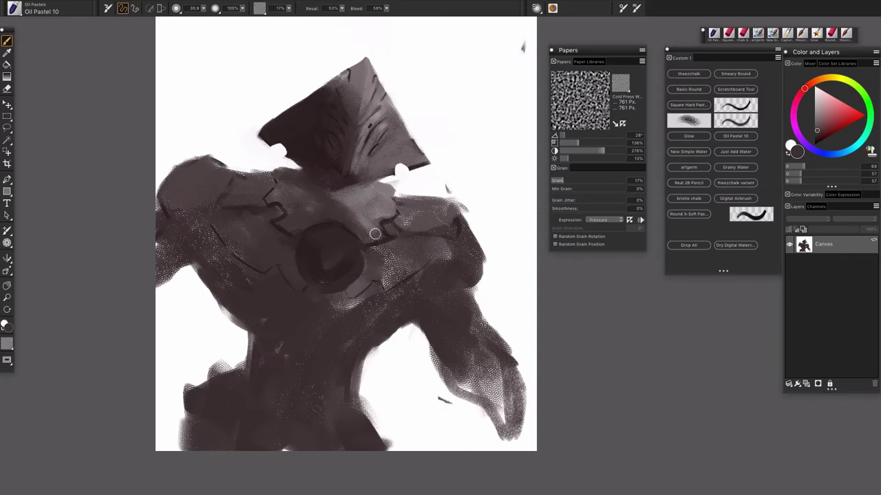
# - Choose a lighter grey, enlarge the brush and paint a highlight across the top of the figure's right-hand shoulder
pyautogui.moveTo(816, 126); pyautogui.dragTo(816, 115)
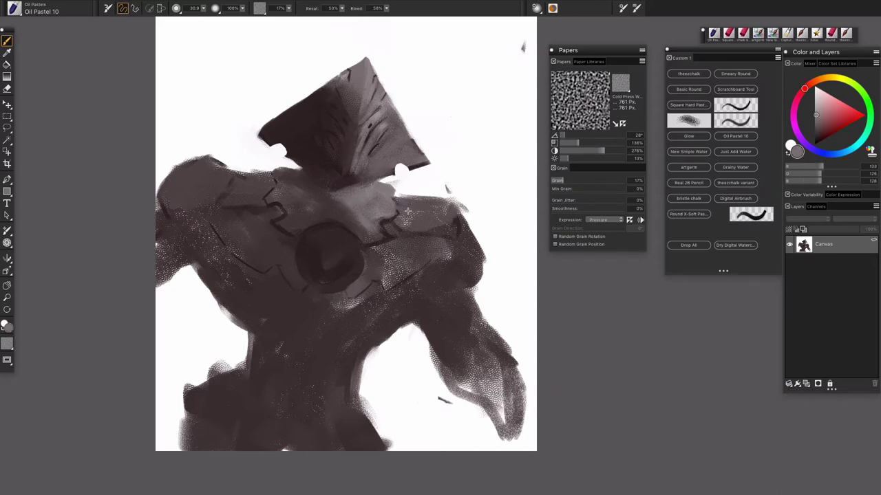
pyautogui.press(']')
pyautogui.moveTo(403, 205); pyautogui.dragTo(437, 201)
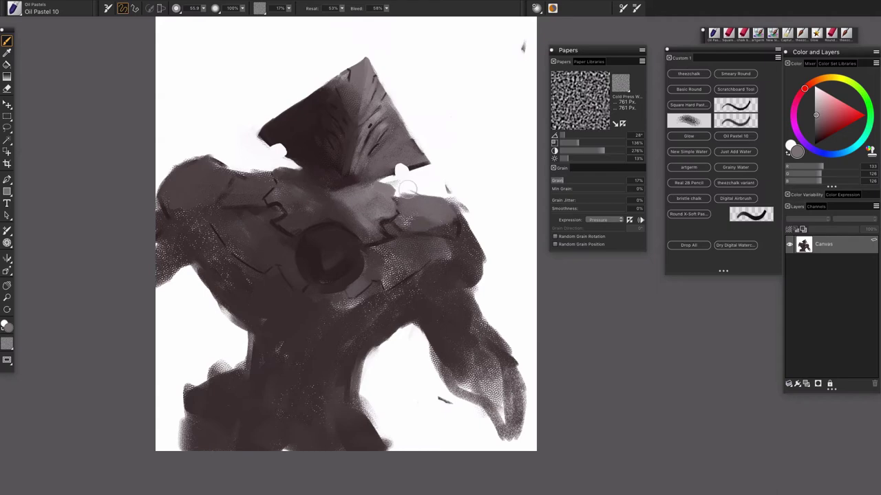
# - Sharpen the left corner of the head with its sampled dark tone and trim the outline with the background white
pyautogui.press('super+minus')
pyautogui.press('super+minus')
pyautogui.press('super+minus')
pyautogui.press('super+plus')
pyautogui.press('super+plus')
pyautogui.press('super+plus')
pyautogui.press('super+plus')
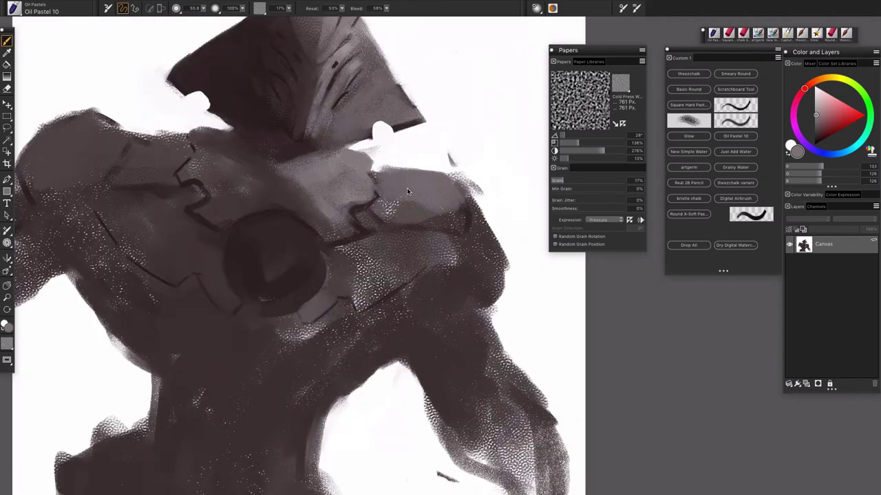
pyautogui.moveTo(368, 326); pyautogui.dragTo(433, 425)
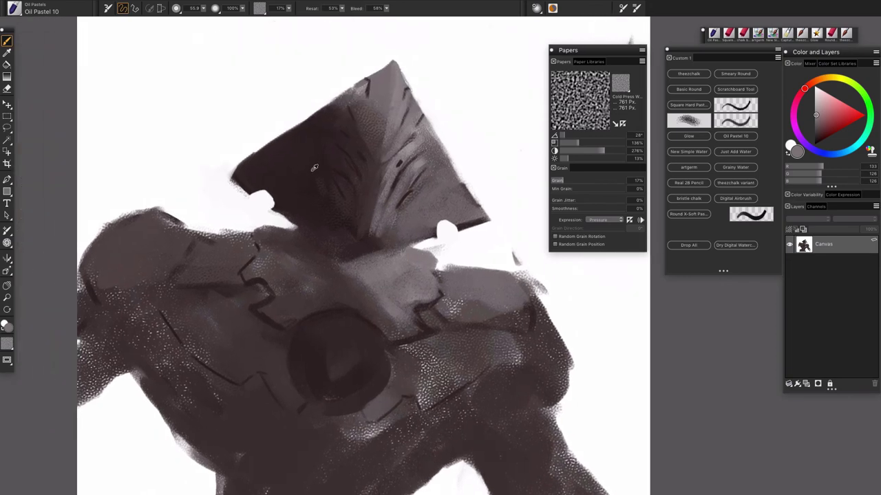
pyautogui.keyDown('alt'); pyautogui.click(294, 177); pyautogui.keyUp('alt')
pyautogui.moveTo(277, 197)
pyautogui.mouseDown()
pyautogui.moveTo(240, 193)
pyautogui.moveTo(252, 161)
pyautogui.mouseUp()
pyautogui.keyDown('alt'); pyautogui.click(239, 204); pyautogui.keyUp('alt')
pyautogui.keyDown('alt'); pyautogui.click(247, 179); pyautogui.keyUp('alt')
pyautogui.keyDown('alt'); pyautogui.click(232, 187); pyautogui.keyUp('alt')
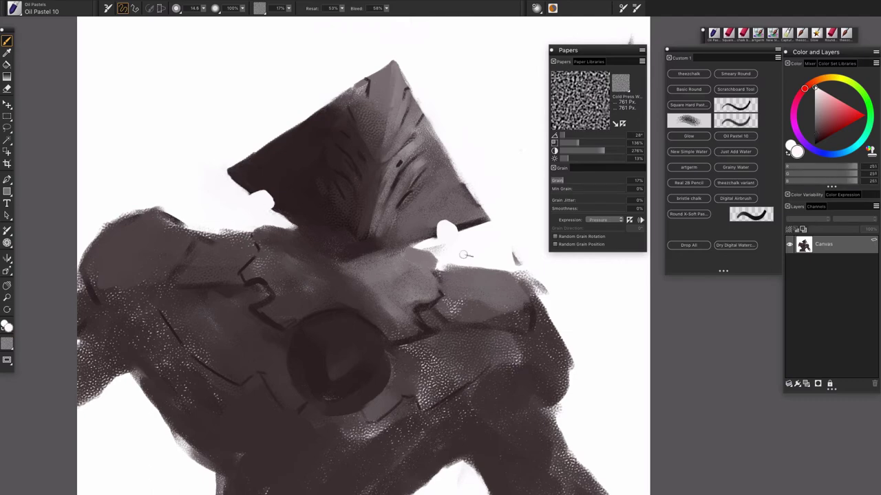
# - Sample pure white from the background and clean up the area beside the head with a larger brush
pyautogui.press('super+minus')
pyautogui.press('super+minus')
pyautogui.press('super+minus')
pyautogui.press('super+minus')
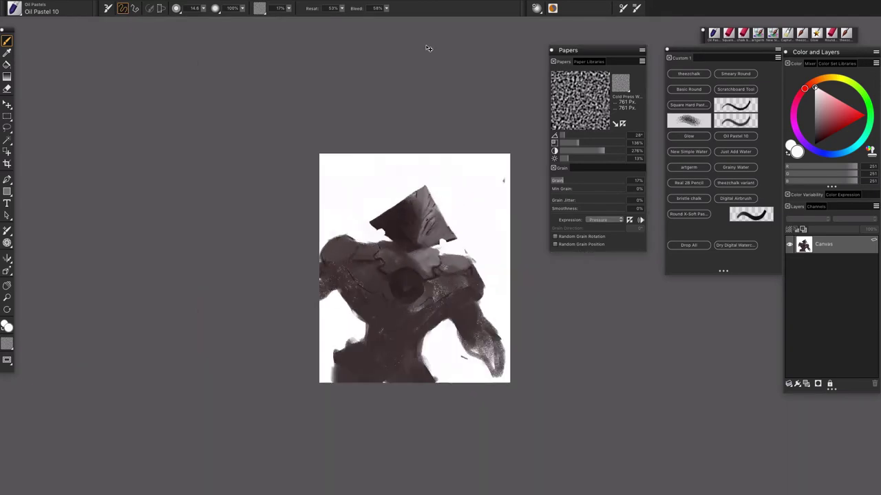
pyautogui.press('super+plus')
pyautogui.press('super+plus')
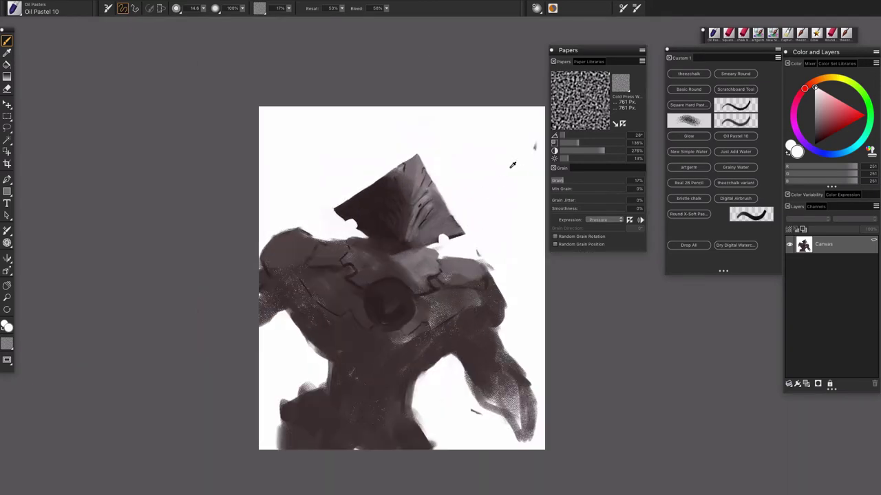
pyautogui.keyDown('alt'); pyautogui.click(512, 165); pyautogui.keyUp('alt')
pyautogui.hotkey('ctrl', '+')
pyautogui.press('super+plus')
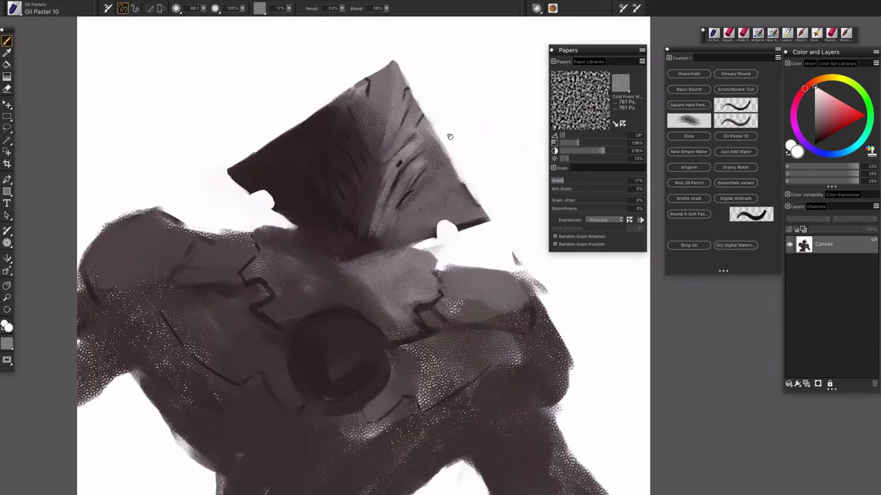
# - Set the brush radius to 3 and draw thin dark panel lines along both lower edges of the head
pyautogui.moveTo(446, 240); pyautogui.dragTo(440, 135)
pyautogui.keyDown('alt'); pyautogui.click(393, 57); pyautogui.keyUp('alt')
pyautogui.keyDown('alt'); pyautogui.keyDown('super'); pyautogui.click(379, 98); pyautogui.keyUp('super'); pyautogui.keyUp('alt')
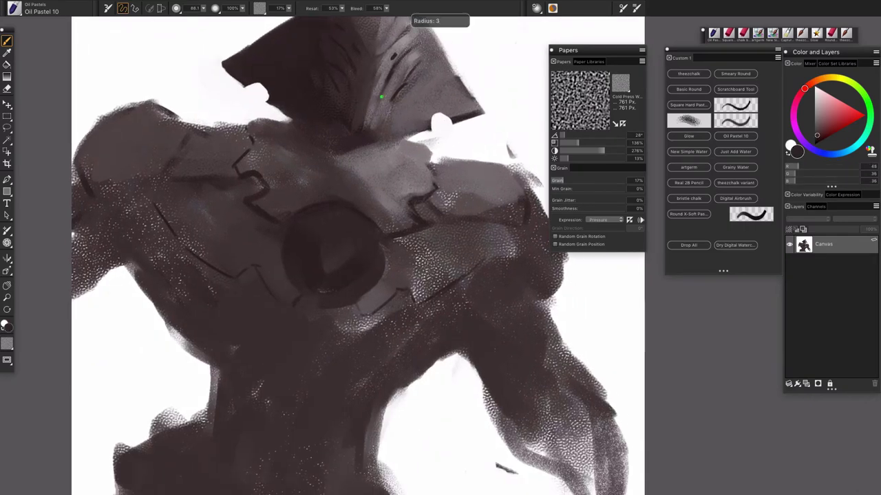
pyautogui.moveTo(354, 126); pyautogui.dragTo(379, 179)
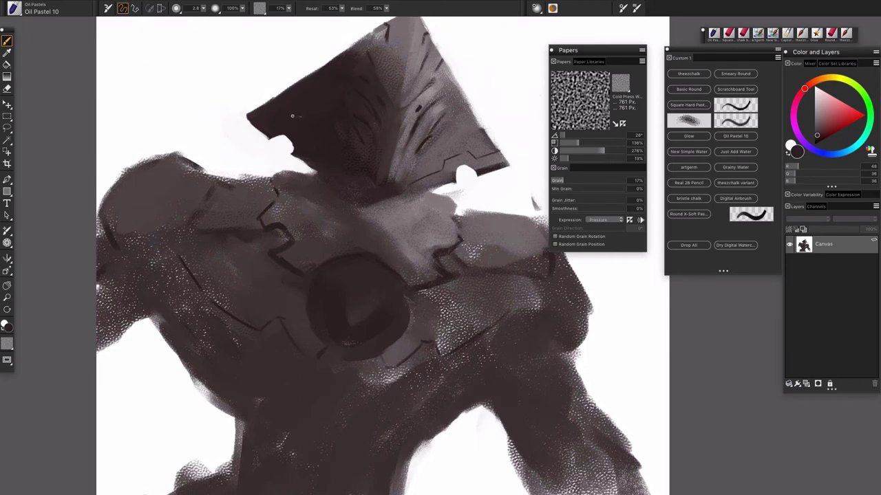
pyautogui.click(817, 139)
pyautogui.scroll(2, 410, 167)
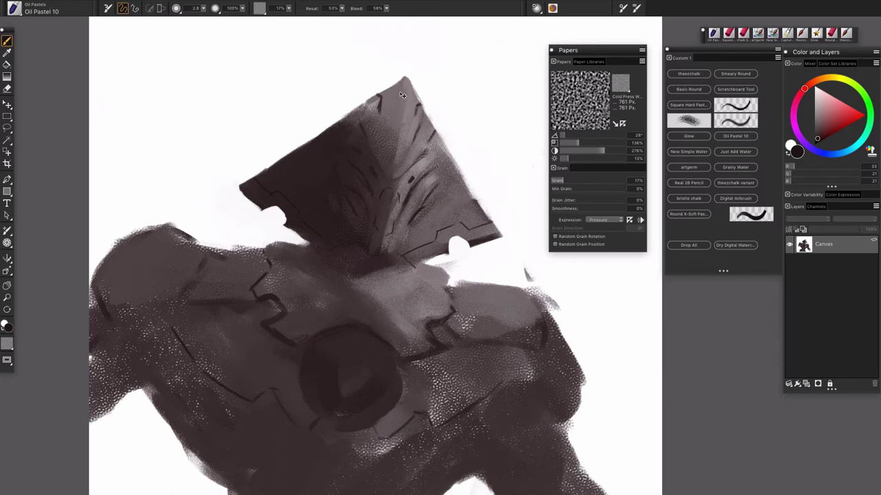
# - Sample a light grey, enlarge the brush to 15.6 and paint a highlight along the head's central ridge, redoing the first stroke
pyautogui.press('super+minus')
pyautogui.press('super+minus')
pyautogui.press('super+minus')
pyautogui.press('super+plus')
pyautogui.press('super+plus')
pyautogui.press('super+plus')
pyautogui.keyDown('alt'); pyautogui.click(435, 178); pyautogui.keyUp('alt')
pyautogui.press(']')
pyautogui.press(']')
pyautogui.press(']')
pyautogui.moveTo(411, 93); pyautogui.dragTo(396, 162)
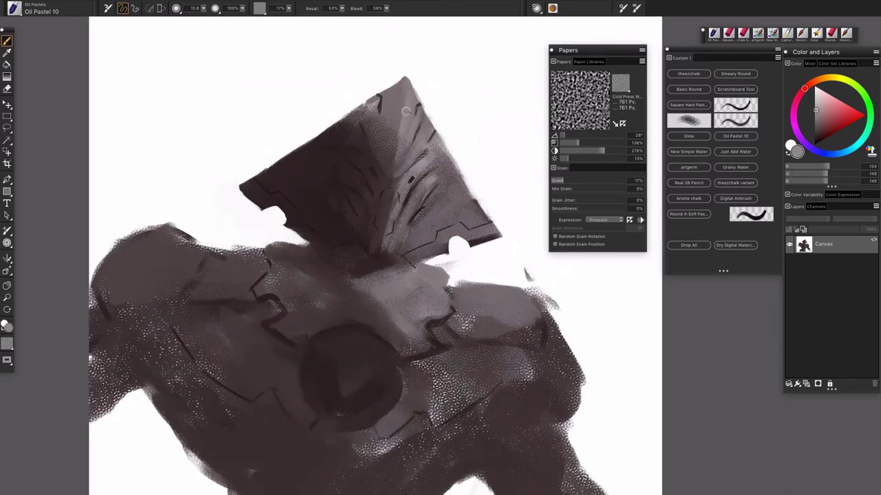
pyautogui.press('super+z')
pyautogui.moveTo(409, 97)
pyautogui.mouseDown()
pyautogui.moveTo(399, 156)
pyautogui.moveTo(408, 104)
pyautogui.moveTo(401, 165)
pyautogui.mouseUp()
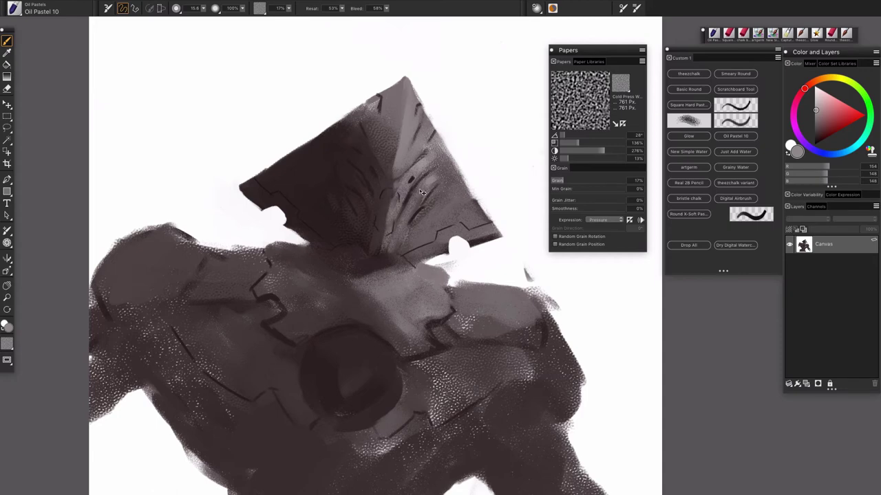
# - Sample a mid grey, set the brush radius to 71 and paint a lighter patch on the abdomen below the chest circle
pyautogui.press('super+minus')
pyautogui.press('super+minus')
pyautogui.press('super+equal')
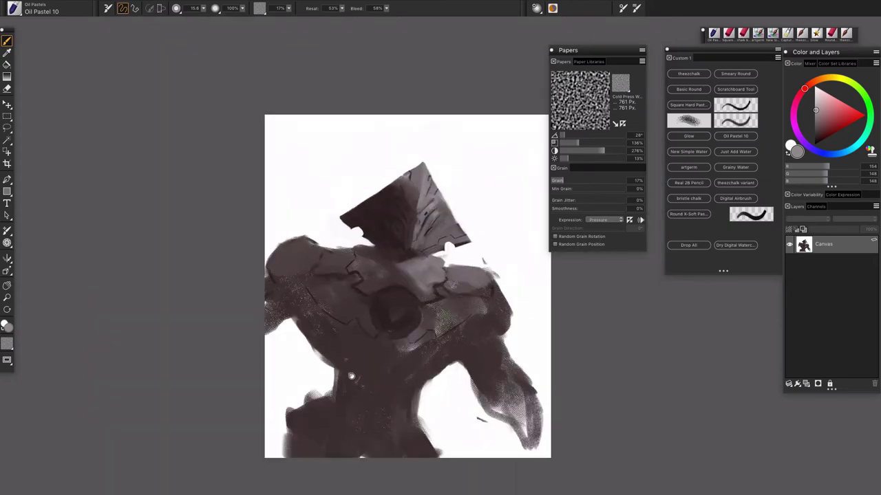
pyautogui.moveTo(335, 351); pyautogui.dragTo(336, 279)
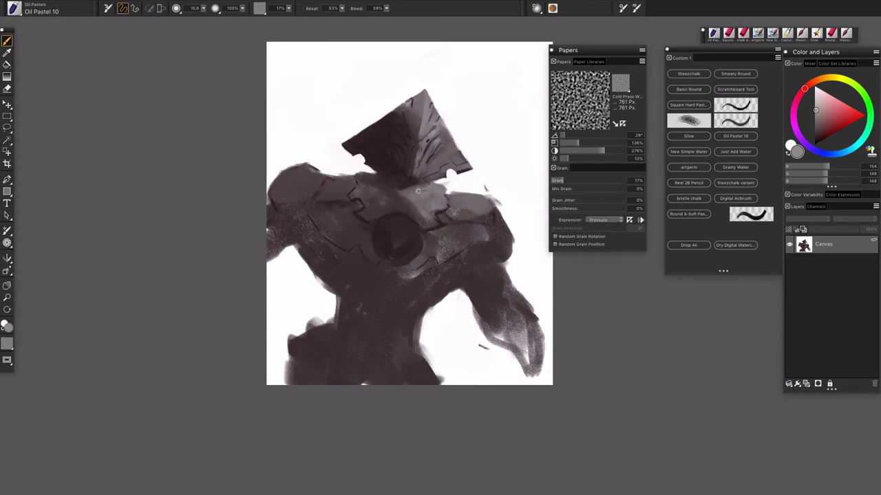
pyautogui.moveTo(413, 250); pyautogui.dragTo(434, 225)
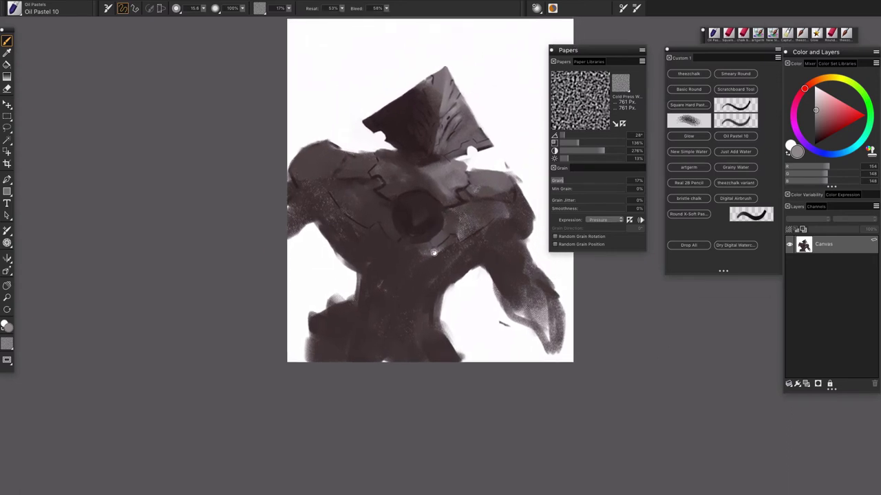
pyautogui.moveTo(417, 297); pyautogui.dragTo(401, 319)
pyautogui.click(406, 289)
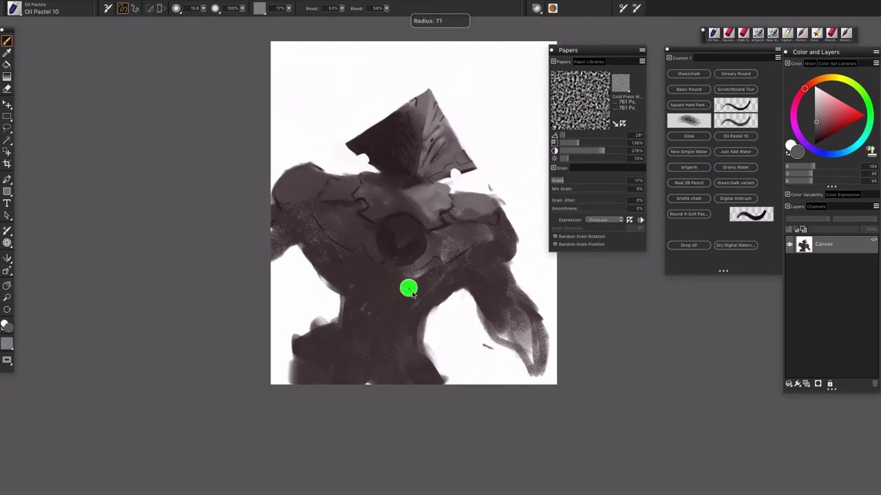
pyautogui.keyDown('alt'); pyautogui.click(365, 275); pyautogui.keyUp('alt')
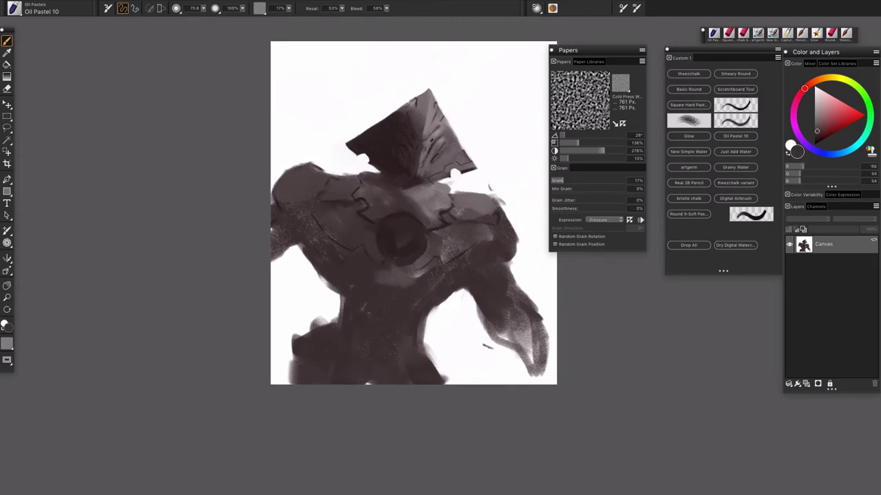
# - Shape and soften the abdomen's light patch by blending dark and grey tones sampled from around it
pyautogui.moveTo(380, 280)
pyautogui.mouseDown()
pyautogui.moveTo(391, 278)
pyautogui.moveTo(378, 285)
pyautogui.mouseUp()
pyautogui.keyDown('alt'); pyautogui.click(401, 278); pyautogui.keyUp('alt')
pyautogui.keyDown('alt'); pyautogui.click(357, 263); pyautogui.keyUp('alt')
pyautogui.keyDown('alt'); pyautogui.click(403, 277); pyautogui.keyUp('alt')
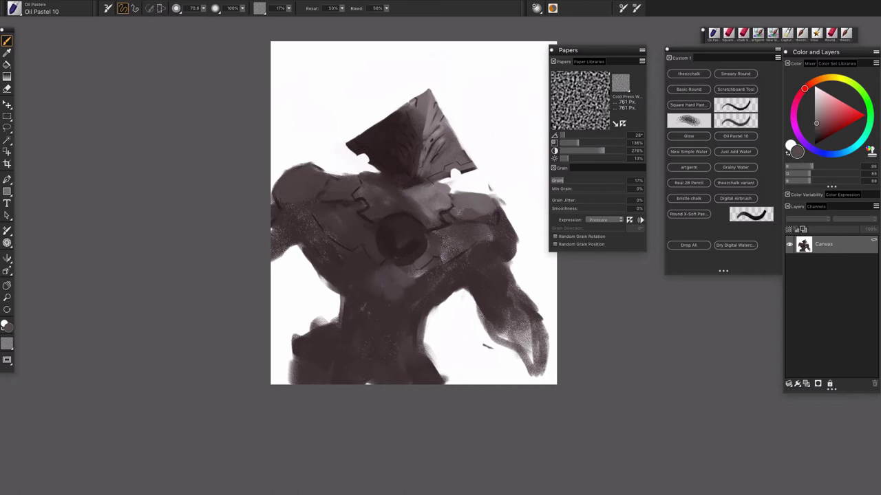
pyautogui.keyDown('alt'); pyautogui.click(390, 306); pyautogui.keyUp('alt')
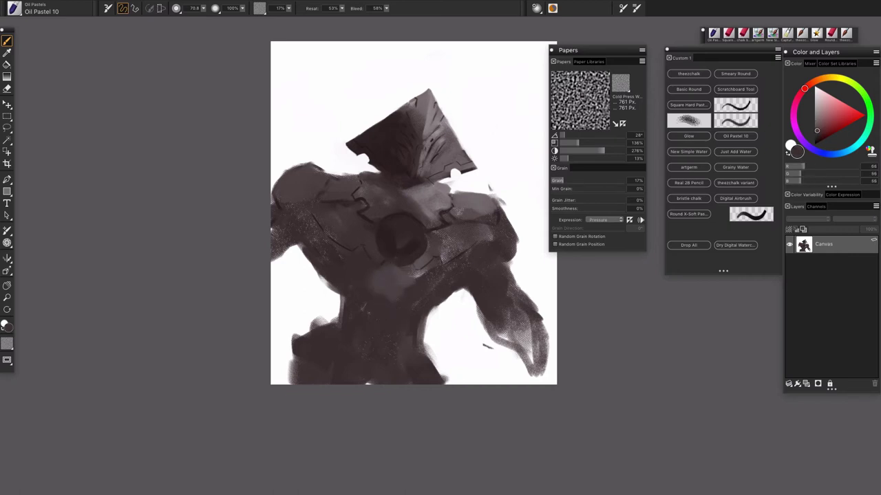
pyautogui.press('super+plus')
pyautogui.press('super+plus')
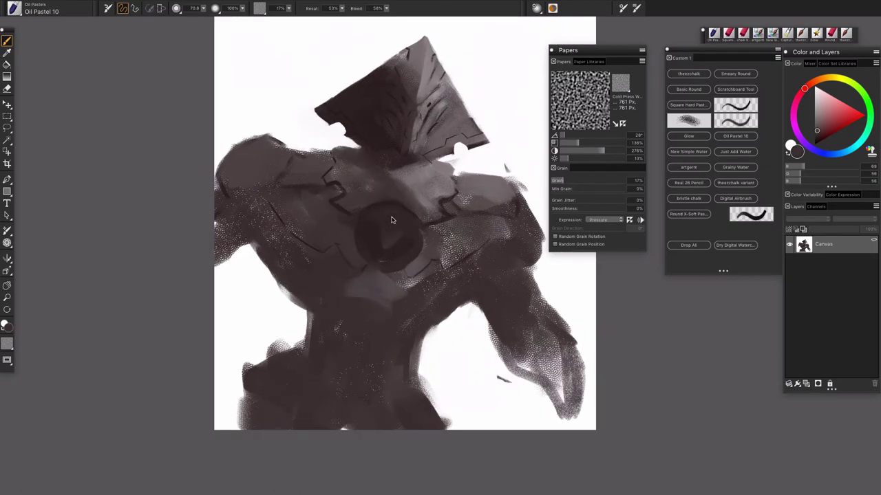
pyautogui.moveTo(398, 322)
pyautogui.mouseDown()
pyautogui.moveTo(371, 383)
pyautogui.moveTo(387, 361)
pyautogui.mouseUp()
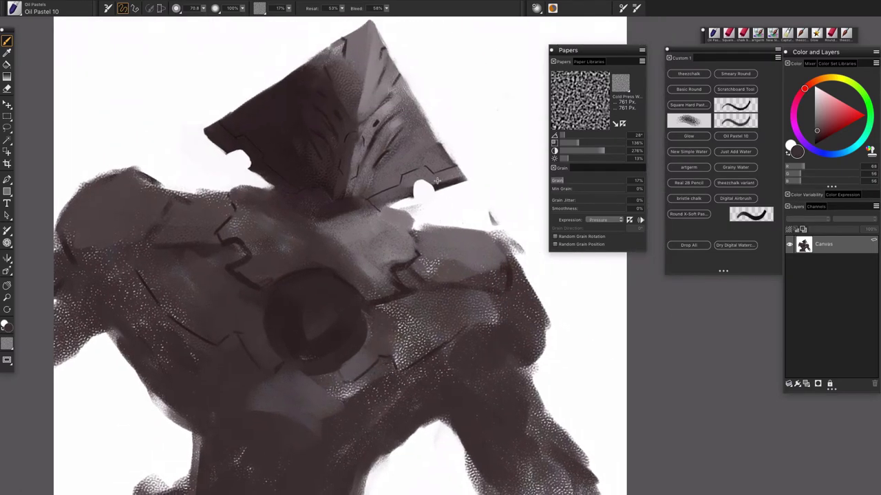
pyautogui.moveTo(438, 183); pyautogui.dragTo(447, 183)
pyautogui.moveTo(501, 151); pyautogui.dragTo(489, 190)
pyautogui.press('super+z')
pyautogui.moveTo(496, 159)
pyautogui.mouseDown()
pyautogui.moveTo(511, 173)
pyautogui.moveTo(523, 169)
pyautogui.moveTo(516, 176)
pyautogui.moveTo(511, 144)
pyautogui.moveTo(523, 248)
pyautogui.mouseUp()
pyautogui.press('super+z')
pyautogui.press('super+z')
# - Paint out the stray marks above the right-hand shoulder with sampled white and touch up the left-hand shoulder with sampled grey
pyautogui.keyDown('alt'); pyautogui.click(497, 110); pyautogui.keyUp('alt')
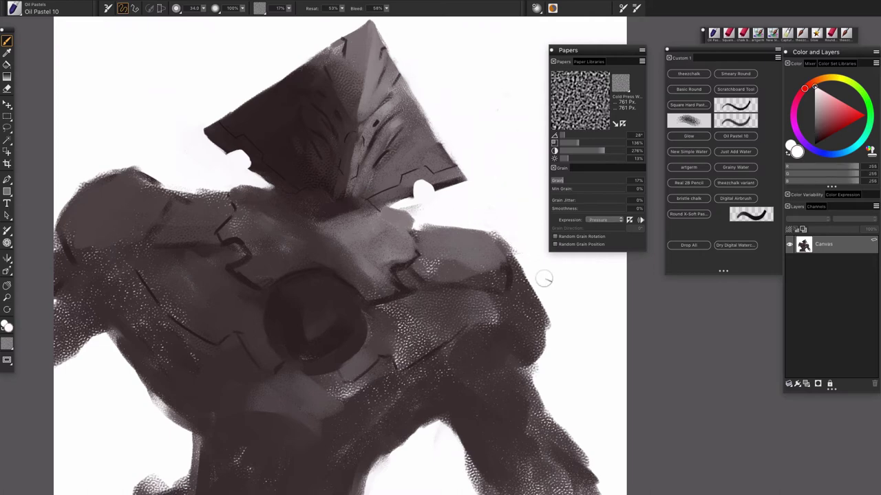
pyautogui.moveTo(421, 295); pyautogui.dragTo(446, 338)
pyautogui.keyDown('alt'); pyautogui.click(211, 253); pyautogui.keyUp('alt')
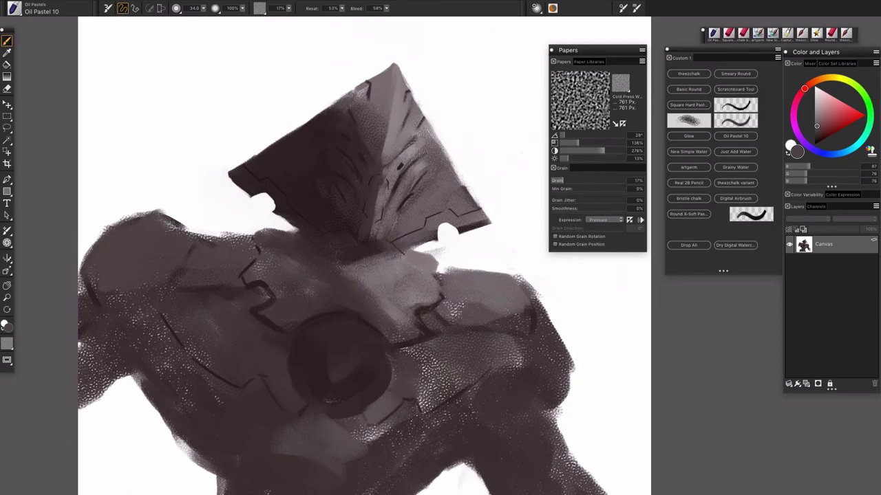
pyautogui.moveTo(207, 239); pyautogui.dragTo(226, 240)
# - Soften the light shape inside the chest circle with its sampled dark tone and sample the grey beside the left collar panel line
pyautogui.press('super+minus')
pyautogui.press('super+minus')
pyautogui.press('super+minus')
pyautogui.press('super+minus')
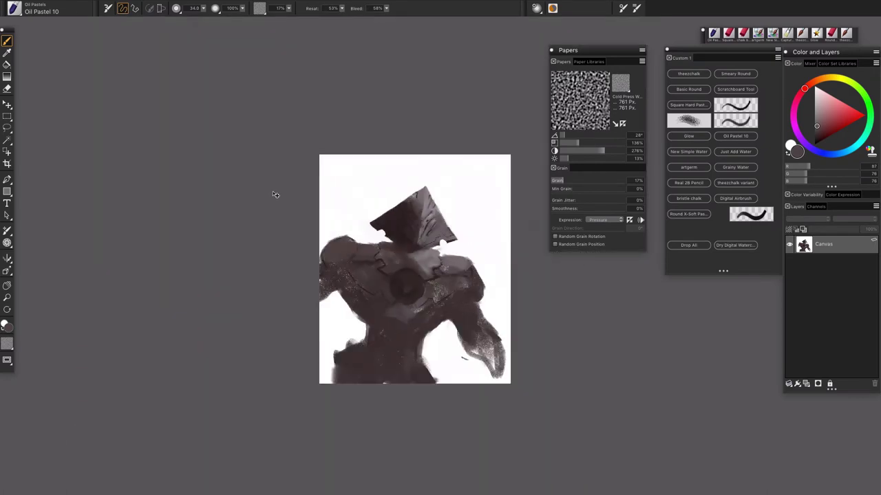
pyautogui.press('super+equal')
pyautogui.press('super+equal')
pyautogui.press('super+equal')
pyautogui.press('super+equal')
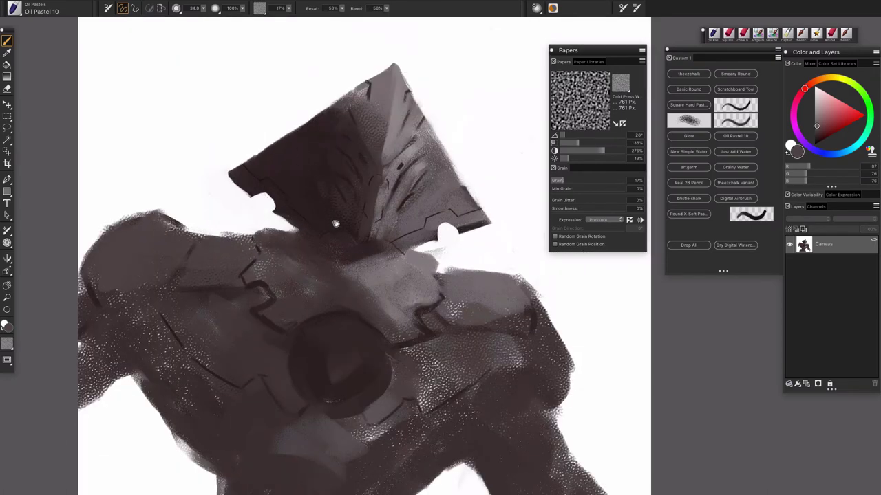
pyautogui.moveTo(379, 299)
pyautogui.mouseDown()
pyautogui.moveTo(395, 217)
pyautogui.moveTo(394, 237)
pyautogui.mouseUp()
pyautogui.keyDown('alt'); pyautogui.click(384, 311); pyautogui.keyUp('alt')
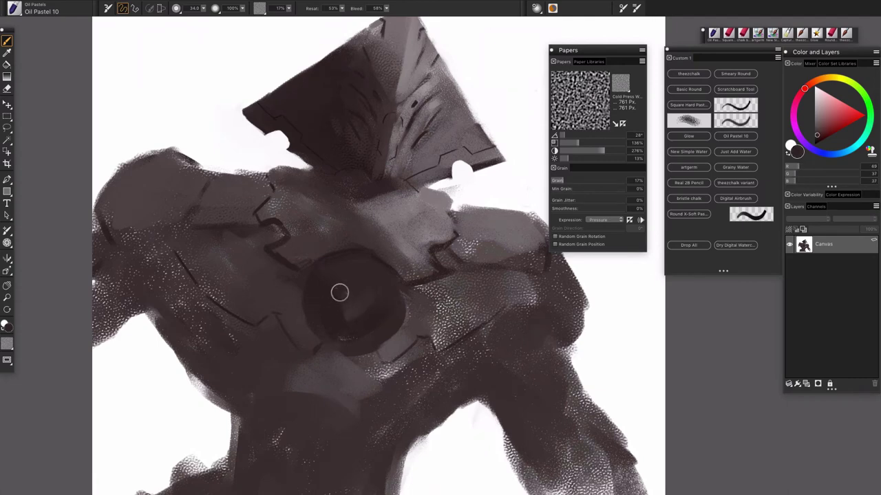
pyautogui.moveTo(372, 302); pyautogui.dragTo(348, 318)
pyautogui.keyDown('alt'); pyautogui.click(288, 252); pyautogui.keyUp('alt')
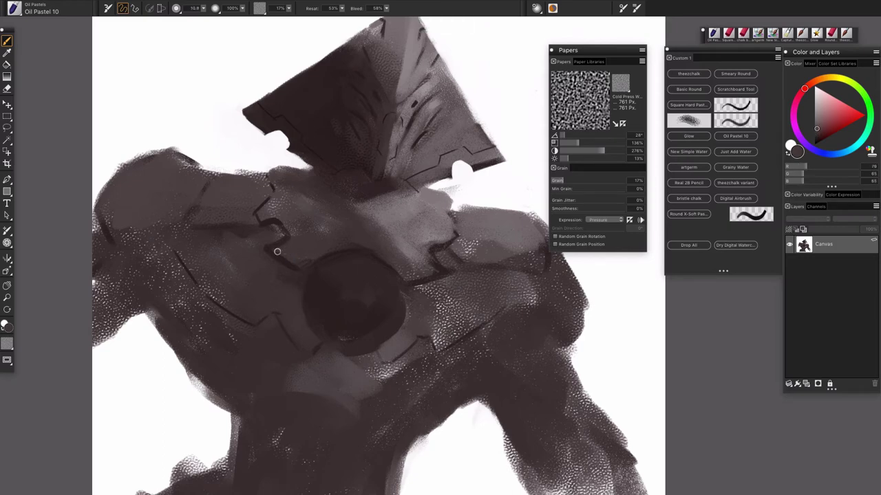
# - Set the brush size to 22.1, touch up the grey beside the left-hand collar panel line and sample the light chest grey
pyautogui.press(']')
pyautogui.press(']')
pyautogui.moveTo(289, 236); pyautogui.dragTo(284, 241)
pyautogui.keyDown('alt'); pyautogui.click(403, 255); pyautogui.keyUp('alt')
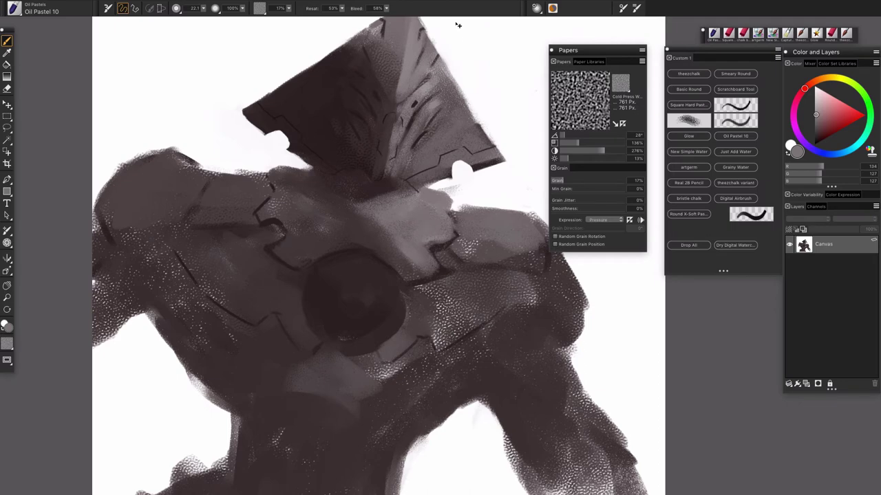
# - Paint sampled dark tones onto the right-hand upper arm and along the lower part of the chest circle
pyautogui.press('super+minus')
pyautogui.press('super+minus')
pyautogui.press('super+minus')
pyautogui.press('super+plus')
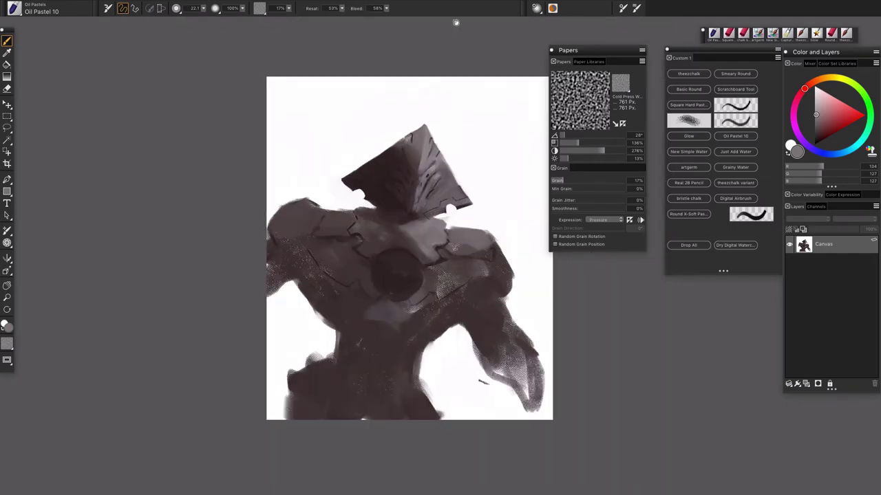
pyautogui.moveTo(410, 315); pyautogui.dragTo(367, 239)
pyautogui.keyDown('alt'); pyautogui.click(447, 274); pyautogui.keyUp('alt')
pyautogui.moveTo(444, 266); pyautogui.dragTo(451, 266)
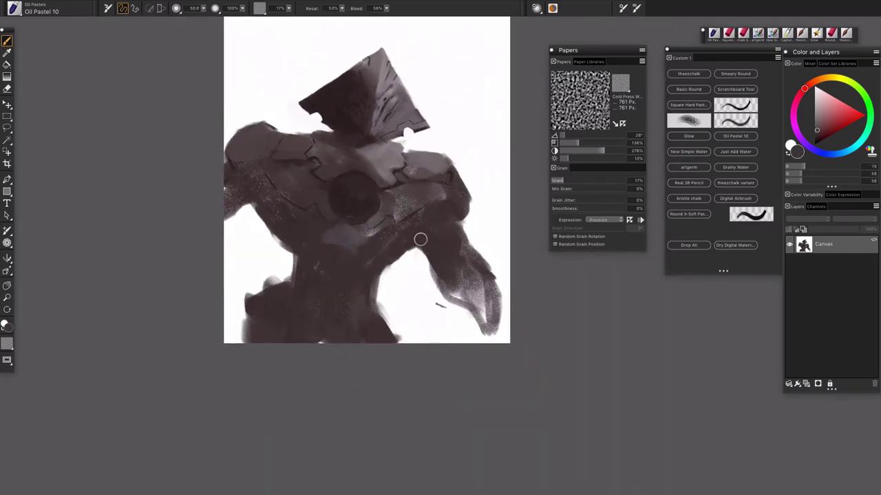
pyautogui.keyDown('alt'); pyautogui.click(370, 205); pyautogui.keyUp('alt')
pyautogui.moveTo(370, 211); pyautogui.dragTo(372, 212)
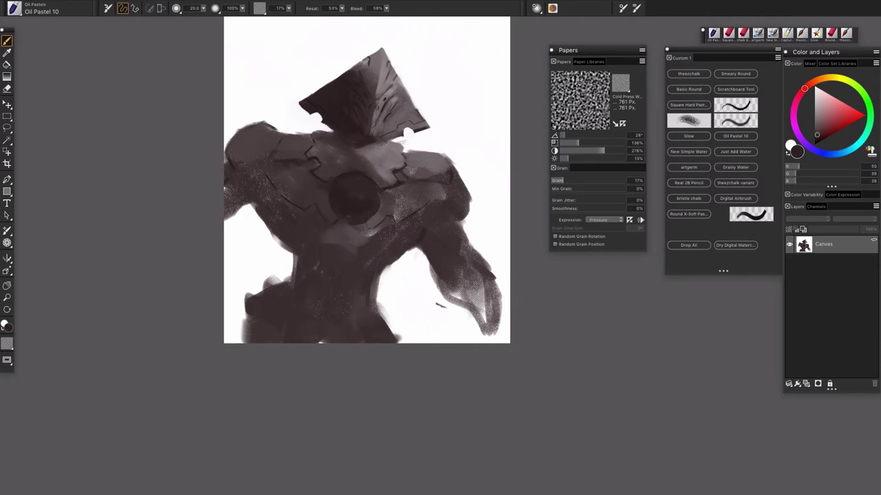
# - Draw thin dark panel lines at the left-hand armpit and around the waist and hips with sampled dark tones
pyautogui.moveTo(266, 183); pyautogui.dragTo(259, 208)
pyautogui.keyDown('alt'); pyautogui.click(424, 233); pyautogui.keyUp('alt')
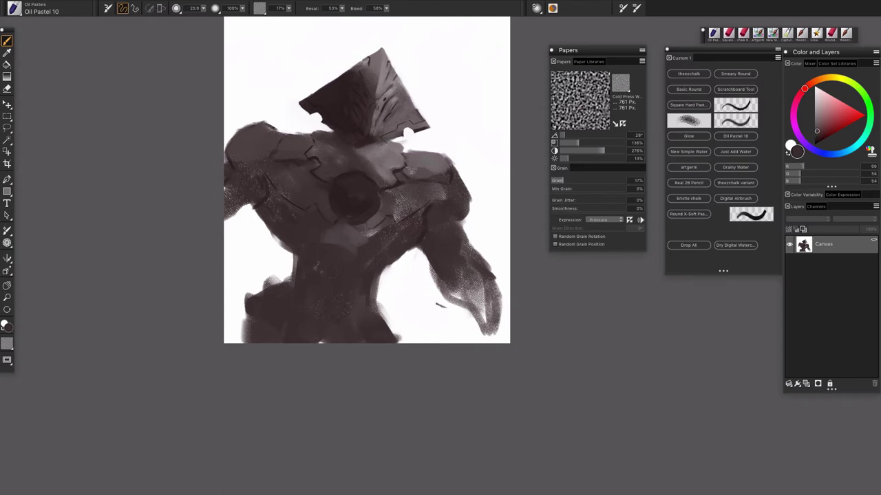
pyautogui.keyDown('alt'); pyautogui.click(427, 219); pyautogui.keyUp('alt')
pyautogui.moveTo(286, 240); pyautogui.dragTo(288, 240)
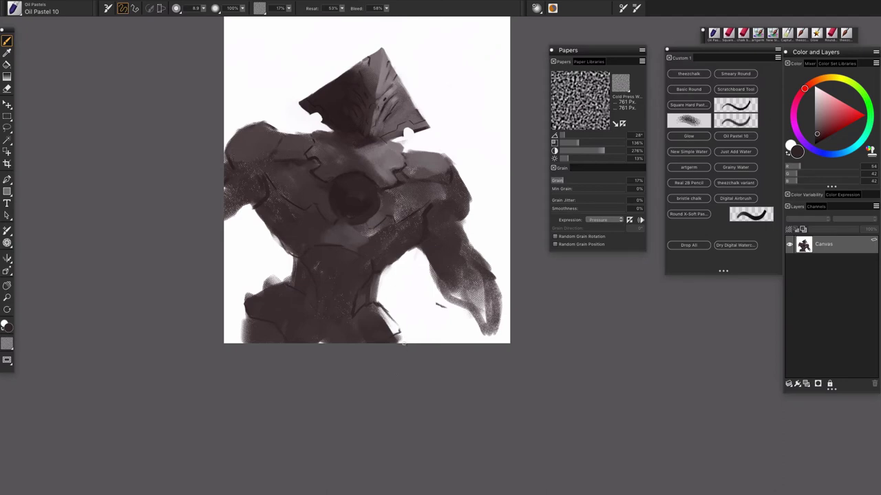
# - Enlarge the brush and sketch angular spiked outlines beside both hips
pyautogui.press(']')
pyautogui.press(']')
pyautogui.press(']')
pyautogui.moveTo(407, 326); pyautogui.dragTo(417, 343)
pyautogui.moveTo(238, 300)
pyautogui.mouseDown()
pyautogui.moveTo(225, 324)
pyautogui.moveTo(242, 311)
pyautogui.mouseUp()
# - Sample the background white and enlarge the brush to clean up the area above the left-hand hip
pyautogui.keyDown('alt'); pyautogui.click(254, 278); pyautogui.keyUp('alt')
pyautogui.press(']')
pyautogui.press(']')
pyautogui.press(']')
pyautogui.press(']')
pyautogui.press(']')
pyautogui.press(']')
pyautogui.press(']')
pyautogui.press(']')
pyautogui.press(']')
pyautogui.press(']')
pyautogui.press(']')
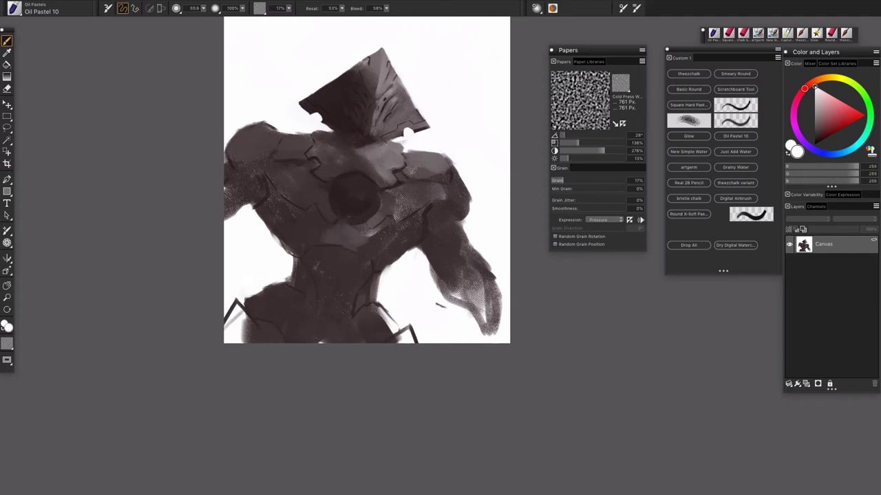
# - Reshape the left-hand flank with a sampled dark tone and trim the waist edge with sampled white
pyautogui.keyDown('alt'); pyautogui.click(293, 227); pyautogui.keyUp('alt')
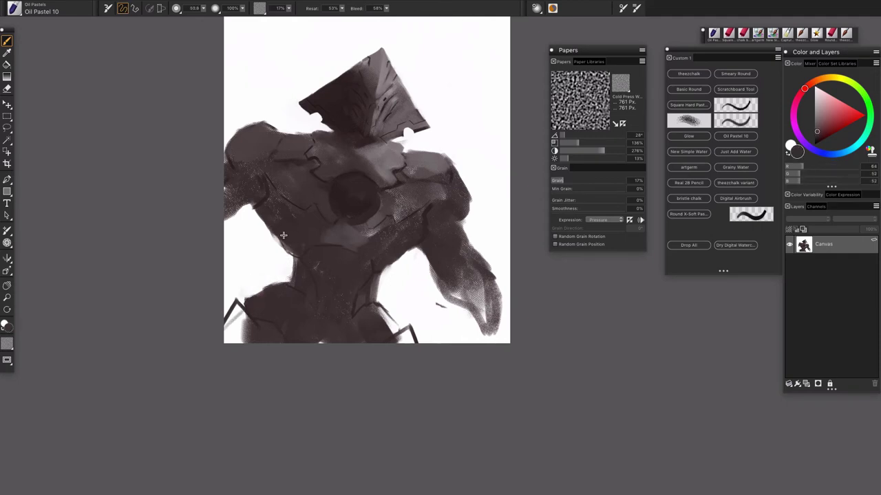
pyautogui.moveTo(267, 220)
pyautogui.mouseDown()
pyautogui.moveTo(260, 239)
pyautogui.moveTo(263, 231)
pyautogui.moveTo(270, 242)
pyautogui.mouseUp()
pyautogui.keyDown('alt'); pyautogui.click(282, 252); pyautogui.keyUp('alt')
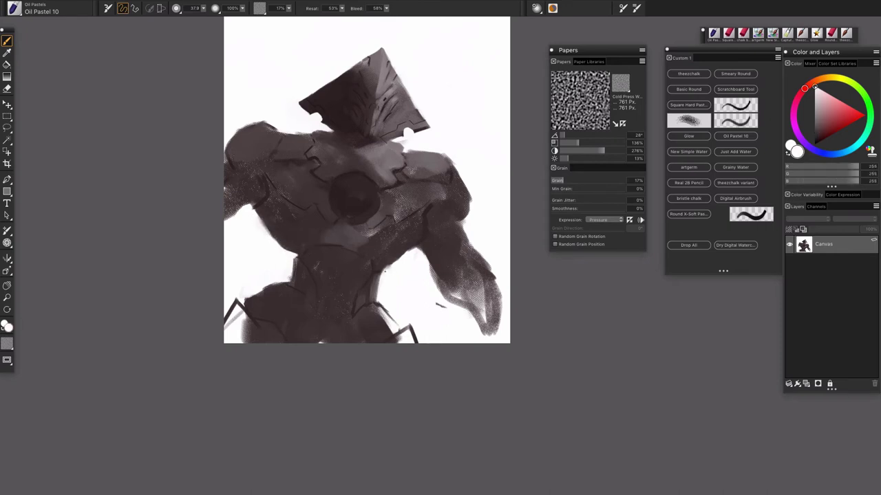
# - Smooth and darken the abdomen below the chest circle by blending grey and dark tones sampled from around it
pyautogui.keyDown('alt'); pyautogui.click(403, 248); pyautogui.keyUp('alt')
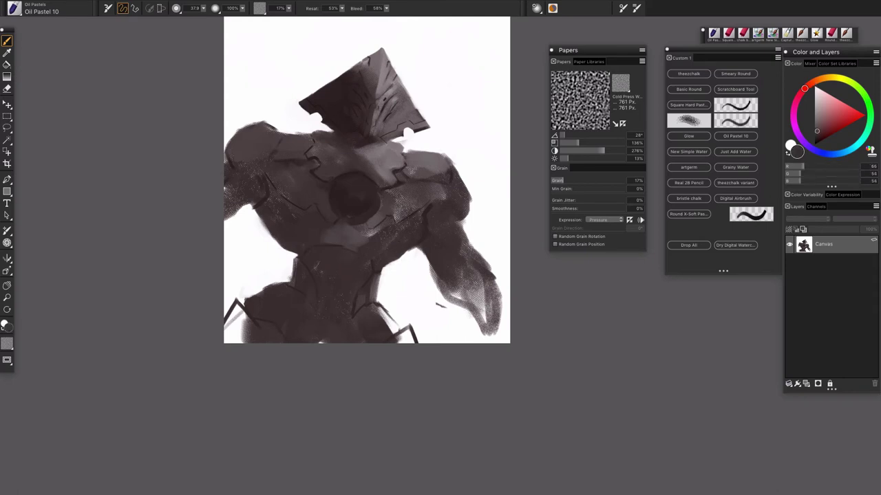
pyautogui.keyDown('alt'); pyautogui.click(354, 238); pyautogui.keyUp('alt')
pyautogui.moveTo(361, 244); pyautogui.dragTo(364, 234)
pyautogui.keyDown('alt'); pyautogui.click(361, 233); pyautogui.keyUp('alt')
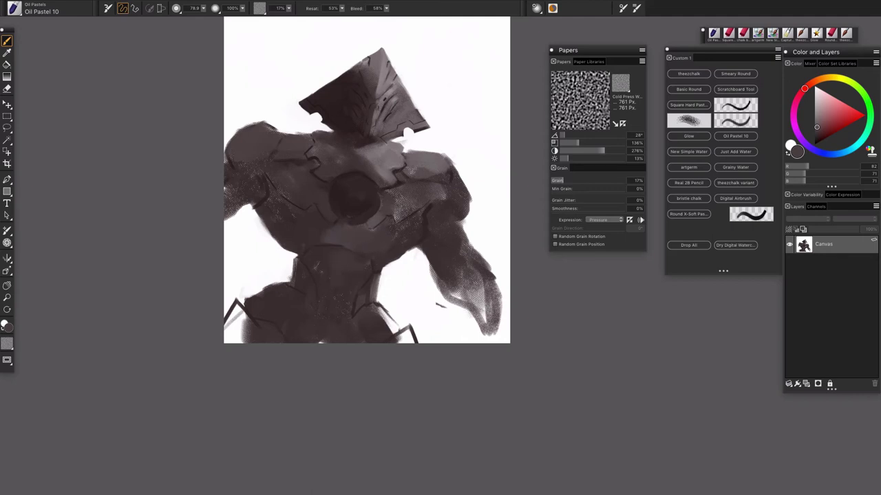
pyautogui.keyDown('alt'); pyautogui.click(320, 256); pyautogui.keyUp('alt')
pyautogui.keyDown('alt'); pyautogui.click(345, 274); pyautogui.keyUp('alt')
pyautogui.keyDown('alt'); pyautogui.click(375, 237); pyautogui.keyUp('alt')
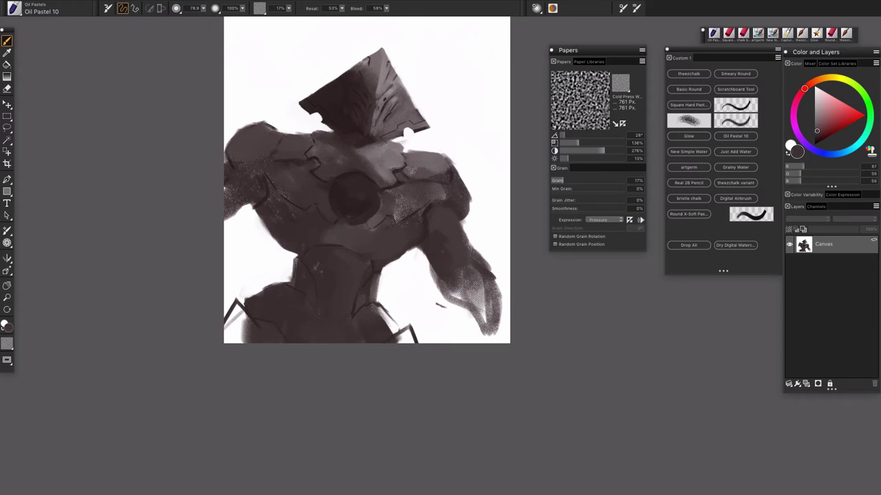
# - Fill the textured right-hand forearm and the left-hand arm with solid dark tones using the 78.9 brush
pyautogui.moveTo(468, 277); pyautogui.dragTo(495, 331)
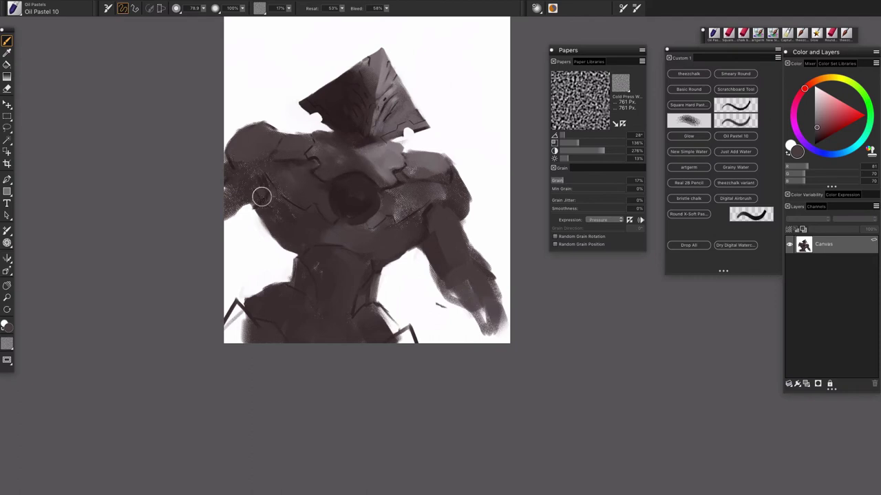
pyautogui.moveTo(233, 206); pyautogui.dragTo(226, 237)
pyautogui.keyDown('alt'); pyautogui.click(240, 200); pyautogui.keyUp('alt')
pyautogui.moveTo(232, 205)
pyautogui.mouseDown()
pyautogui.moveTo(227, 212)
pyautogui.moveTo(227, 188)
pyautogui.mouseUp()
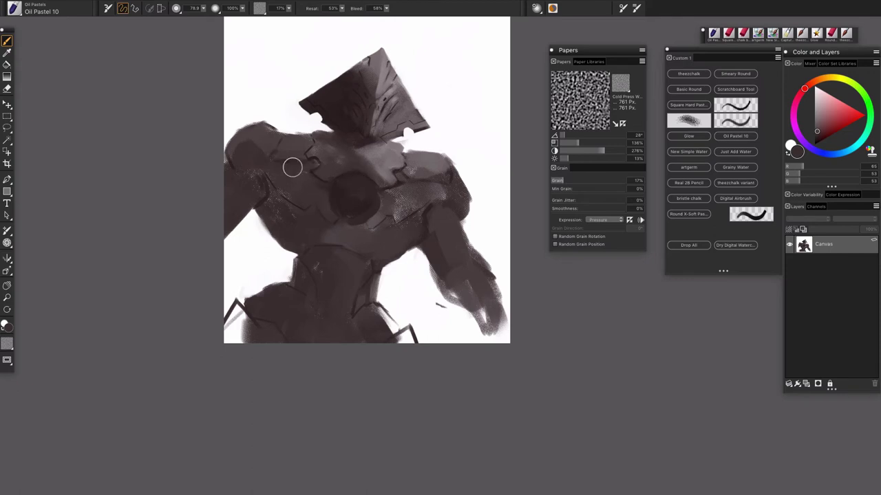
# - Refine the ridge between the pyramid head's dark and light faces with greys sampled from both sides
pyautogui.scroll(3, 307, 127)
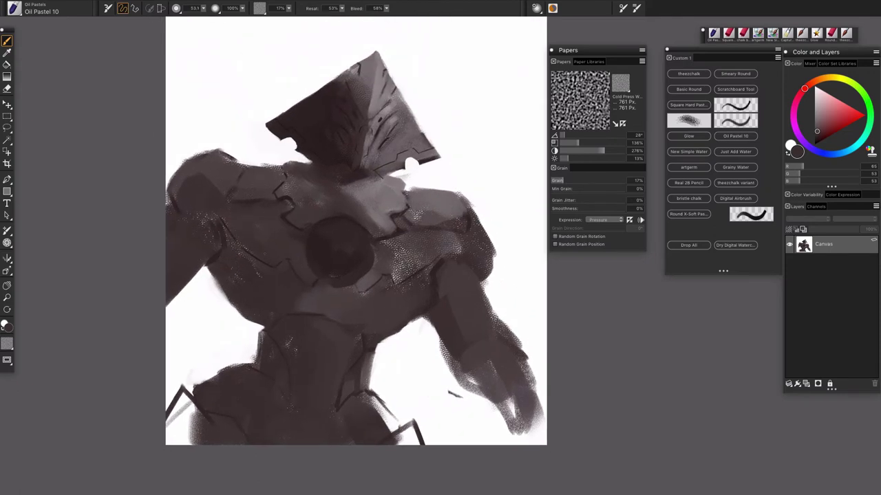
pyautogui.moveTo(397, 297); pyautogui.dragTo(394, 332)
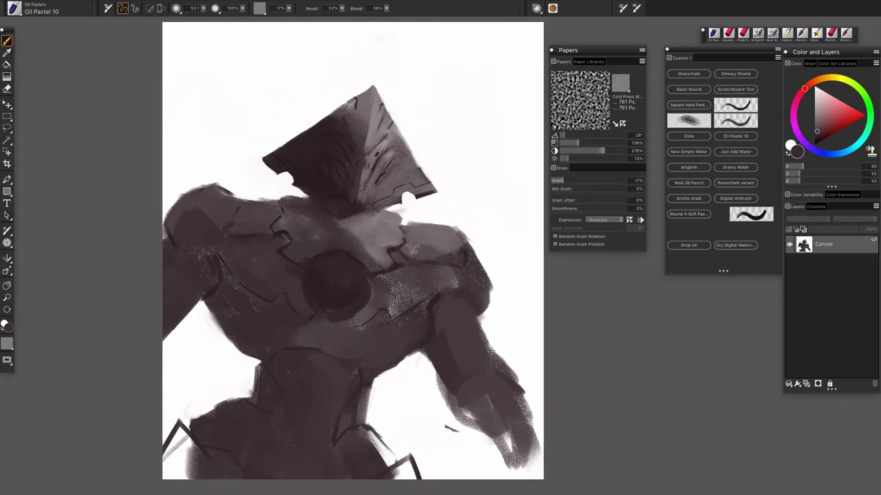
pyautogui.keyDown('alt'); pyautogui.click(348, 127); pyautogui.keyUp('alt')
pyautogui.keyDown('alt'); pyautogui.click(342, 127); pyautogui.keyUp('alt')
pyautogui.keyDown('alt'); pyautogui.click(365, 143); pyautogui.keyUp('alt')
pyautogui.keyDown('alt'); pyautogui.click(356, 131); pyautogui.keyUp('alt')
pyautogui.press(']')
pyautogui.moveTo(368, 97)
pyautogui.mouseDown()
pyautogui.moveTo(360, 120)
pyautogui.moveTo(368, 106)
pyautogui.mouseUp()
pyautogui.keyDown('alt'); pyautogui.click(372, 109); pyautogui.keyUp('alt')
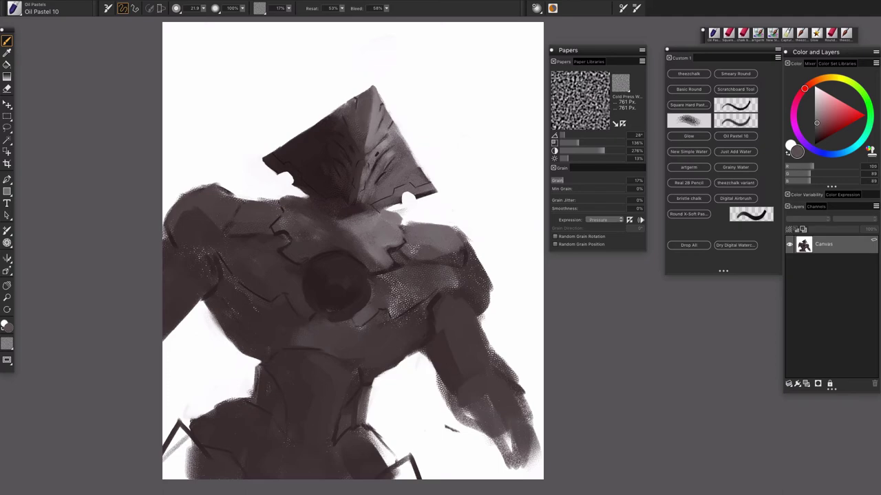
# - Fill the outlined spiked plates beside both hips with a dark tone sampled from the left-hand thigh
pyautogui.scroll(-4, 422, 304)
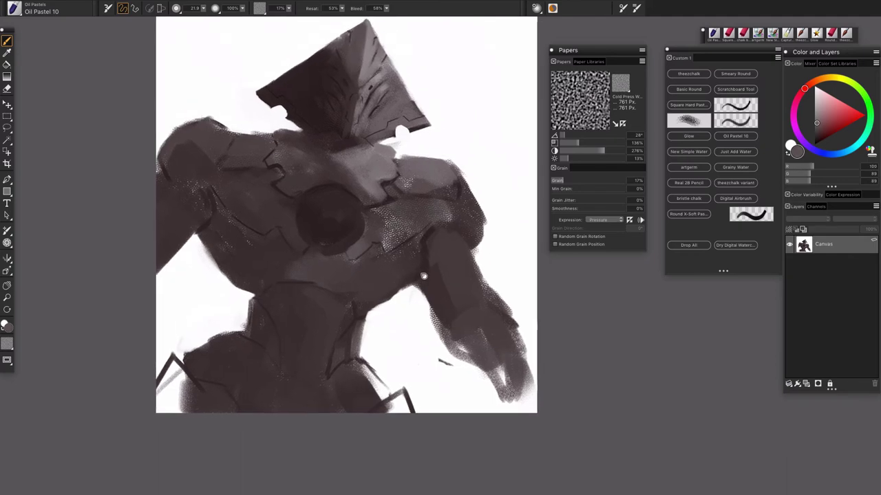
pyautogui.scroll(-5, 413, 170)
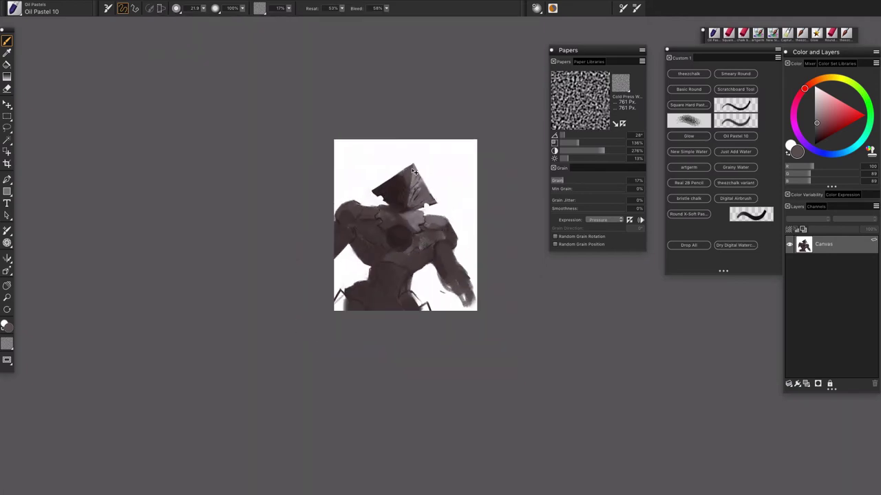
pyautogui.scroll(4, 412, 171)
pyautogui.scroll(2, 412, 171)
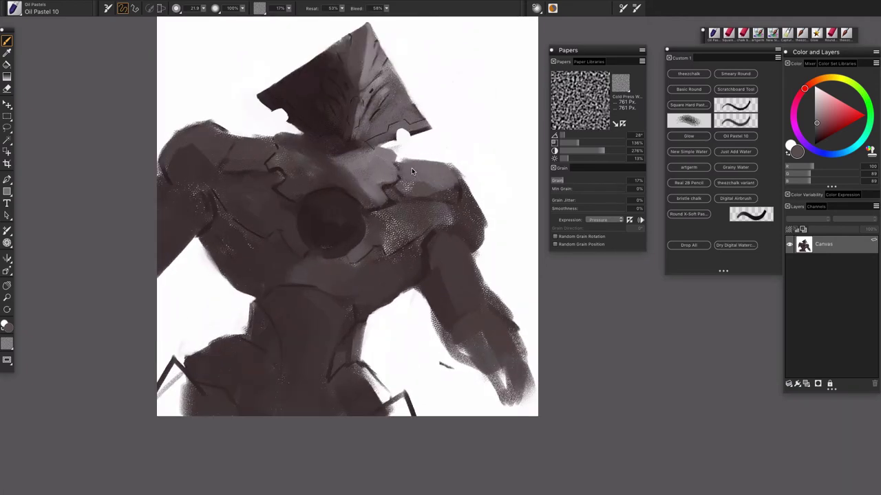
pyautogui.scroll(-2, 411, 169)
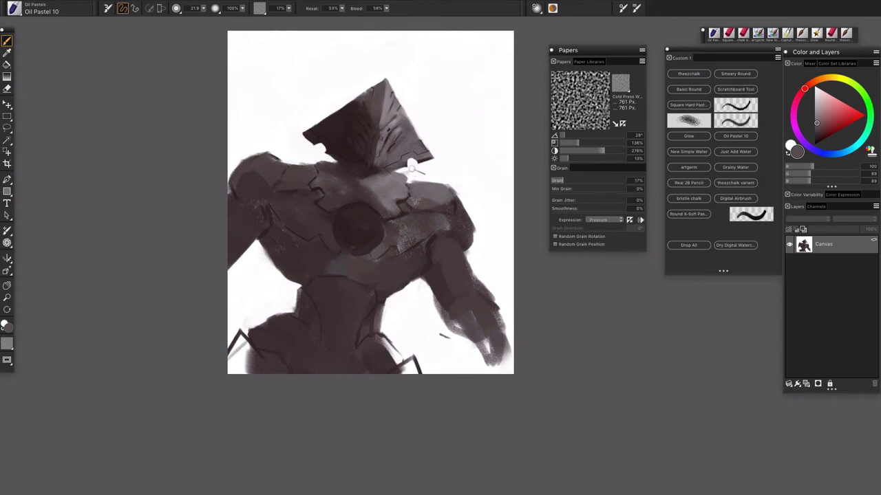
pyautogui.keyDown('alt'); pyautogui.click(276, 340); pyautogui.keyUp('alt')
pyautogui.moveTo(273, 346); pyautogui.dragTo(294, 346)
pyautogui.moveTo(249, 366); pyautogui.dragTo(245, 348)
pyautogui.moveTo(392, 373)
pyautogui.mouseDown()
pyautogui.moveTo(402, 374)
pyautogui.moveTo(396, 368)
pyautogui.mouseUp()
# - Add a sampled light grey highlight to the right-hand hip plate and fill its spike with the thigh's dark tone
pyautogui.keyDown('alt'); pyautogui.click(391, 263); pyautogui.keyUp('alt')
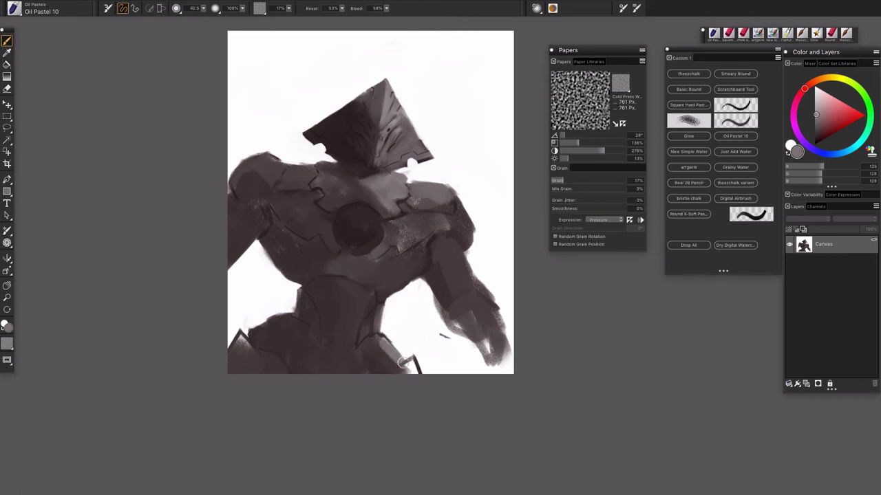
pyautogui.keyDown('alt'); pyautogui.click(394, 370); pyautogui.keyUp('alt')
pyautogui.moveTo(402, 369); pyautogui.dragTo(407, 371)
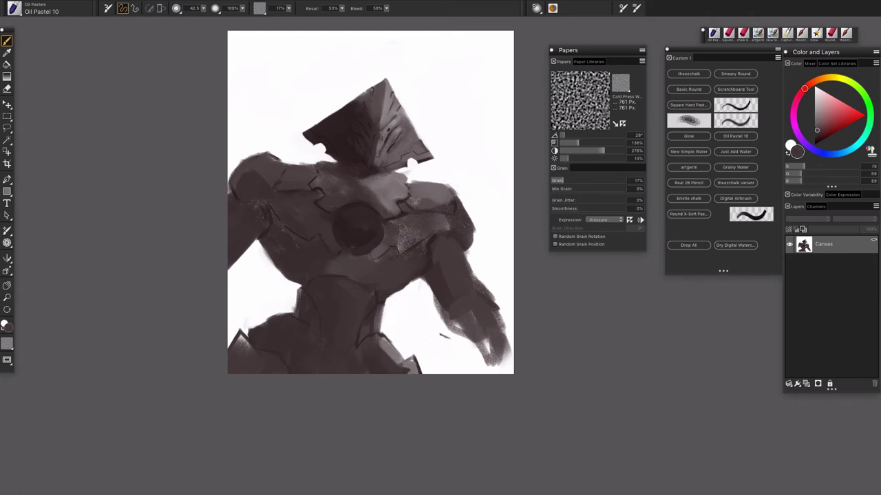
# - Extend the right-hand forearm to the canvas's lower edge with sampled grey and clean its outline with sampled white
pyautogui.keyDown('alt'); pyautogui.click(461, 315); pyautogui.keyUp('alt')
pyautogui.moveTo(453, 321)
pyautogui.mouseDown()
pyautogui.moveTo(482, 371)
pyautogui.moveTo(495, 340)
pyautogui.moveTo(522, 388)
pyautogui.mouseUp()
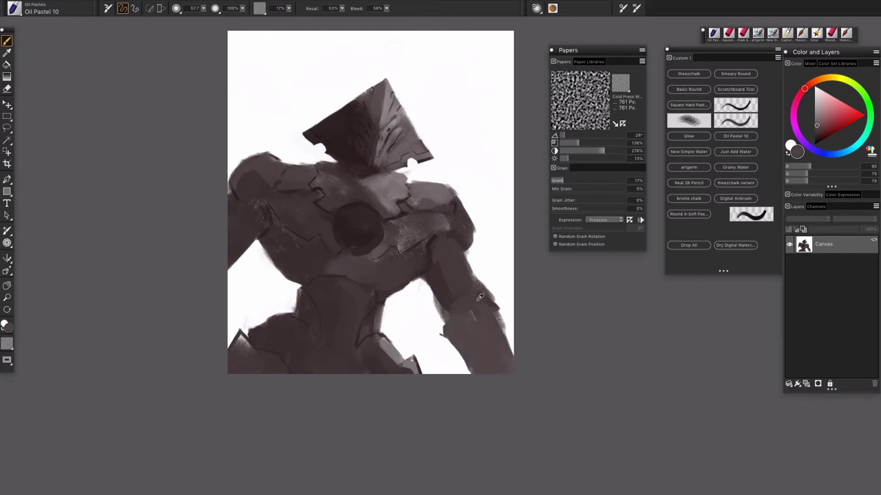
pyautogui.keyDown('alt'); pyautogui.click(435, 311); pyautogui.keyUp('alt')
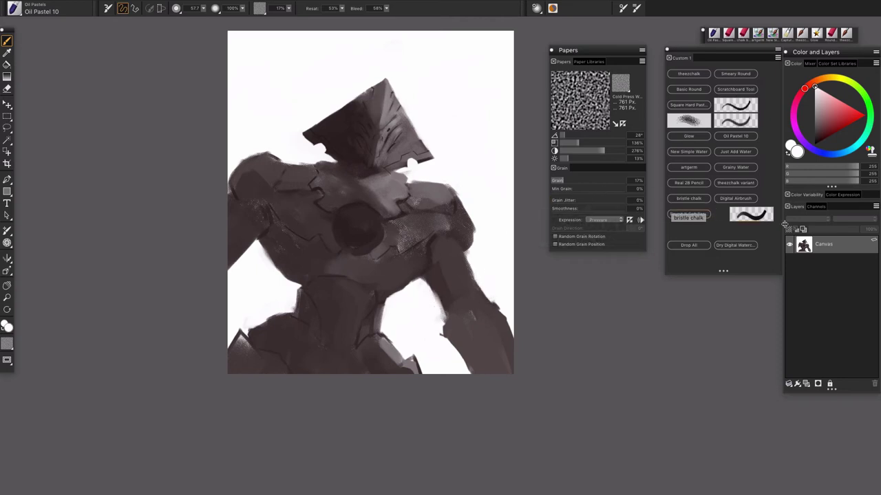
# - Add a new layer with the Gel composite method and enlarge the brush to about 242
pyautogui.click(805, 382)
pyautogui.click(811, 220)
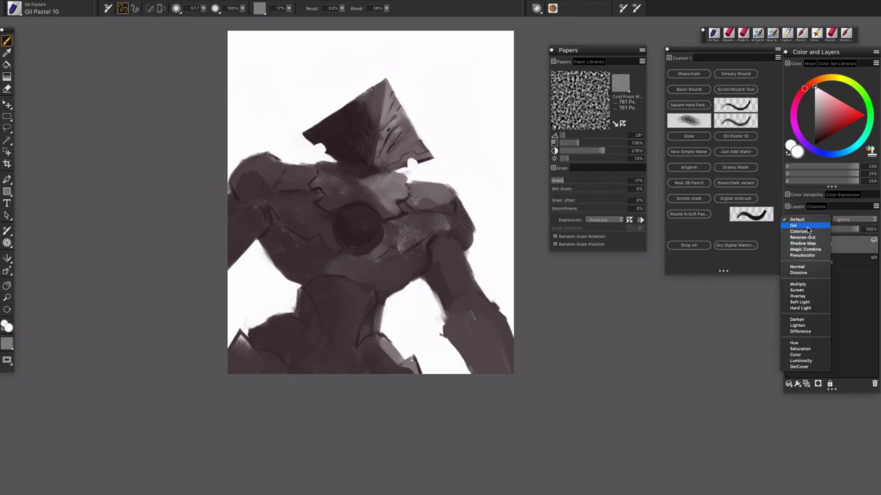
pyautogui.click(809, 227)
pyautogui.moveTo(421, 292); pyautogui.dragTo(431, 309)
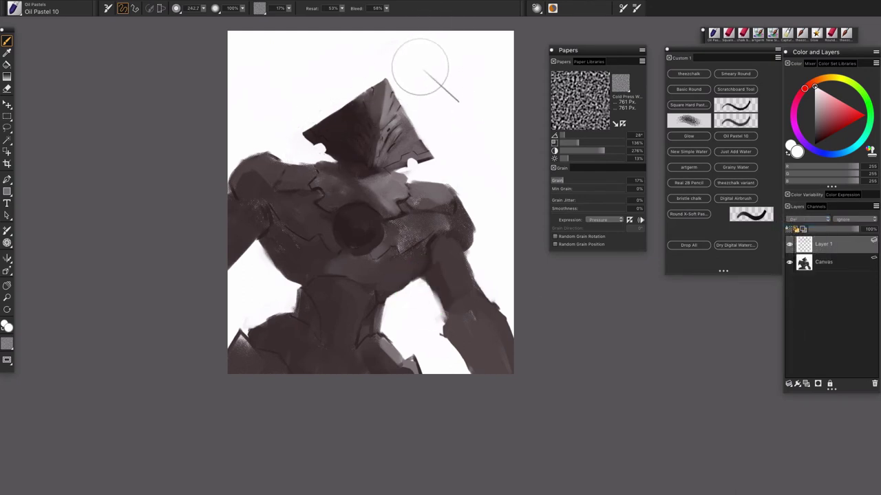
# - Try painting a grey patch behind the head with a tone sampled from it, then undo the stroke
pyautogui.keyDown('alt'); pyautogui.click(382, 93); pyautogui.keyUp('alt')
pyautogui.moveTo(334, 96)
pyautogui.mouseDown()
pyautogui.moveTo(404, 62)
pyautogui.moveTo(417, 82)
pyautogui.moveTo(413, 141)
pyautogui.moveTo(367, 173)
pyautogui.moveTo(326, 146)
pyautogui.moveTo(344, 108)
pyautogui.mouseUp()
pyautogui.hotkey('ctrl', 'z')
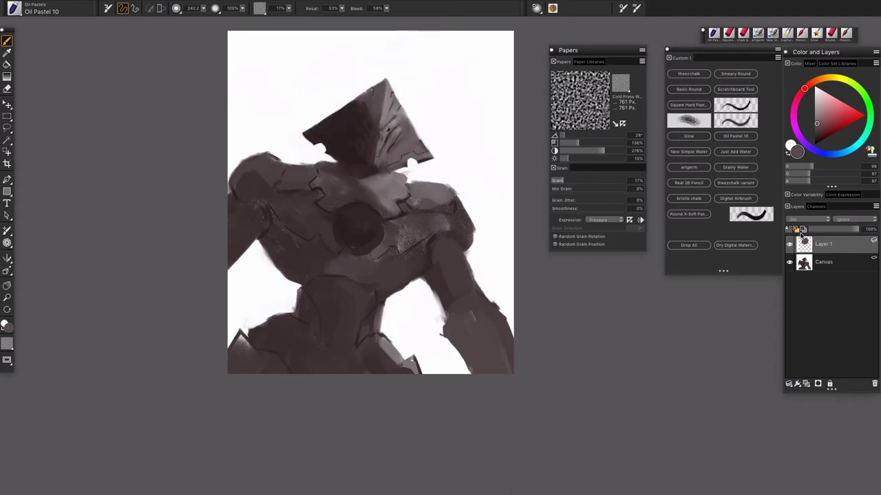
# - Set the new layer's composite method to Darken and paint a grey backdrop behind the head's left-hand side
pyautogui.click(805, 220)
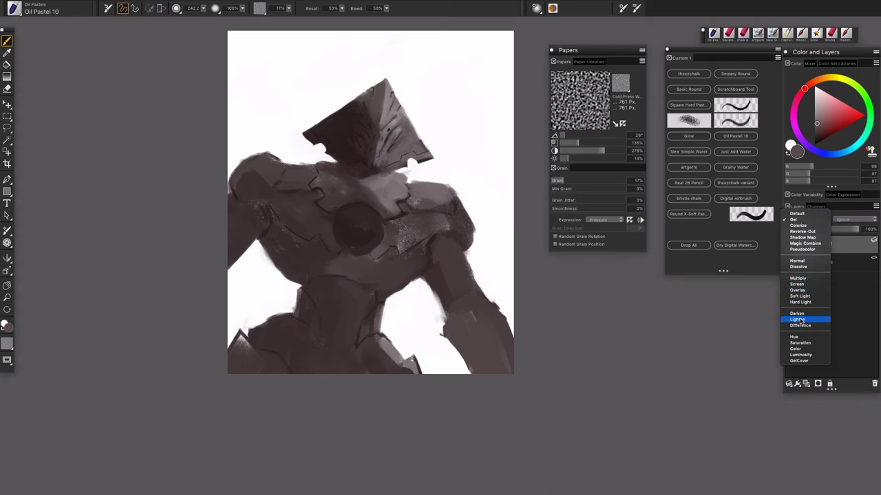
pyautogui.click(796, 314)
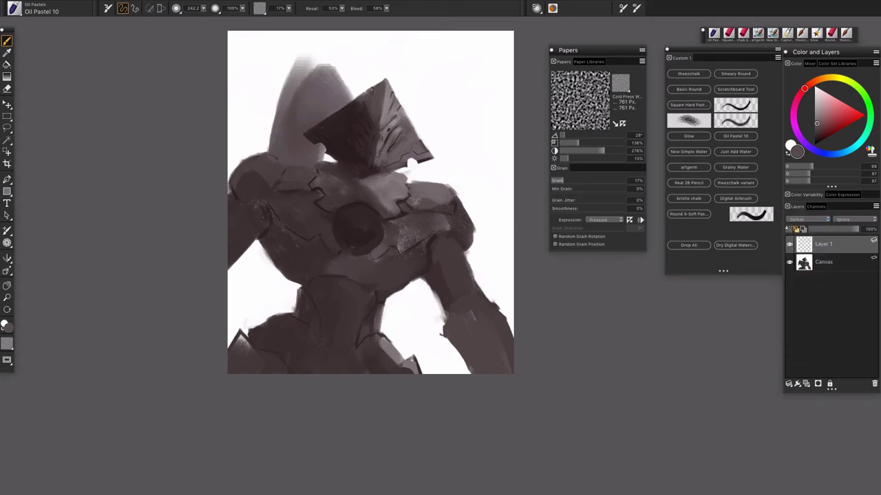
pyautogui.keyDown('alt'); pyautogui.click(403, 109); pyautogui.keyUp('alt')
pyautogui.moveTo(333, 58)
pyautogui.mouseDown()
pyautogui.moveTo(269, 144)
pyautogui.moveTo(382, 83)
pyautogui.moveTo(271, 132)
pyautogui.moveTo(236, 162)
pyautogui.moveTo(269, 45)
pyautogui.moveTo(235, 107)
pyautogui.moveTo(311, 46)
pyautogui.moveTo(297, 69)
pyautogui.moveTo(348, 40)
pyautogui.moveTo(344, 82)
pyautogui.moveTo(313, 124)
pyautogui.mouseUp()
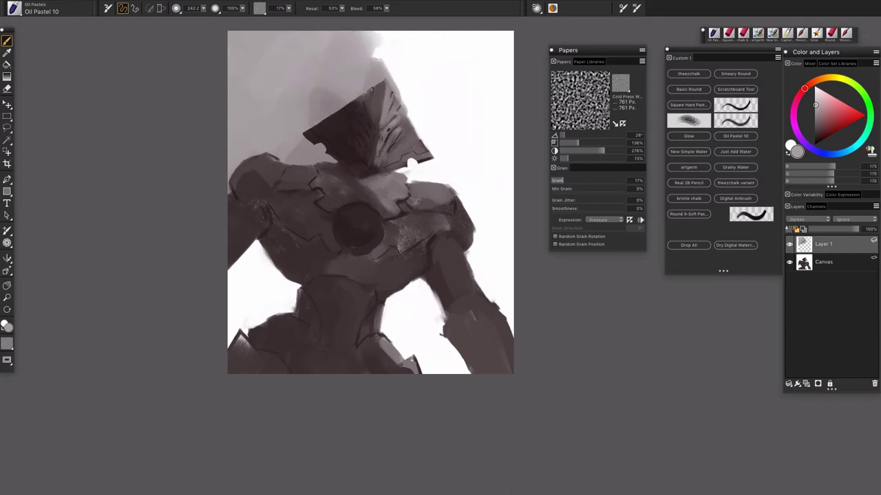
# - Block in a grey tower shape behind the right-hand shoulder and fill the gap between the waist and the right-hand arm
pyautogui.moveTo(440, 125)
pyautogui.mouseDown()
pyautogui.moveTo(418, 170)
pyautogui.moveTo(454, 89)
pyautogui.moveTo(461, 207)
pyautogui.mouseUp()
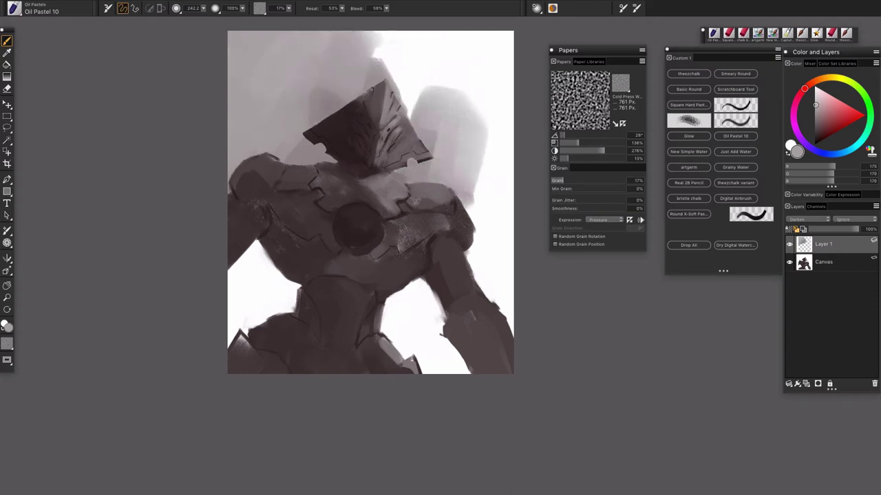
pyautogui.moveTo(454, 145)
pyautogui.mouseDown()
pyautogui.moveTo(447, 203)
pyautogui.moveTo(439, 98)
pyautogui.moveTo(485, 83)
pyautogui.moveTo(474, 178)
pyautogui.mouseUp()
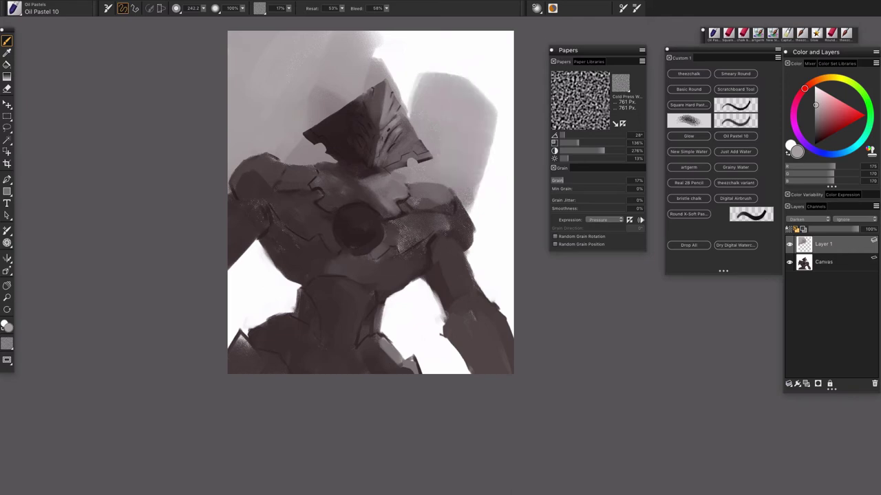
pyautogui.moveTo(421, 275); pyautogui.dragTo(404, 378)
pyautogui.moveTo(404, 303); pyautogui.dragTo(385, 385)
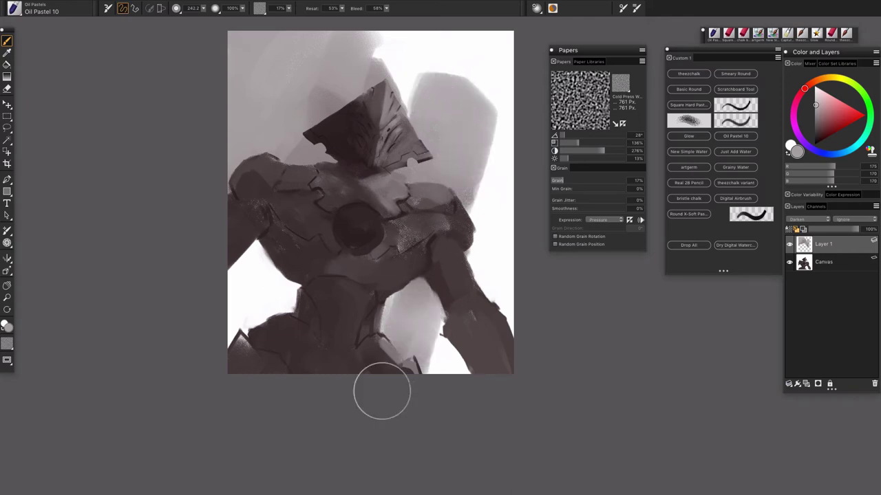
pyautogui.moveTo(415, 240); pyautogui.dragTo(409, 291)
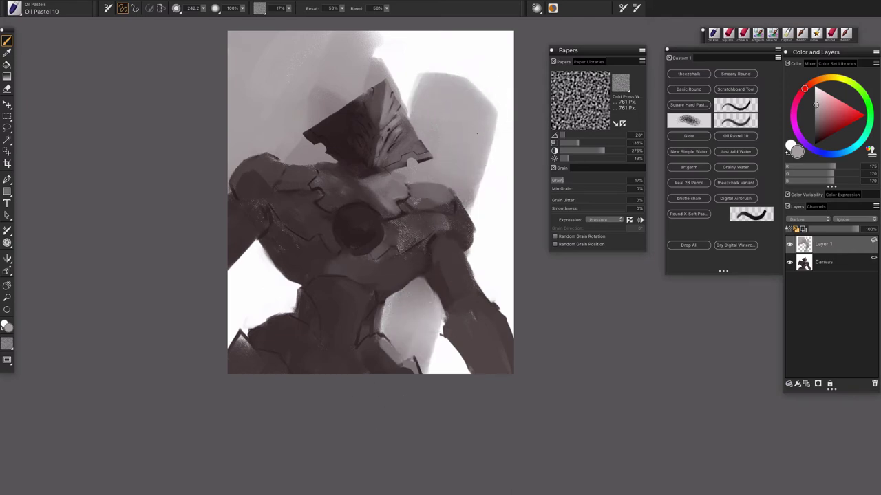
# - Widen the grey tower downwards behind the right-hand arm and add a narrower band along its outer edge
pyautogui.moveTo(476, 134); pyautogui.dragTo(406, 401)
pyautogui.moveTo(419, 313); pyautogui.dragTo(415, 397)
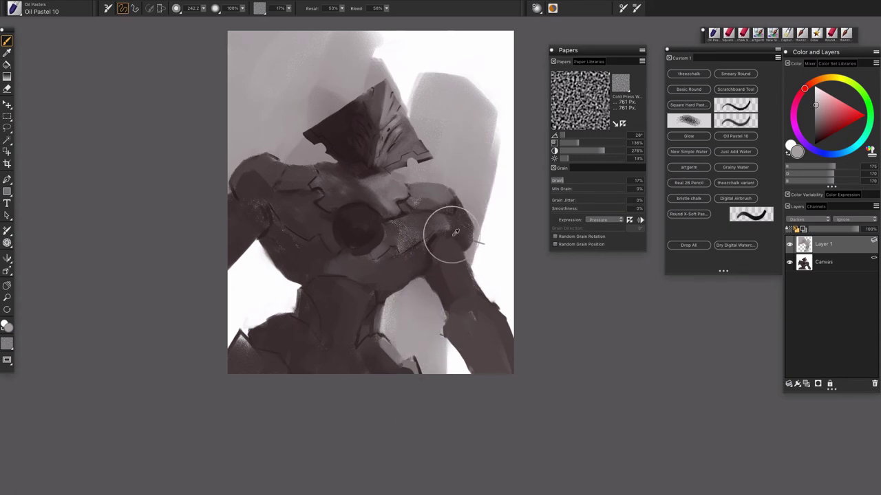
pyautogui.moveTo(455, 232); pyautogui.dragTo(452, 235)
pyautogui.moveTo(499, 141)
pyautogui.mouseDown()
pyautogui.moveTo(453, 370)
pyautogui.moveTo(444, 376)
pyautogui.mouseUp()
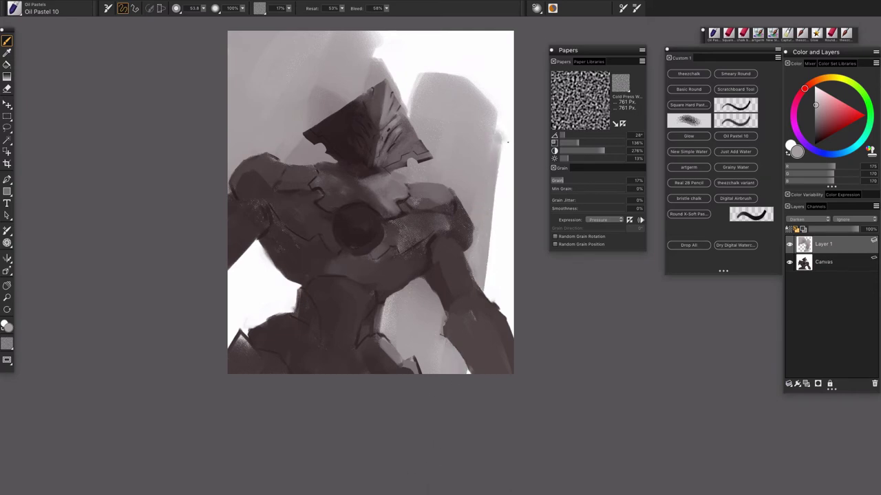
pyautogui.moveTo(505, 140); pyautogui.dragTo(472, 288)
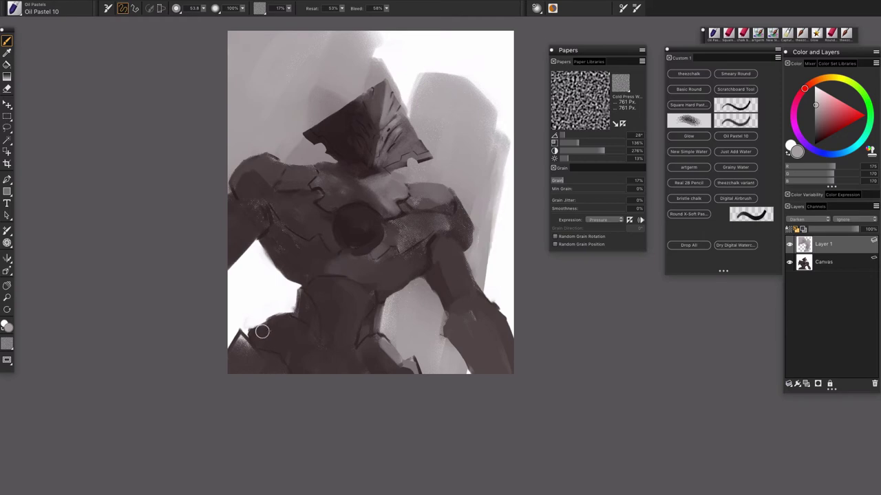
# - Fill the white gap between the left-hand arm and hip with grey, and straighten the backdrop's edge above the head
pyautogui.moveTo(295, 276)
pyautogui.mouseDown()
pyautogui.moveTo(262, 385)
pyautogui.moveTo(288, 284)
pyautogui.moveTo(250, 329)
pyautogui.mouseUp()
pyautogui.press(']')
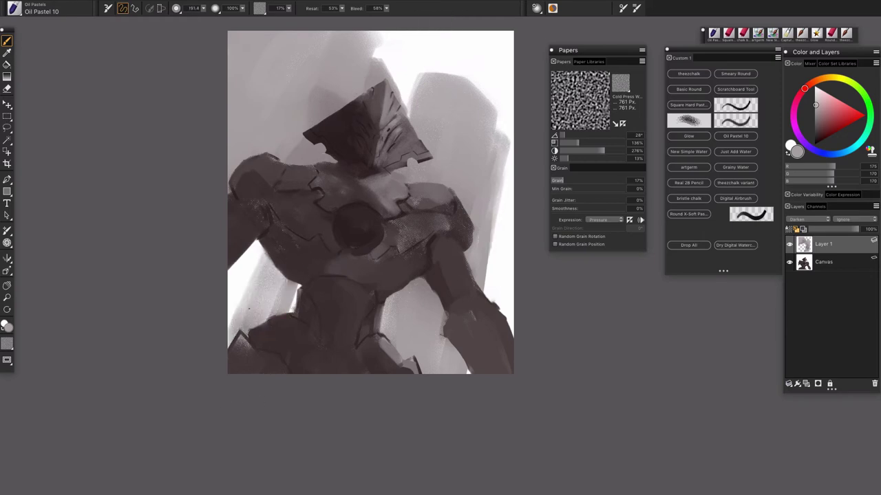
pyautogui.moveTo(262, 256)
pyautogui.mouseDown()
pyautogui.moveTo(240, 317)
pyautogui.moveTo(238, 293)
pyautogui.mouseUp()
pyautogui.moveTo(376, 56)
pyautogui.mouseDown()
pyautogui.moveTo(382, 32)
pyautogui.moveTo(372, 59)
pyautogui.moveTo(366, 52)
pyautogui.mouseUp()
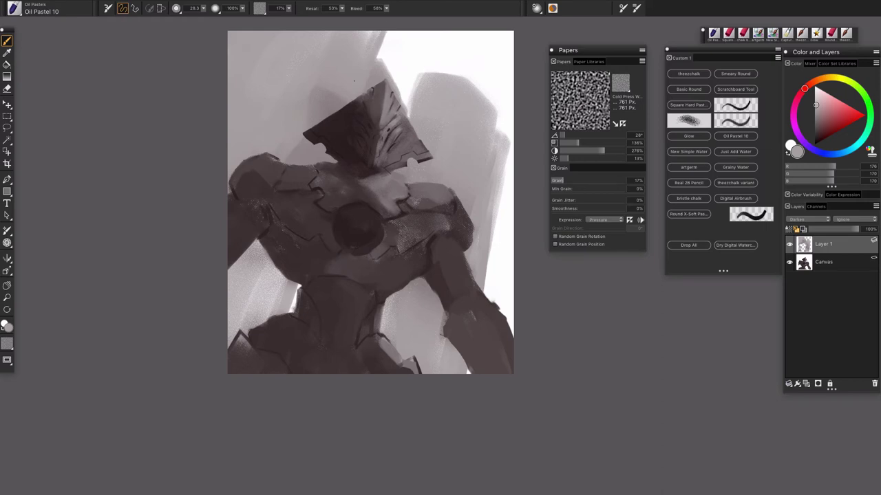
# - Deepen the backdrop beside the head's left-hand face with sampled greys, using a brush of about 85
pyautogui.keyDown('alt'); pyautogui.click(328, 88); pyautogui.keyUp('alt')
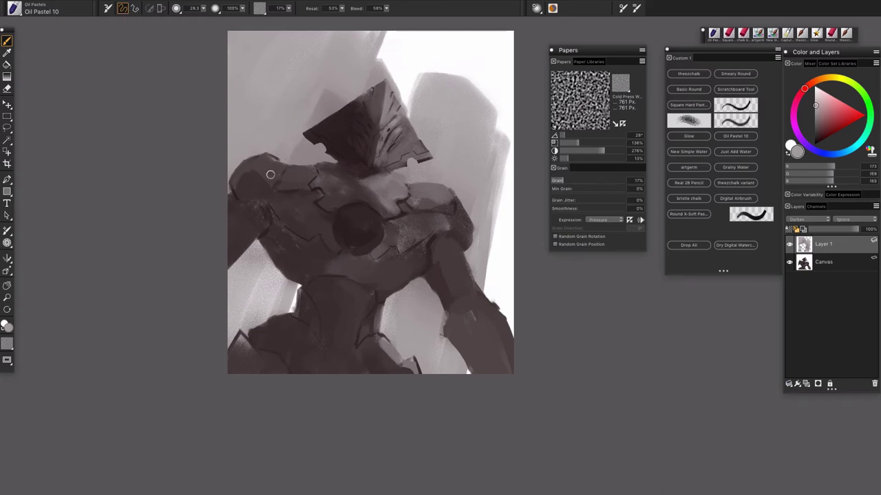
pyautogui.keyDown('alt'); pyautogui.click(327, 98); pyautogui.keyUp('alt')
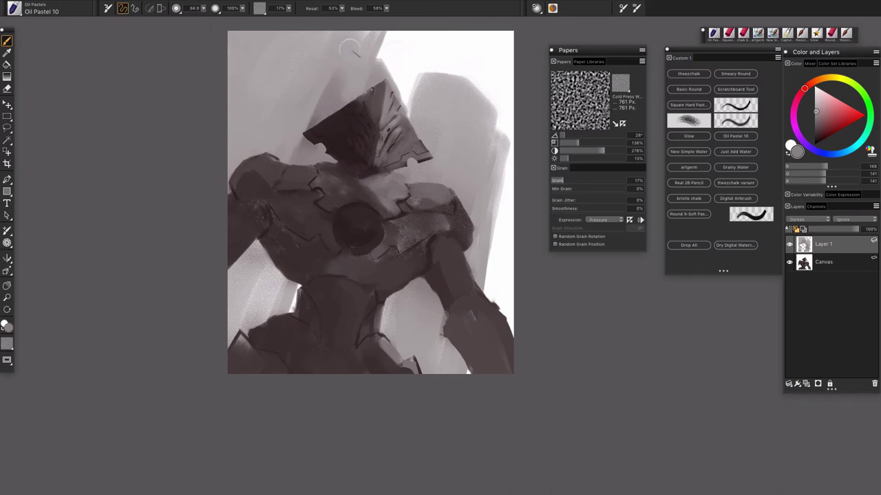
pyautogui.keyDown('alt'); pyautogui.click(331, 81); pyautogui.keyUp('alt')
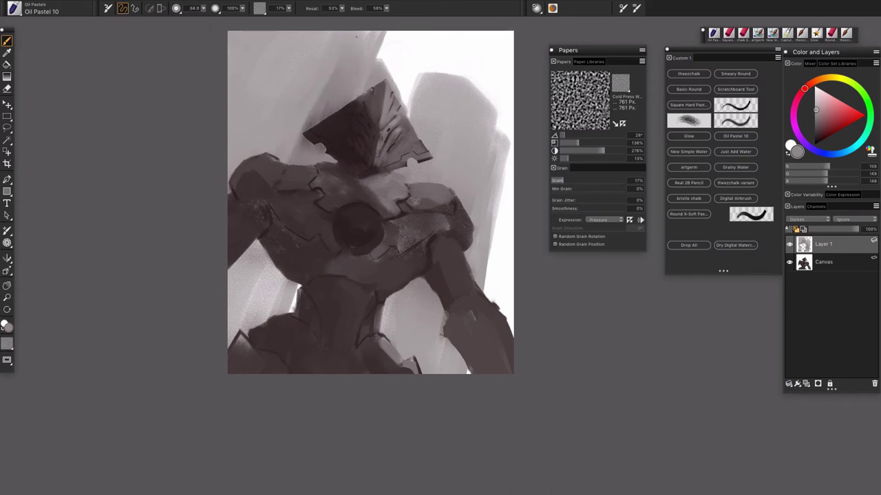
pyautogui.moveTo(333, 53); pyautogui.dragTo(318, 103)
pyautogui.keyDown('alt'); pyautogui.click(352, 89); pyautogui.keyUp('alt')
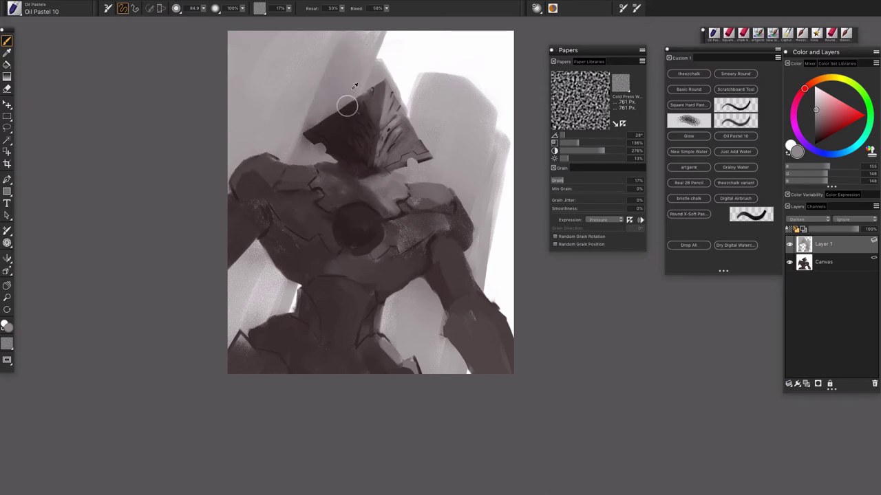
# - Enlarge the brush to about 153 and paint a darker diagonal band below the left-hand arm to the canvas's lower edge
pyautogui.press(']')
pyautogui.press(']')
pyautogui.moveTo(263, 253); pyautogui.dragTo(212, 392)
pyautogui.moveTo(294, 246); pyautogui.dragTo(235, 387)
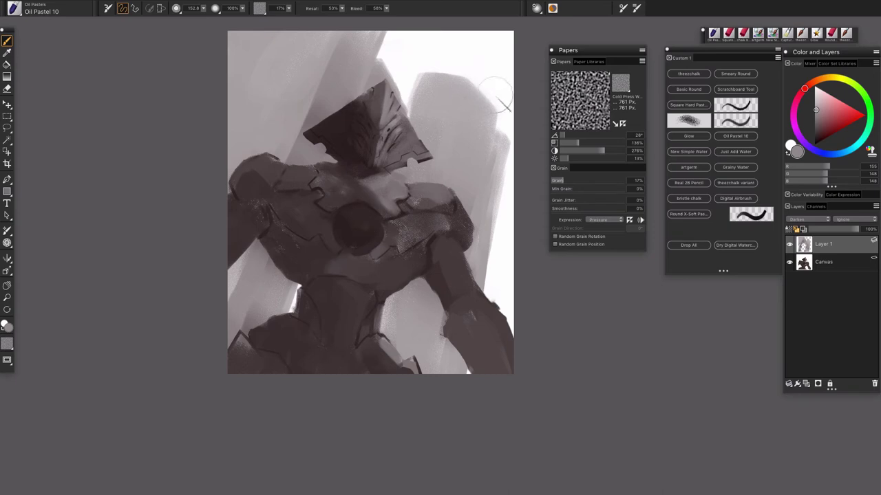
# - Define a facet edge down the right-hand tower with light and mid greys sampled around its roofline
pyautogui.moveTo(473, 131); pyautogui.dragTo(476, 134)
pyautogui.keyDown('alt'); pyautogui.click(458, 83); pyautogui.keyUp('alt')
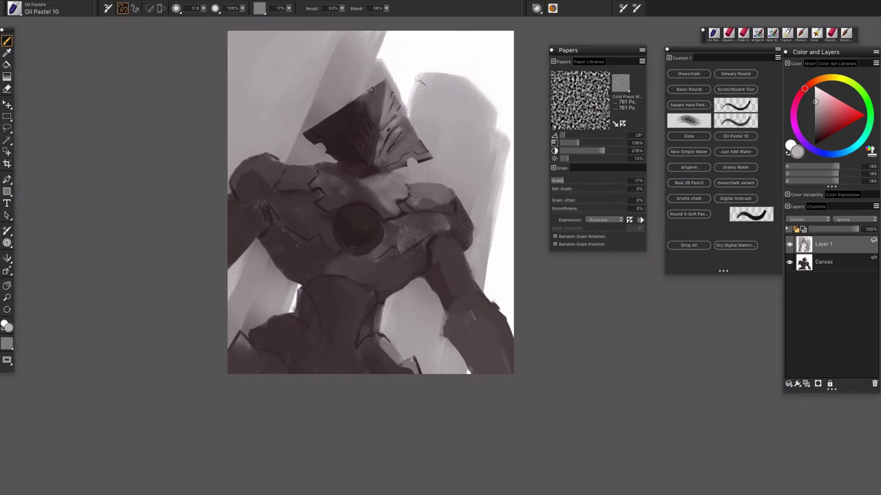
pyautogui.keyDown('alt'); pyautogui.click(468, 81); pyautogui.keyUp('alt')
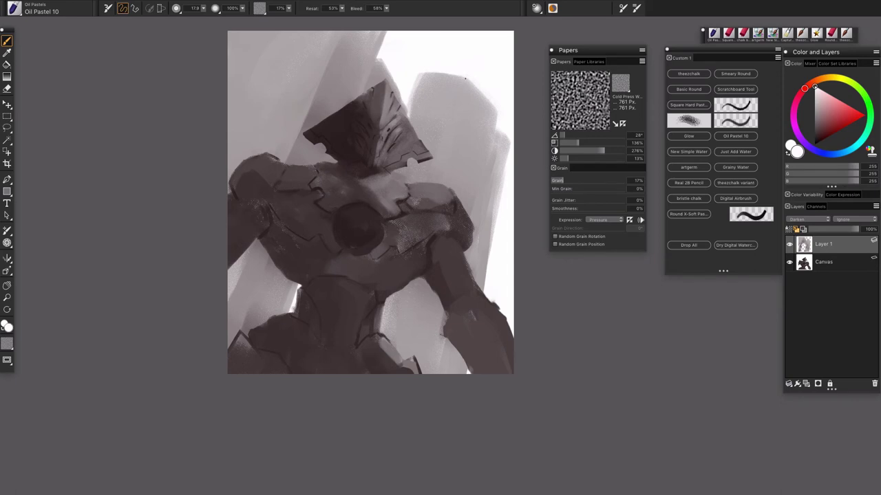
pyautogui.keyDown('alt'); pyautogui.click(469, 79); pyautogui.keyUp('alt')
pyautogui.moveTo(463, 89)
pyautogui.mouseDown()
pyautogui.moveTo(453, 120)
pyautogui.moveTo(475, 112)
pyautogui.moveTo(445, 174)
pyautogui.mouseUp()
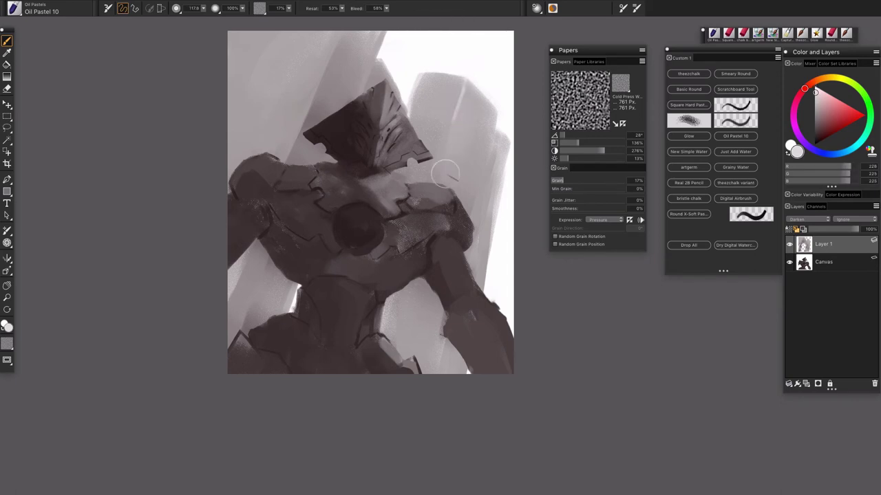
pyautogui.moveTo(470, 110)
pyautogui.mouseDown()
pyautogui.moveTo(469, 102)
pyautogui.moveTo(457, 133)
pyautogui.mouseUp()
pyautogui.keyDown('alt'); pyautogui.click(469, 99); pyautogui.keyUp('alt')
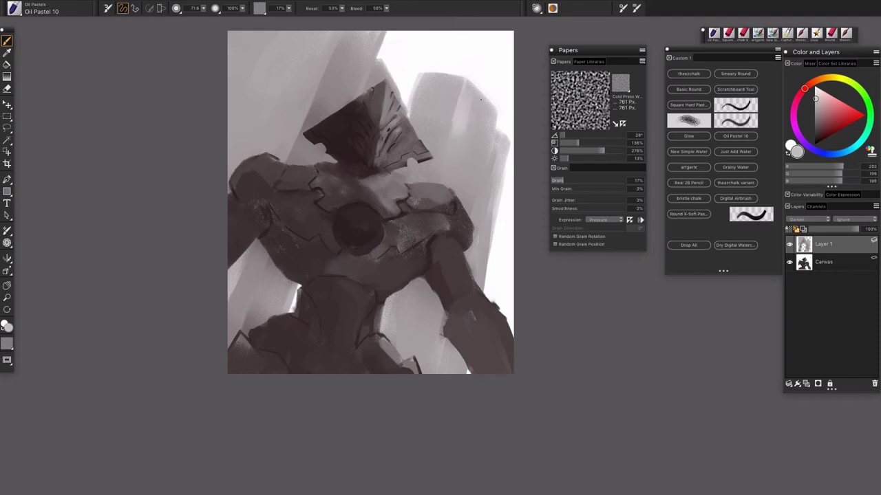
pyautogui.moveTo(454, 164); pyautogui.dragTo(437, 206)
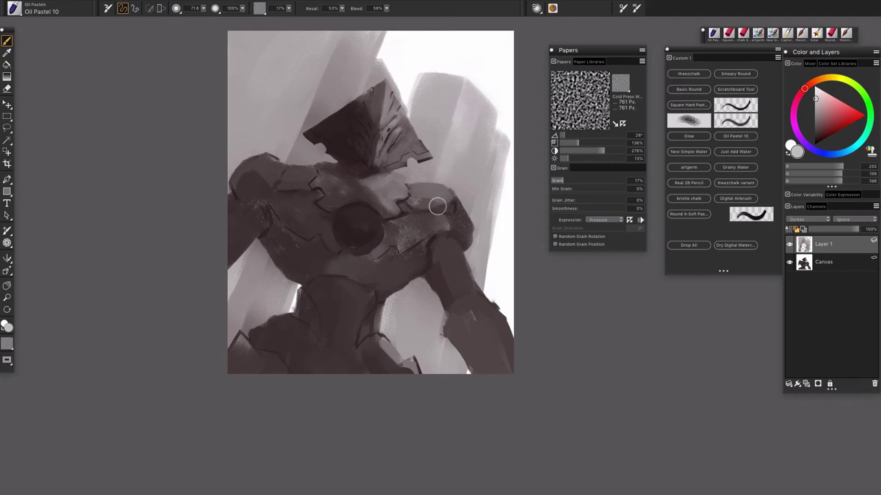
# - Refine the shading of the right-hand tower's faces with sampled greys, using a brush of about 72
pyautogui.keyDown('alt'); pyautogui.click(444, 113); pyautogui.keyUp('alt')
pyautogui.moveTo(432, 164); pyautogui.dragTo(432, 177)
pyautogui.keyDown('alt'); pyautogui.click(464, 112); pyautogui.keyUp('alt')
pyautogui.moveTo(450, 145)
pyautogui.mouseDown()
pyautogui.moveTo(440, 164)
pyautogui.moveTo(465, 147)
pyautogui.mouseUp()
pyautogui.keyDown('alt'); pyautogui.click(475, 142); pyautogui.keyUp('alt')
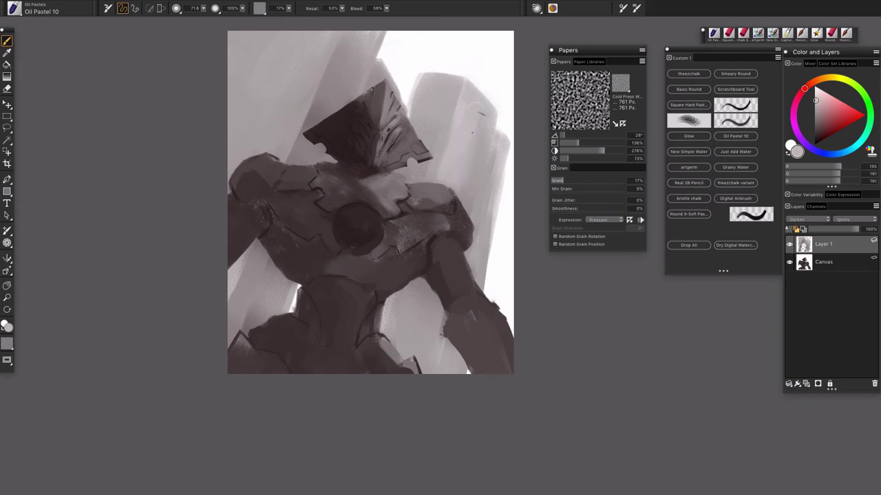
pyautogui.keyDown('alt'); pyautogui.click(438, 112); pyautogui.keyUp('alt')
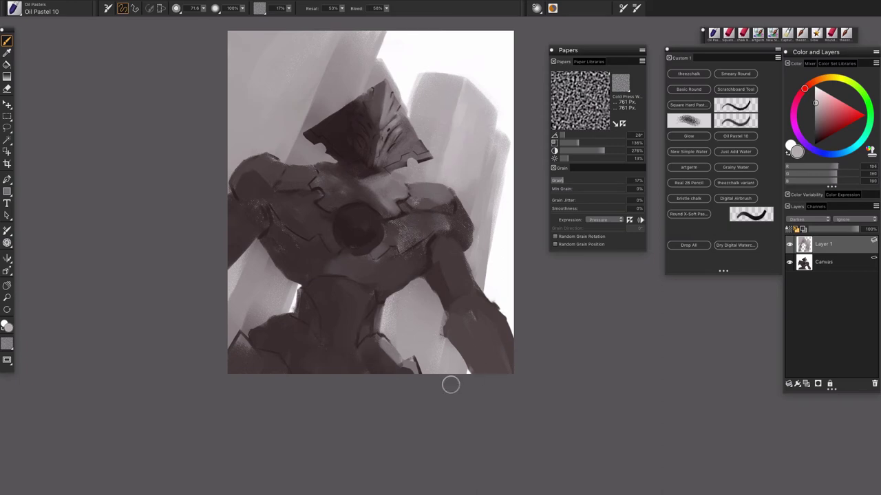
# - Reduce the brush to 12 and add thin ledges and a rooftop spire to the towers with sampled greys
pyautogui.moveTo(418, 63); pyautogui.dragTo(389, 68)
pyautogui.keyDown('alt'); pyautogui.click(386, 71); pyautogui.keyUp('alt')
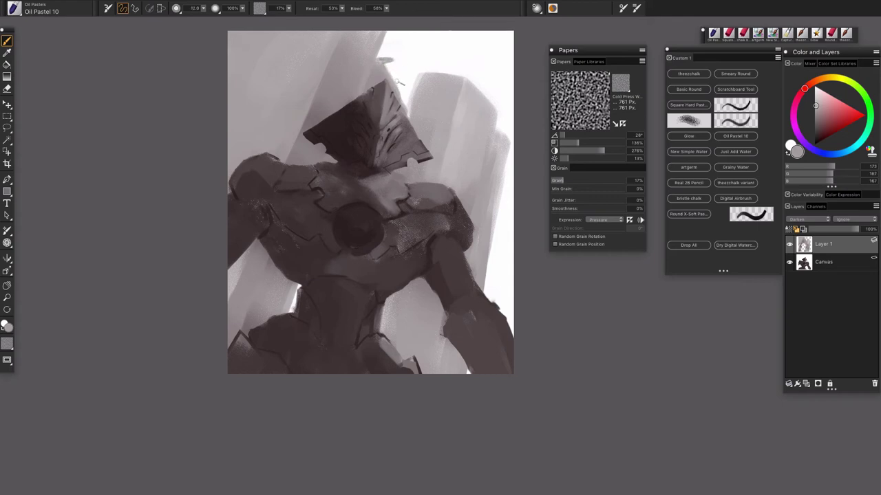
pyautogui.moveTo(397, 81)
pyautogui.mouseDown()
pyautogui.moveTo(411, 97)
pyautogui.moveTo(403, 94)
pyautogui.mouseUp()
pyautogui.keyDown('alt'); pyautogui.click(429, 69); pyautogui.keyUp('alt')
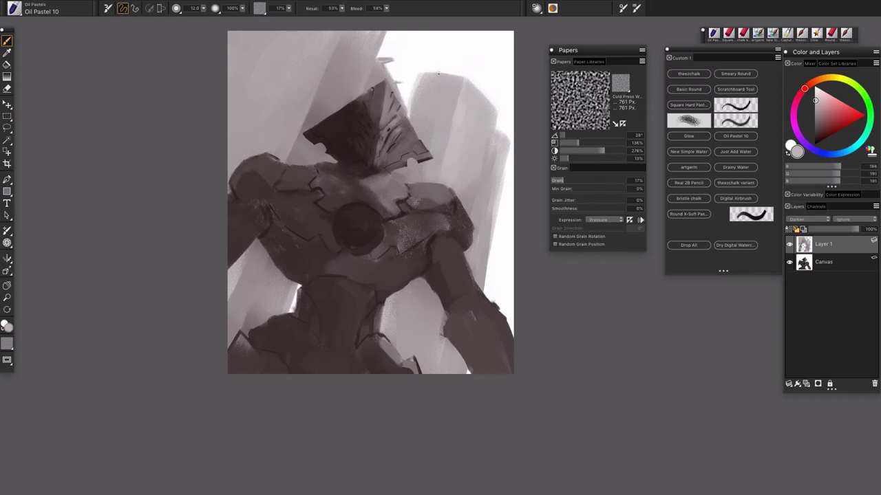
pyautogui.moveTo(441, 69); pyautogui.dragTo(445, 44)
pyautogui.keyDown('alt'); pyautogui.click(485, 96); pyautogui.keyUp('alt')
pyautogui.keyDown('alt'); pyautogui.click(487, 96); pyautogui.keyUp('alt')
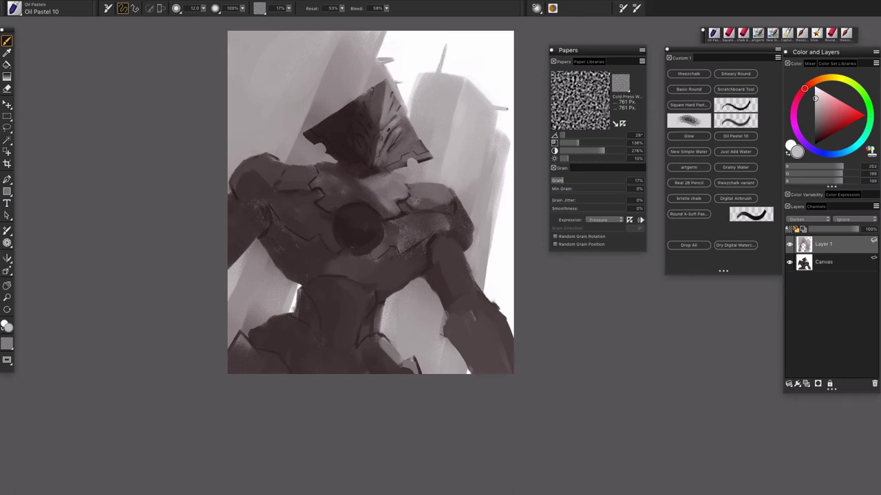
pyautogui.keyDown('alt'); pyautogui.click(502, 148); pyautogui.keyUp('alt')
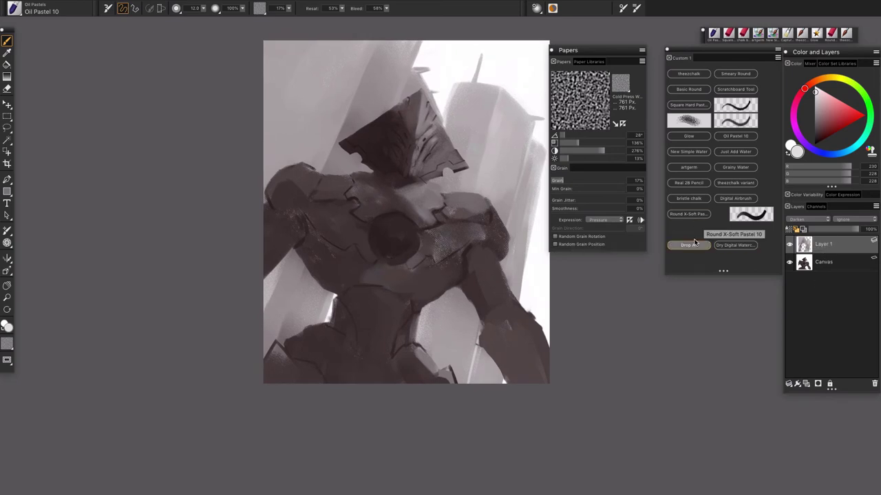
# - Drop all layers onto the canvas and touch up the white gap beside the waist with sampled grey
pyautogui.click(694, 242)
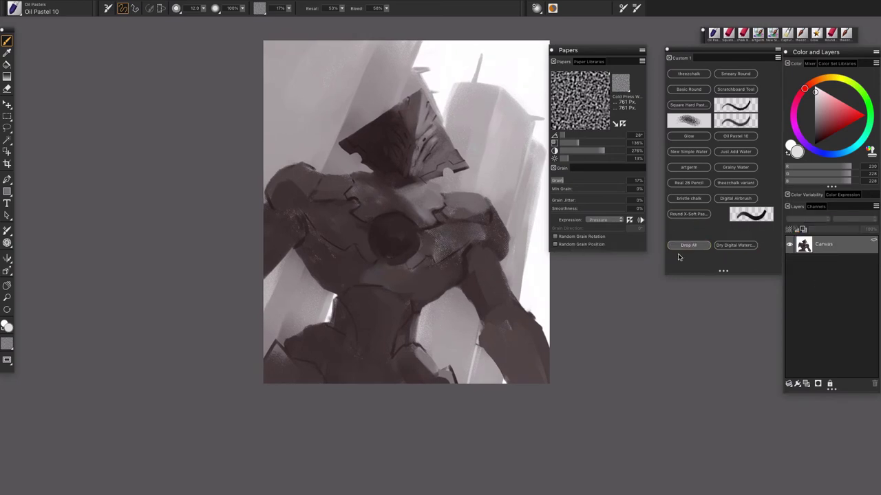
pyautogui.moveTo(457, 318); pyautogui.dragTo(374, 326)
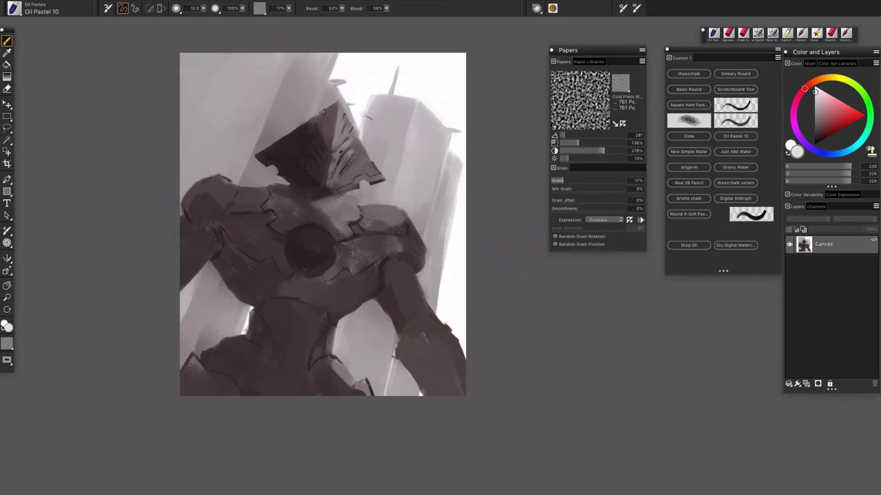
pyautogui.keyDown('alt'); pyautogui.click(245, 313); pyautogui.keyUp('alt')
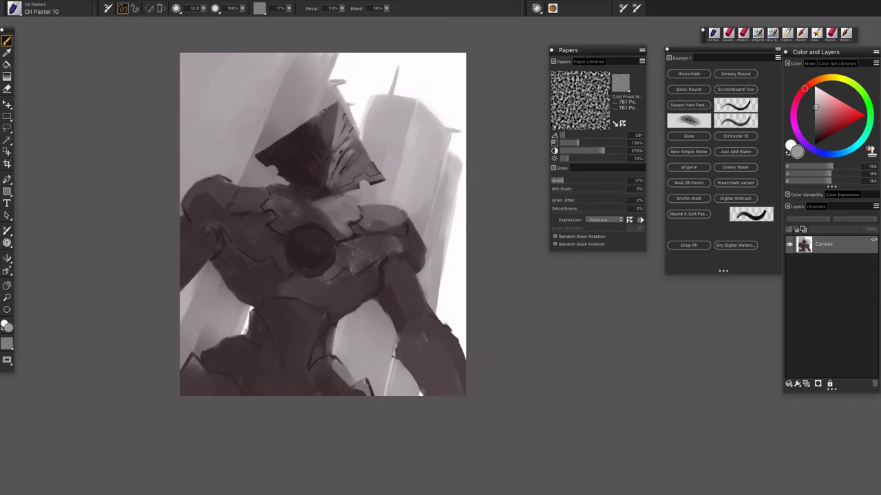
pyautogui.keyDown('alt'); pyautogui.click(275, 287); pyautogui.keyUp('alt')
# - Rework the head's left-hand face and the left-hand shoulder with dark tones sampled from the figure
pyautogui.hotkey('ctrl', '=')
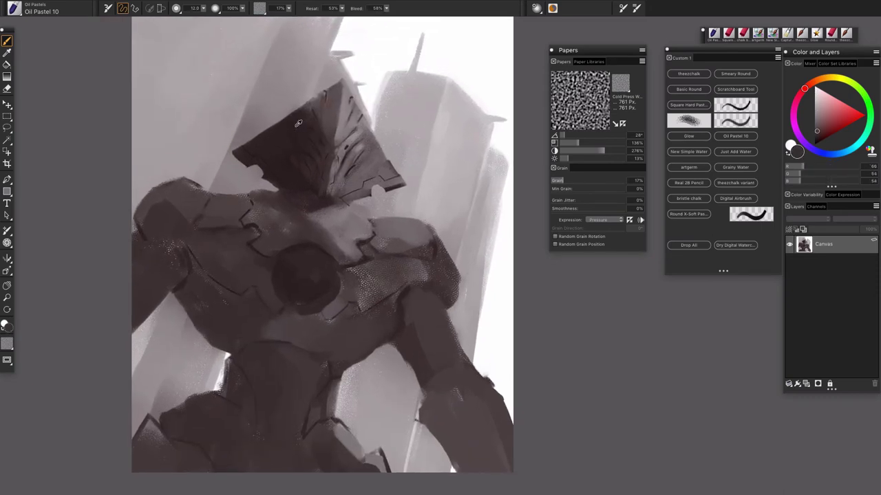
pyautogui.keyDown('alt'); pyautogui.click(262, 155); pyautogui.keyUp('alt')
pyautogui.moveTo(157, 211); pyautogui.dragTo(162, 214)
pyautogui.keyDown('alt'); pyautogui.click(145, 235); pyautogui.keyUp('alt')
pyautogui.keyDown('alt'); pyautogui.click(154, 233); pyautogui.keyUp('alt')
pyautogui.moveTo(392, 208); pyautogui.dragTo(390, 241)
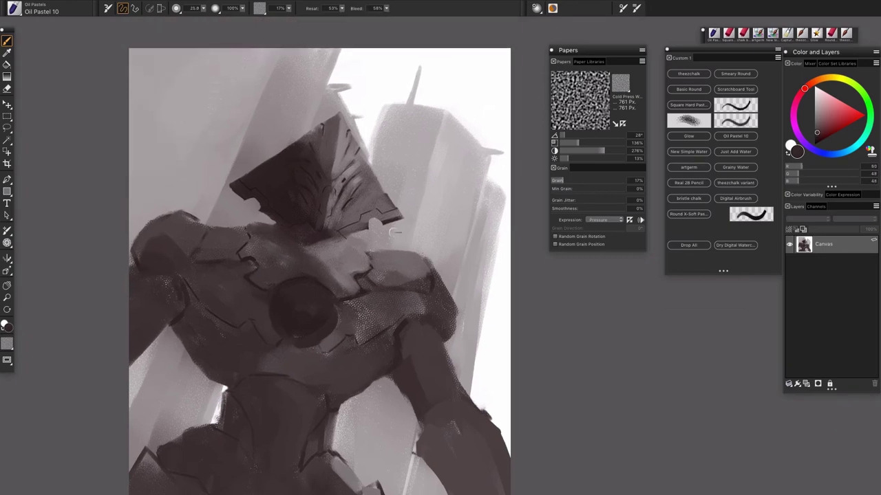
pyautogui.keyDown('alt'); pyautogui.click(315, 138); pyautogui.keyUp('alt')
pyautogui.moveTo(316, 136); pyautogui.dragTo(313, 133)
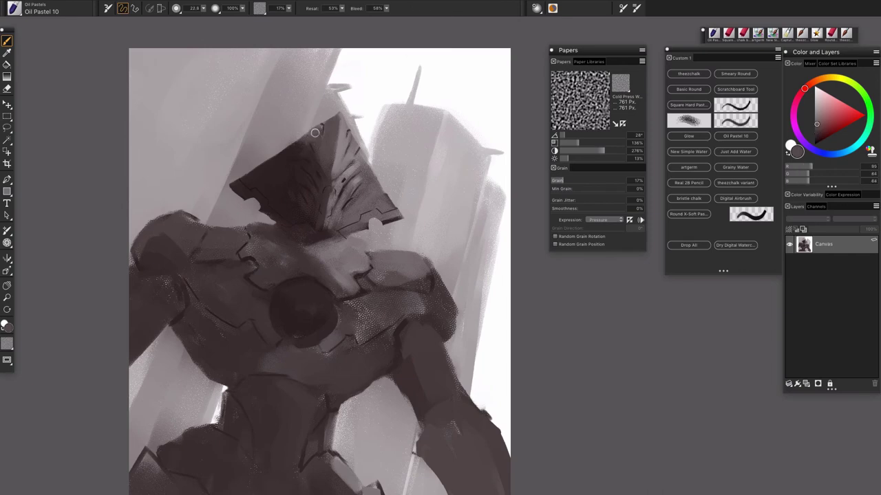
# - Blend the upper chest below the head with a sampled grey and darken the upper edge of the waist plate
pyautogui.moveTo(355, 360)
pyautogui.mouseDown()
pyautogui.moveTo(374, 246)
pyautogui.moveTo(369, 308)
pyautogui.mouseUp()
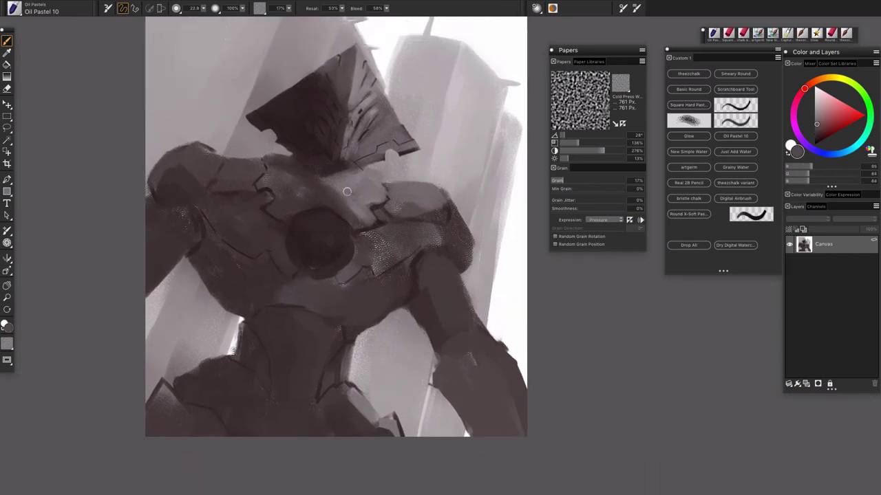
pyautogui.keyDown('alt'); pyautogui.click(333, 184); pyautogui.keyUp('alt')
pyautogui.moveTo(340, 194); pyautogui.dragTo(356, 208)
pyautogui.moveTo(325, 358); pyautogui.dragTo(323, 386)
pyautogui.keyDown('alt'); pyautogui.click(335, 355); pyautogui.keyUp('alt')
pyautogui.press(']')
pyautogui.press(']')
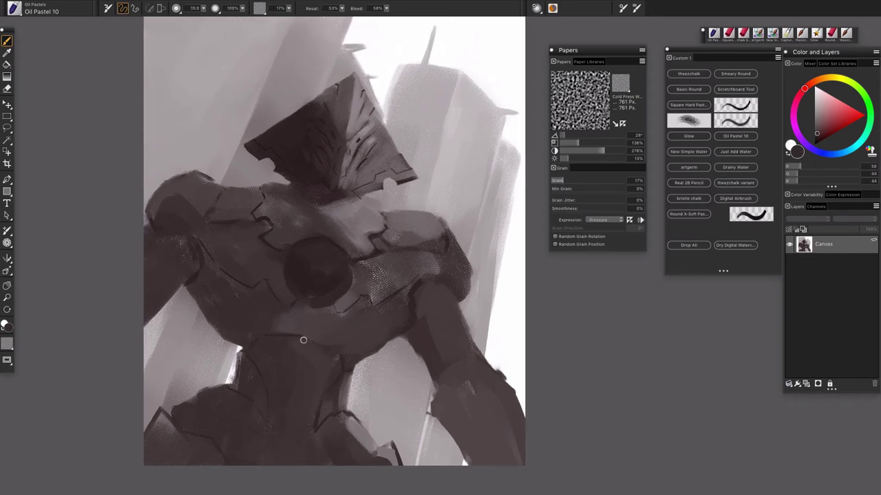
pyautogui.moveTo(302, 338); pyautogui.dragTo(311, 341)
# - Adjust the brush size and paint dark accents on the right-hand shoulder and upper arm
pyautogui.press(']')
pyautogui.press(']')
pyautogui.press(']')
pyautogui.press(']')
pyautogui.press('[')
pyautogui.press('[')
pyautogui.press('[')
pyautogui.moveTo(461, 207); pyautogui.dragTo(469, 206)
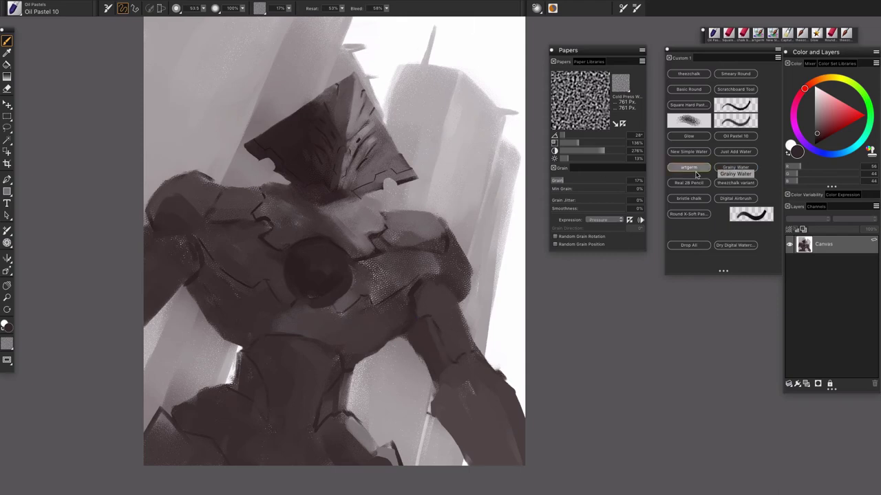
# - Switch the brush's paper texture to the rough watercolor paper in the Watercolor Papers library
pyautogui.click(621, 88)
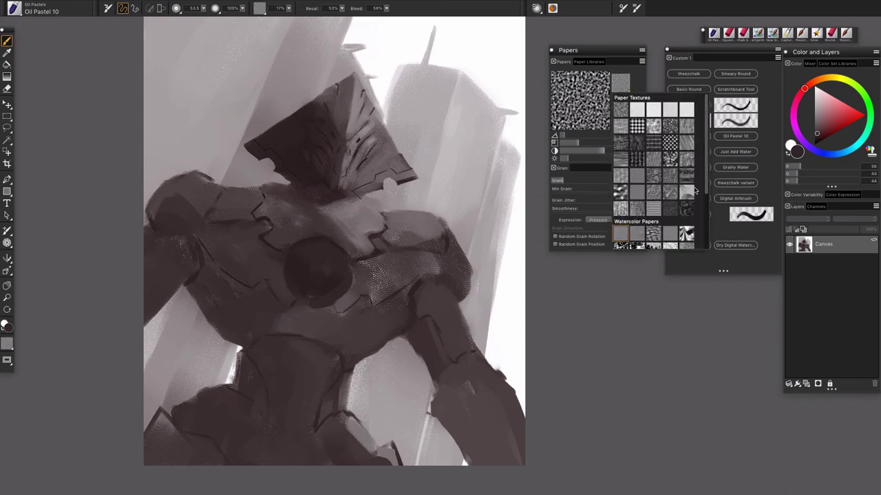
pyautogui.moveTo(706, 188); pyautogui.dragTo(706, 232)
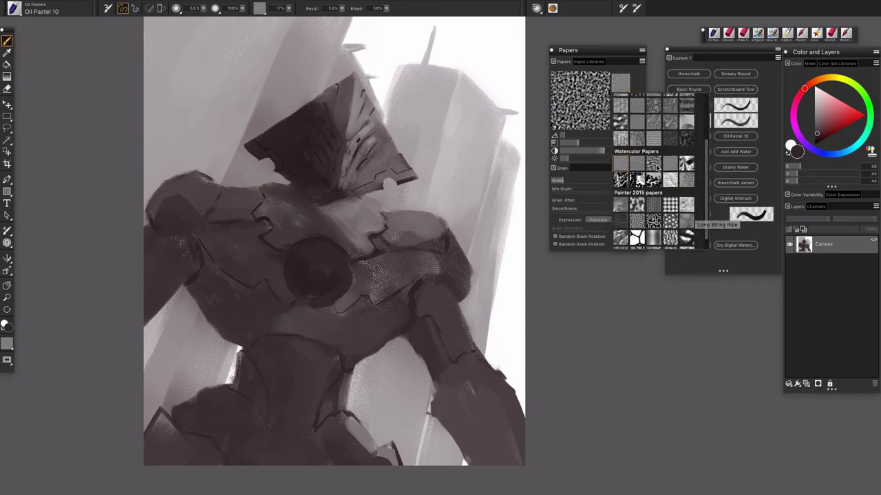
pyautogui.click(655, 167)
# - Try the new paper grain with large dark test strokes above the right-hand shoulder and undo them
pyautogui.moveTo(444, 196); pyautogui.dragTo(463, 197)
pyautogui.moveTo(449, 166)
pyautogui.mouseDown()
pyautogui.moveTo(463, 167)
pyautogui.moveTo(478, 252)
pyautogui.mouseUp()
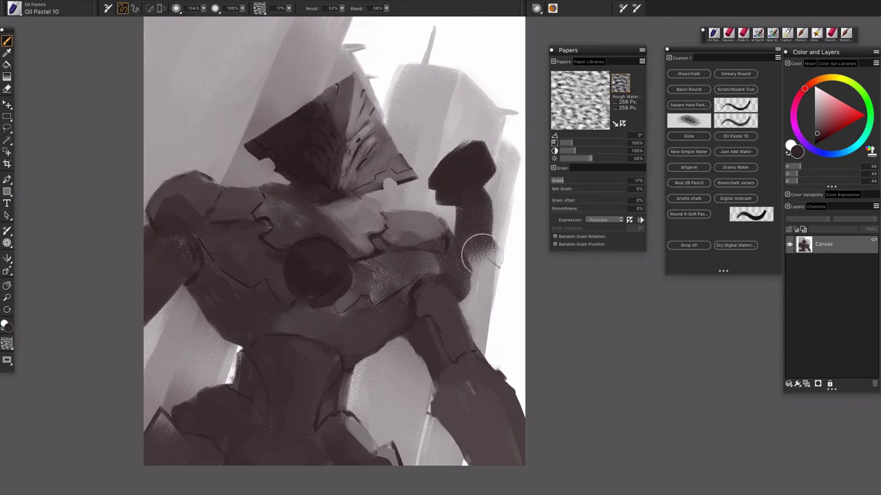
pyautogui.hotkey('ctrl', 'z')
pyautogui.moveTo(443, 175); pyautogui.dragTo(460, 175)
pyautogui.moveTo(448, 146)
pyautogui.mouseDown()
pyautogui.moveTo(471, 126)
pyautogui.moveTo(477, 146)
pyautogui.moveTo(469, 180)
pyautogui.mouseUp()
pyautogui.hotkey('ctrl', 'z')
# - Shrink the brush and paint a thin lighter rim around the chest orb with greys sampled from the chest
pyautogui.press('[')
pyautogui.press('[')
pyautogui.press('[')
pyautogui.press('[')
pyautogui.press('[')
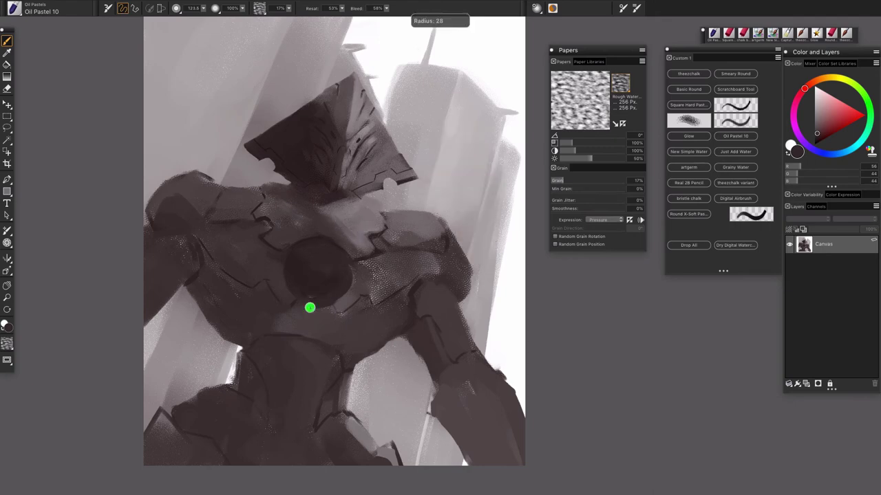
pyautogui.keyDown('alt'); pyautogui.click(355, 227); pyautogui.keyUp('alt')
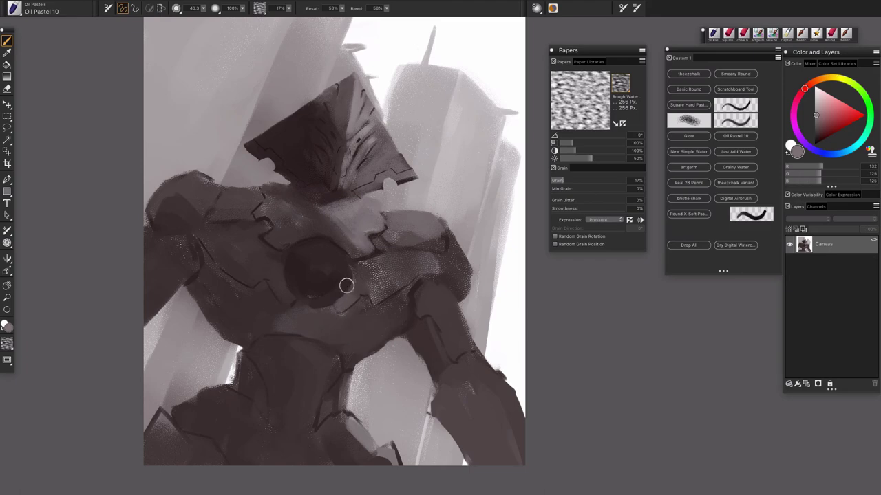
pyautogui.moveTo(354, 282); pyautogui.dragTo(355, 271)
pyautogui.hotkey('ctrl', 'z')
pyautogui.keyDown('alt'); pyautogui.click(287, 270); pyautogui.keyUp('alt')
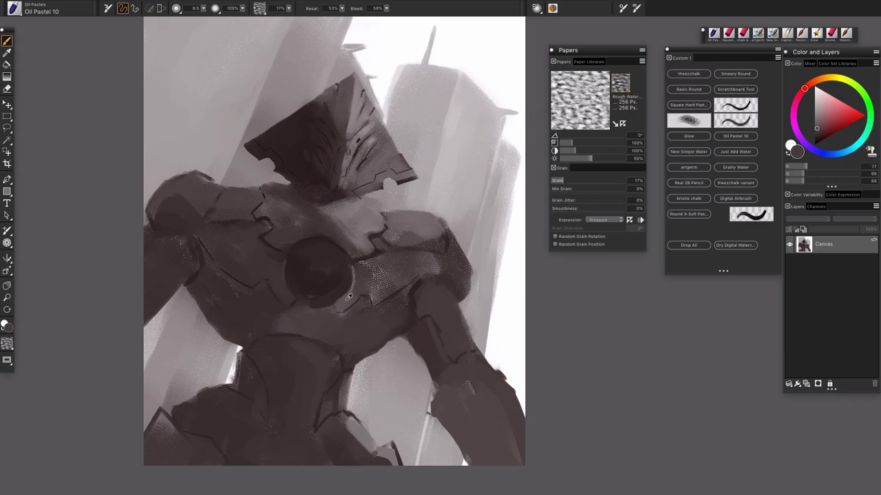
pyautogui.keyDown('alt'); pyautogui.click(346, 297); pyautogui.keyUp('alt')
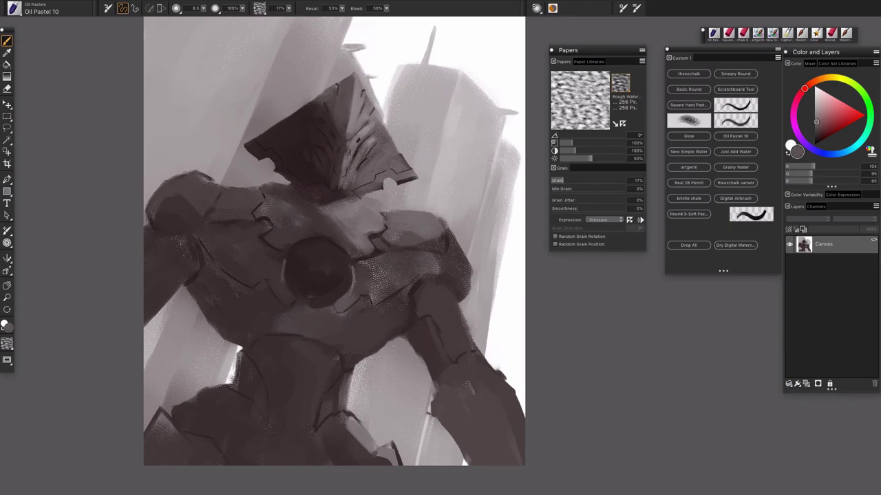
pyautogui.keyDown('alt'); pyautogui.click(284, 282); pyautogui.keyUp('alt')
pyautogui.keyDown('alt'); pyautogui.click(286, 268); pyautogui.keyUp('alt')
# - Refine the markings along the head's central ridge with light and dark greys sampled from its two faces
pyautogui.keyDown('alt'); pyautogui.click(356, 141); pyautogui.keyUp('alt')
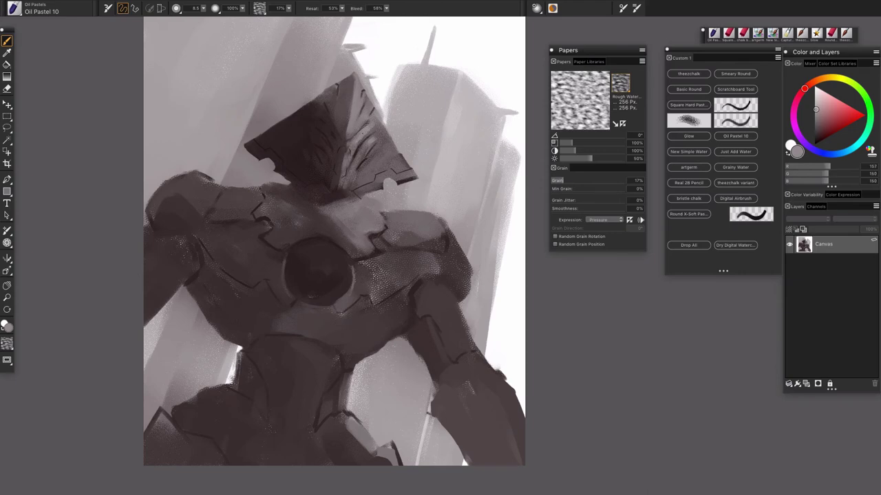
pyautogui.press(']')
pyautogui.press(']')
pyautogui.keyDown('alt'); pyautogui.click(339, 138); pyautogui.keyUp('alt')
pyautogui.moveTo(339, 144); pyautogui.dragTo(344, 139)
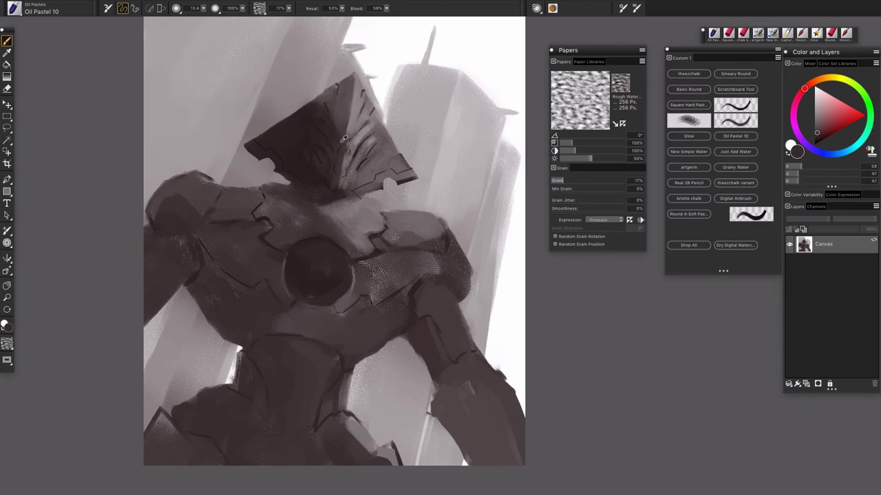
pyautogui.keyDown('alt'); pyautogui.click(344, 139); pyautogui.keyUp('alt')
# - Strengthen the dark panel lines on the chest plates on both sides of the orb
pyautogui.moveTo(375, 300); pyautogui.dragTo(379, 312)
pyautogui.scroll(-3, 380, 320)
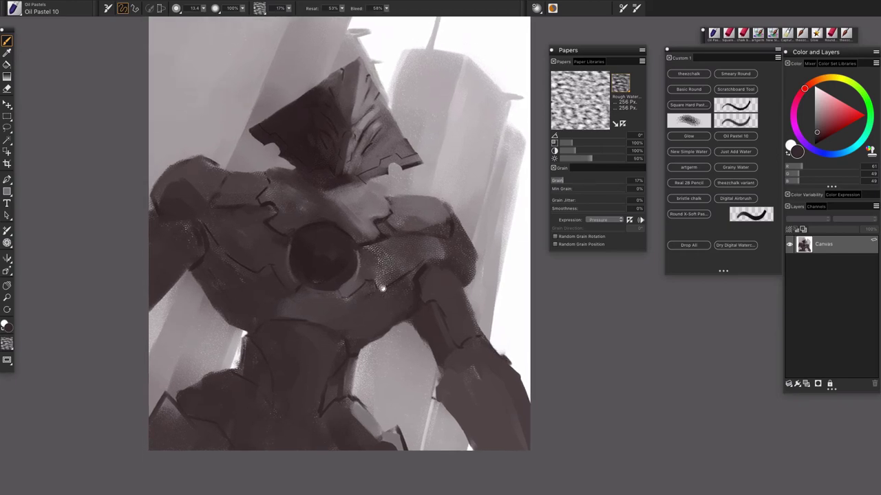
pyautogui.keyDown('alt'); pyautogui.click(349, 348); pyautogui.keyUp('alt')
pyautogui.moveTo(287, 311); pyautogui.dragTo(284, 311)
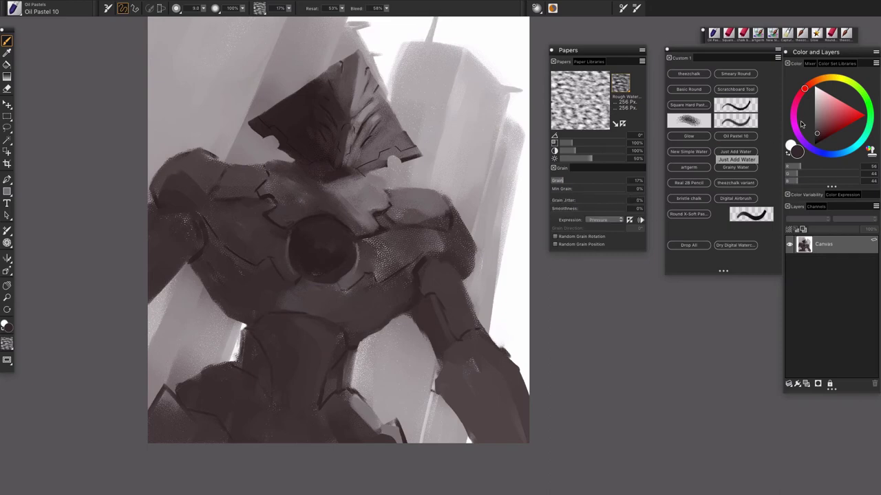
# - Pick a near-black brown, shrink the brush and deepen the panel line running from the left-hand armpit down the ribs
pyautogui.click(817, 137)
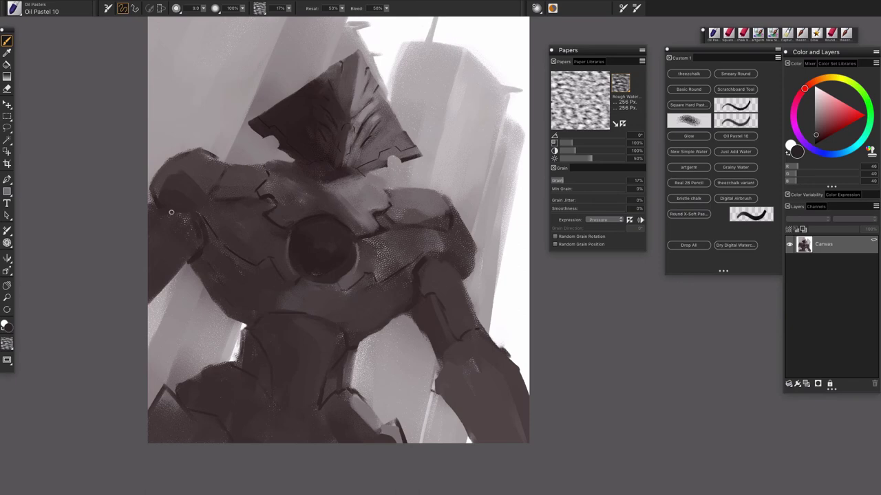
pyautogui.click(819, 137)
pyautogui.moveTo(821, 143); pyautogui.dragTo(817, 140)
pyautogui.moveTo(805, 89); pyautogui.dragTo(814, 82)
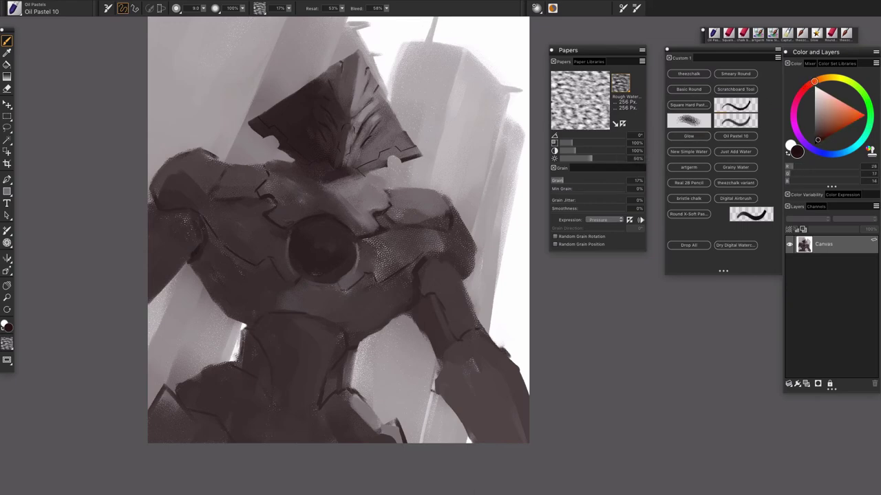
pyautogui.press('[')
pyautogui.press('[')
pyautogui.keyDown('alt'); pyautogui.click(218, 261); pyautogui.keyUp('alt')
pyautogui.moveTo(216, 261); pyautogui.dragTo(244, 284)
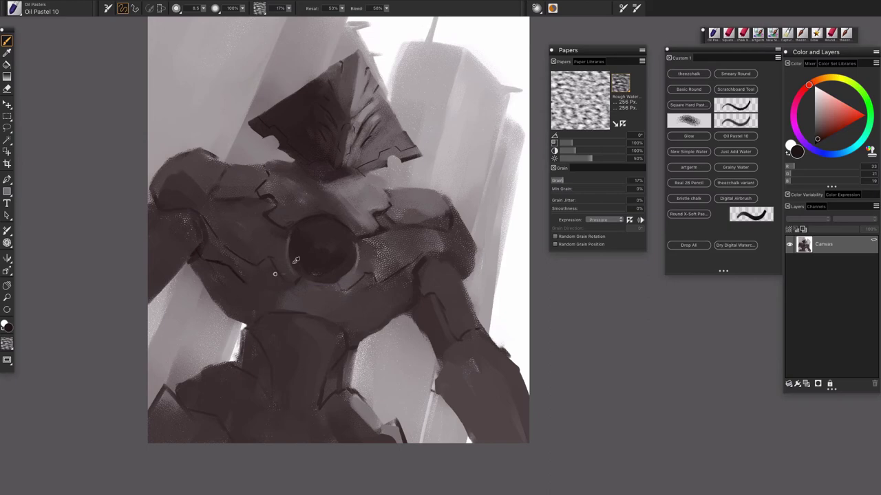
# - Extend the dark rib line to the waist and outline the lower edge of the right-hand chest plate
pyautogui.keyDown('alt'); pyautogui.click(319, 260); pyautogui.keyUp('alt')
pyautogui.keyDown('alt'); pyautogui.click(320, 260); pyautogui.keyUp('alt')
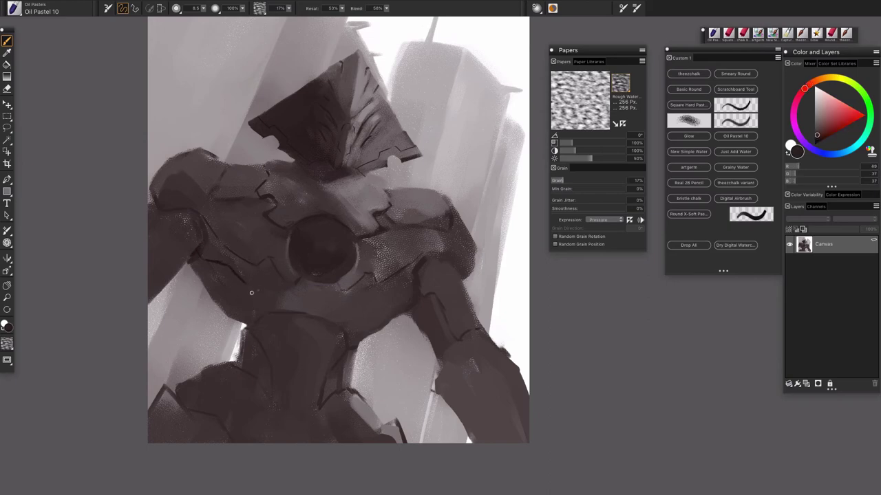
pyautogui.keyDown('alt'); pyautogui.click(240, 274); pyautogui.keyUp('alt')
pyautogui.moveTo(238, 274); pyautogui.dragTo(264, 308)
pyautogui.moveTo(346, 326); pyautogui.dragTo(378, 308)
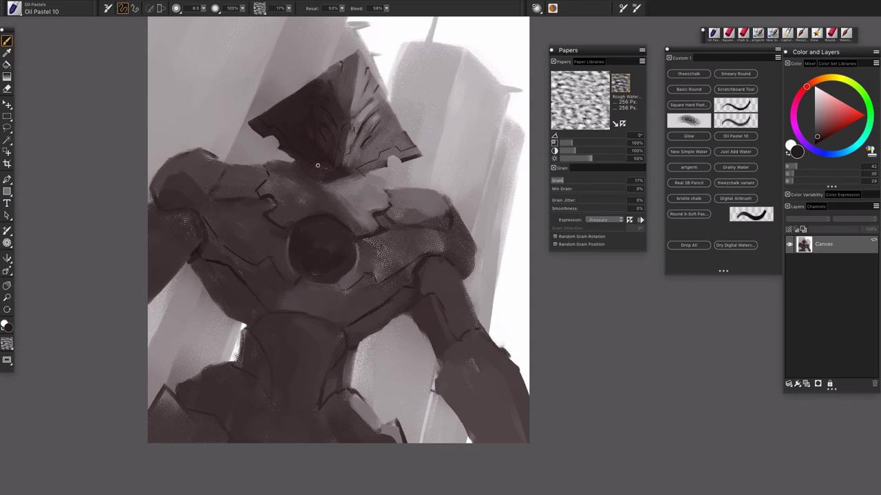
# - Darken the head's lower tip against the neck and shade its left-hand face with sampled dark tones
pyautogui.moveTo(324, 170); pyautogui.dragTo(316, 168)
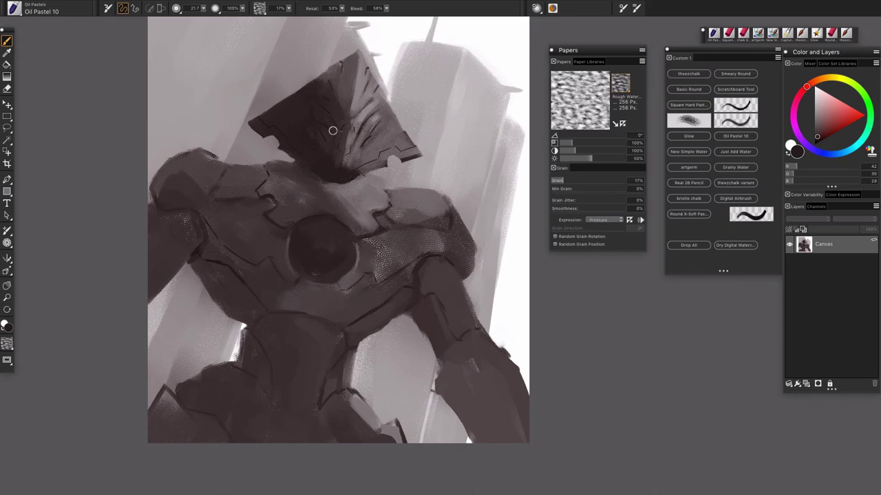
pyautogui.keyDown('alt'); pyautogui.click(336, 155); pyautogui.keyUp('alt')
pyautogui.keyDown('alt'); pyautogui.click(302, 121); pyautogui.keyUp('alt')
pyautogui.keyDown('alt'); pyautogui.click(326, 87); pyautogui.keyUp('alt')
pyautogui.moveTo(326, 86); pyautogui.dragTo(345, 92)
# - Rework the ridge near the head's apex with sampled dark greys, check the whole composition and undo the last stroke
pyautogui.keyDown('alt'); pyautogui.click(331, 73); pyautogui.keyUp('alt')
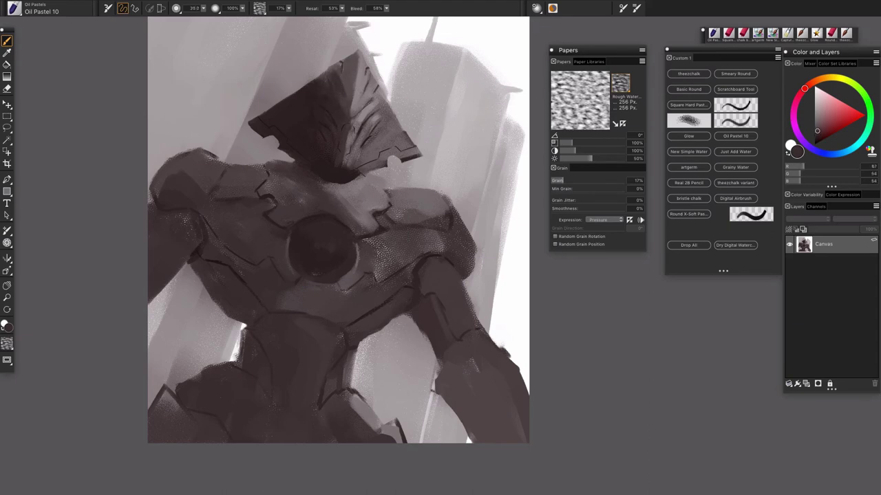
pyautogui.keyDown('alt'); pyautogui.click(341, 81); pyautogui.keyUp('alt')
pyautogui.keyDown('alt'); pyautogui.click(347, 77); pyautogui.keyUp('alt')
pyautogui.keyDown('alt'); pyautogui.click(346, 76); pyautogui.keyUp('alt')
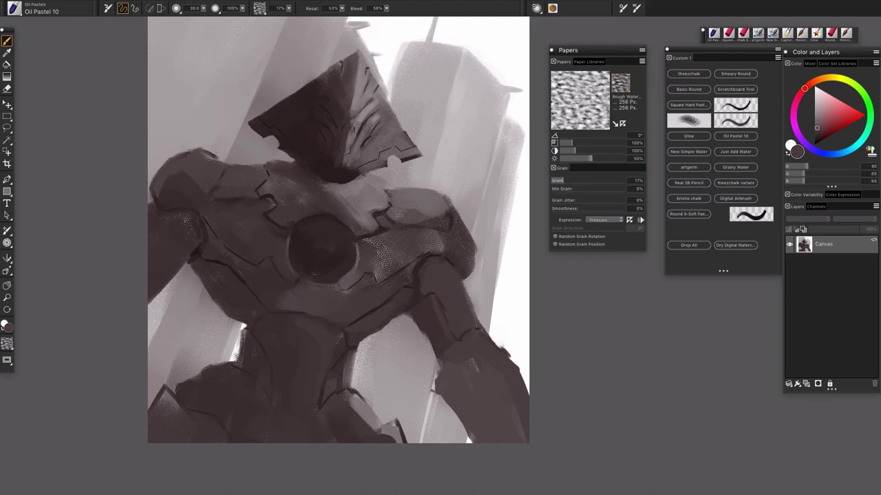
pyautogui.moveTo(354, 77); pyautogui.dragTo(350, 107)
pyautogui.press('super+minus')
pyautogui.press('super+minus')
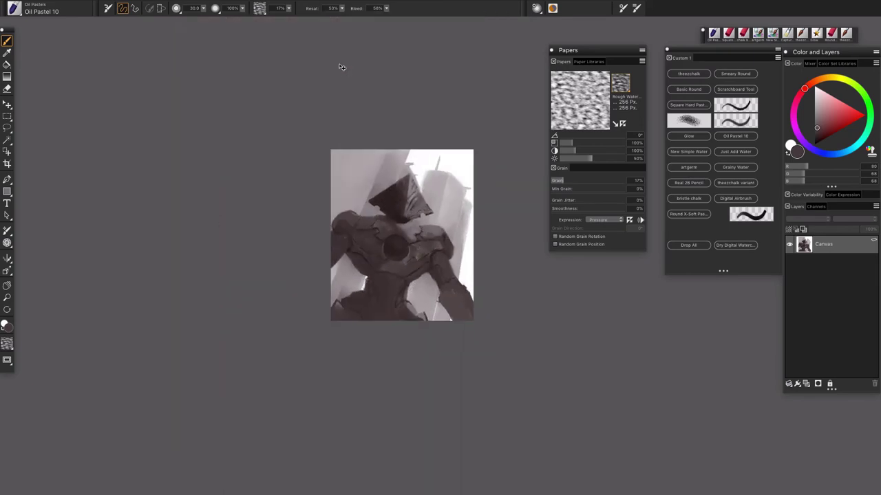
pyautogui.press('super+equal')
pyautogui.press('super+equal')
pyautogui.hotkey('ctrl', 'z')
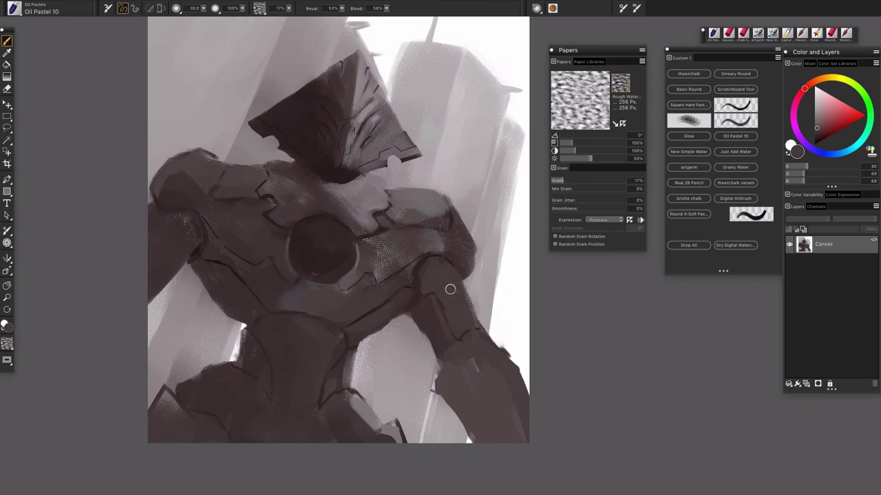
# - Reshape the outer edge of the left-hand shoulder and soften its shading with sampled dark greys
pyautogui.keyDown('alt'); pyautogui.click(171, 185); pyautogui.keyUp('alt')
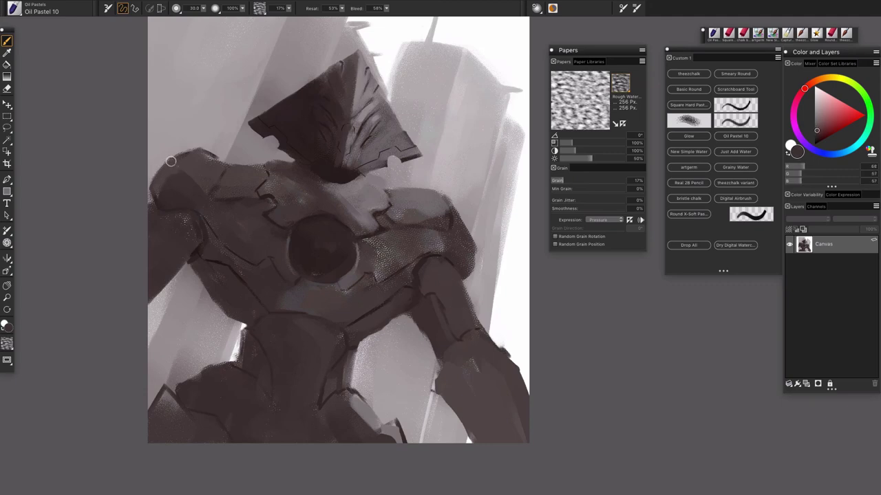
pyautogui.moveTo(171, 162); pyautogui.dragTo(156, 198)
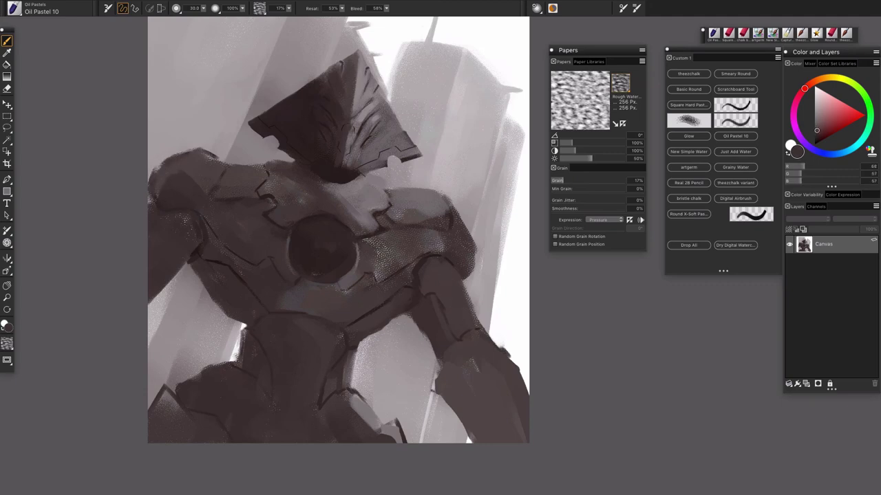
pyautogui.keyDown('alt'); pyautogui.click(164, 183); pyautogui.keyUp('alt')
pyautogui.keyDown('alt'); pyautogui.click(178, 179); pyautogui.keyUp('alt')
pyautogui.moveTo(158, 187); pyautogui.dragTo(161, 188)
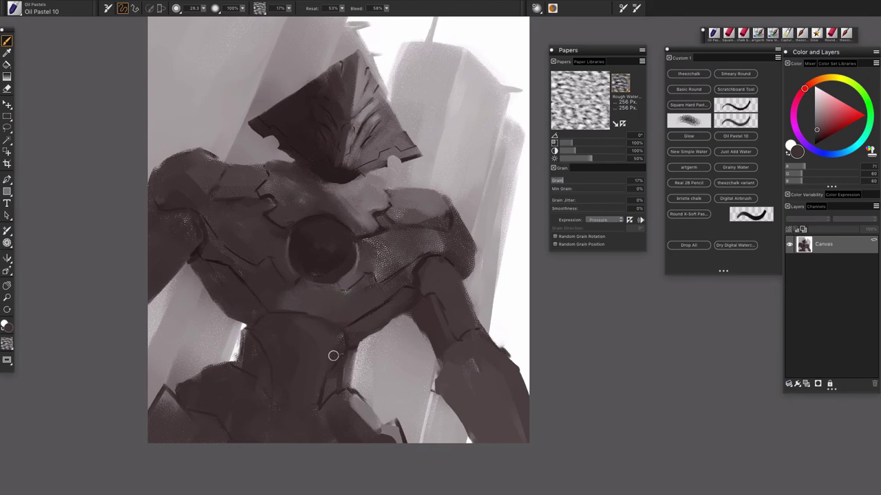
# - Review the whole composition and clean up the upper edge of the left-hand shoulder beside the head with sampled dark grey
pyautogui.press('super+minus')
pyautogui.press('super+minus')
pyautogui.press('super+minus')
pyautogui.press('super+equal')
pyautogui.press('super+equal')
pyautogui.press('super+equal')
pyautogui.keyDown('alt'); pyautogui.click(297, 163); pyautogui.keyUp('alt')
pyautogui.keyDown('alt'); pyautogui.click(291, 168); pyautogui.keyUp('alt')
# - Resize the brush and lighten the collar area below the head with sampled white and light grey
pyautogui.moveTo(371, 185); pyautogui.dragTo(375, 184)
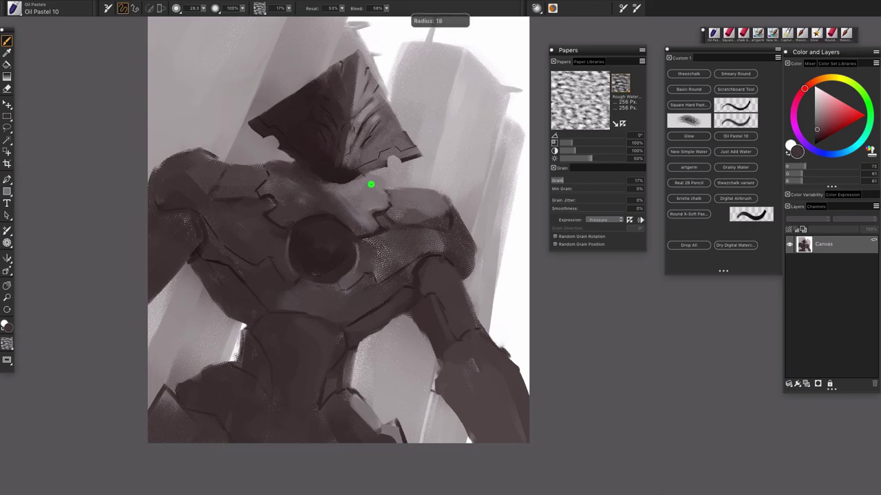
pyautogui.keyDown('alt'); pyautogui.click(393, 41); pyautogui.keyUp('alt')
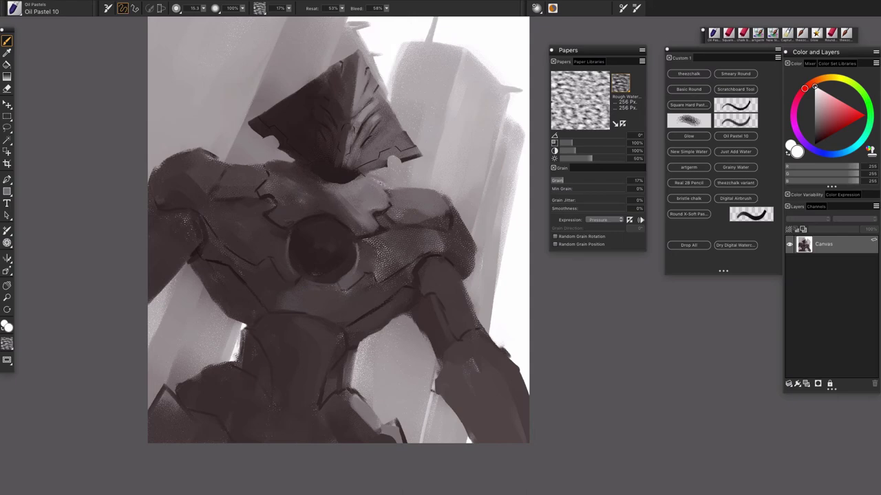
pyautogui.keyDown('alt'); pyautogui.click(383, 182); pyautogui.keyUp('alt')
pyautogui.moveTo(369, 187)
pyautogui.mouseDown()
pyautogui.moveTo(384, 198)
pyautogui.moveTo(359, 204)
pyautogui.moveTo(436, 189)
pyautogui.mouseUp()
pyautogui.keyDown('alt'); pyautogui.click(365, 188); pyautogui.keyUp('alt')
pyautogui.keyDown('alt'); pyautogui.click(363, 190); pyautogui.keyUp('alt')
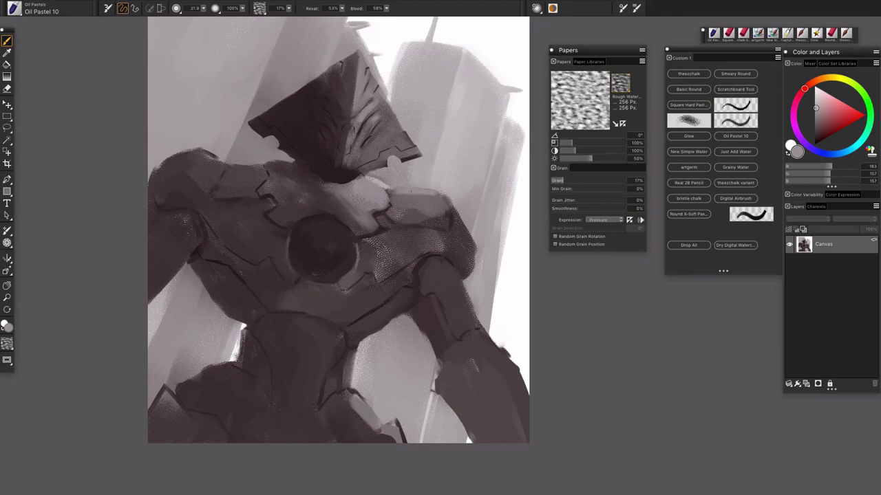
# - Brush grainy light-grey highlights over the top of the right-hand shoulder plate and blend them with sampled tones
pyautogui.keyDown('alt'); pyautogui.click(528, 206); pyautogui.keyUp('alt')
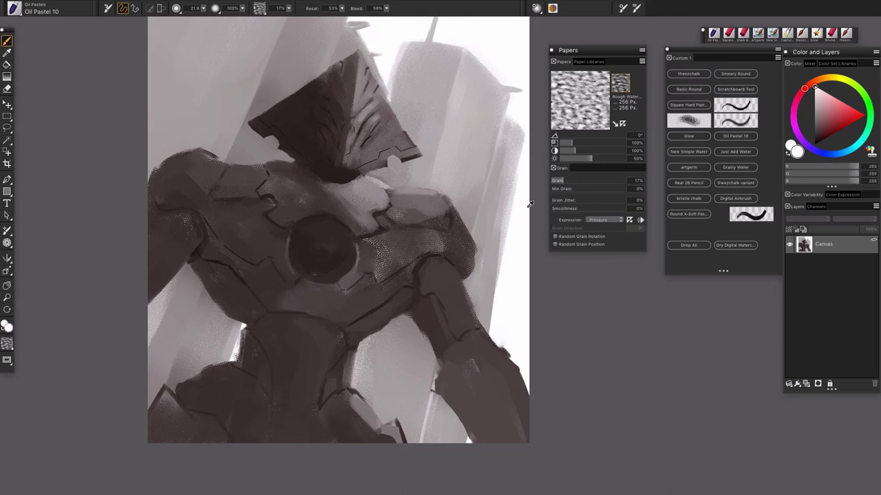
pyautogui.moveTo(395, 191); pyautogui.dragTo(425, 193)
pyautogui.keyDown('alt'); pyautogui.click(403, 192); pyautogui.keyUp('alt')
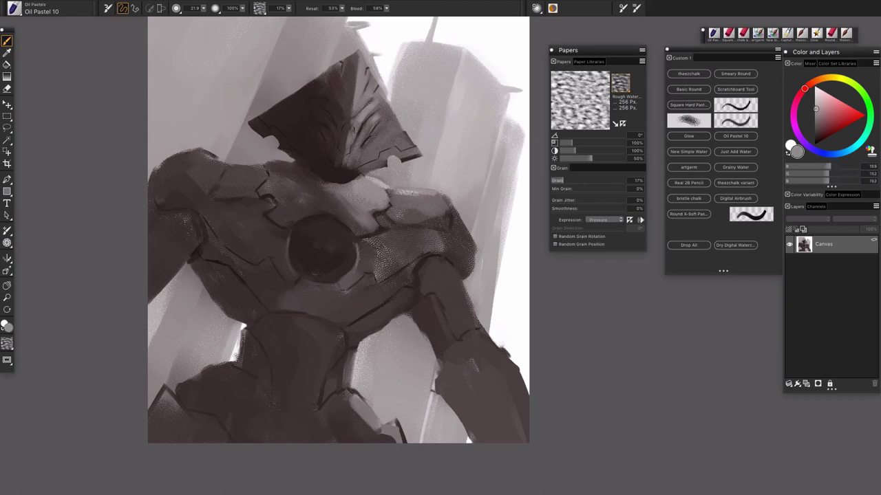
pyautogui.keyDown('alt'); pyautogui.click(384, 184); pyautogui.keyUp('alt')
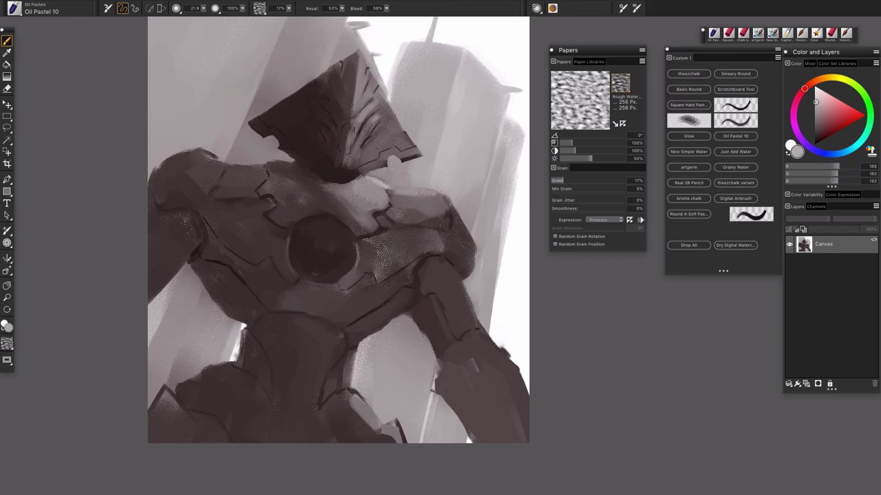
pyautogui.moveTo(397, 190); pyautogui.dragTo(422, 192)
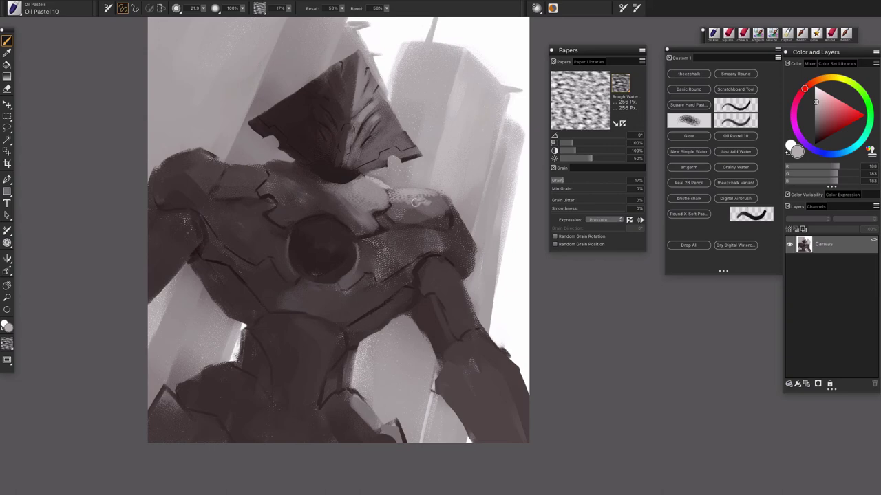
pyautogui.keyDown('alt'); pyautogui.click(403, 200); pyautogui.keyUp('alt')
pyautogui.moveTo(425, 198); pyautogui.dragTo(440, 202)
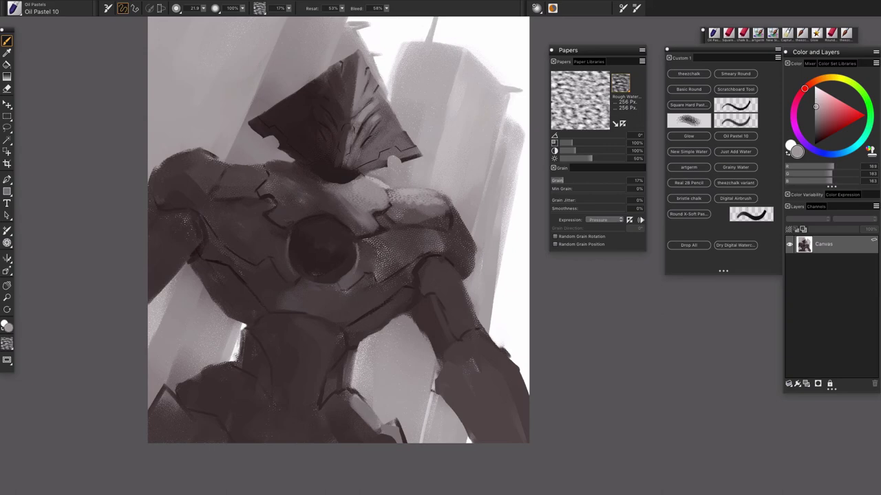
pyautogui.keyDown('alt'); pyautogui.click(403, 200); pyautogui.keyUp('alt')
pyautogui.moveTo(407, 203); pyautogui.dragTo(407, 202)
# - Enlarge the brush and smooth over the speckled texture on the right-hand chest plate with sampled mid-dark greys
pyautogui.keyDown('alt'); pyautogui.click(369, 262); pyautogui.keyUp('alt')
pyautogui.moveTo(379, 260)
pyautogui.mouseDown()
pyautogui.moveTo(397, 259)
pyautogui.moveTo(390, 256)
pyautogui.mouseUp()
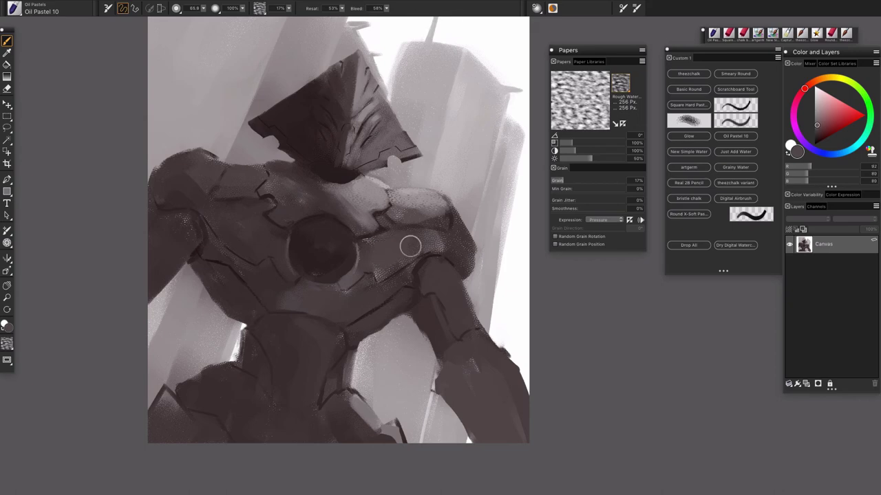
pyautogui.keyDown('alt'); pyautogui.click(454, 245); pyautogui.keyUp('alt')
pyautogui.moveTo(451, 245); pyautogui.dragTo(417, 246)
pyautogui.keyDown('alt'); pyautogui.click(376, 250); pyautogui.keyUp('alt')
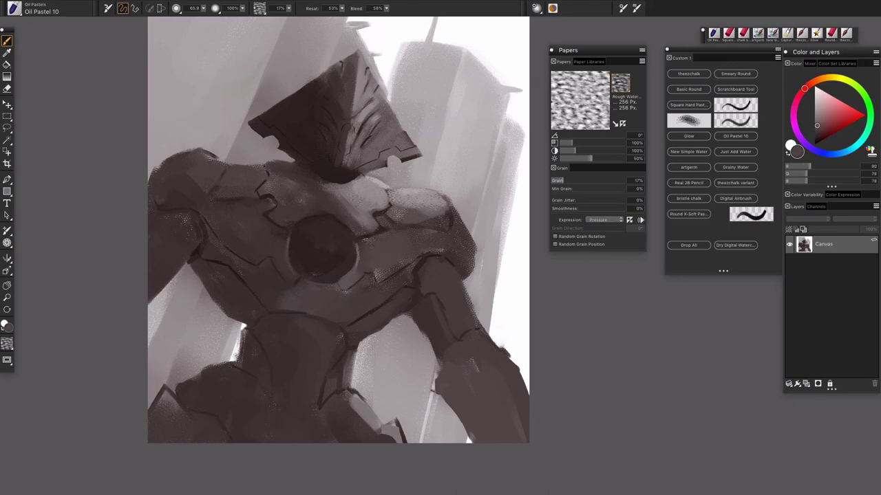
pyautogui.moveTo(359, 269); pyautogui.dragTo(355, 274)
# - Sample a dark tone, shrink the brush and draw thin panel lines on the chest below the orb
pyautogui.keyDown('alt'); pyautogui.click(399, 277); pyautogui.keyUp('alt')
pyautogui.press('[')
pyautogui.press('[')
pyautogui.press('[')
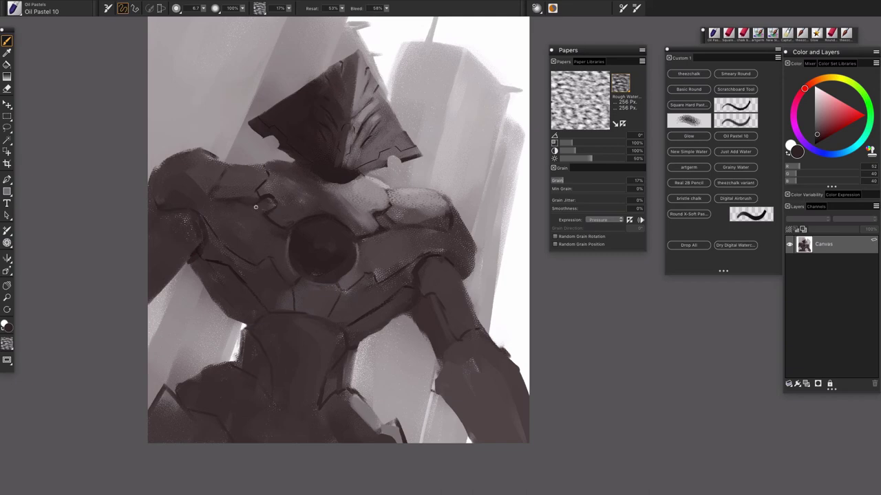
# - Enlarge the brush and shade the chest orb with sampled and slightly adjusted dark tones
pyautogui.keyDown('alt'); pyautogui.click(390, 218); pyautogui.keyUp('alt')
pyautogui.moveTo(820, 137); pyautogui.dragTo(815, 137)
pyautogui.moveTo(313, 271); pyautogui.dragTo(314, 269)
pyautogui.moveTo(816, 138); pyautogui.dragTo(817, 139)
pyautogui.moveTo(302, 240)
pyautogui.mouseDown()
pyautogui.moveTo(301, 260)
pyautogui.moveTo(318, 262)
pyautogui.moveTo(315, 272)
pyautogui.mouseUp()
pyautogui.keyDown('alt'); pyautogui.click(318, 256); pyautogui.keyUp('alt')
pyautogui.keyDown('alt'); pyautogui.click(304, 239); pyautogui.keyUp('alt')
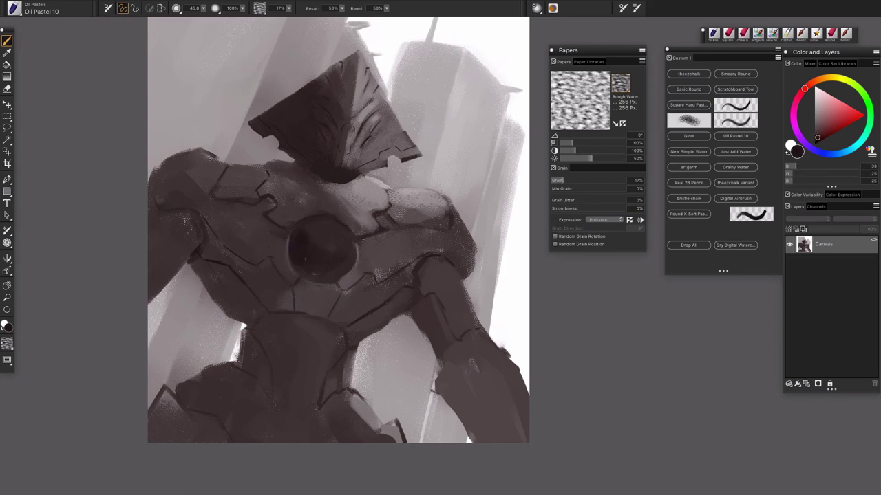
# - Blend the shading inside the chest orb with further dark tones sampled from its surface
pyautogui.keyDown('alt'); pyautogui.click(336, 240); pyautogui.keyUp('alt')
pyautogui.moveTo(318, 251); pyautogui.dragTo(302, 246)
pyautogui.keyDown('alt'); pyautogui.click(303, 245); pyautogui.keyUp('alt')
pyautogui.keyDown('alt'); pyautogui.click(309, 245); pyautogui.keyUp('alt')
pyautogui.keyDown('alt'); pyautogui.click(305, 235); pyautogui.keyUp('alt')
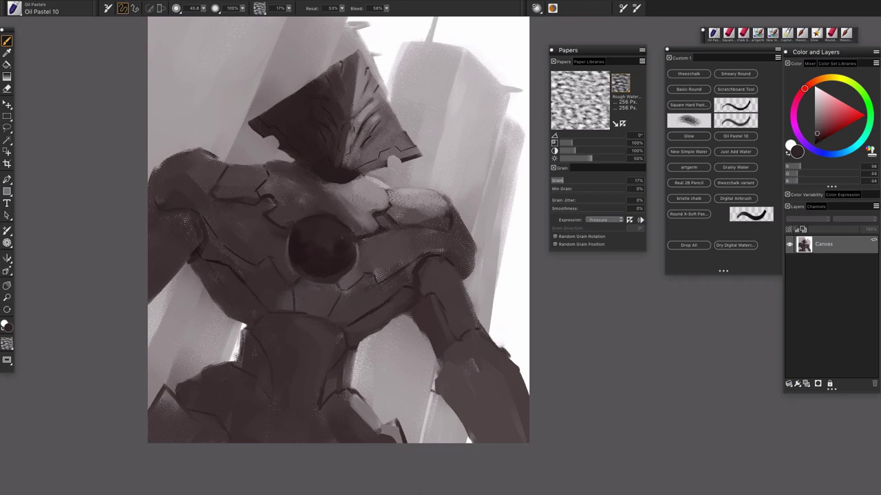
pyautogui.keyDown('alt'); pyautogui.click(343, 243); pyautogui.keyUp('alt')
# - Sample white from the background and shrink the brush to clean up the right-hand edge of the pyramid head
pyautogui.press('super+minus')
pyautogui.press('super+minus')
pyautogui.press('super+minus')
pyautogui.press('super+plus')
pyautogui.press('super+plus')
pyautogui.press('super+plus')
pyautogui.moveTo(401, 278); pyautogui.dragTo(409, 307)
pyautogui.keyDown('alt'); pyautogui.click(395, 136); pyautogui.keyUp('alt')
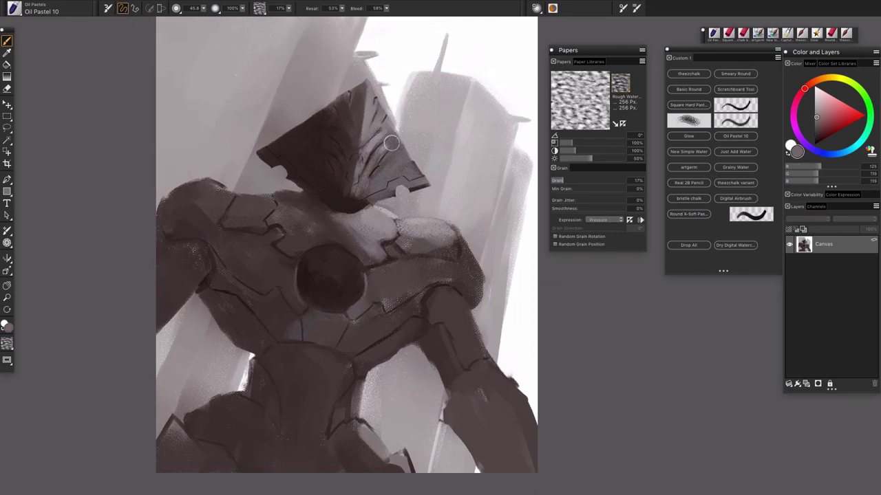
pyautogui.keyDown('alt'); pyautogui.click(393, 101); pyautogui.keyUp('alt')
pyautogui.moveTo(396, 134); pyautogui.dragTo(398, 135)
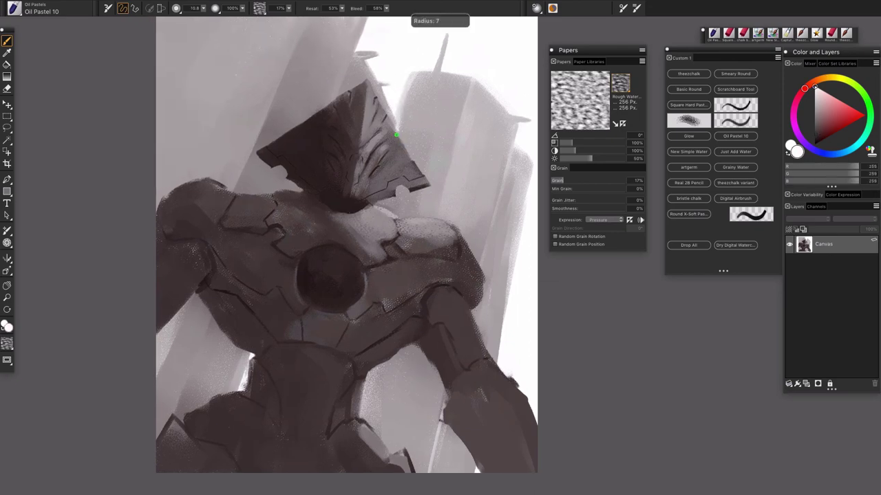
pyautogui.press('[')
# - Select the lighter right-hand face of the pyramid head with a polygonal lasso outline
pyautogui.press('l')
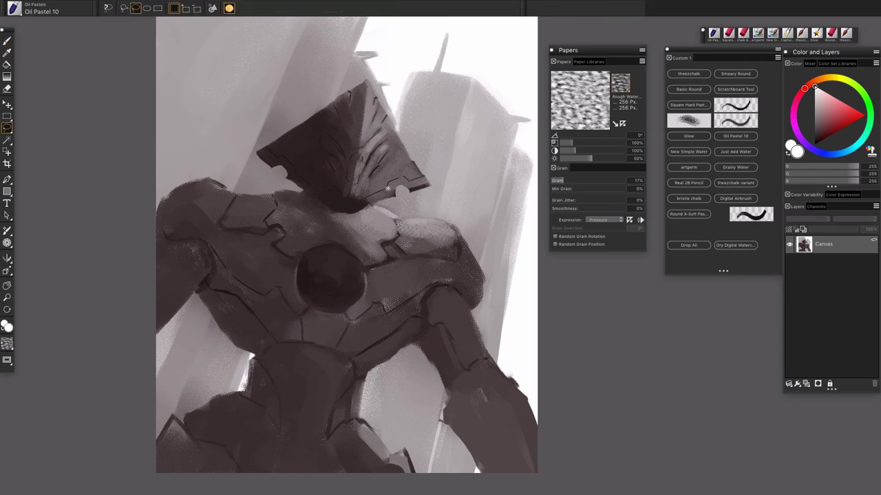
pyautogui.click(123, 9)
pyautogui.click(368, 82)
pyautogui.moveTo(393, 196)
pyautogui.mouseDown()
pyautogui.moveTo(351, 198)
pyautogui.moveTo(368, 85)
pyautogui.mouseUp()
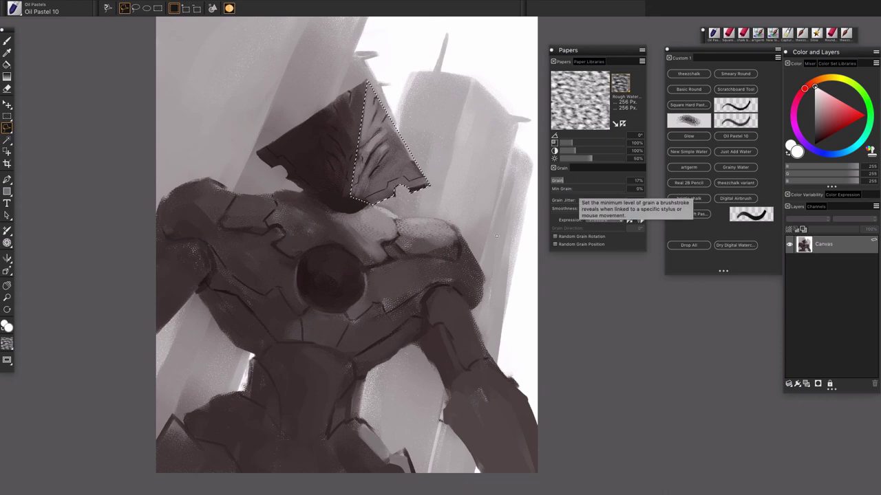
# - Try the Digital Airbrush, then choose the Glow brush and resize it to about 547
pyautogui.click(705, 122)
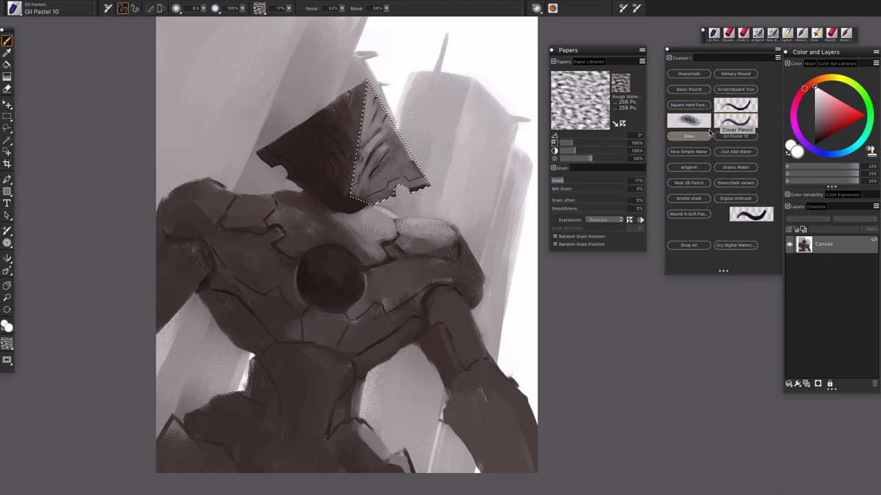
pyautogui.click(736, 198)
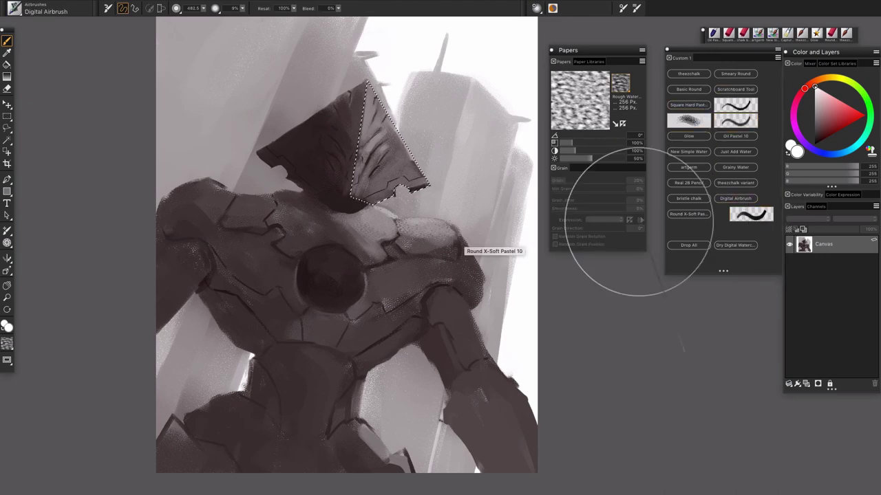
pyautogui.moveTo(470, 218); pyautogui.dragTo(517, 218)
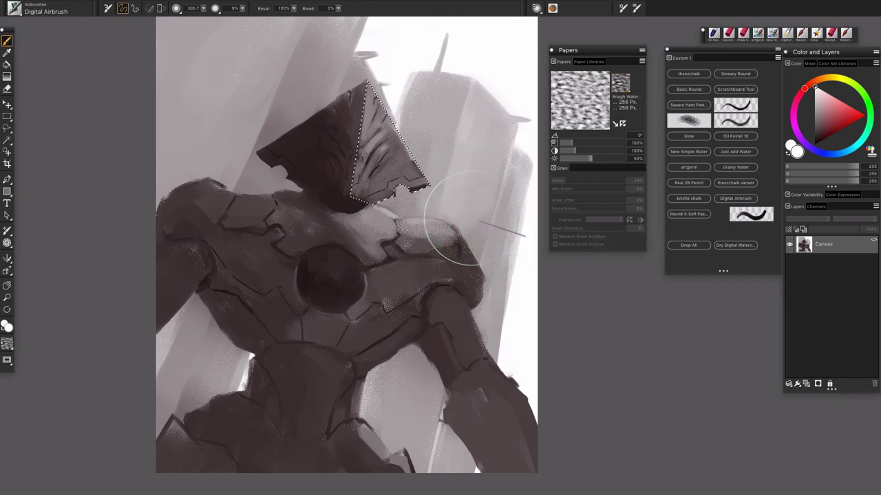
pyautogui.click(688, 135)
pyautogui.moveTo(400, 182); pyautogui.dragTo(473, 182)
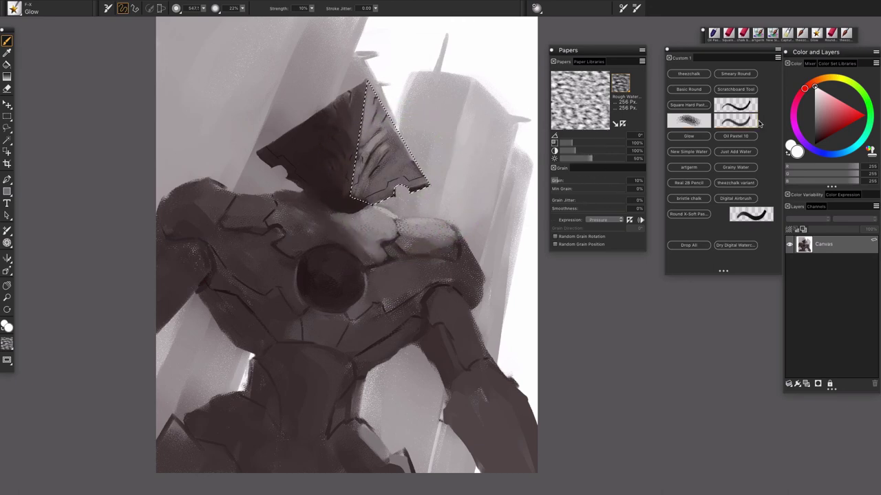
# - Try a dark yellowish-brown as the glow colour
pyautogui.click(828, 79)
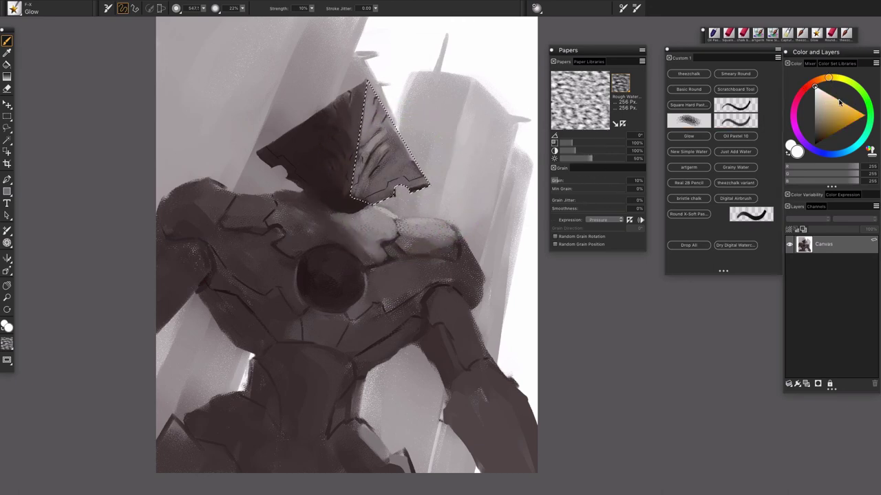
pyautogui.click(820, 110)
pyautogui.press('super+plus')
pyautogui.click(828, 108)
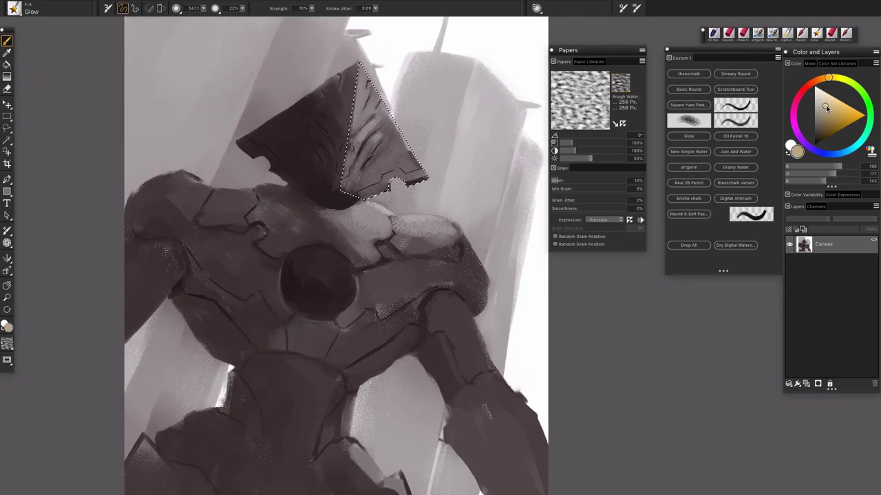
pyautogui.moveTo(828, 106)
pyautogui.mouseDown()
pyautogui.moveTo(827, 136)
pyautogui.moveTo(818, 131)
pyautogui.mouseUp()
pyautogui.click(827, 135)
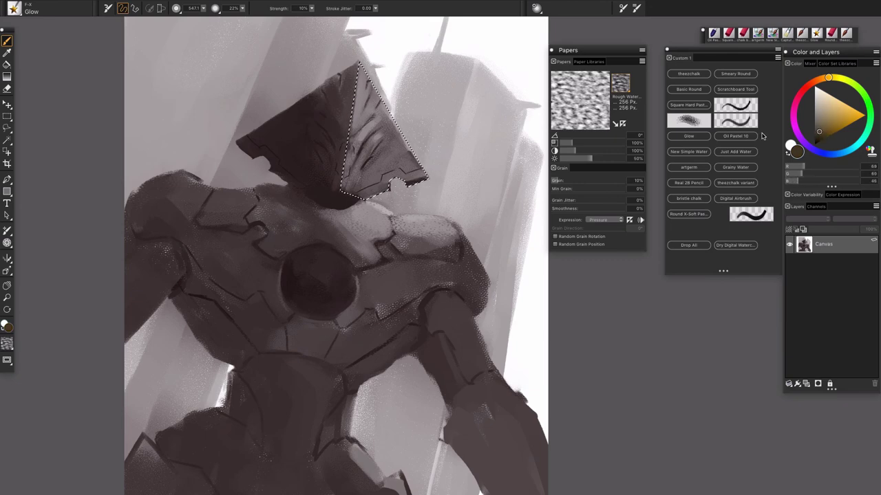
# - Sample a dark tone from the head and shift it to a muted orange-brown for the glow
pyautogui.keyDown('alt'); pyautogui.click(343, 139); pyautogui.keyUp('alt')
pyautogui.click(822, 135)
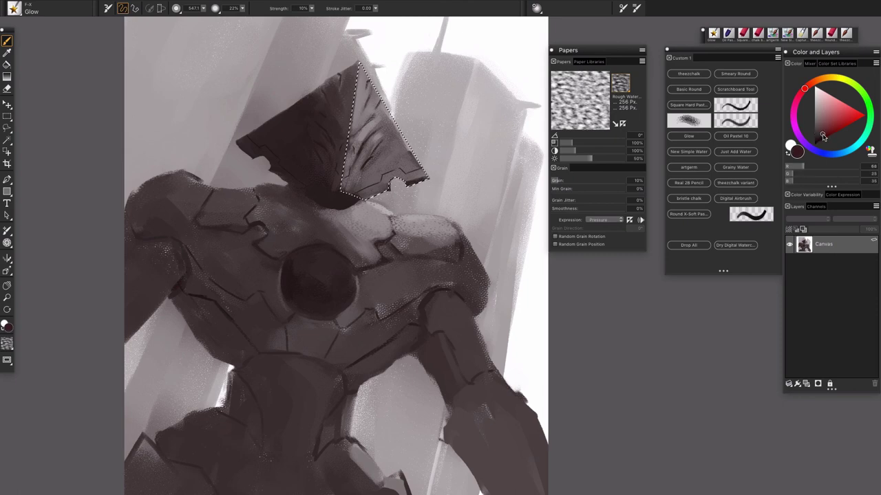
pyautogui.moveTo(822, 136); pyautogui.dragTo(823, 137)
pyautogui.moveTo(807, 88); pyautogui.dragTo(815, 83)
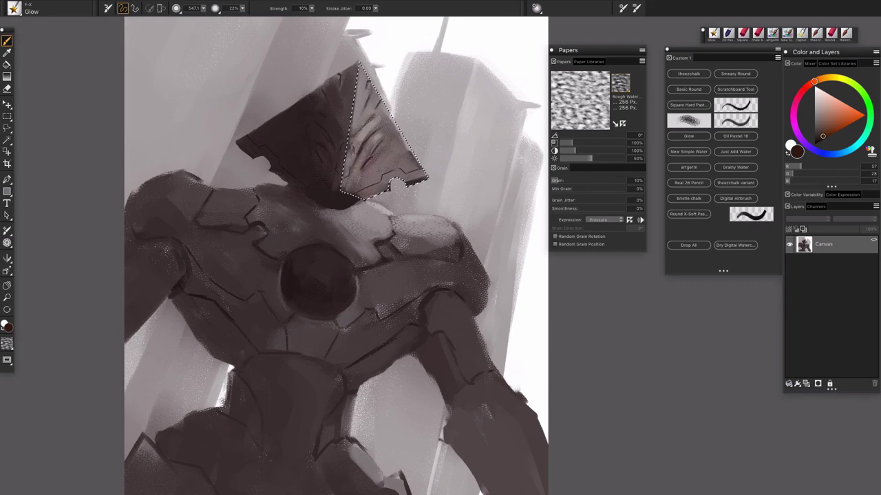
pyautogui.click(819, 133)
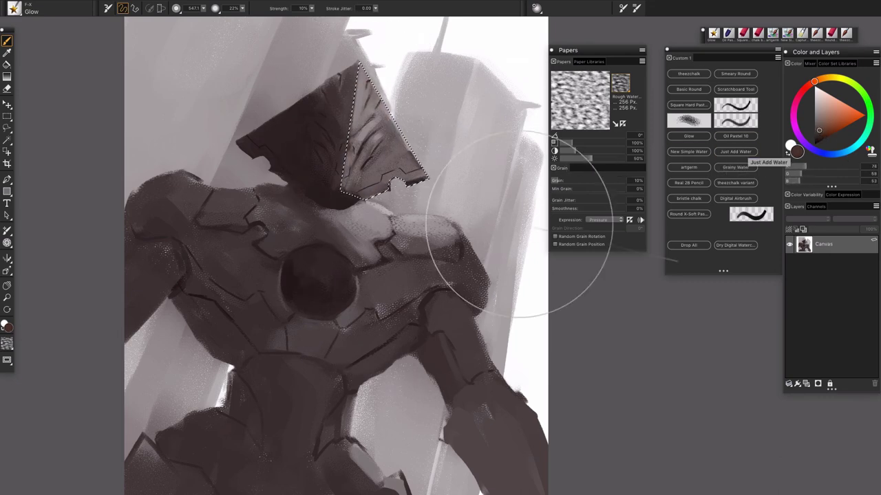
# - Test the glow, undo it, brush a warm glow over the selected face of the head and clear the selection
pyautogui.moveTo(428, 122); pyautogui.dragTo(413, 155)
pyautogui.press('super+z')
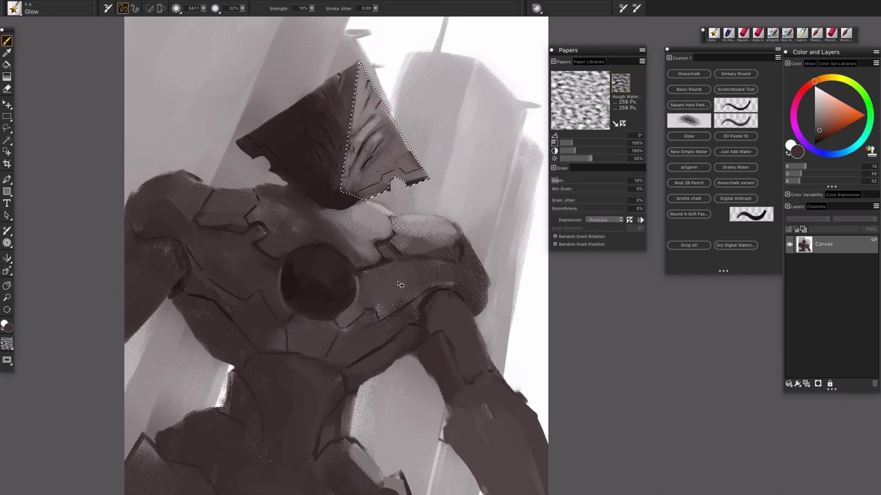
pyautogui.moveTo(380, 115); pyautogui.dragTo(376, 128)
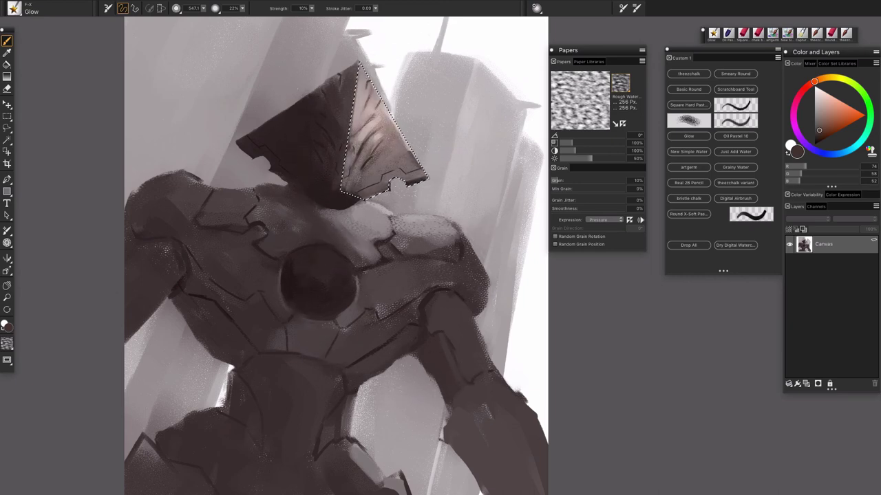
pyautogui.hotkey('ctrl', 'd')
pyautogui.press('super+z')
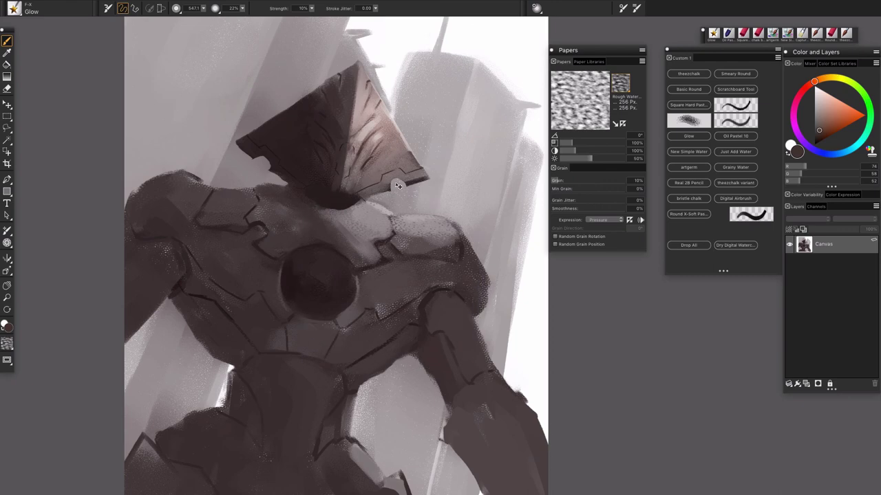
# - Brush a warm orange glow over the collar, right-hand chest plate and right-hand hip, undoing unwanted strokes
pyautogui.hotkey('ctrl', '0')
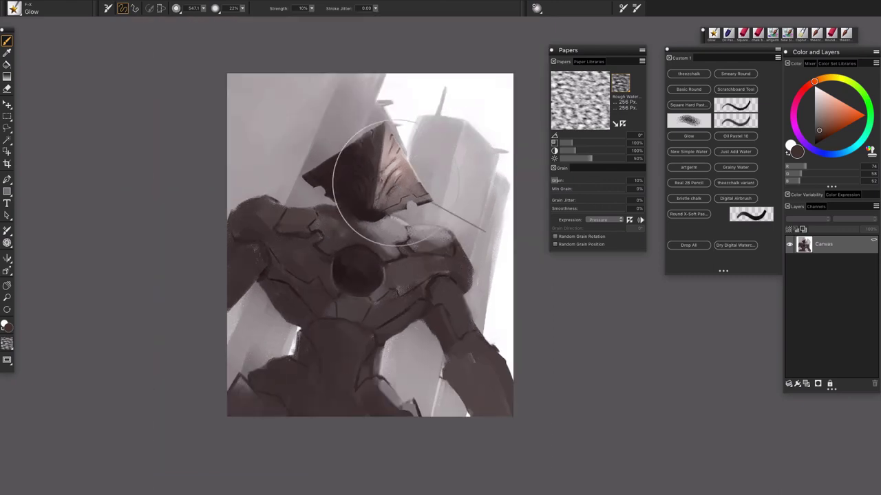
pyautogui.moveTo(394, 234); pyautogui.dragTo(407, 234)
pyautogui.press('super+z')
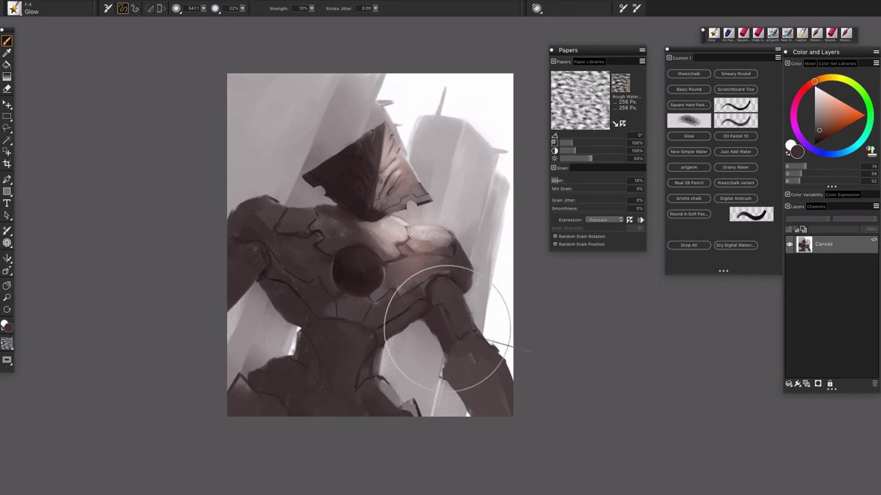
pyautogui.hotkey('ctrl', 'z')
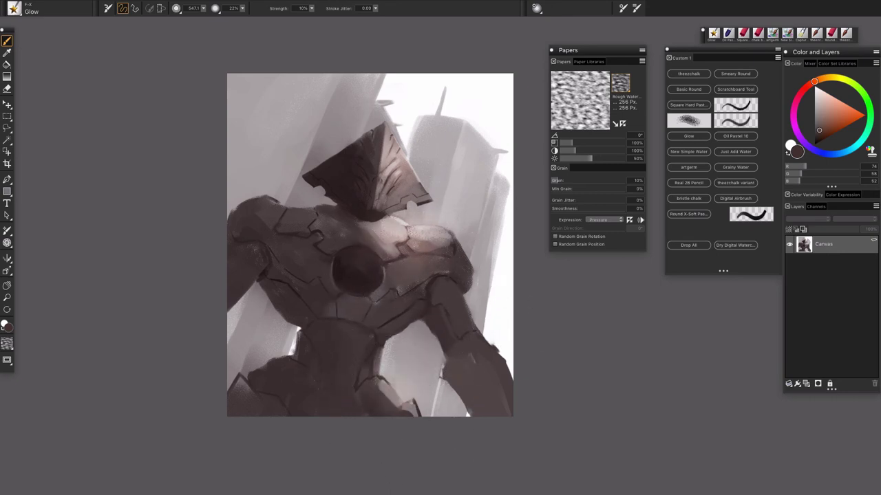
pyautogui.moveTo(397, 251)
pyautogui.mouseDown()
pyautogui.moveTo(384, 234)
pyautogui.moveTo(424, 262)
pyautogui.moveTo(411, 262)
pyautogui.mouseUp()
pyautogui.hotkey('ctrl', 'z')
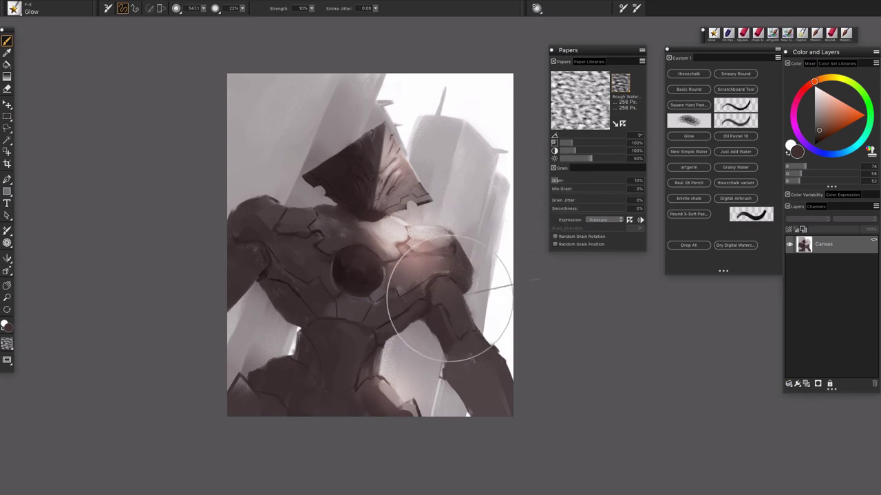
# - Lasso the outer planes of the right-hand upper arm and forearm, brush a warm glow inside them and deselect
pyautogui.press('l')
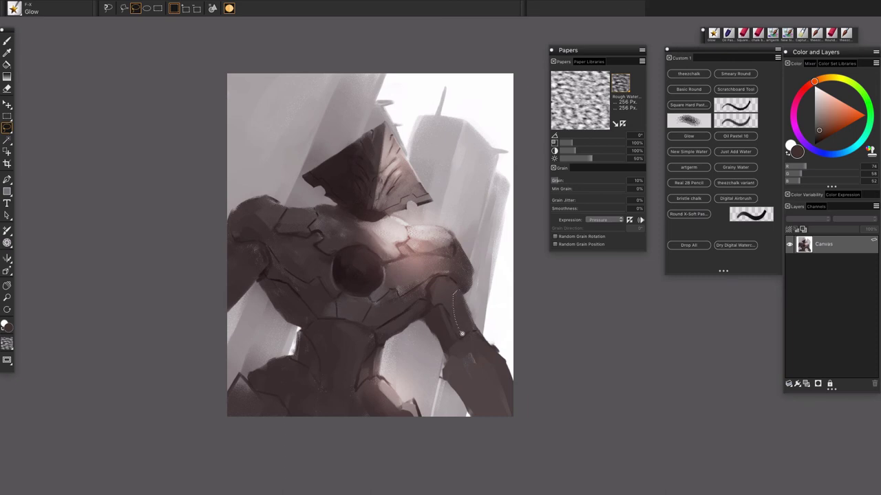
pyautogui.moveTo(468, 307); pyautogui.dragTo(455, 291)
pyautogui.moveTo(477, 333)
pyautogui.mouseDown()
pyautogui.moveTo(464, 336)
pyautogui.moveTo(483, 378)
pyautogui.moveTo(523, 425)
pyautogui.moveTo(519, 388)
pyautogui.mouseUp()
pyautogui.moveTo(492, 343)
pyautogui.mouseDown()
pyautogui.moveTo(485, 329)
pyautogui.moveTo(480, 348)
pyautogui.moveTo(466, 310)
pyautogui.moveTo(476, 339)
pyautogui.mouseUp()
pyautogui.press('b')
pyautogui.hotkey('ctrl', 'd')
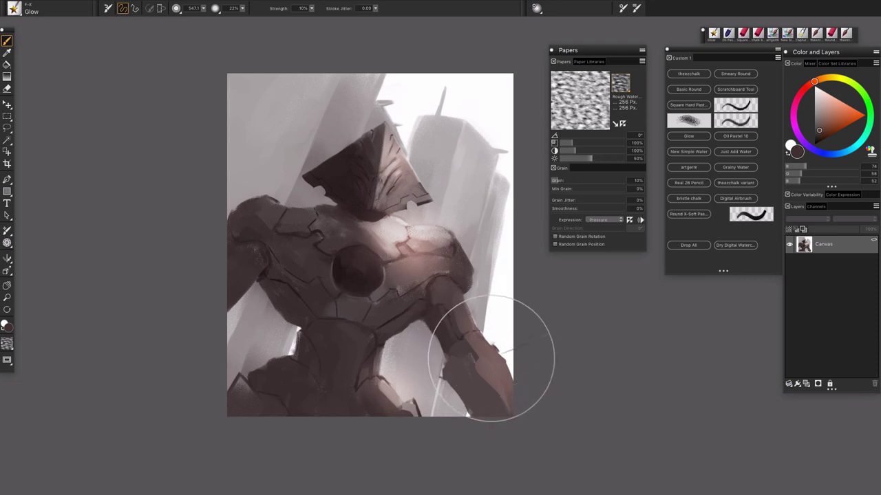
# - Smooth the hard glow edges on the right-hand arm with the Just Add Water blender
pyautogui.press('r')
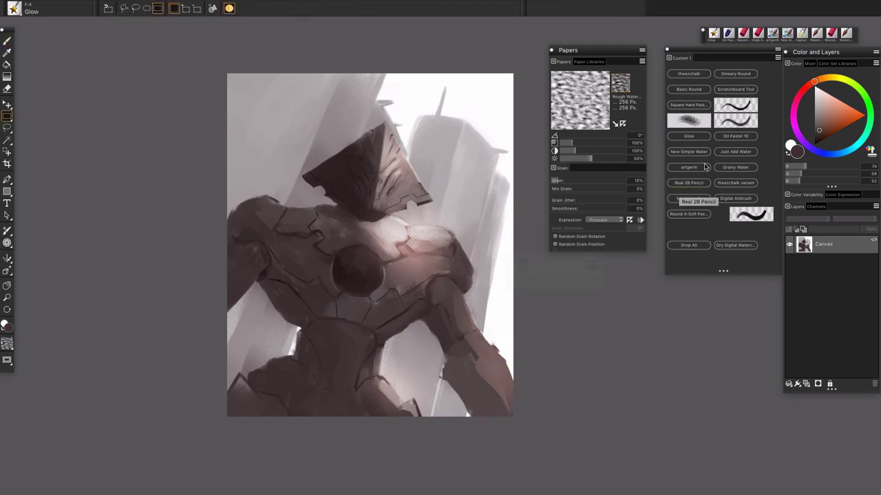
pyautogui.click(734, 152)
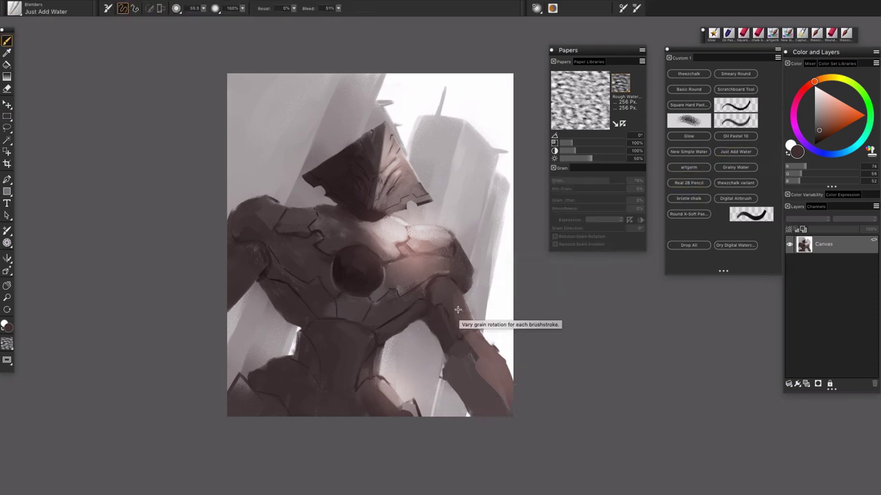
pyautogui.moveTo(459, 310)
pyautogui.mouseDown()
pyautogui.moveTo(464, 355)
pyautogui.moveTo(485, 356)
pyautogui.mouseUp()
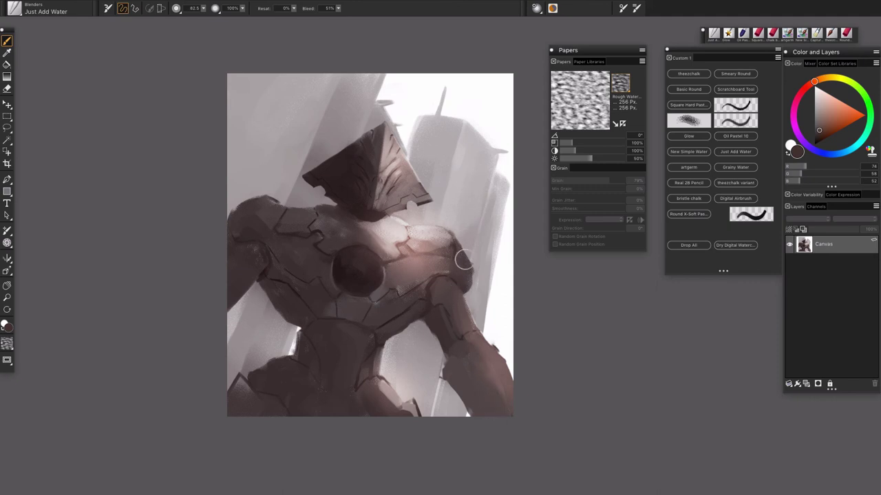
# - Lasso a spiked shape over the left-hand shoulder and small areas below the left-hand armpit and right-hand chest plate
pyautogui.press('l')
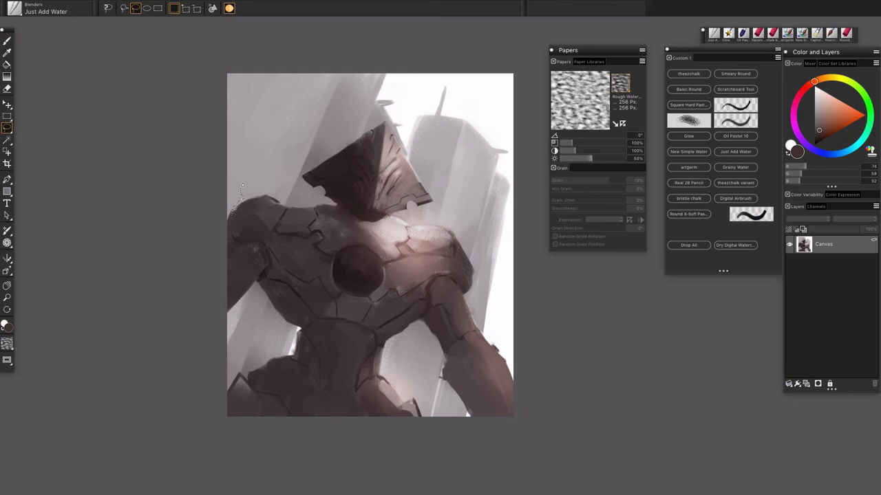
pyautogui.moveTo(284, 208); pyautogui.dragTo(285, 209)
pyautogui.moveTo(260, 288)
pyautogui.mouseDown()
pyautogui.moveTo(268, 303)
pyautogui.moveTo(269, 284)
pyautogui.moveTo(255, 283)
pyautogui.mouseUp()
pyautogui.moveTo(427, 314)
pyautogui.mouseDown()
pyautogui.moveTo(429, 301)
pyautogui.moveTo(399, 329)
pyautogui.mouseUp()
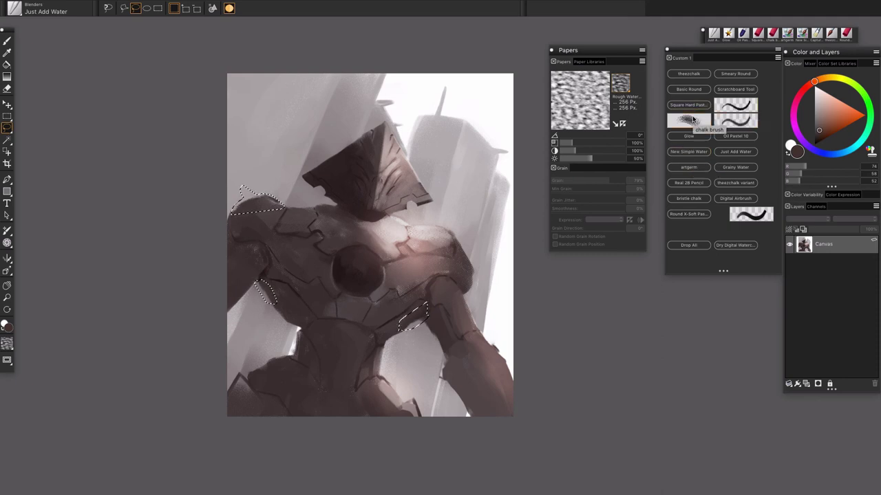
# - Fill the three selected areas with a sampled dark tone using Oil Pastel 10 and deselect
pyautogui.click(743, 34)
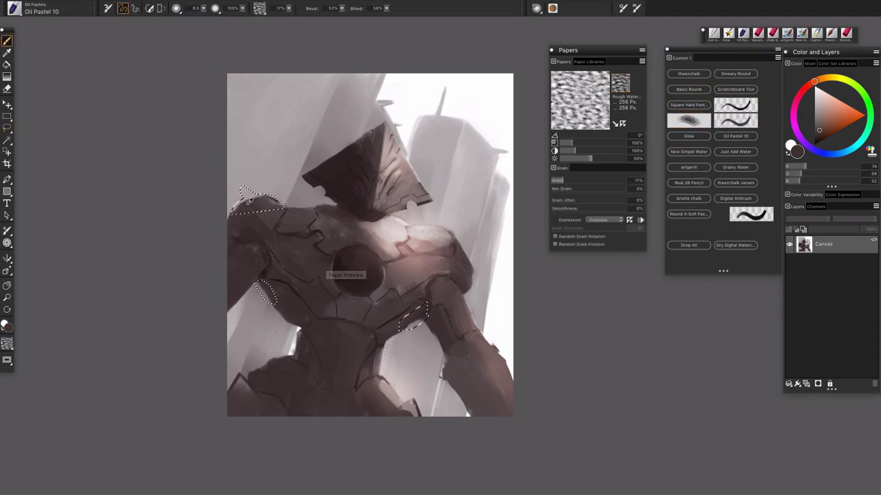
pyautogui.moveTo(253, 209)
pyautogui.mouseDown()
pyautogui.moveTo(263, 209)
pyautogui.moveTo(247, 194)
pyautogui.mouseUp()
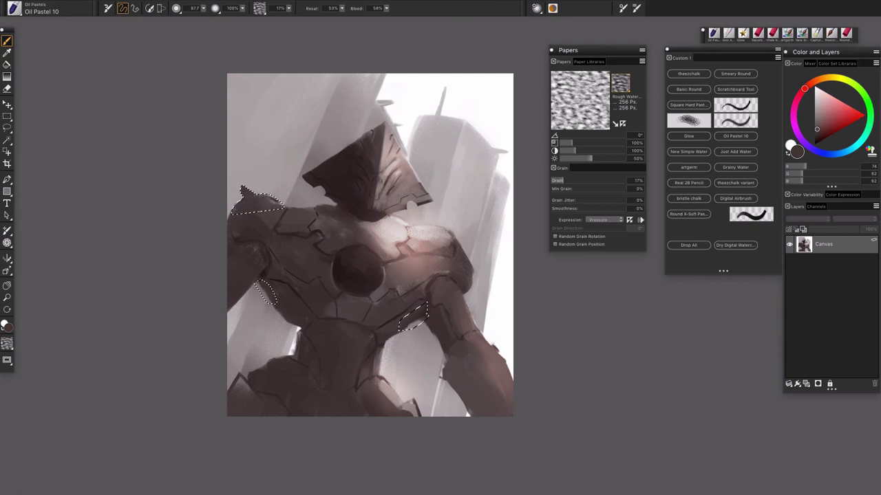
pyautogui.moveTo(268, 300); pyautogui.dragTo(273, 300)
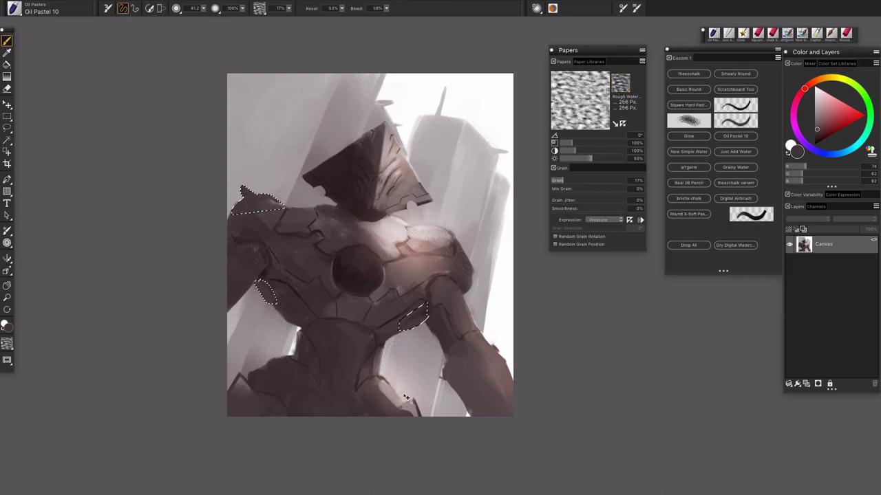
pyautogui.hotkey('ctrl', 'd')
# - Repaint the left-hand shoulder top with sampled dark grey, replacing the spike with a broader rounded silhouette
pyautogui.moveTo(506, 303)
pyautogui.mouseDown()
pyautogui.moveTo(503, 344)
pyautogui.moveTo(477, 321)
pyautogui.moveTo(509, 314)
pyautogui.mouseUp()
pyautogui.press('super+minus')
pyautogui.press('super+minus')
pyautogui.press('super+equal')
pyautogui.press('super+equal')
pyautogui.press('super+equal')
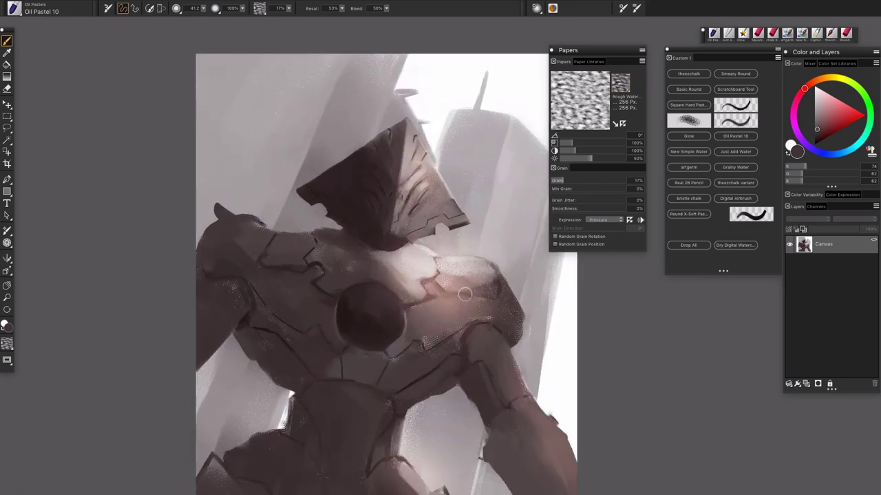
pyautogui.moveTo(205, 251)
pyautogui.mouseDown()
pyautogui.moveTo(205, 209)
pyautogui.moveTo(257, 220)
pyautogui.moveTo(227, 208)
pyautogui.moveTo(266, 227)
pyautogui.mouseUp()
pyautogui.keyDown('alt'); pyautogui.click(238, 221); pyautogui.keyUp('alt')
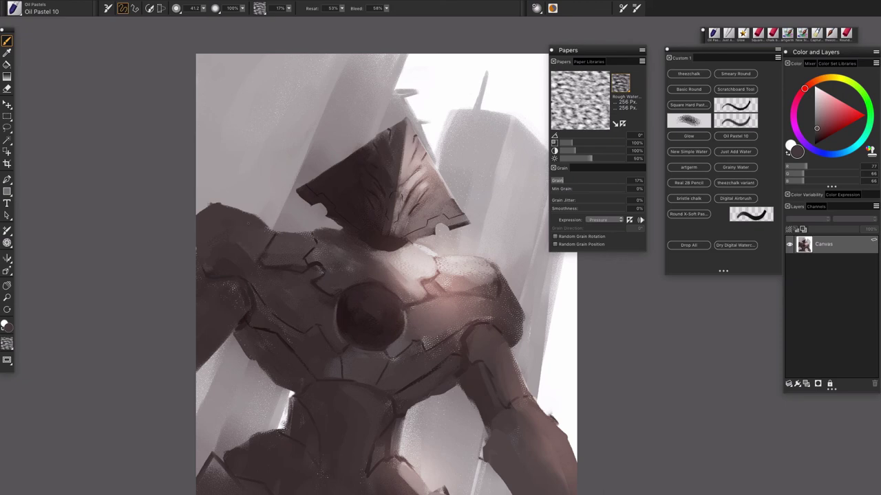
# - Extend the right-hand shoulder outward into a rounder silhouette with sampled dark grey, then trim its top edge with the light background tone
pyautogui.keyDown('alt'); pyautogui.click(504, 278); pyautogui.keyUp('alt')
pyautogui.moveTo(529, 337)
pyautogui.mouseDown()
pyautogui.moveTo(527, 289)
pyautogui.moveTo(500, 274)
pyautogui.moveTo(509, 302)
pyautogui.moveTo(518, 268)
pyautogui.moveTo(503, 266)
pyautogui.moveTo(523, 313)
pyautogui.mouseUp()
pyautogui.moveTo(523, 277); pyautogui.dragTo(533, 310)
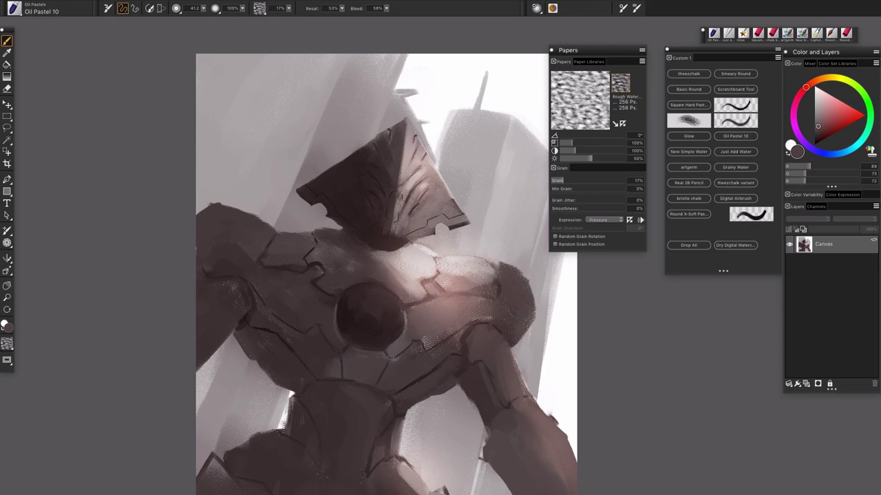
pyautogui.keyDown('alt'); pyautogui.click(513, 256); pyautogui.keyUp('alt')
pyautogui.moveTo(498, 260); pyautogui.dragTo(519, 267)
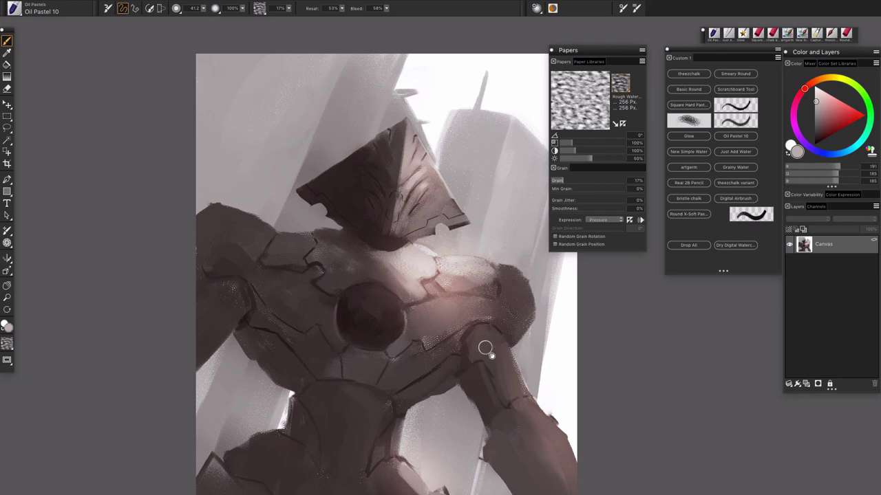
pyautogui.moveTo(486, 351); pyautogui.dragTo(496, 326)
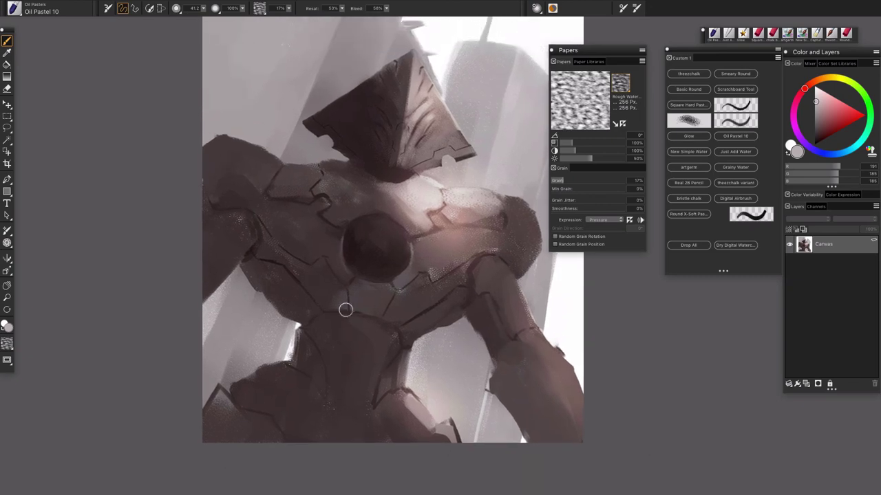
# - Shade the abdomen plate with vertical strokes in sampled lighter and darker greys and touch up beside the waist
pyautogui.keyDown('alt'); pyautogui.click(390, 378); pyautogui.keyUp('alt')
pyautogui.moveTo(386, 349); pyautogui.dragTo(374, 377)
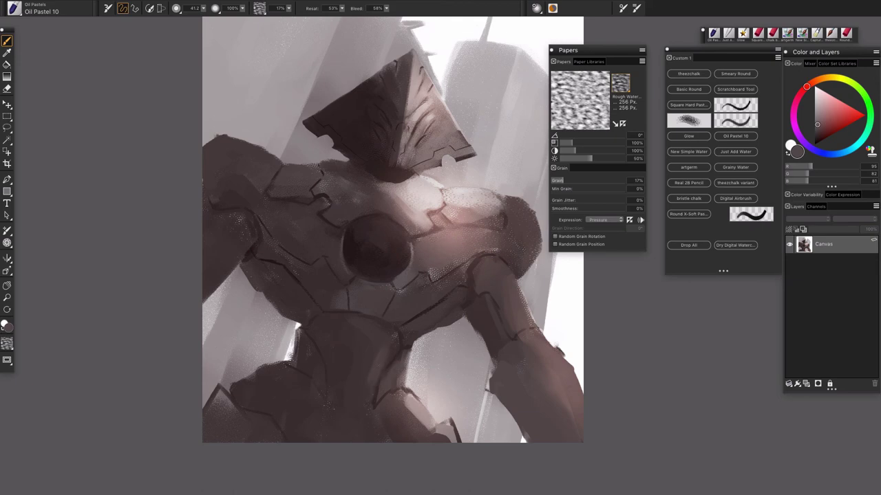
pyautogui.keyDown('alt'); pyautogui.click(359, 355); pyautogui.keyUp('alt')
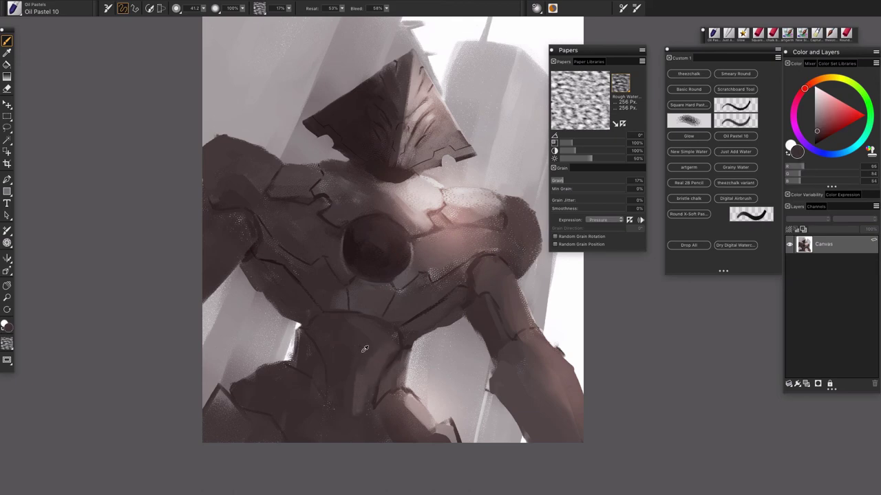
pyautogui.keyDown('alt'); pyautogui.click(375, 335); pyautogui.keyUp('alt')
pyautogui.moveTo(383, 335); pyautogui.dragTo(353, 403)
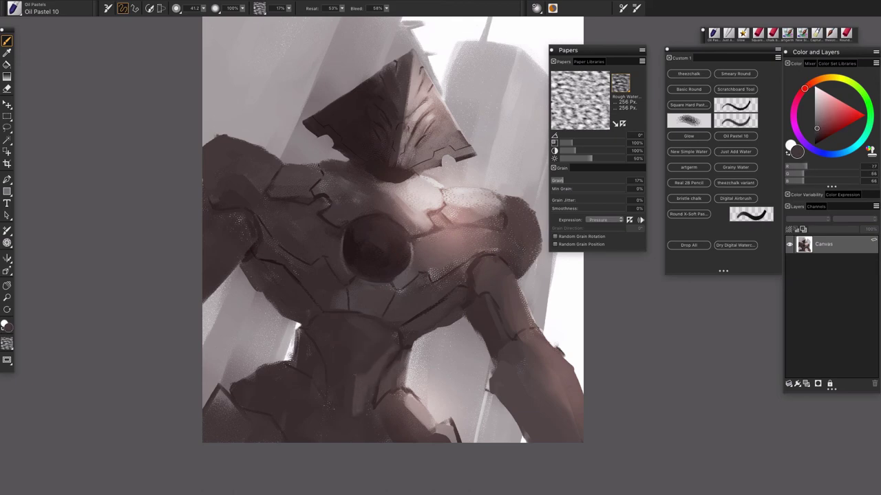
pyautogui.keyDown('alt'); pyautogui.click(350, 373); pyautogui.keyUp('alt')
pyautogui.moveTo(432, 376)
pyautogui.mouseDown()
pyautogui.moveTo(436, 397)
pyautogui.moveTo(424, 377)
pyautogui.mouseUp()
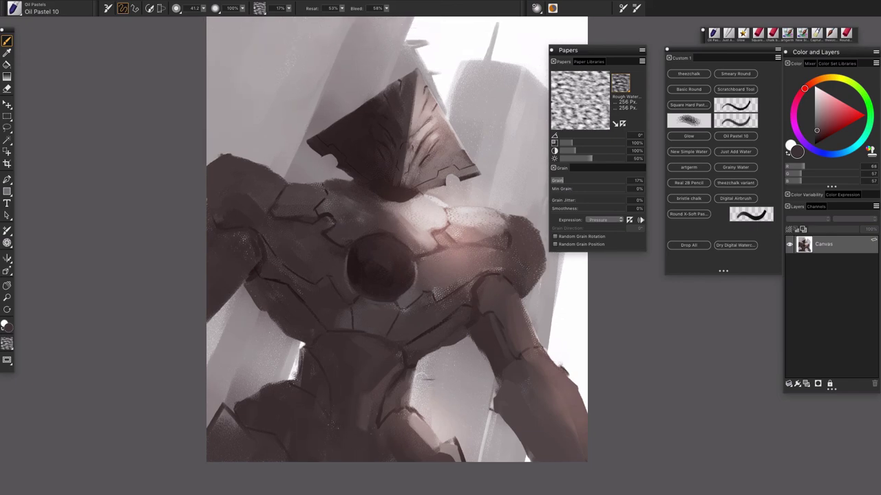
# - Blend the left-hand shoulder shading with sampled dark tones using Oil Pastel 10
pyautogui.keyDown('alt'); pyautogui.click(235, 222); pyautogui.keyUp('alt')
pyautogui.moveTo(237, 218); pyautogui.dragTo(238, 209)
pyautogui.keyDown('alt'); pyautogui.click(238, 176); pyautogui.keyUp('alt')
pyautogui.press('super+minus')
pyautogui.press('super+minus')
pyautogui.press('super+minus')
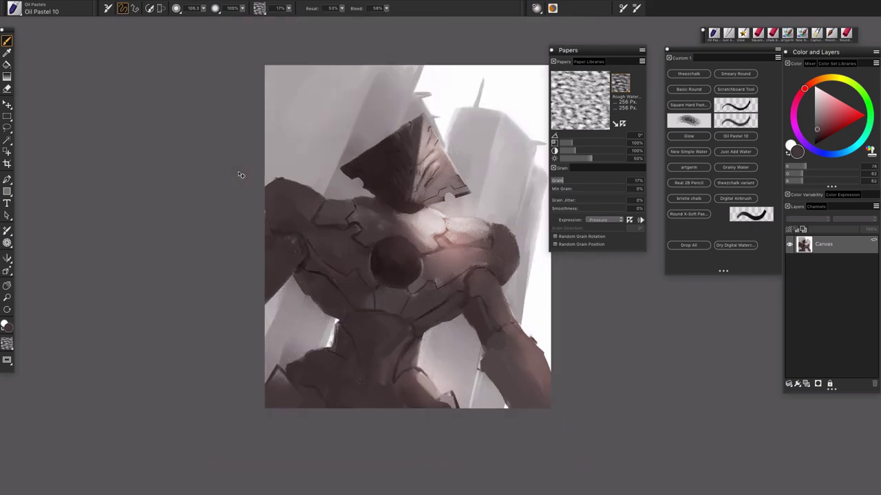
pyautogui.press('super+plus')
pyautogui.press('super+plus')
pyautogui.press('super+plus')
pyautogui.press('super+plus')
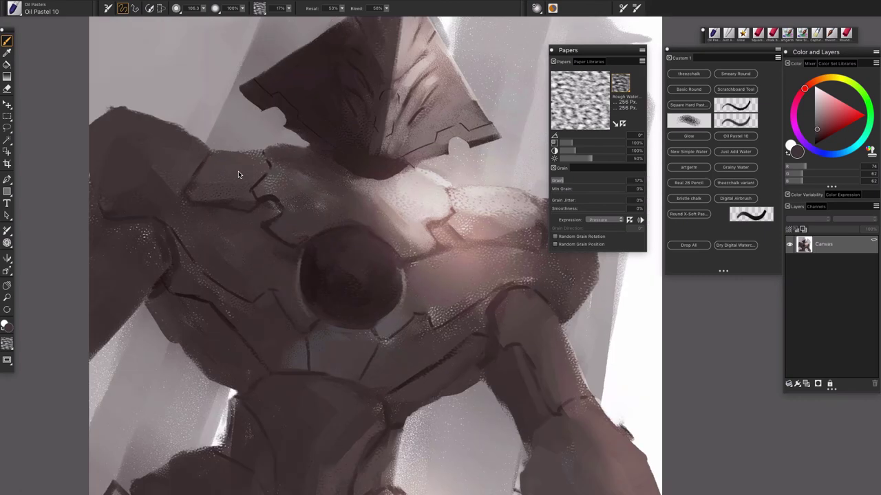
pyautogui.press('super+minus')
pyautogui.press('super+minus')
pyautogui.moveTo(374, 326); pyautogui.dragTo(336, 264)
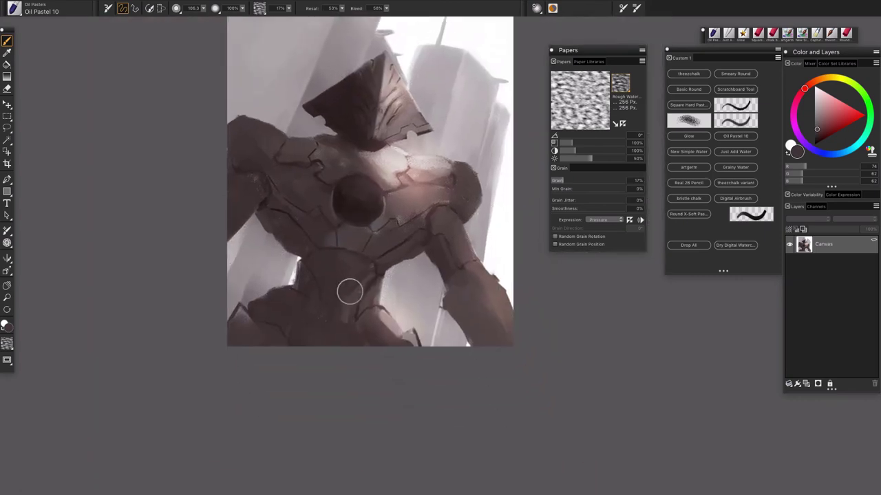
# - Draw dark panel seams across the lower abdomen and refine the hip plates with sampled tones and a small brush
pyautogui.keyDown('alt'); pyautogui.click(412, 338); pyautogui.keyUp('alt')
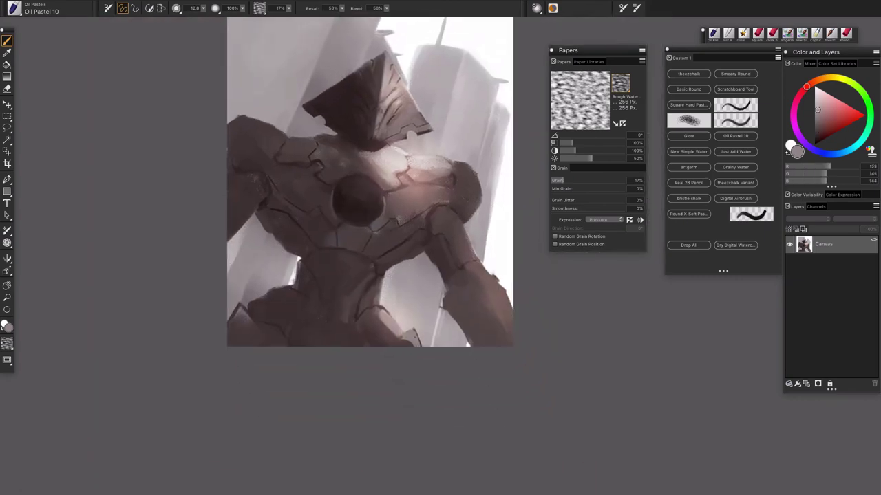
pyautogui.keyDown('alt'); pyautogui.click(355, 317); pyautogui.keyUp('alt')
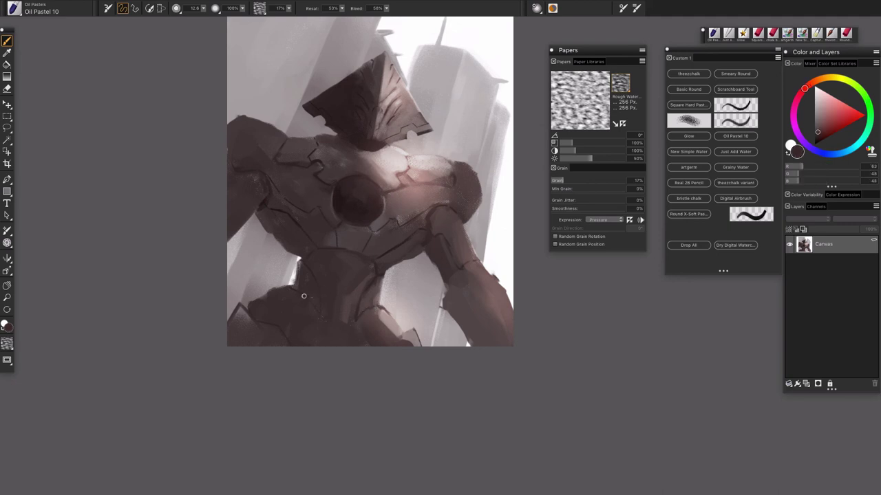
pyautogui.keyDown('alt'); pyautogui.click(375, 276); pyautogui.keyUp('alt')
pyautogui.keyDown('alt'); pyautogui.click(384, 271); pyautogui.keyUp('alt')
pyautogui.press('super+minus')
pyautogui.press('super+minus')
pyautogui.press('super+minus')
pyautogui.press('super+plus')
pyautogui.press('super+plus')
pyautogui.press('super+plus')
pyautogui.press('super+plus')
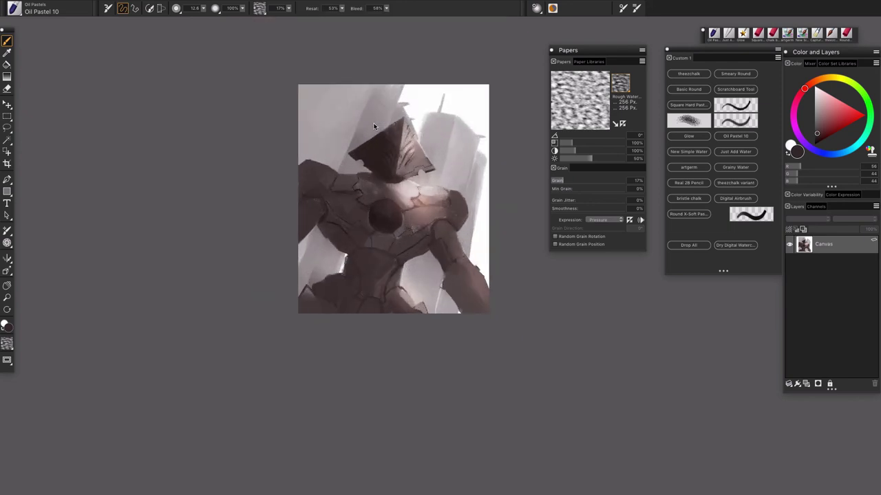
pyautogui.moveTo(385, 212); pyautogui.dragTo(397, 282)
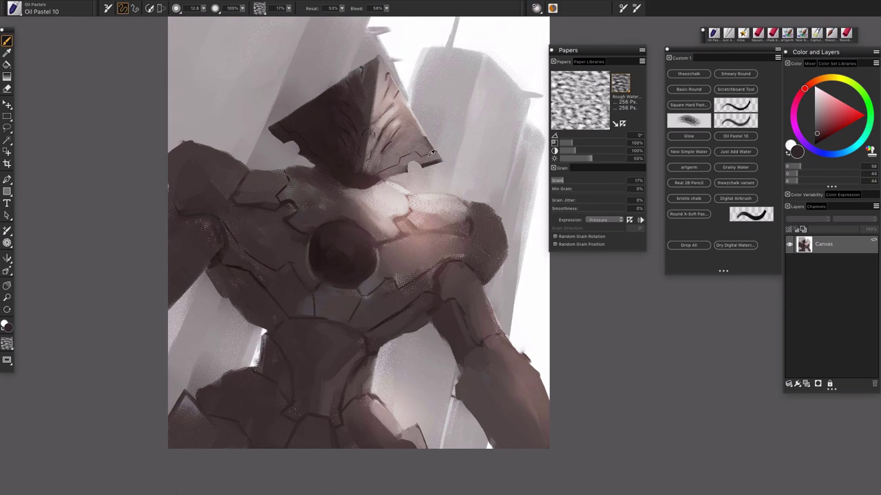
# - Refine the pyramid head's edges and dark face with sampled tones
pyautogui.keyDown('alt'); pyautogui.click(432, 154); pyautogui.keyUp('alt')
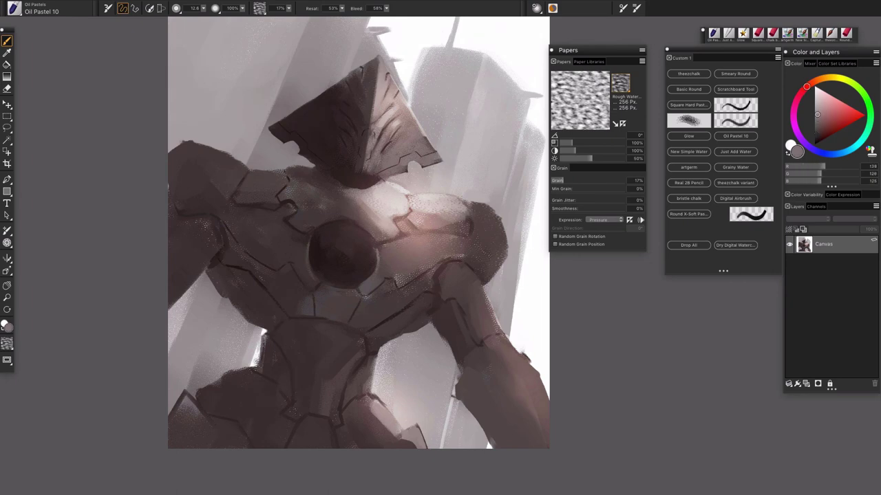
pyautogui.keyDown('alt'); pyautogui.click(378, 79); pyautogui.keyUp('alt')
pyautogui.keyDown('alt'); pyautogui.click(360, 70); pyautogui.keyUp('alt')
pyautogui.keyDown('alt'); pyautogui.click(323, 96); pyautogui.keyUp('alt')
pyautogui.keyDown('alt'); pyautogui.click(303, 111); pyautogui.keyUp('alt')
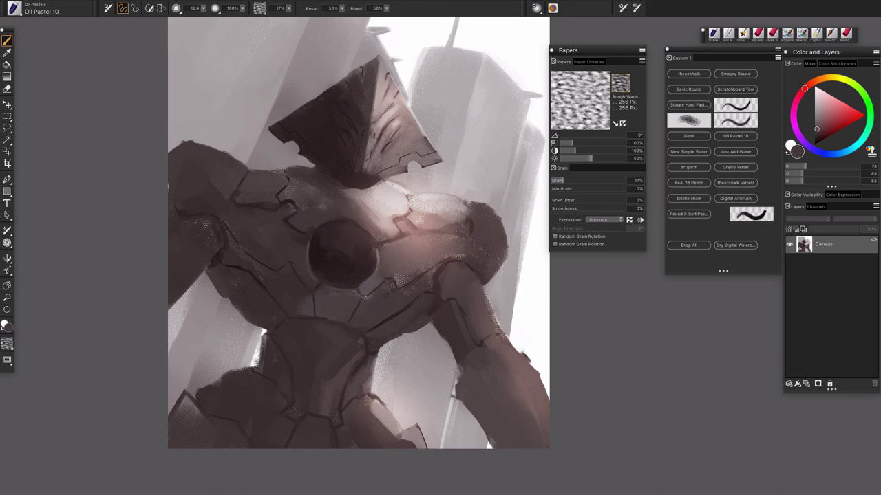
pyautogui.keyDown('alt'); pyautogui.click(307, 120); pyautogui.keyUp('alt')
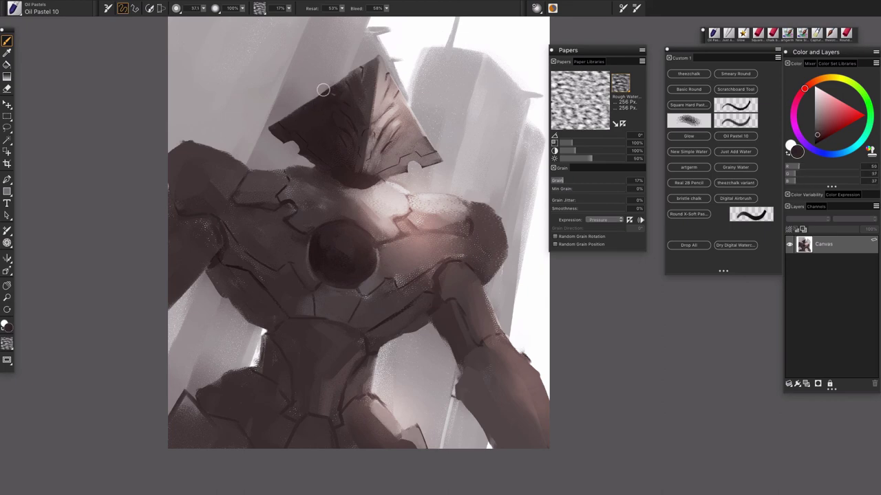
# - Touch up the chest orb and draw a thin dark seam across the light plate on the right-hand shoulder
pyautogui.press('super+minus')
pyautogui.press('super+minus')
pyautogui.press('super+minus')
pyautogui.press('super+minus')
pyautogui.press('super+equal')
pyautogui.press('super+equal')
pyautogui.press('super+equal')
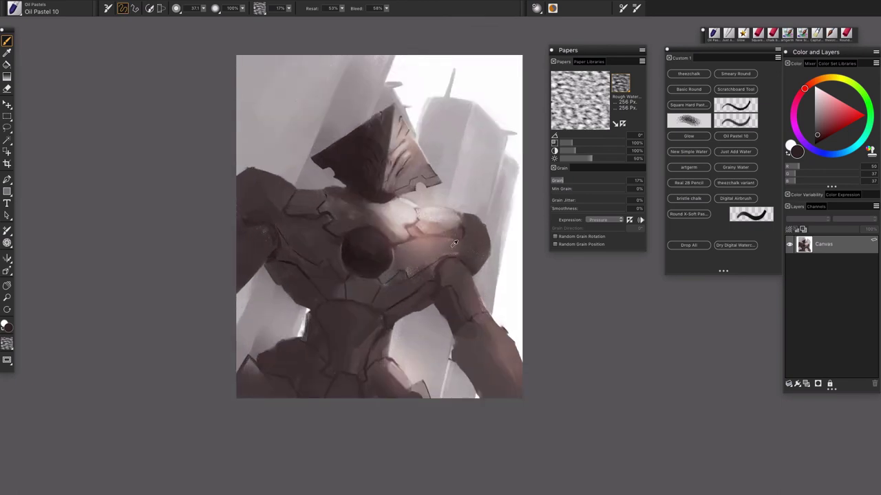
pyautogui.keyDown('alt'); pyautogui.click(309, 273); pyautogui.keyUp('alt')
pyautogui.moveTo(359, 247); pyautogui.dragTo(361, 247)
pyautogui.keyDown('alt'); pyautogui.click(441, 235); pyautogui.keyUp('alt')
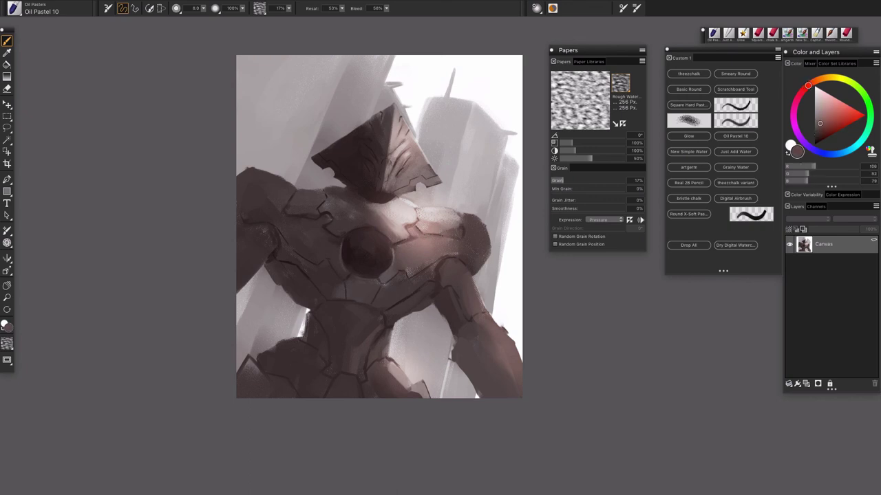
pyautogui.keyDown('alt'); pyautogui.click(442, 248); pyautogui.keyUp('alt')
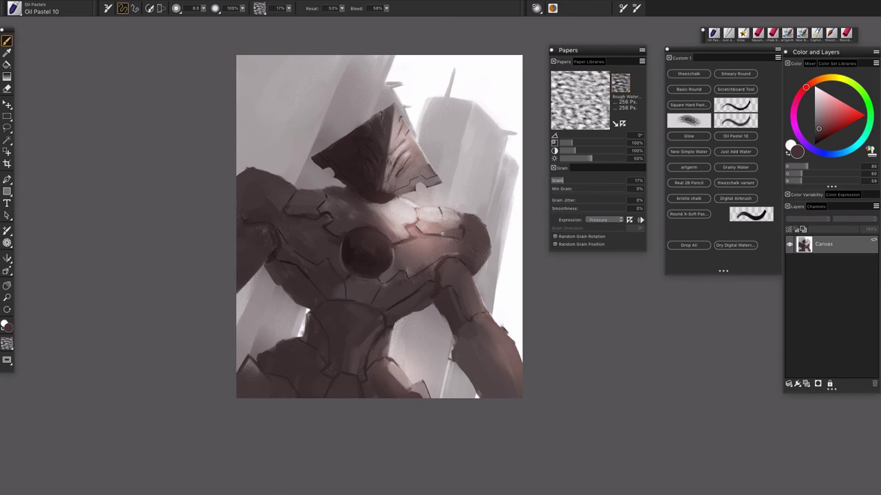
pyautogui.moveTo(442, 212); pyautogui.dragTo(449, 225)
# - Blend the right-hand shoulder into the warm glow with a large brush and sampled brownish mid-tones
pyautogui.keyDown('alt'); pyautogui.click(476, 244); pyautogui.keyUp('alt')
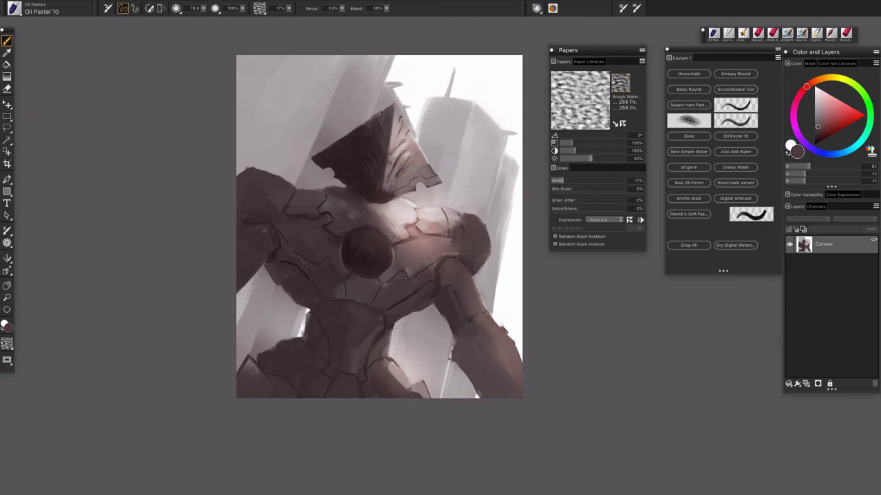
pyautogui.keyDown('alt'); pyautogui.click(456, 246); pyautogui.keyUp('alt')
pyautogui.moveTo(452, 246); pyautogui.dragTo(458, 241)
pyautogui.keyDown('alt'); pyautogui.click(473, 237); pyautogui.keyUp('alt')
pyautogui.keyDown('alt'); pyautogui.click(455, 238); pyautogui.keyUp('alt')
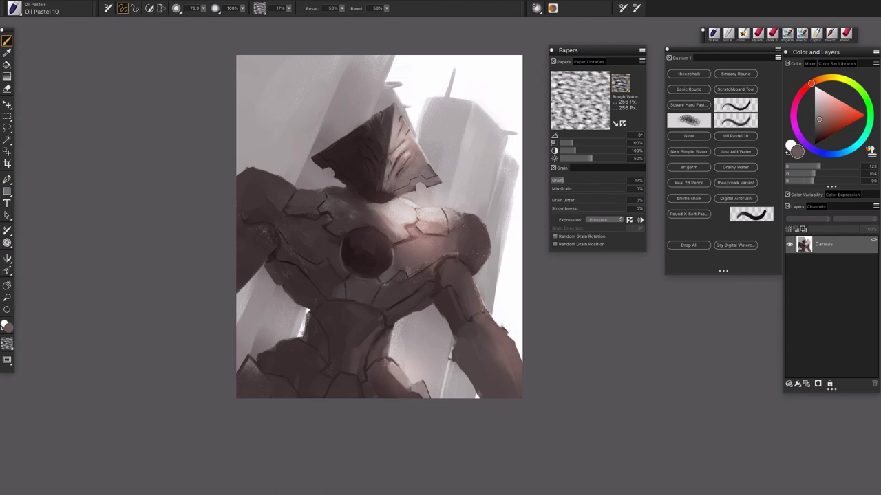
pyautogui.keyDown('alt'); pyautogui.click(455, 238); pyautogui.keyUp('alt')
# - Refine the shading and seams of the left-hand chest plates with sampled tones and a smaller brush
pyautogui.press('[')
pyautogui.keyDown('alt'); pyautogui.click(301, 202); pyautogui.keyUp('alt')
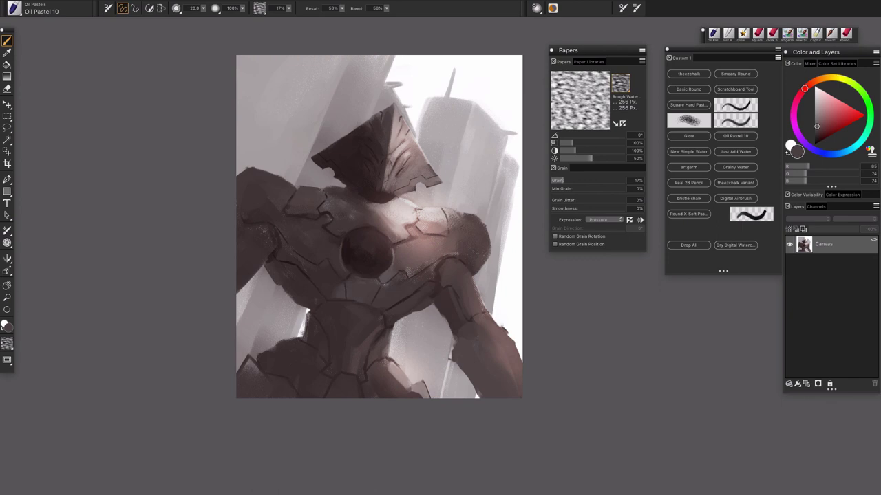
pyautogui.keyDown('alt'); pyautogui.click(324, 219); pyautogui.keyUp('alt')
pyautogui.keyDown('alt'); pyautogui.click(344, 222); pyautogui.keyUp('alt')
pyautogui.moveTo(341, 222); pyautogui.dragTo(342, 207)
pyautogui.keyDown('alt'); pyautogui.click(296, 260); pyautogui.keyUp('alt')
pyautogui.moveTo(316, 262); pyautogui.dragTo(317, 263)
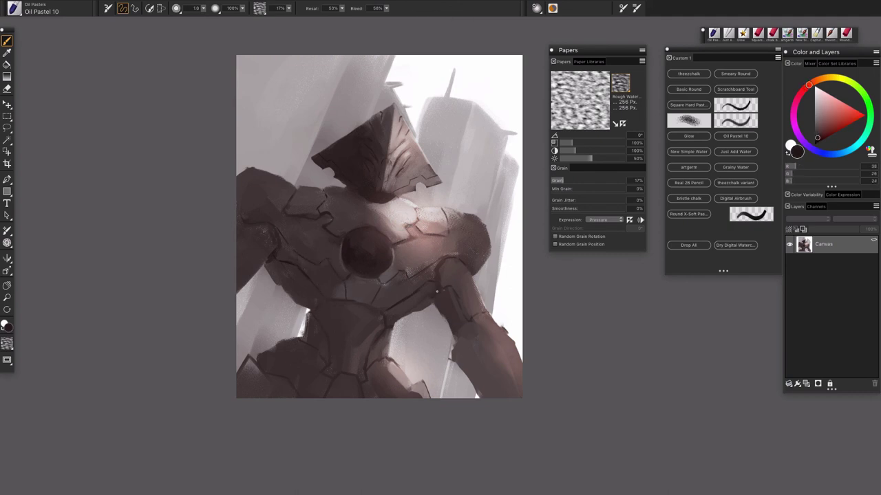
# - Draw dark panel seams around the right-hand armpit and down the forearm, then touch up the left-hand edge of the waist
pyautogui.moveTo(437, 291); pyautogui.dragTo(437, 291)
pyautogui.keyDown('alt'); pyautogui.click(476, 337); pyautogui.keyUp('alt')
pyautogui.moveTo(492, 355); pyautogui.dragTo(515, 396)
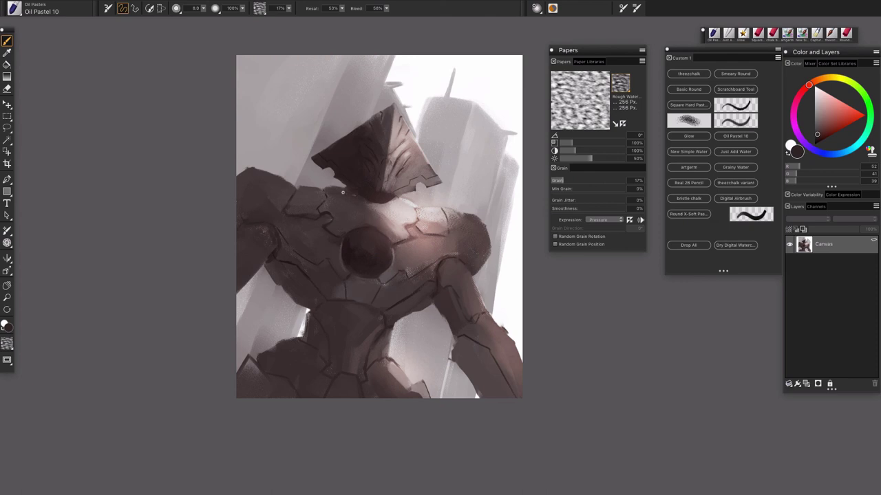
pyautogui.keyDown('alt'); pyautogui.click(315, 297); pyautogui.keyUp('alt')
pyautogui.moveTo(313, 299); pyautogui.dragTo(317, 300)
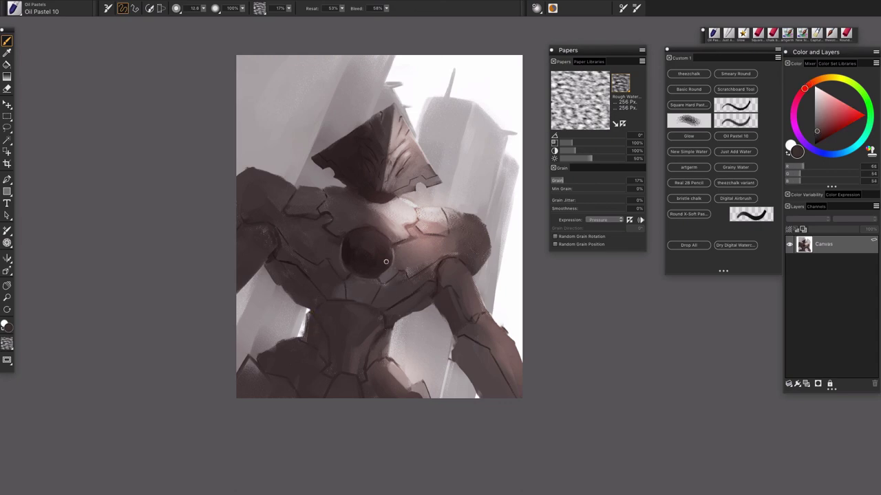
# - Try painting a small dark horn on the upper left-hand edge of the pyramid head
pyautogui.hotkey('ctrl', '=')
pyautogui.hotkey('ctrl', '=')
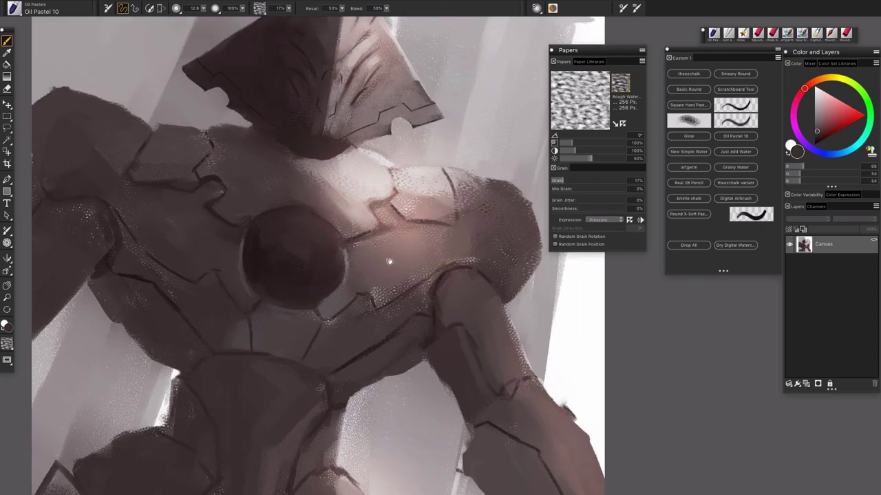
pyautogui.moveTo(389, 262); pyautogui.dragTo(416, 368)
pyautogui.keyDown('alt'); pyautogui.click(360, 92); pyautogui.keyUp('alt')
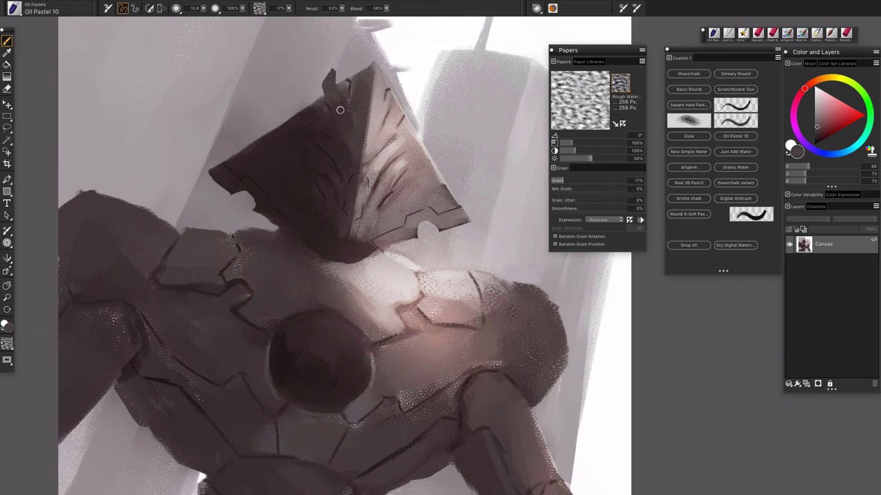
pyautogui.hotkey('ctrl', '-')
pyautogui.hotkey('ctrl', '-')
pyautogui.hotkey('ctrl', '-')
pyautogui.hotkey('ctrl', '-')
pyautogui.hotkey('ctrl', '-')
pyautogui.hotkey('ctrl', '-')
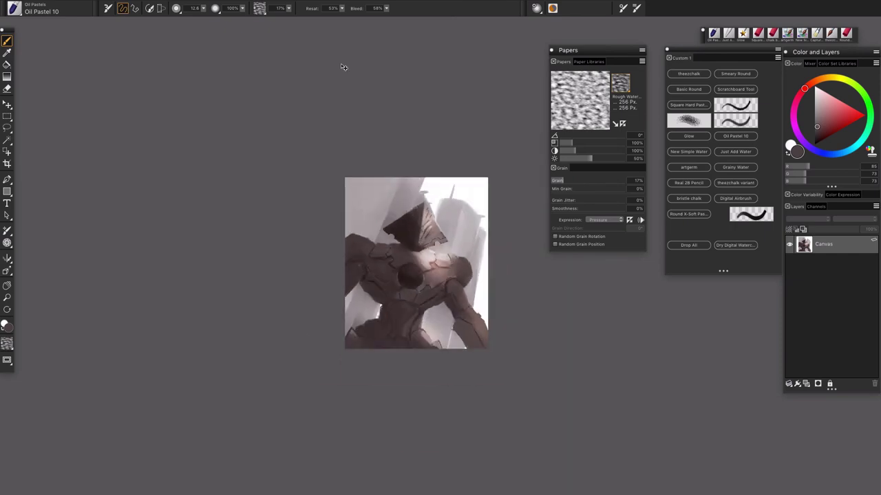
# - Touch up the distant tower's edge with sampled white and refine the spike behind the head with sampled background grey
pyautogui.hotkey('ctrl', '+')
pyautogui.hotkey('ctrl', '+')
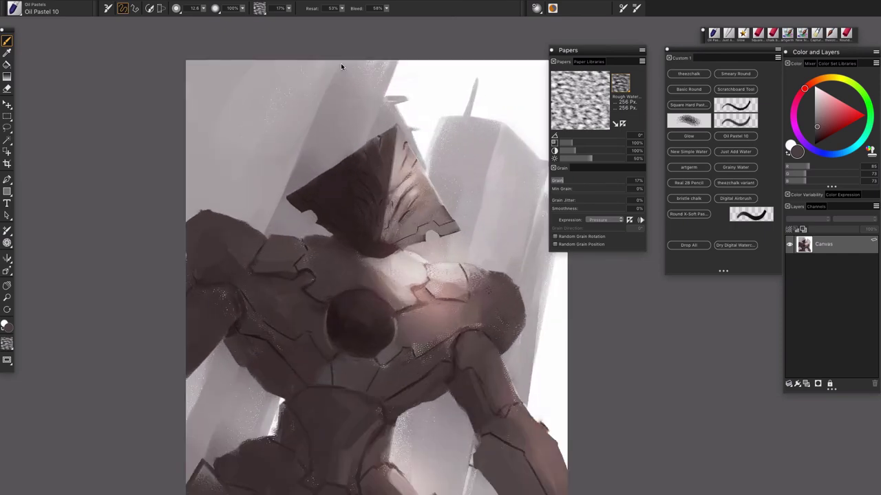
pyautogui.hotkey('ctrl', '-')
pyautogui.hotkey('ctrl', '+')
pyautogui.hotkey('ctrl', '+')
pyautogui.moveTo(491, 179)
pyautogui.mouseDown()
pyautogui.moveTo(400, 128)
pyautogui.moveTo(402, 167)
pyautogui.mouseUp()
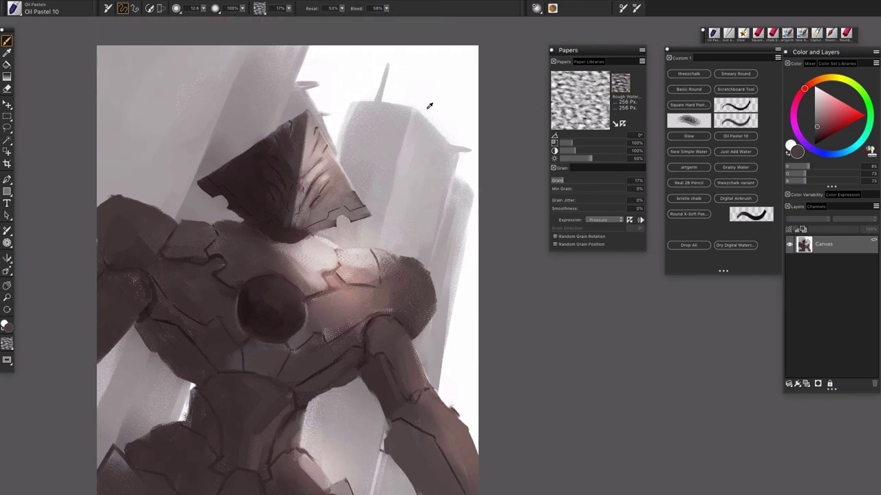
pyautogui.keyDown('alt'); pyautogui.click(423, 101); pyautogui.keyUp('alt')
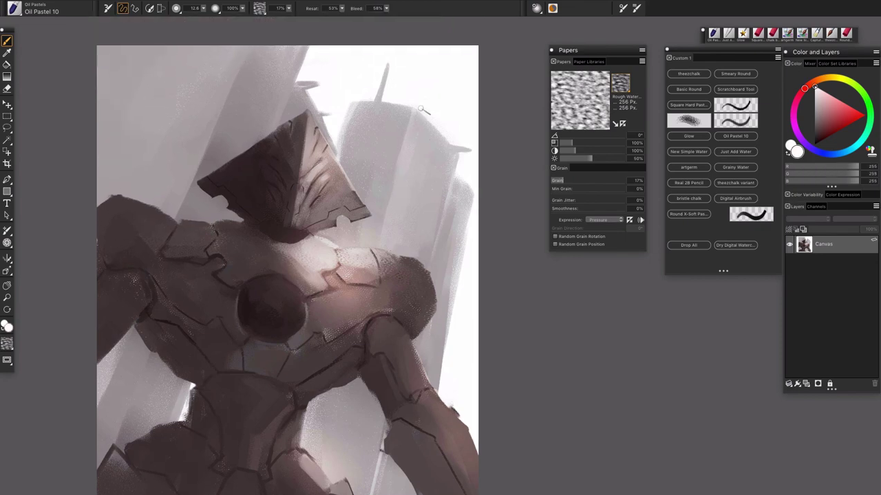
pyautogui.keyDown('alt'); pyautogui.click(306, 86); pyautogui.keyUp('alt')
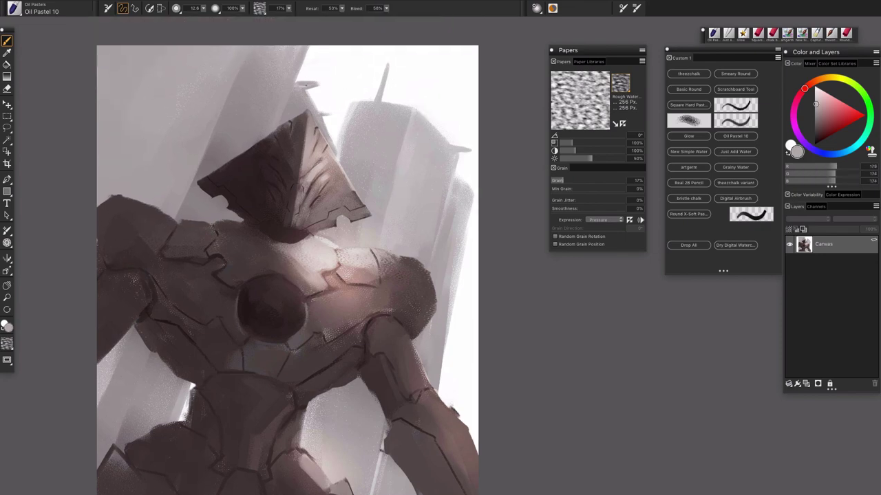
pyautogui.hotkey('ctrl', '-')
pyautogui.hotkey('ctrl', '-')
pyautogui.hotkey('ctrl', '-')
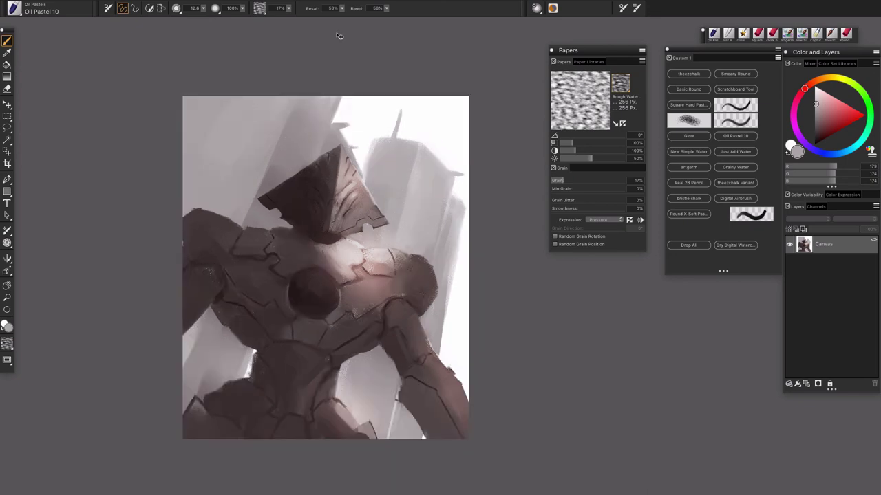
pyautogui.hotkey('ctrl', '+')
pyautogui.hotkey('ctrl', '+')
pyautogui.hotkey('ctrl', '+')
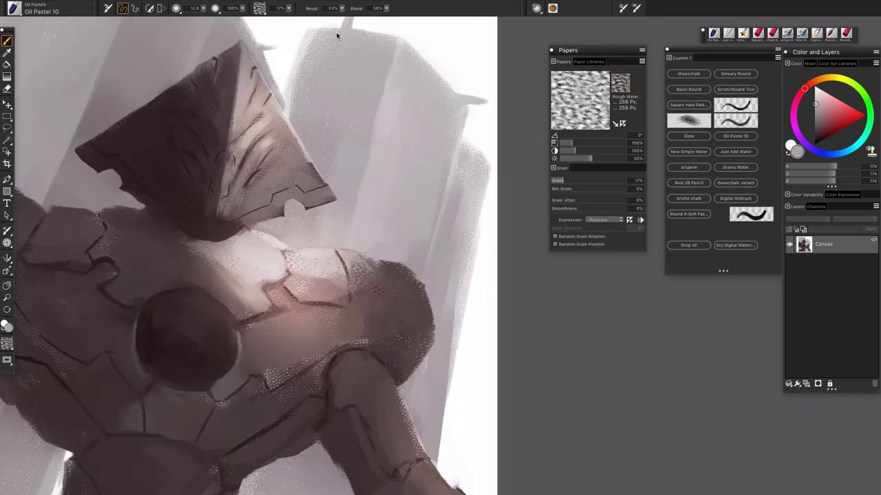
# - Paint a small bright highlight on the chest orb with the sampled pale pinkish tone, then enlarge the brush to soften it
pyautogui.hotkey('ctrl', '-')
pyautogui.hotkey('ctrl', '-')
pyautogui.hotkey('ctrl', '-')
pyautogui.hotkey('ctrl', '+')
pyautogui.hotkey('ctrl', '+')
pyautogui.hotkey('ctrl', '+')
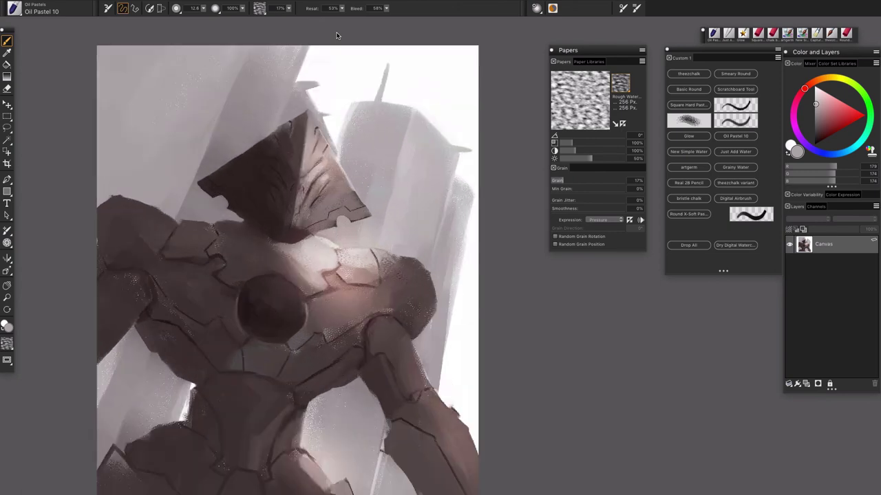
pyautogui.moveTo(405, 369)
pyautogui.mouseDown()
pyautogui.moveTo(470, 279)
pyautogui.moveTo(480, 317)
pyautogui.mouseUp()
pyautogui.keyDown('alt'); pyautogui.click(403, 208); pyautogui.keyUp('alt')
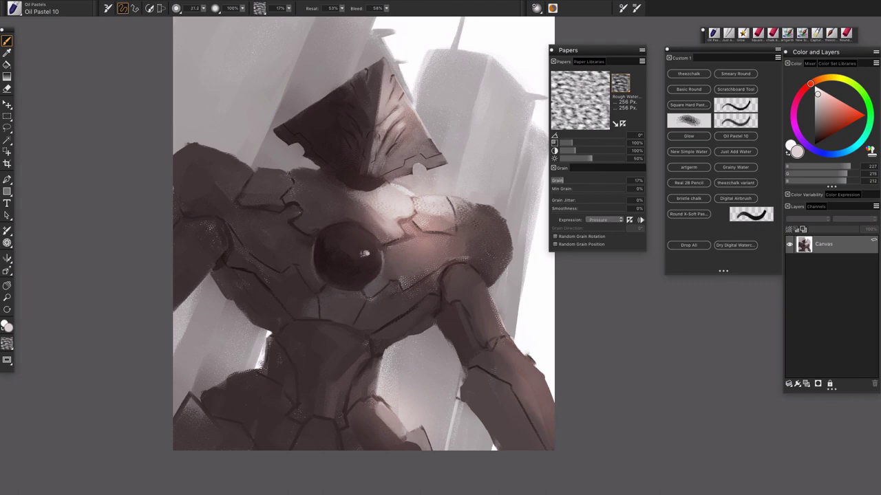
pyautogui.press(']')
# - Examine the orb's highlight against the whole composition
pyautogui.press('super+minus')
pyautogui.press('super+minus')
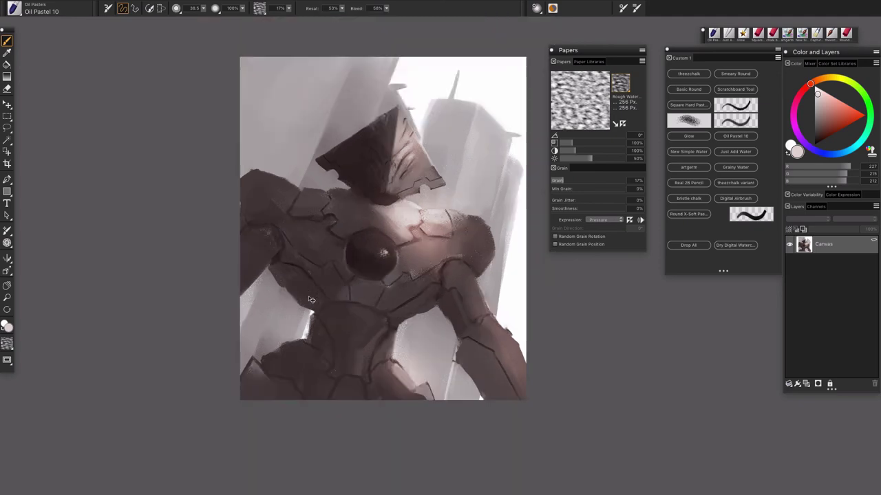
pyautogui.press('super+equal')
pyautogui.press('super+equal')
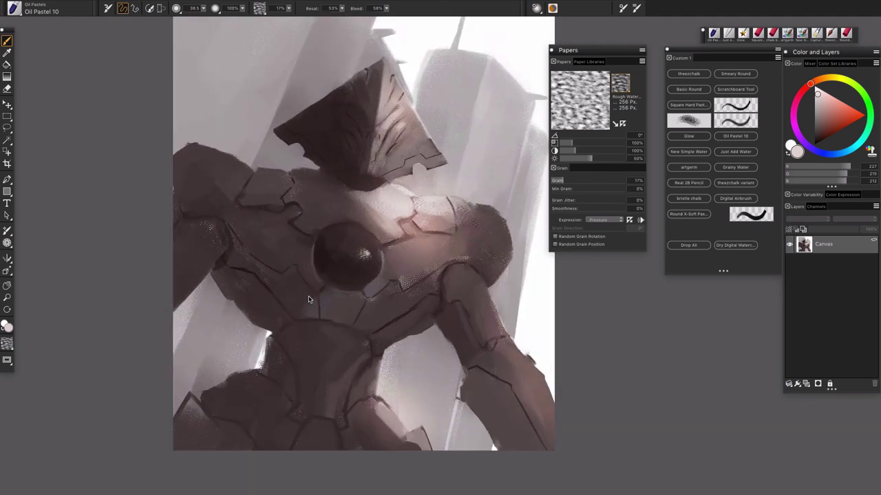
pyautogui.scroll(-5, 308, 299)
pyautogui.scroll(3, 308, 299)
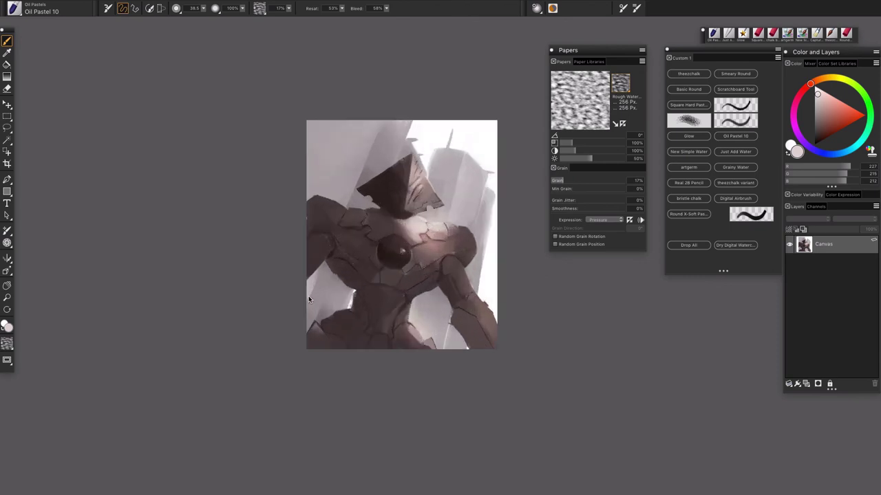
pyautogui.scroll(3, 308, 297)
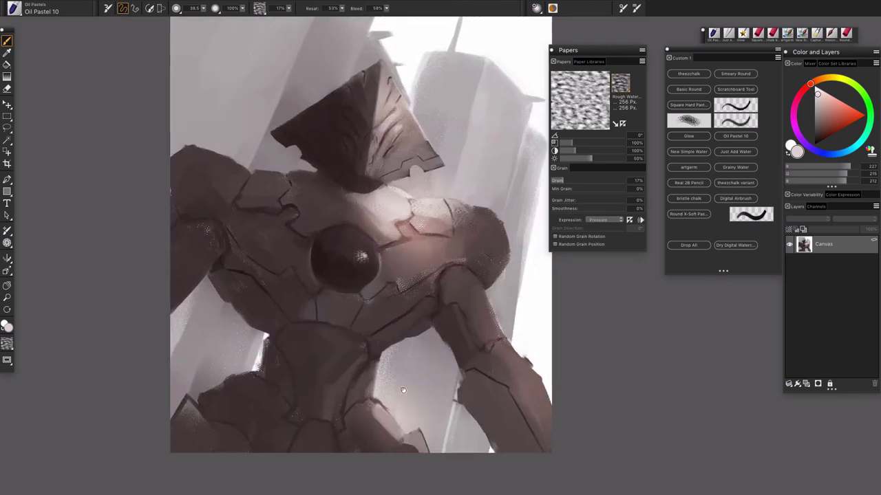
pyautogui.hscroll(5, 403, 390)
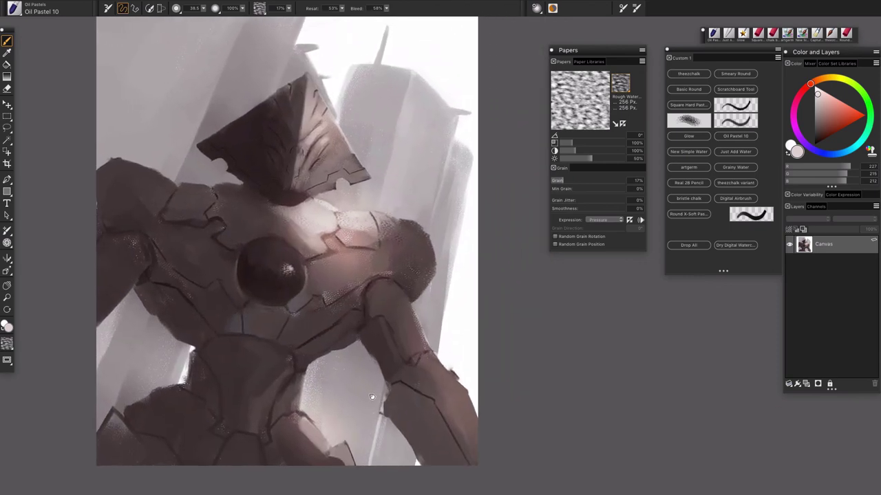
pyautogui.moveTo(373, 397)
pyautogui.mouseDown()
pyautogui.moveTo(367, 404)
pyautogui.moveTo(377, 391)
pyautogui.mouseUp()
# - Add a new layer and paint a slim dark standing figure on the right-hand shoulder with brown sampled from the chest orb
pyautogui.click(734, 245)
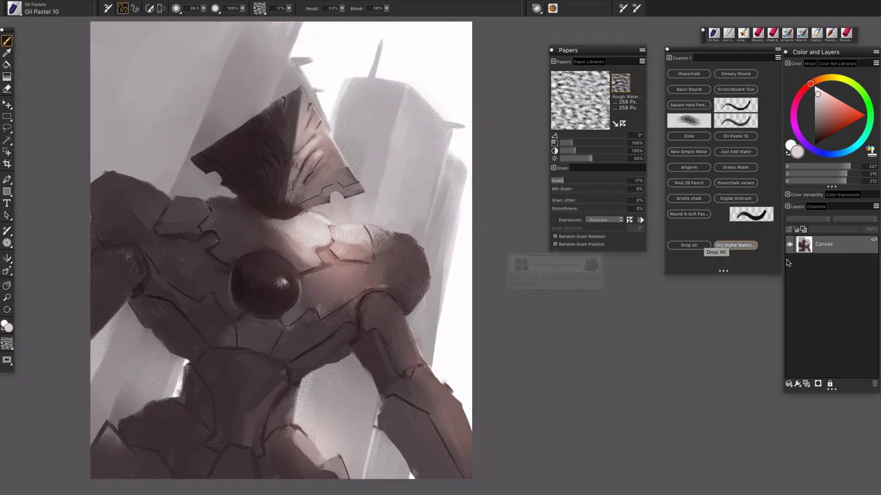
pyautogui.click(799, 384)
pyautogui.keyDown('alt'); pyautogui.click(264, 295); pyautogui.keyUp('alt')
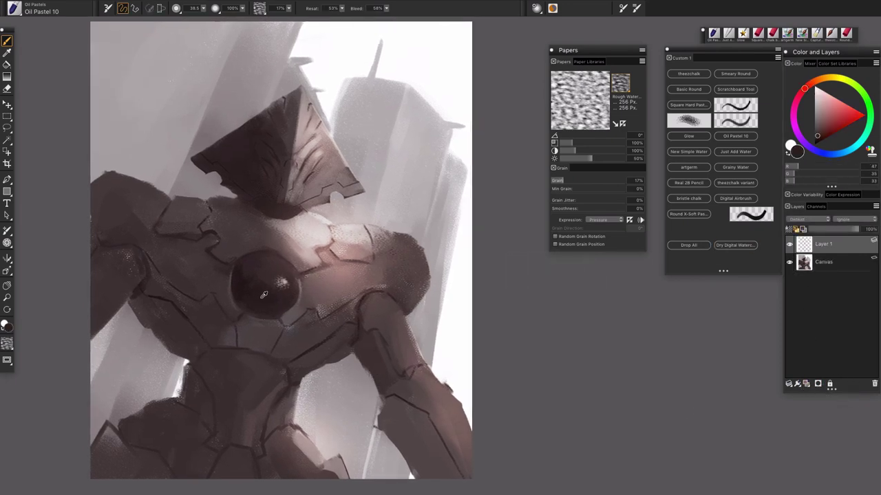
pyautogui.keyDown('alt'); pyautogui.click(240, 278); pyautogui.keyUp('alt')
pyautogui.moveTo(416, 202)
pyautogui.mouseDown()
pyautogui.moveTo(399, 224)
pyautogui.moveTo(409, 224)
pyautogui.moveTo(404, 199)
pyautogui.moveTo(395, 236)
pyautogui.moveTo(405, 186)
pyautogui.moveTo(391, 240)
pyautogui.moveTo(402, 214)
pyautogui.moveTo(398, 252)
pyautogui.mouseUp()
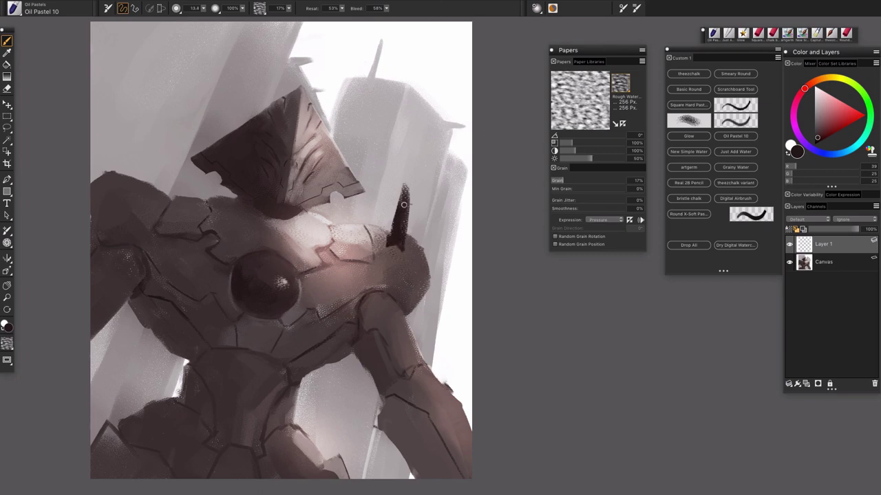
pyautogui.moveTo(403, 204); pyautogui.dragTo(406, 179)
# - Paint a second dark robed figure against the left-hand tower, shaping its head, shoulders and long cloak with sampled dark brown
pyautogui.press('[')
pyautogui.moveTo(147, 121); pyautogui.dragTo(142, 135)
pyautogui.press('[')
pyautogui.press('[')
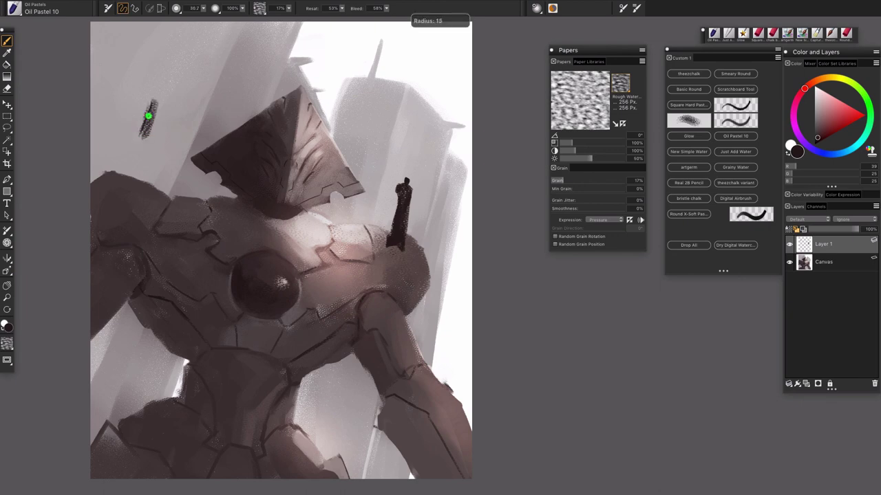
pyautogui.moveTo(154, 102)
pyautogui.mouseDown()
pyautogui.moveTo(133, 147)
pyautogui.moveTo(142, 159)
pyautogui.moveTo(158, 101)
pyautogui.moveTo(157, 119)
pyautogui.mouseUp()
pyautogui.keyDown('alt'); pyautogui.click(154, 113); pyautogui.keyUp('alt')
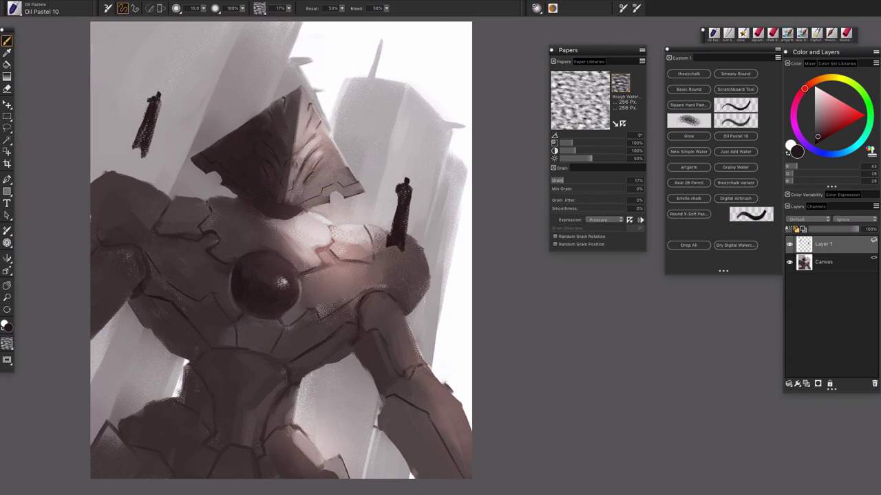
pyautogui.moveTo(161, 102)
pyautogui.mouseDown()
pyautogui.moveTo(140, 165)
pyautogui.moveTo(133, 152)
pyautogui.moveTo(142, 165)
pyautogui.mouseUp()
pyautogui.keyDown('alt'); pyautogui.click(137, 155); pyautogui.keyUp('alt')
# - Add arms and cloak edges to both small figures with a finer brush
pyautogui.press(']')
pyautogui.press('[')
pyautogui.press('[')
pyautogui.press('[')
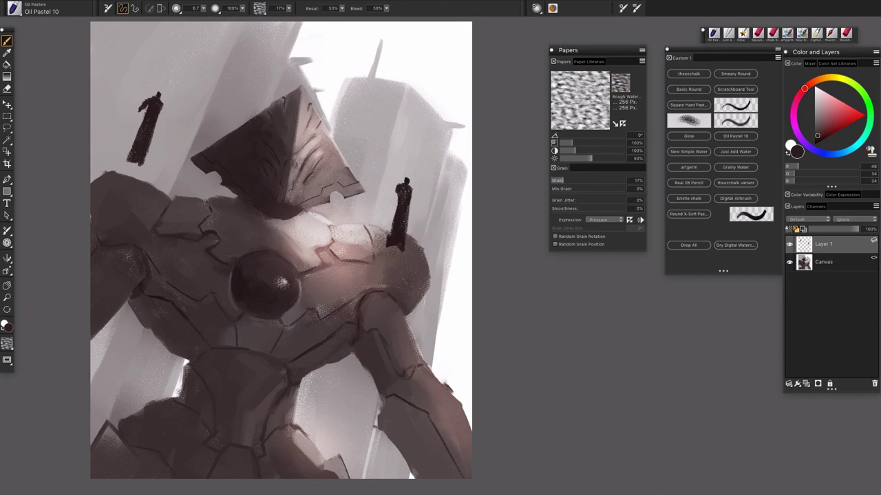
pyautogui.moveTo(146, 102); pyautogui.dragTo(151, 98)
pyautogui.moveTo(155, 108); pyautogui.dragTo(163, 105)
pyautogui.moveTo(389, 208)
pyautogui.mouseDown()
pyautogui.moveTo(396, 194)
pyautogui.moveTo(411, 194)
pyautogui.moveTo(409, 213)
pyautogui.mouseUp()
# - Examine the two small figures' silhouettes and scale against the giant creature
pyautogui.press('super+minus')
pyautogui.press('super+minus')
pyautogui.press('super+minus')
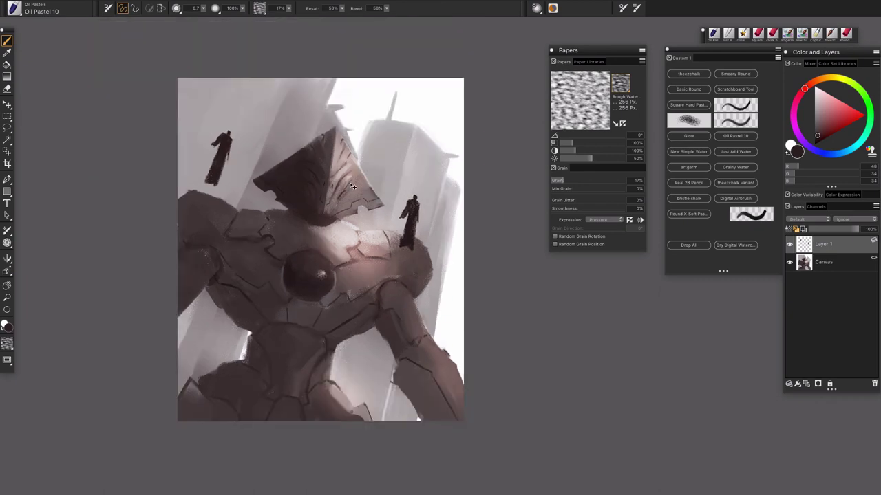
pyautogui.press('super+equal')
pyautogui.press('super+equal')
pyautogui.moveTo(408, 321); pyautogui.dragTo(436, 300)
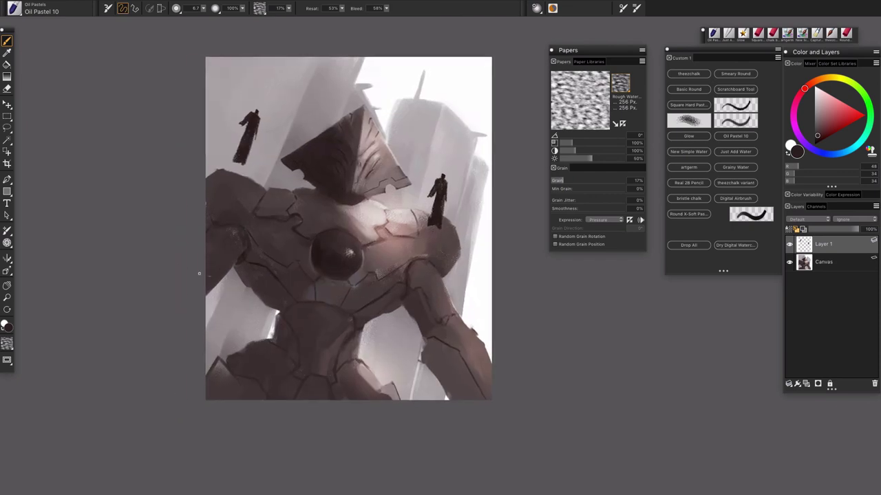
pyautogui.moveTo(377, 308); pyautogui.dragTo(383, 276)
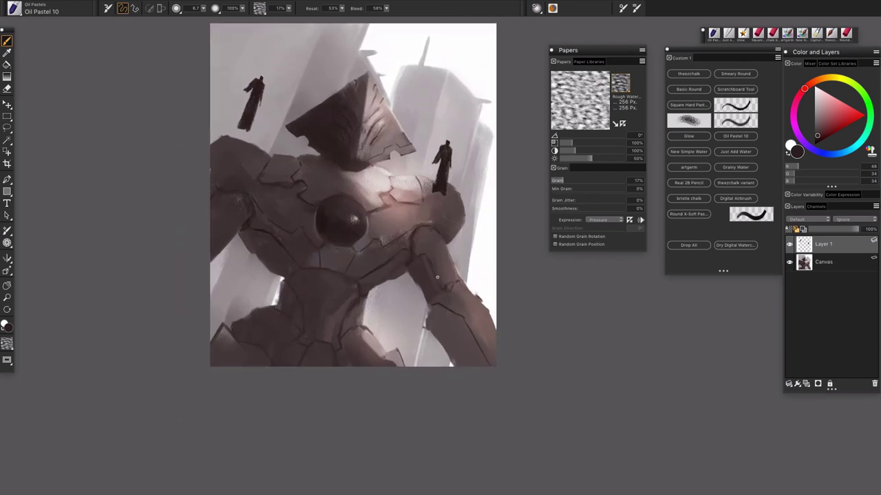
pyautogui.moveTo(441, 302); pyautogui.dragTo(417, 344)
# - Try painting another dark robed figure in the white sky beside the distant tower, then undo its strokes
pyautogui.moveTo(404, 185); pyautogui.dragTo(411, 187)
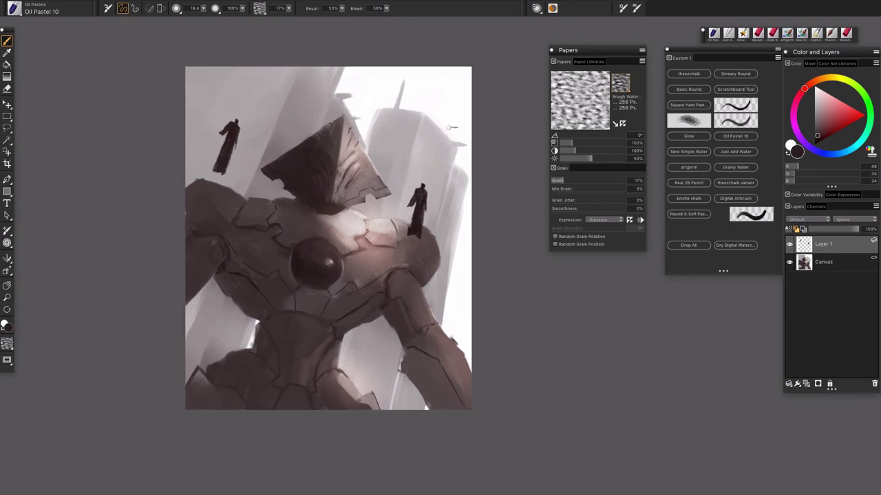
pyautogui.moveTo(443, 127); pyautogui.dragTo(448, 128)
pyautogui.moveTo(455, 102)
pyautogui.mouseDown()
pyautogui.moveTo(447, 148)
pyautogui.moveTo(457, 92)
pyautogui.moveTo(457, 154)
pyautogui.moveTo(463, 80)
pyautogui.moveTo(460, 146)
pyautogui.mouseUp()
pyautogui.moveTo(467, 80); pyautogui.dragTo(462, 73)
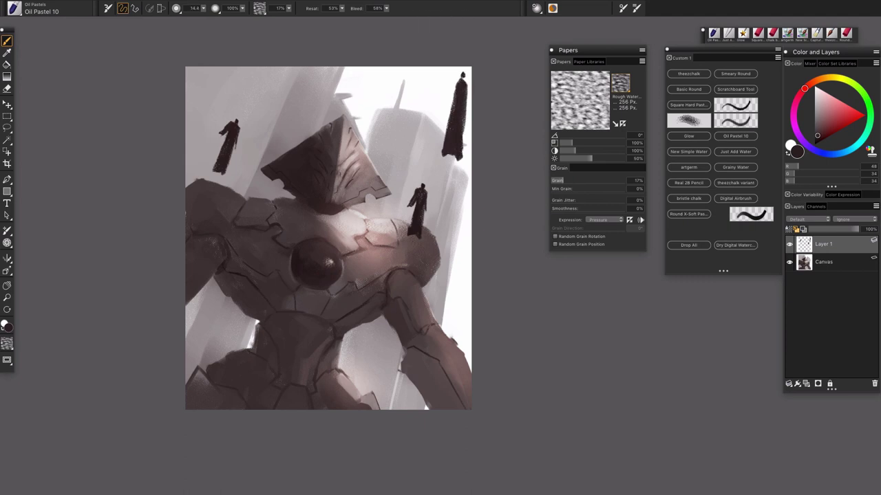
pyautogui.hotkey('ctrl', 'z')
pyautogui.hotkey('ctrl', 'z')
pyautogui.hotkey('ctrl', 'z')
pyautogui.hotkey('ctrl', 'z')
pyautogui.hotkey('ctrl', 'z')
pyautogui.hotkey('ctrl', 'z')
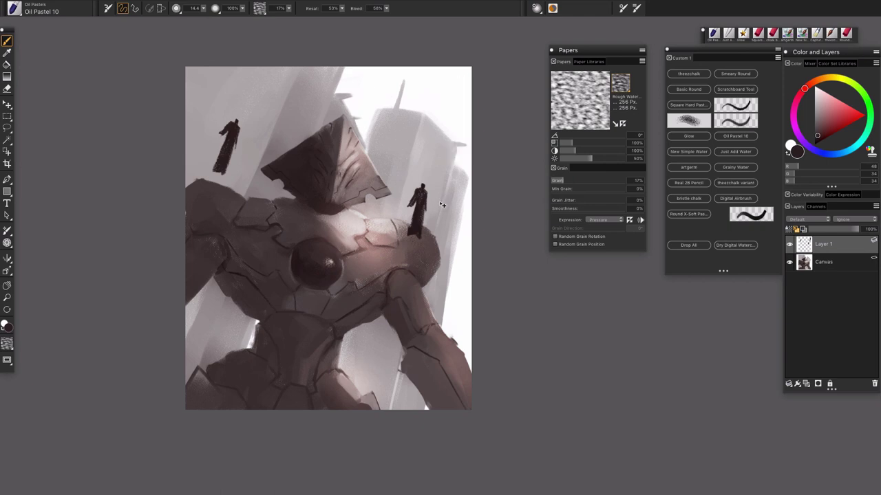
pyautogui.hotkey('ctrl', 'z')
# - Paint dark golden-yellow collars on both small figures and trim them with sampled dark brown
pyautogui.moveTo(263, 327); pyautogui.dragTo(279, 338)
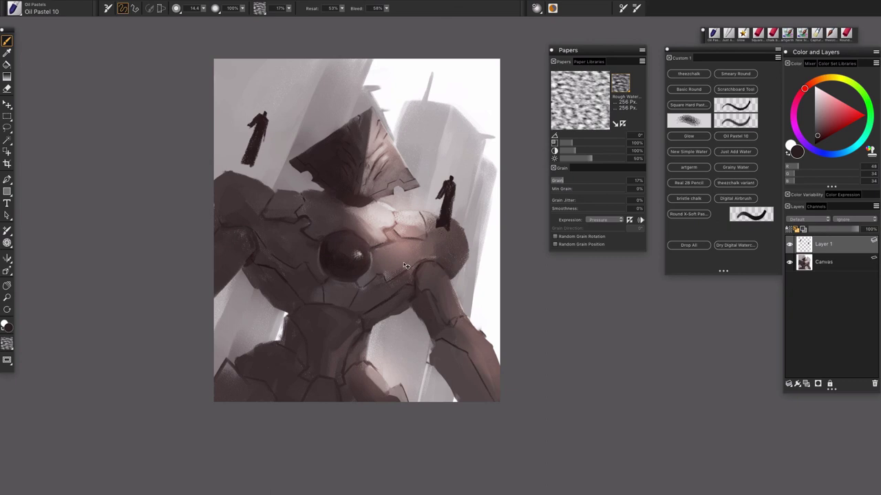
pyautogui.press('super+plus')
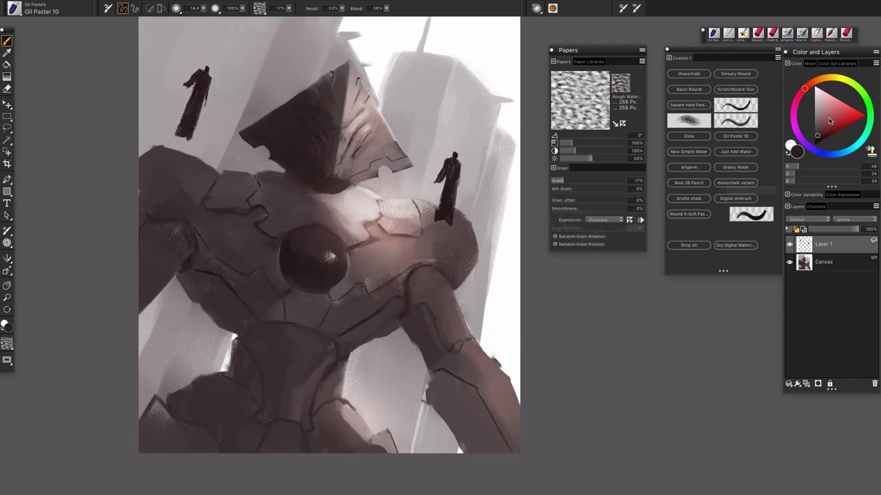
pyautogui.click(829, 82)
pyautogui.moveTo(831, 128); pyautogui.dragTo(827, 127)
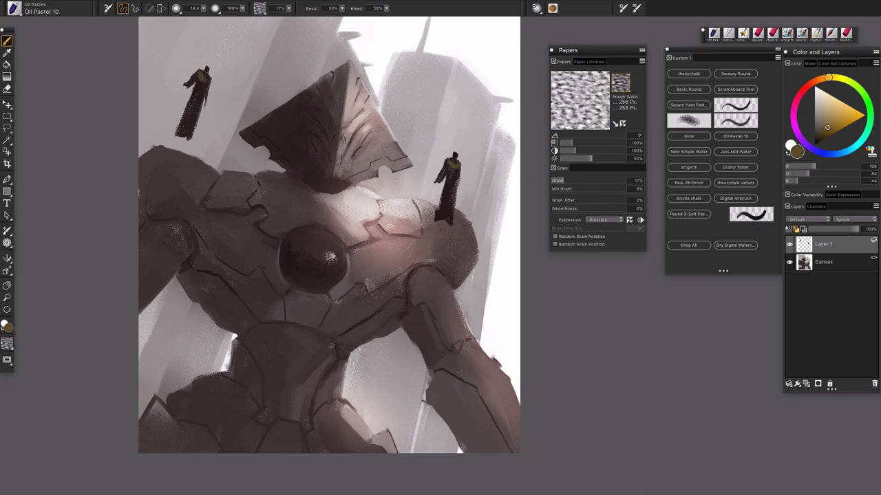
pyautogui.keyDown('alt'); pyautogui.click(204, 87); pyautogui.keyUp('alt')
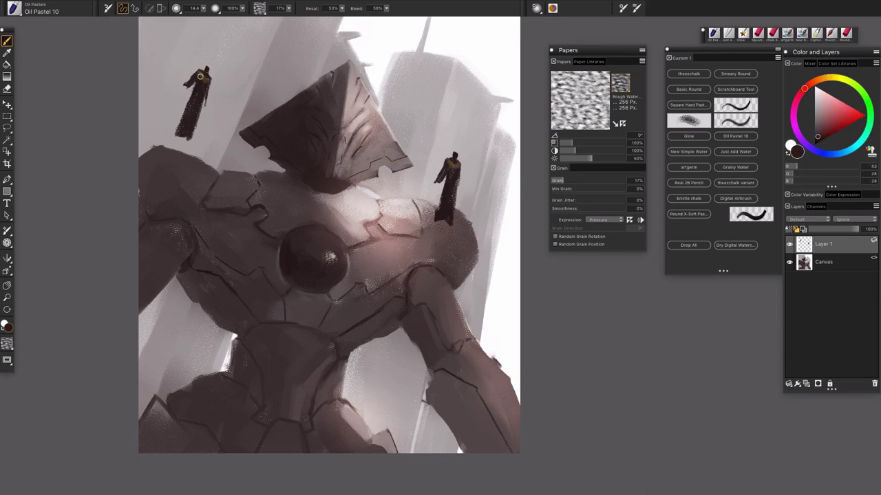
# - Try painting the left-hand figure's head with pinkish brown sampled from the creature's chest, then undo the stroke
pyautogui.moveTo(457, 380)
pyautogui.mouseDown()
pyautogui.moveTo(475, 285)
pyautogui.moveTo(475, 354)
pyautogui.mouseUp()
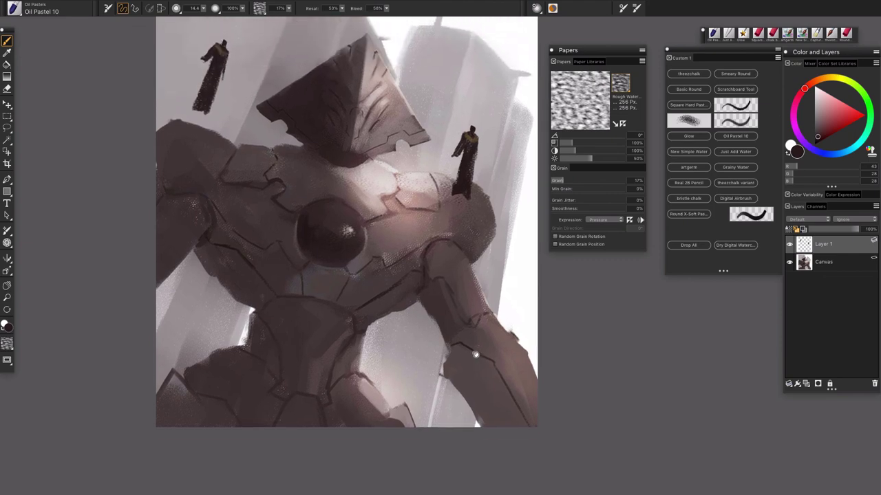
pyautogui.keyDown('alt'); pyautogui.click(527, 276); pyautogui.keyUp('alt')
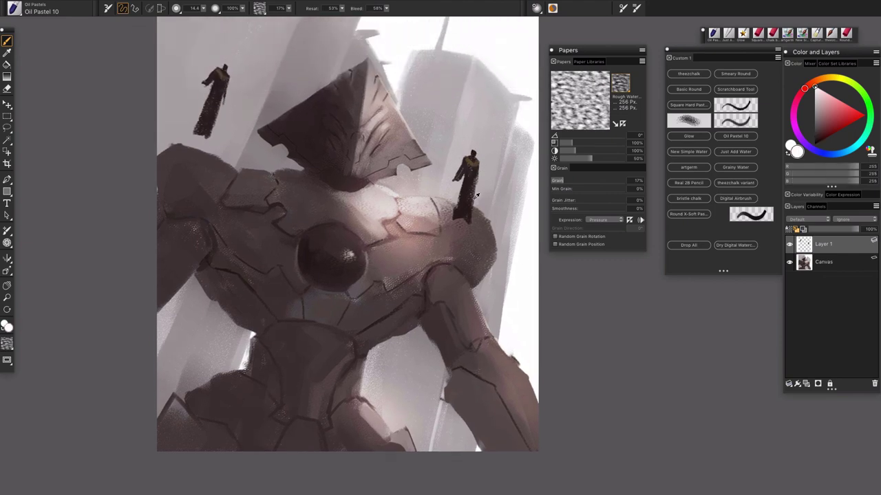
pyautogui.keyDown('alt'); pyautogui.click(424, 225); pyautogui.keyUp('alt')
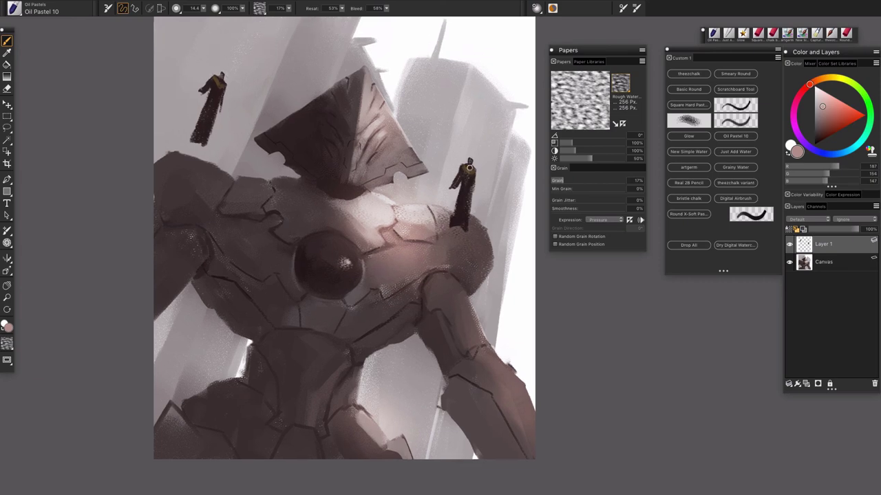
pyautogui.moveTo(224, 73); pyautogui.dragTo(221, 78)
pyautogui.press('super+z')
# - Extend the cloak hem of the figure on the shoulder with its sampled dark brown
pyautogui.moveTo(438, 357); pyautogui.dragTo(443, 382)
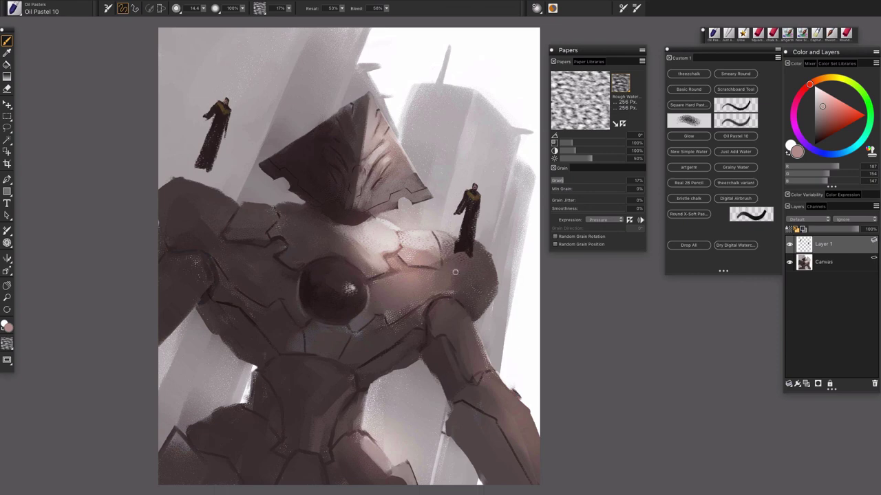
pyautogui.keyDown('alt'); pyautogui.click(465, 245); pyautogui.keyUp('alt')
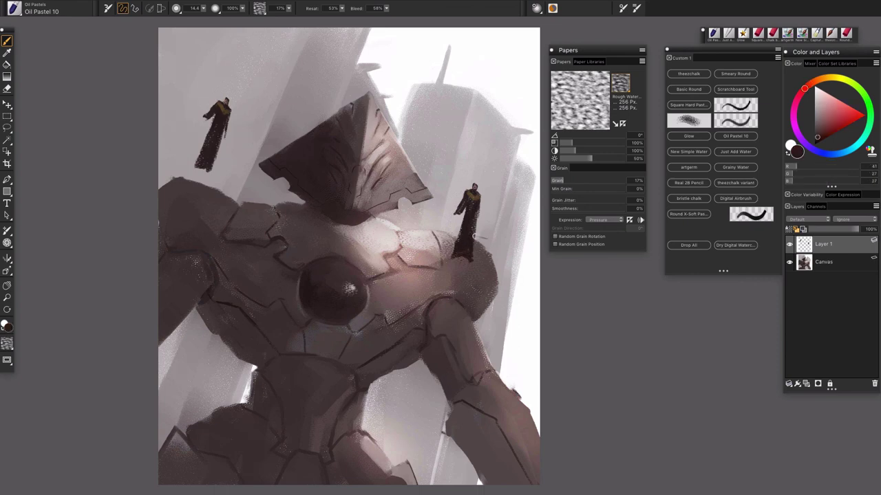
pyautogui.moveTo(483, 331); pyautogui.dragTo(495, 341)
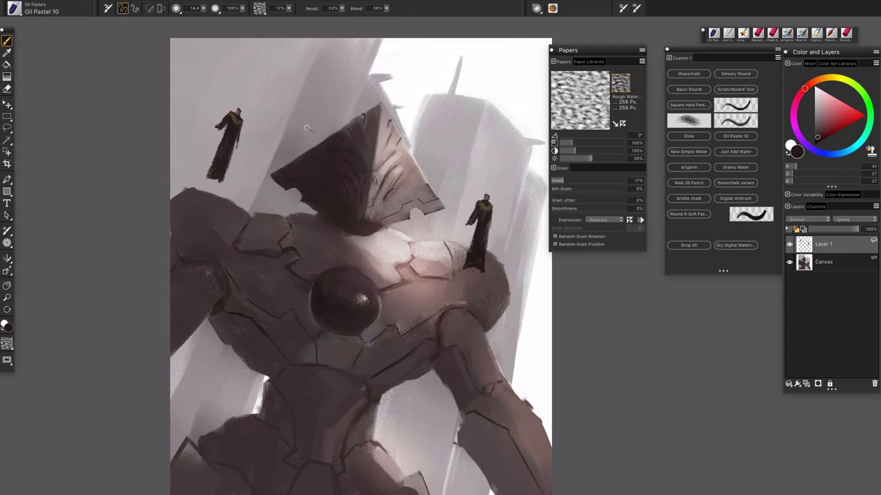
# - Paint a third dark robed figure on the tower backdrop just above the pyramid head's left-hand edge
pyautogui.moveTo(311, 93); pyautogui.dragTo(300, 133)
pyautogui.moveTo(314, 78)
pyautogui.mouseDown()
pyautogui.moveTo(296, 135)
pyautogui.moveTo(307, 127)
pyautogui.moveTo(317, 81)
pyautogui.moveTo(311, 126)
pyautogui.moveTo(305, 108)
pyautogui.mouseUp()
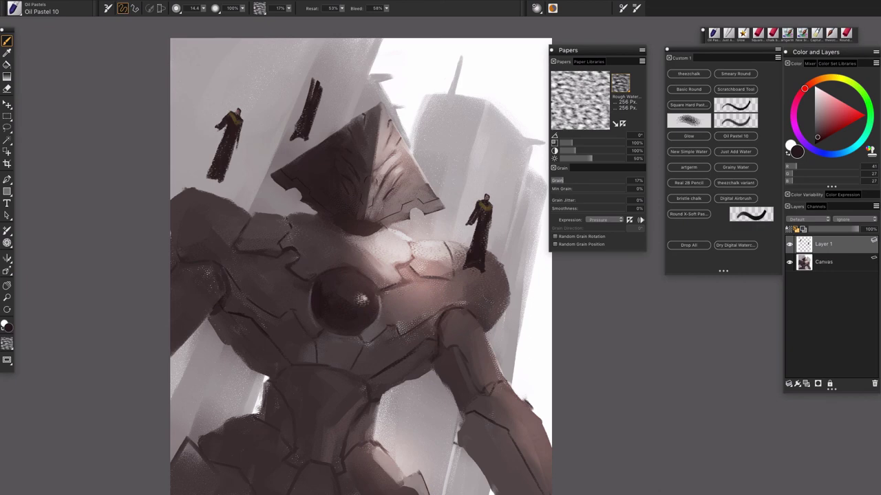
pyautogui.moveTo(289, 141)
pyautogui.mouseDown()
pyautogui.moveTo(306, 91)
pyautogui.moveTo(315, 80)
pyautogui.moveTo(322, 89)
pyautogui.mouseUp()
pyautogui.keyDown('alt'); pyautogui.click(306, 80); pyautogui.keyUp('alt')
pyautogui.keyDown('alt'); pyautogui.click(317, 90); pyautogui.keyUp('alt')
pyautogui.keyDown('alt'); pyautogui.click(315, 95); pyautogui.keyUp('alt')
# - Give the third figure the sampled golden collar and refine its shoulders and arm with sampled dark brown
pyautogui.keyDown('alt'); pyautogui.click(242, 110); pyautogui.keyUp('alt')
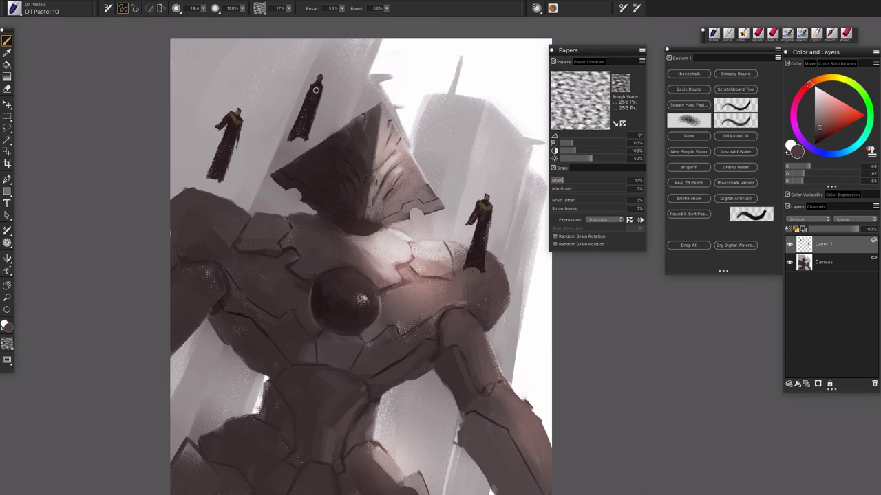
pyautogui.keyDown('alt'); pyautogui.click(237, 117); pyautogui.keyUp('alt')
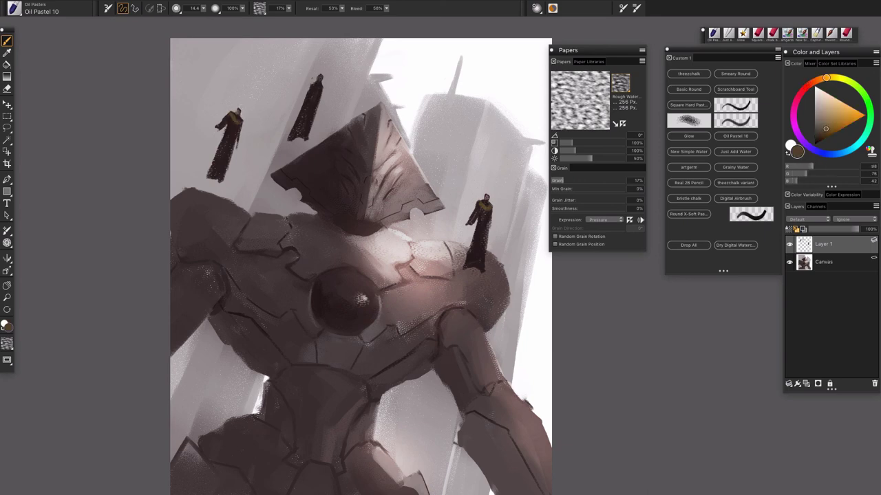
pyautogui.moveTo(314, 84); pyautogui.dragTo(318, 88)
pyautogui.keyDown('alt'); pyautogui.click(318, 84); pyautogui.keyUp('alt')
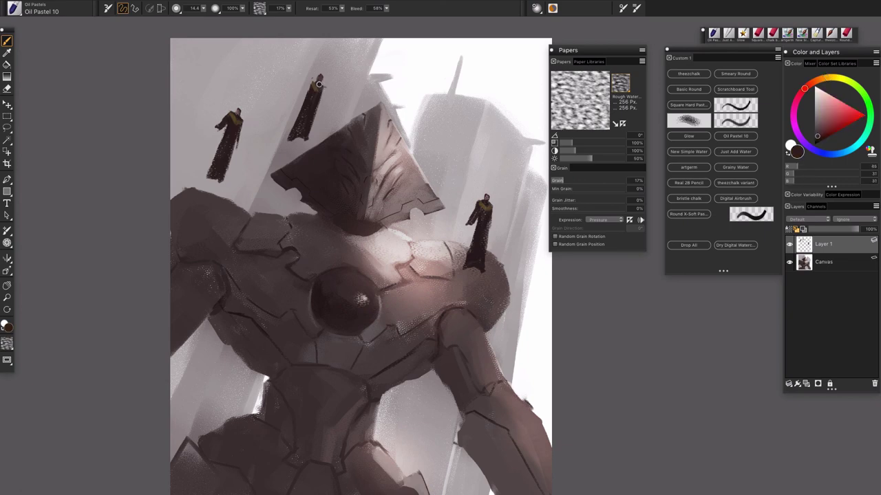
pyautogui.keyDown('alt'); pyautogui.click(320, 92); pyautogui.keyUp('alt')
pyautogui.moveTo(311, 88)
pyautogui.mouseDown()
pyautogui.moveTo(317, 95)
pyautogui.moveTo(310, 94)
pyautogui.mouseUp()
# - Examine the three robed figures against the whole composition
pyautogui.moveTo(483, 397)
pyautogui.mouseDown()
pyautogui.moveTo(479, 316)
pyautogui.moveTo(452, 393)
pyautogui.moveTo(460, 365)
pyautogui.mouseUp()
pyautogui.scroll(1, 459, 351)
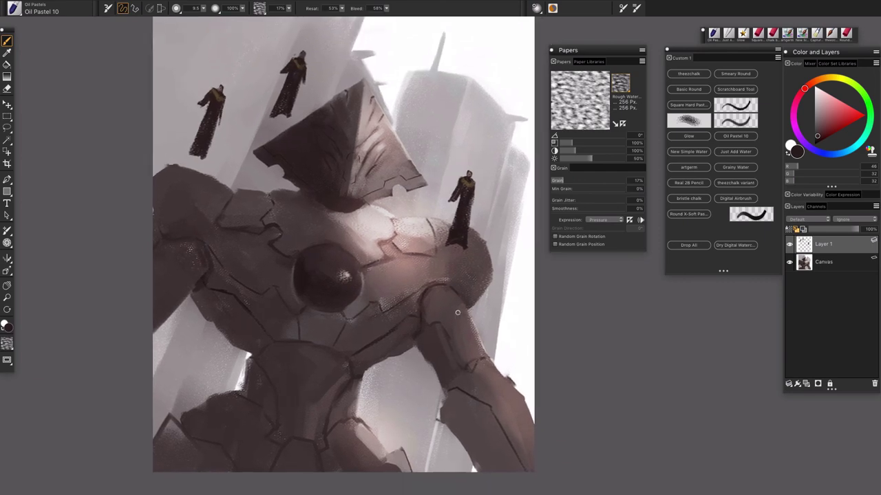
pyautogui.scroll(2, 458, 313)
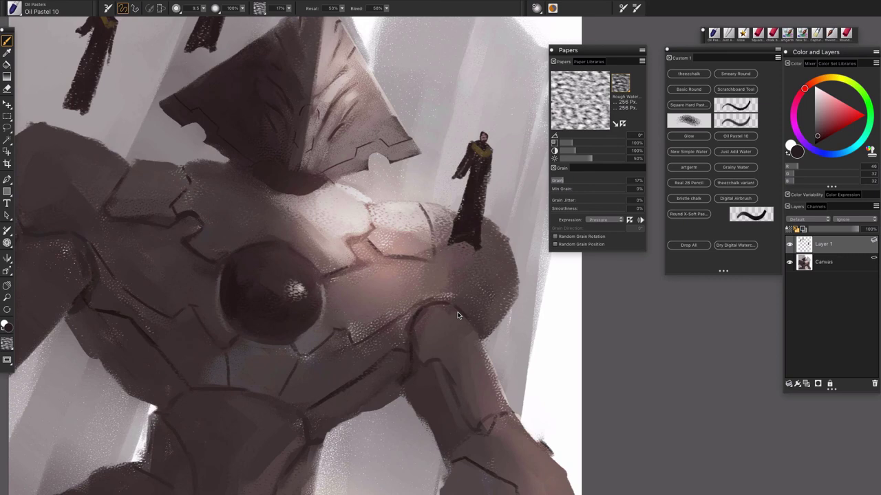
pyautogui.press('super+minus')
pyautogui.press('super+minus')
pyautogui.press('super+minus')
pyautogui.press('super+minus')
pyautogui.press('super+plus')
pyautogui.press('super+plus')
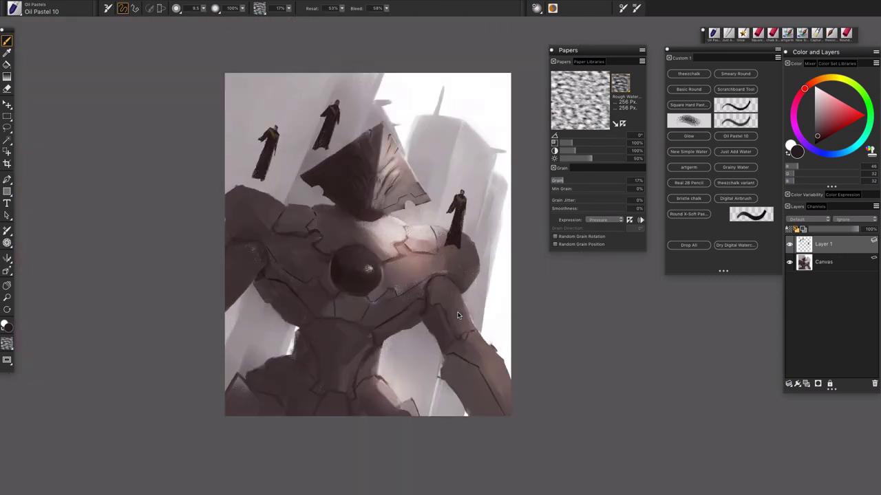
pyautogui.scroll(2, 457, 315)
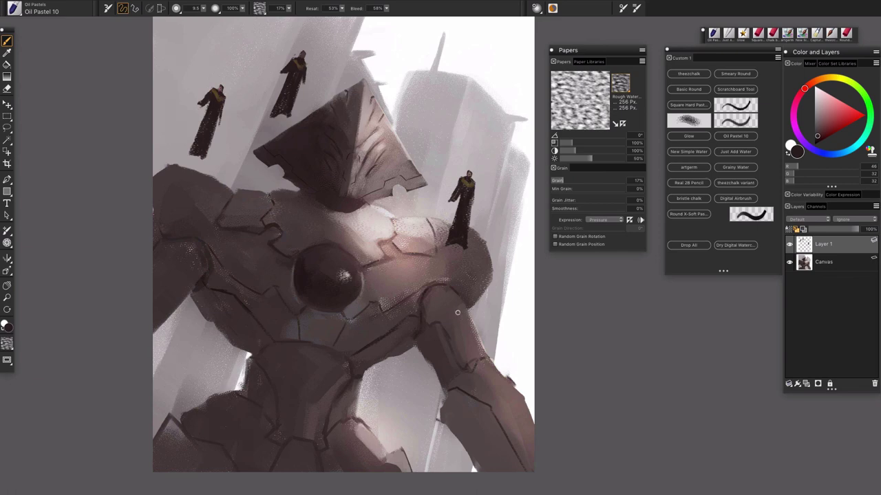
pyautogui.moveTo(463, 285); pyautogui.dragTo(448, 295)
pyautogui.moveTo(747, 2)
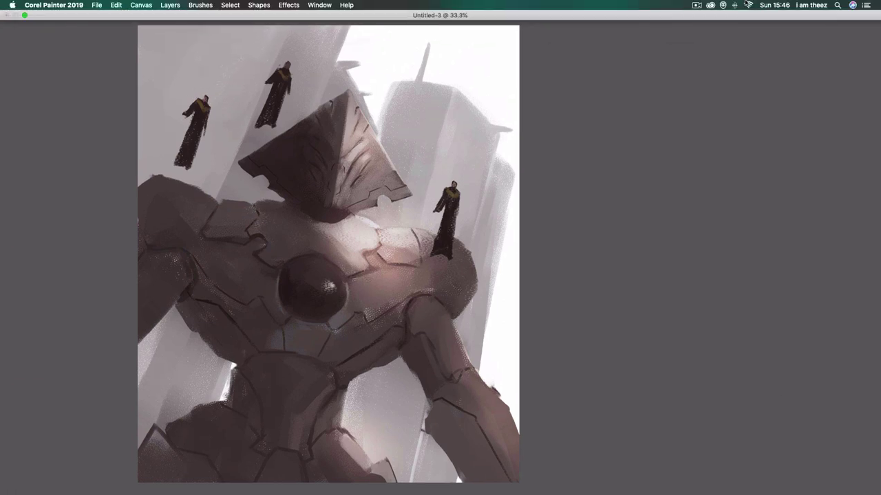